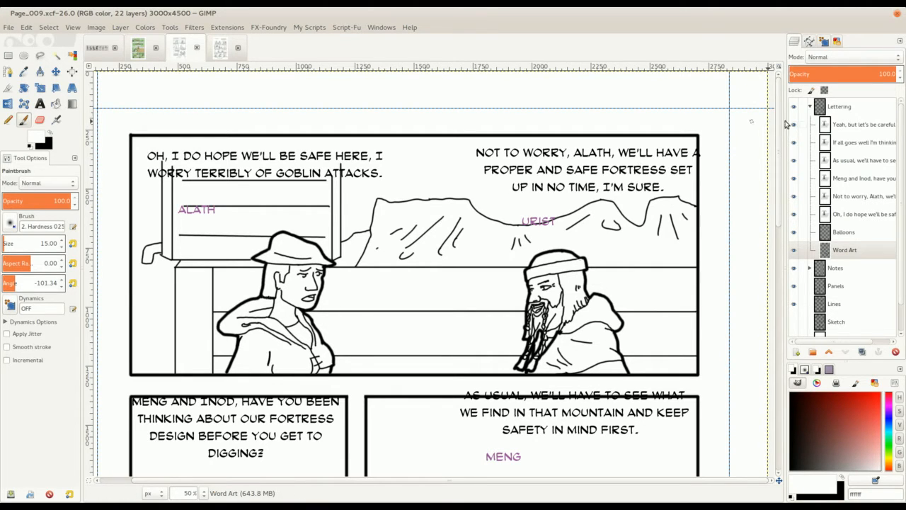
# Collapse the Lettering layer group and look over the comic page's upper panels
pyautogui.click(811, 107)
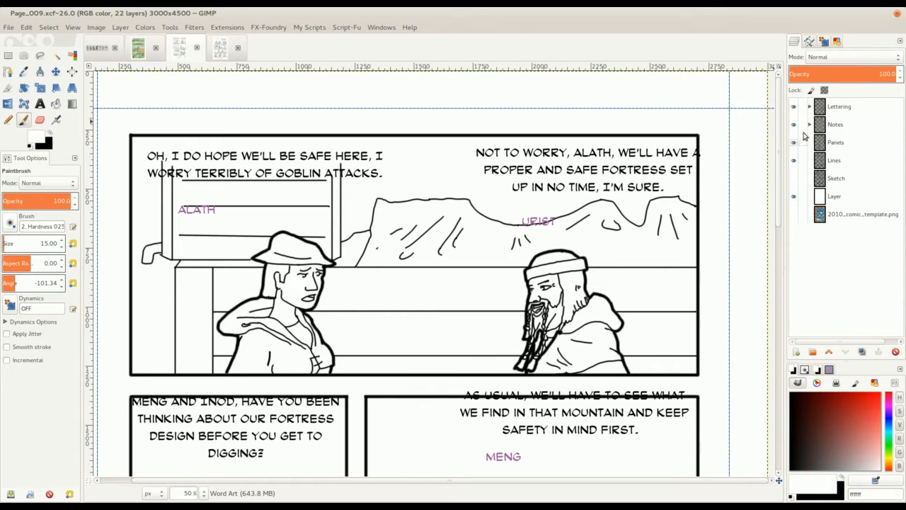
pyautogui.scroll(-5, 467, 212)
pyautogui.scroll(-4, 477, 199)
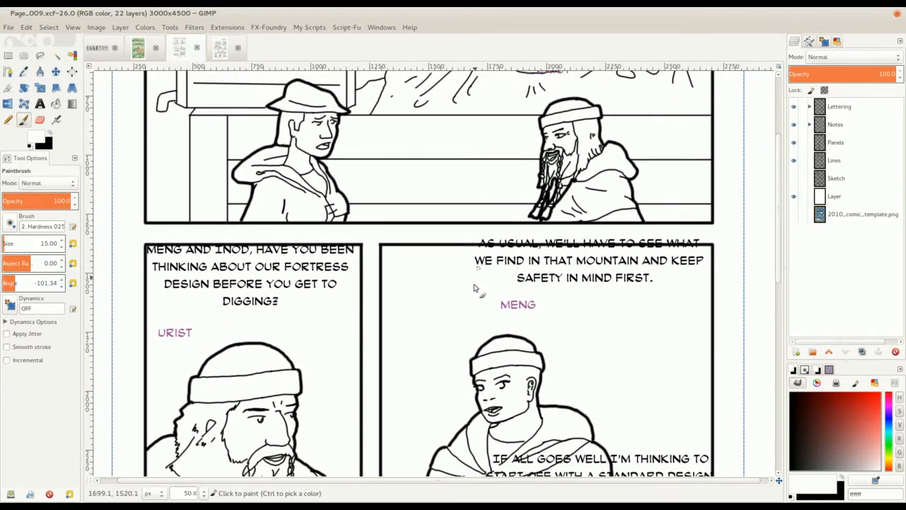
pyautogui.scroll(4, 461, 265)
pyautogui.scroll(4, 454, 233)
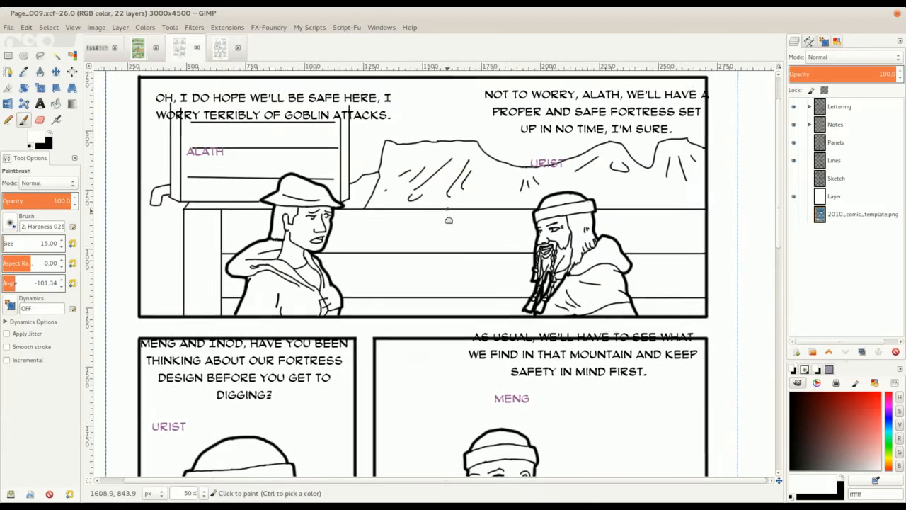
# Show the Sketch layer with the Lines layer hidden, and examine the rough drawings across the page
pyautogui.click(838, 162)
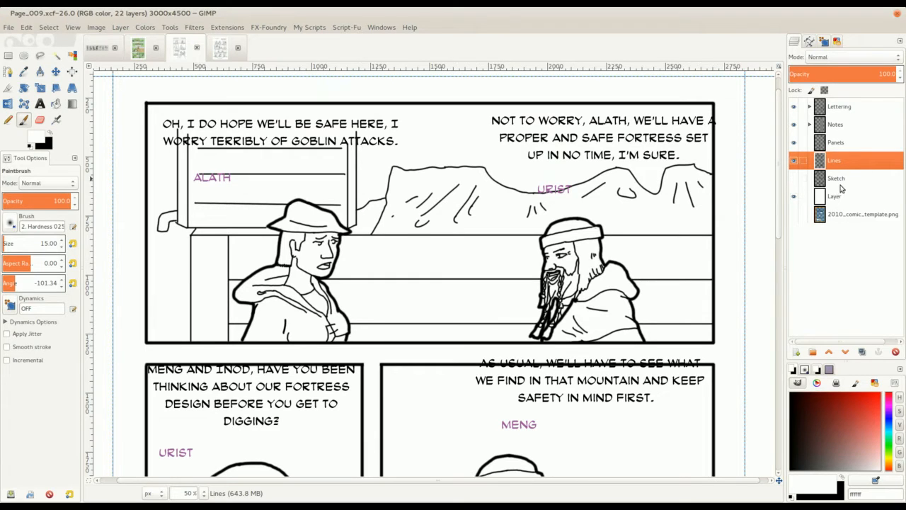
pyautogui.click(841, 181)
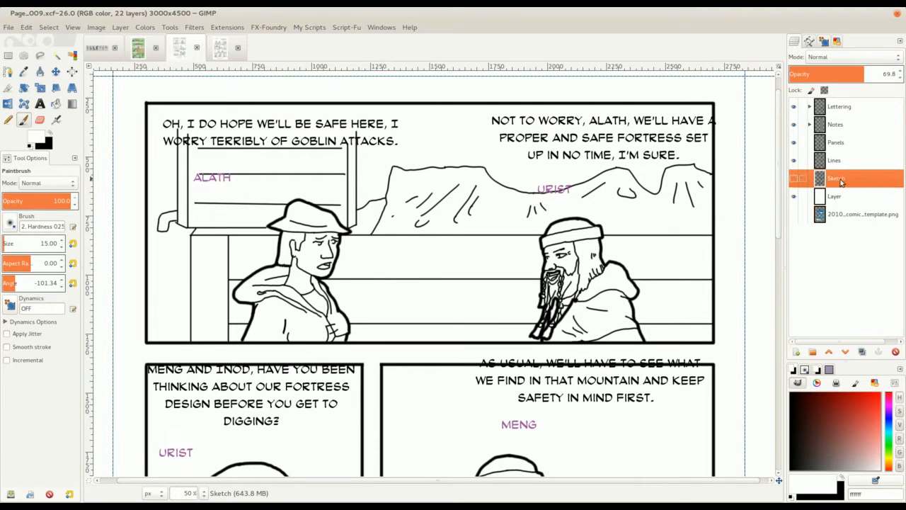
pyautogui.click(793, 182)
pyautogui.click(794, 163)
pyautogui.moveTo(498, 276); pyautogui.dragTo(517, 225)
pyautogui.scroll(-2, 513, 238)
pyautogui.scroll(-5, 497, 291)
pyautogui.scroll(1, 488, 225)
pyautogui.moveTo(766, 178); pyautogui.dragTo(755, 205)
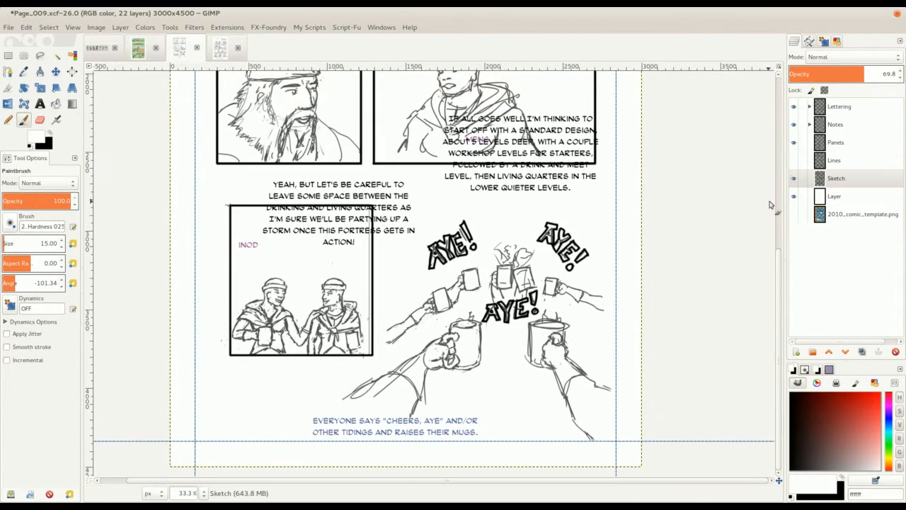
# Set the Sketch layer's opacity to 50.2, and replace it in the view with the Lines layer
pyautogui.click(842, 72)
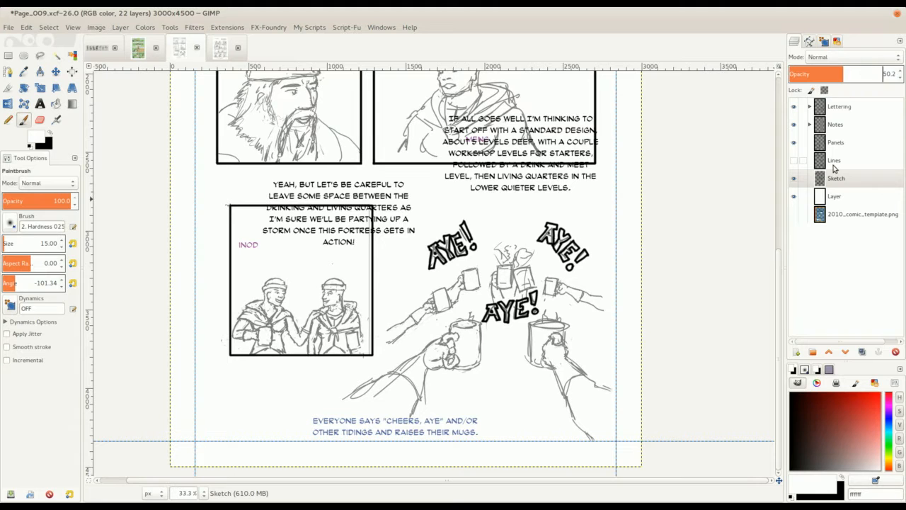
pyautogui.click(795, 161)
pyautogui.click(793, 160)
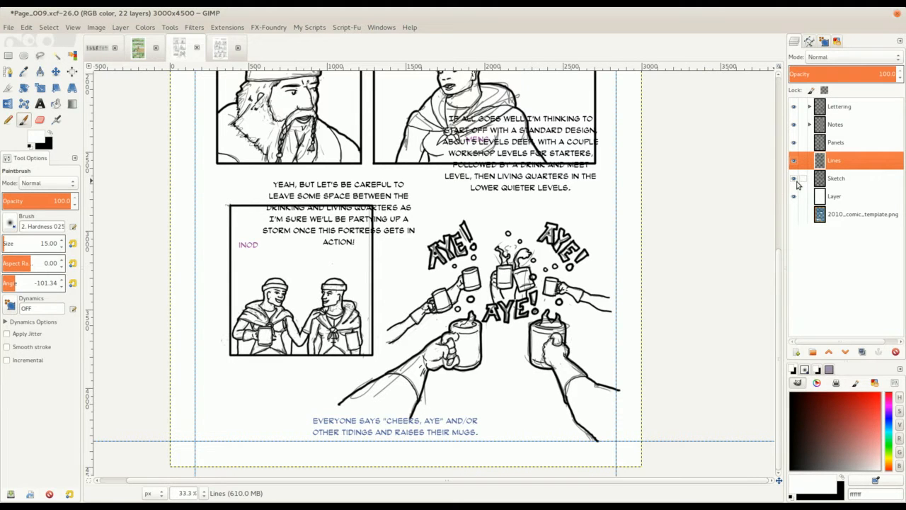
pyautogui.click(793, 179)
pyautogui.scroll(8, 537, 207)
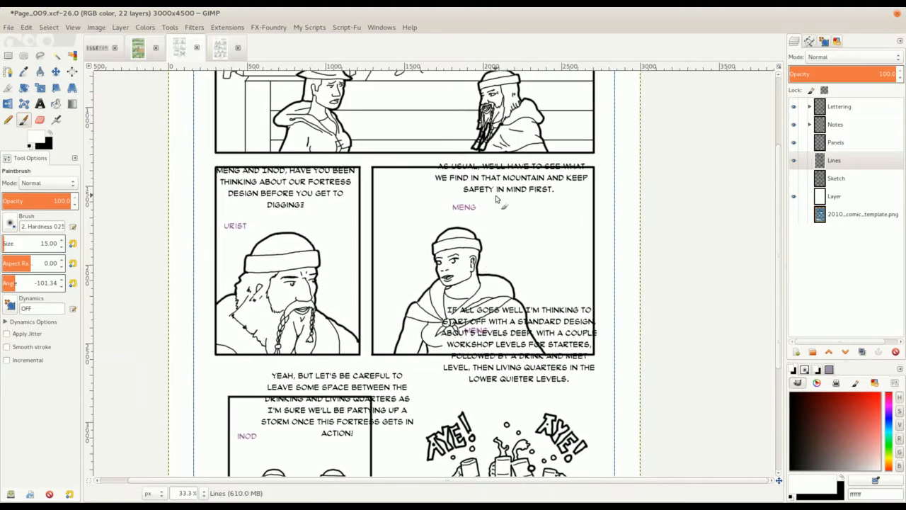
pyautogui.scroll(-6, 501, 216)
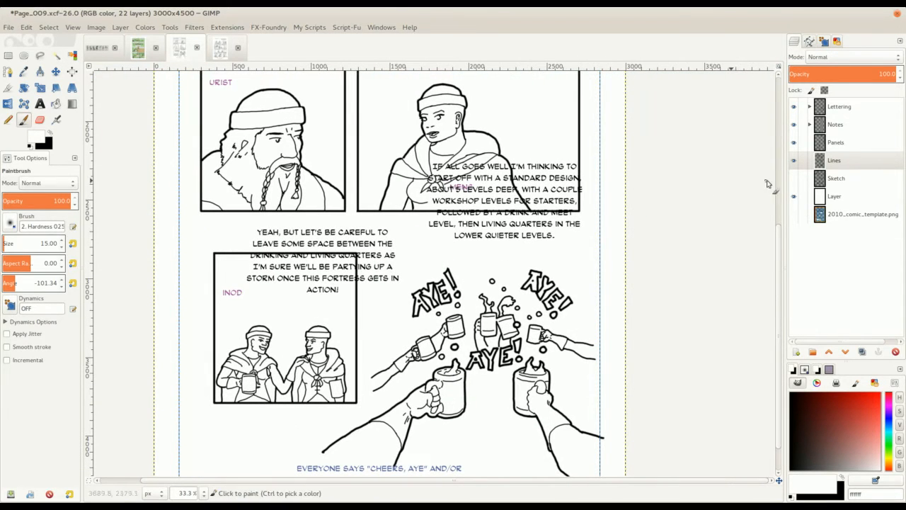
# Examine the "AYE!" mug scene and the contents of the Notes and Lettering groups, toggling the Word Art layer off and on
pyautogui.moveTo(488, 300); pyautogui.dragTo(419, 203)
pyautogui.scroll(3, 486, 235)
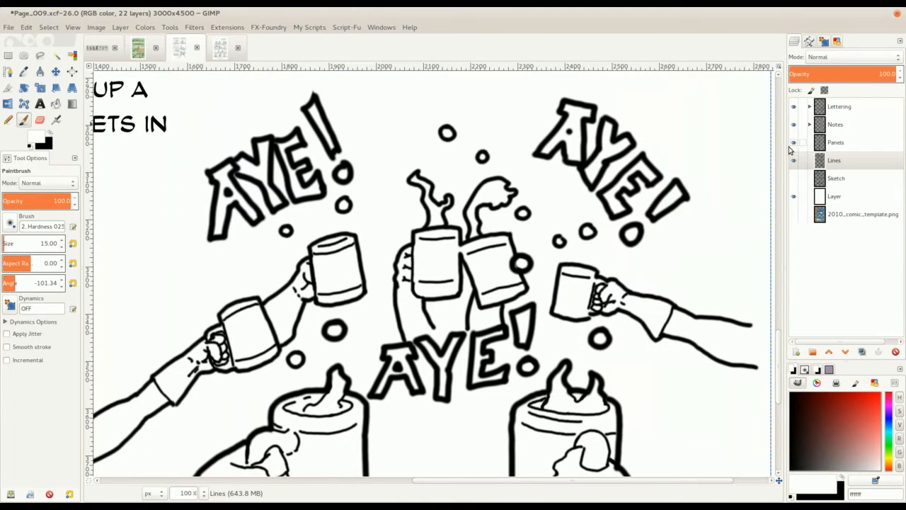
pyautogui.click(810, 125)
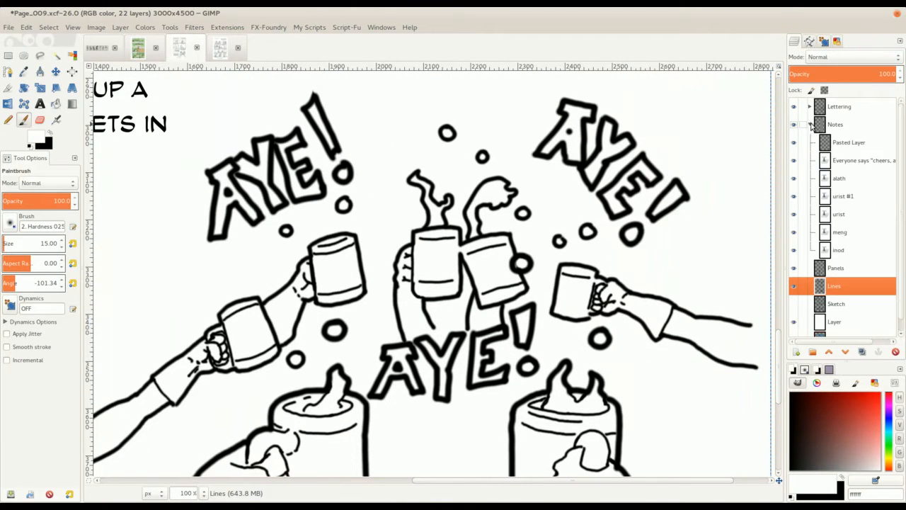
pyautogui.click(810, 124)
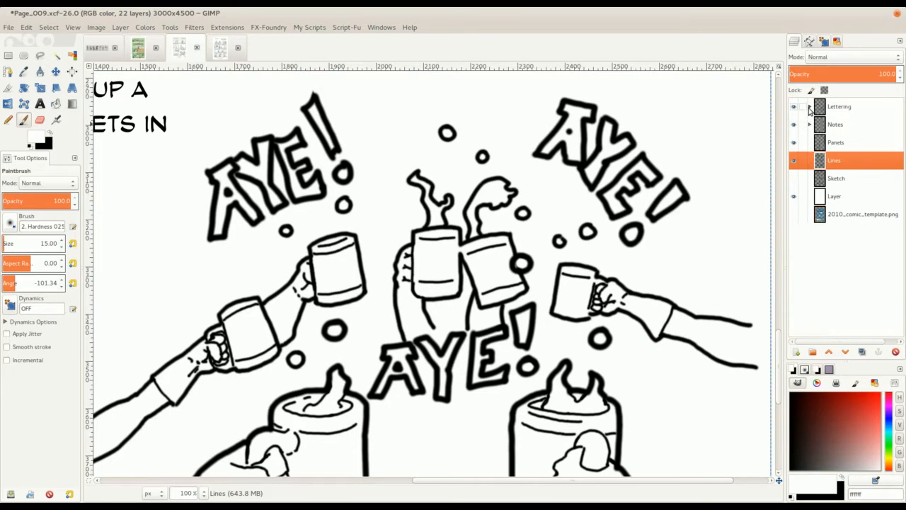
pyautogui.click(809, 107)
pyautogui.click(794, 250)
pyautogui.click(794, 249)
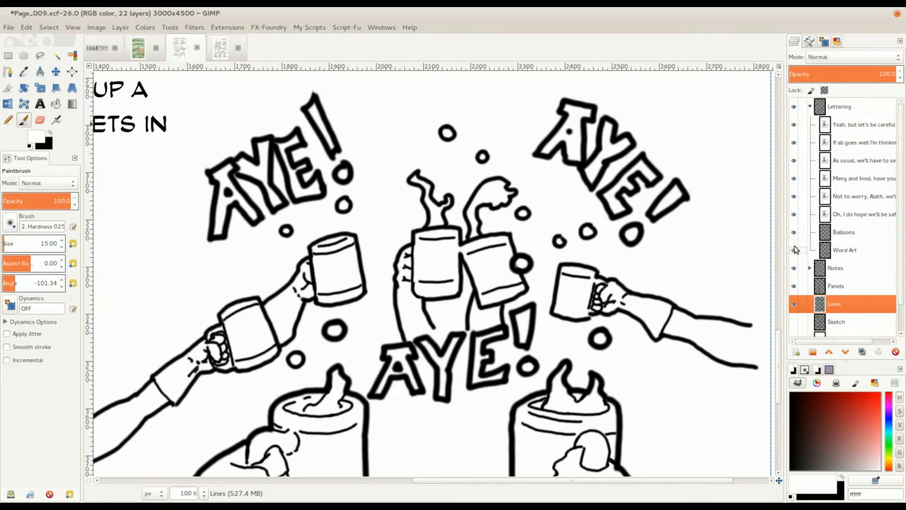
pyautogui.click(810, 106)
pyautogui.scroll(-4, 333, 251)
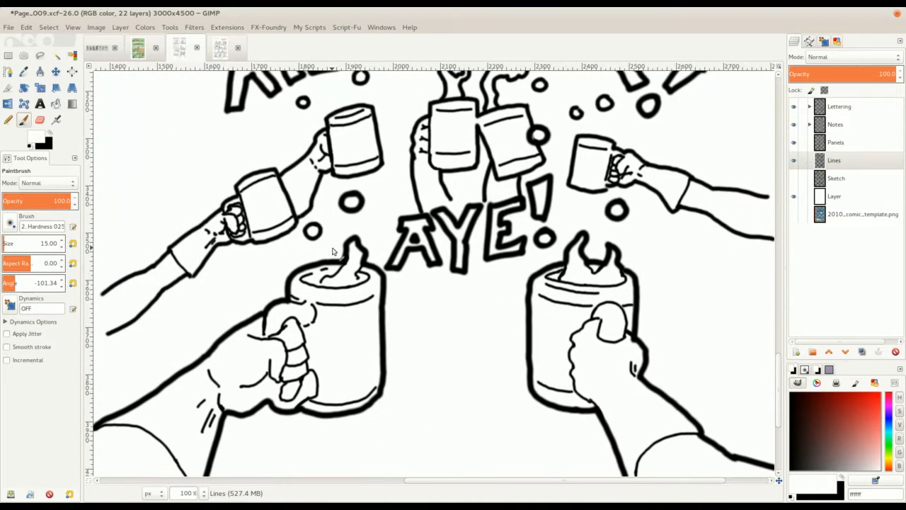
# Add a transparent 3000 × 4500 px layer named Color directly above the Lines layer
pyautogui.hotkey('alt', 'Tab')
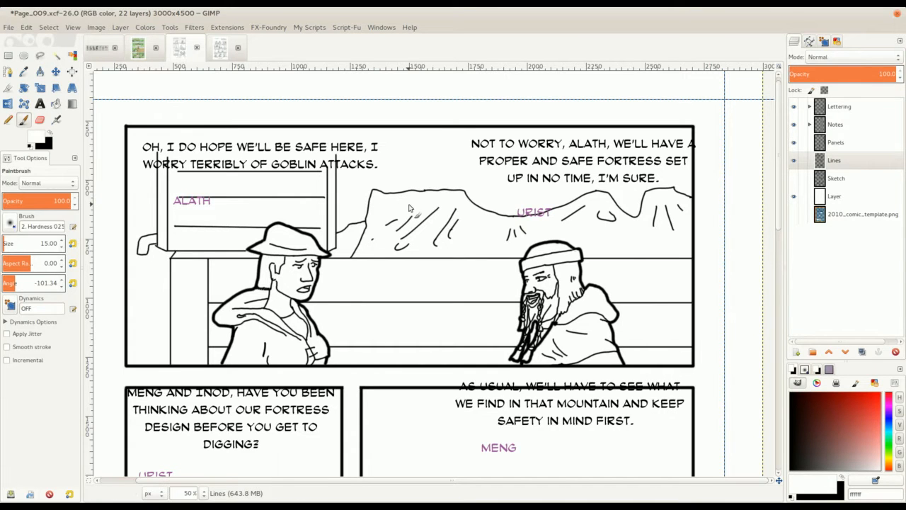
pyautogui.moveTo(381, 277); pyautogui.dragTo(409, 252)
pyautogui.scroll(4, 411, 205)
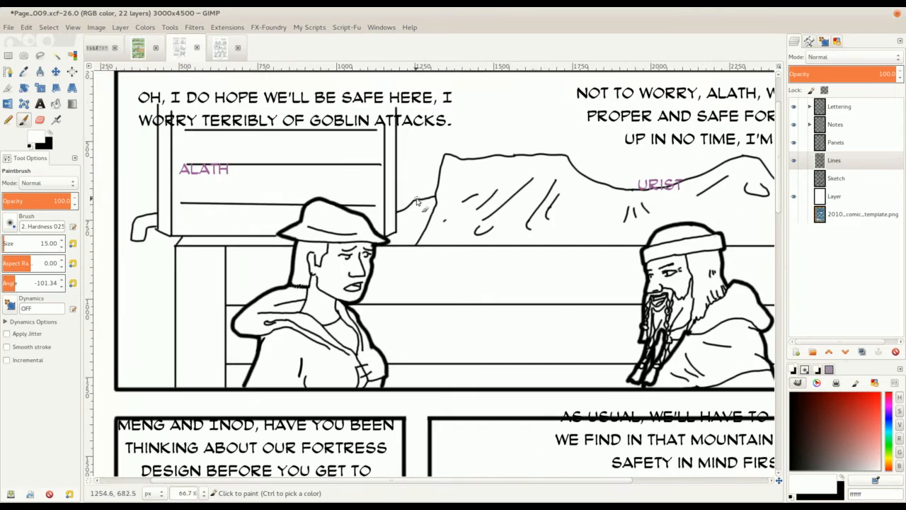
pyautogui.moveTo(419, 287); pyautogui.dragTo(397, 175)
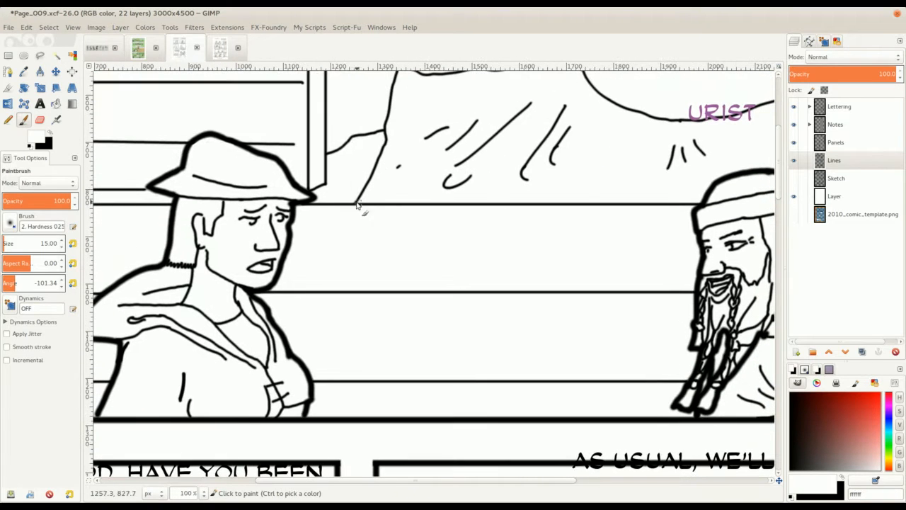
pyautogui.moveTo(422, 215)
pyautogui.mouseDown()
pyautogui.moveTo(451, 188)
pyautogui.moveTo(531, 208)
pyautogui.mouseUp()
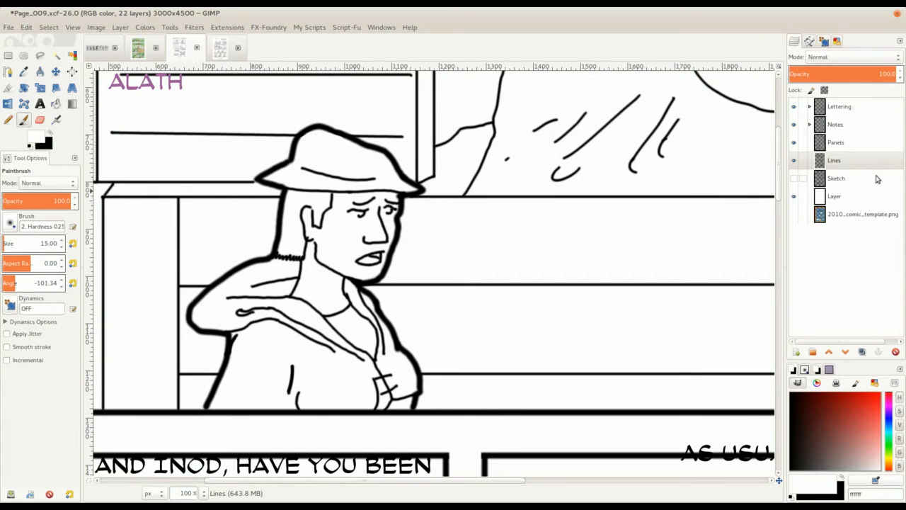
pyautogui.click(847, 182)
pyautogui.click(849, 160)
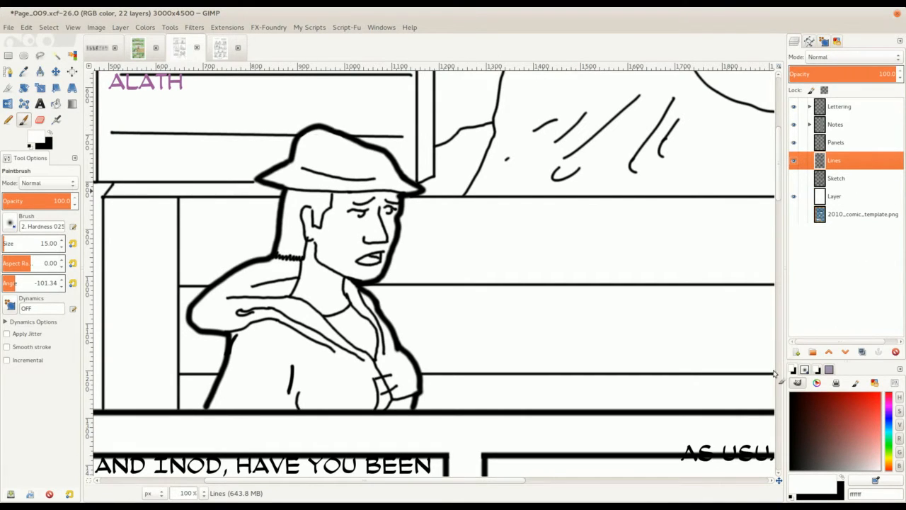
pyautogui.click(796, 352)
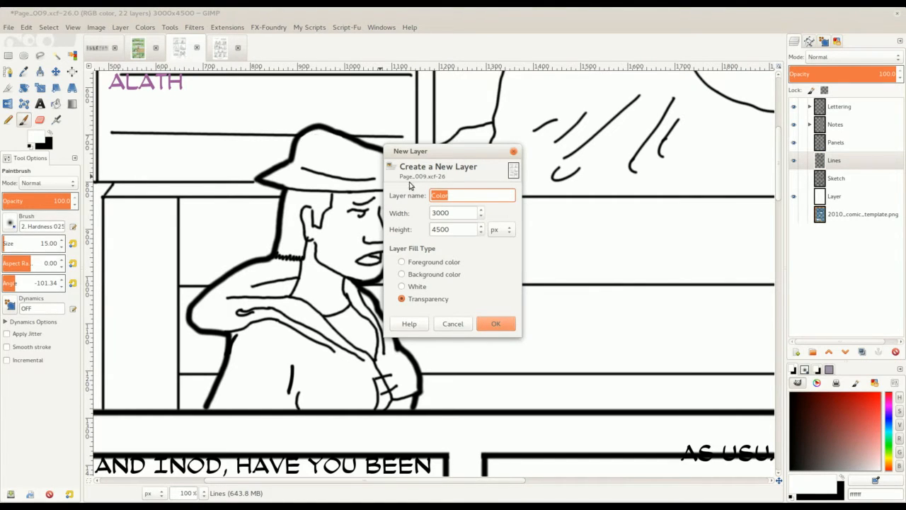
pyautogui.click(495, 323)
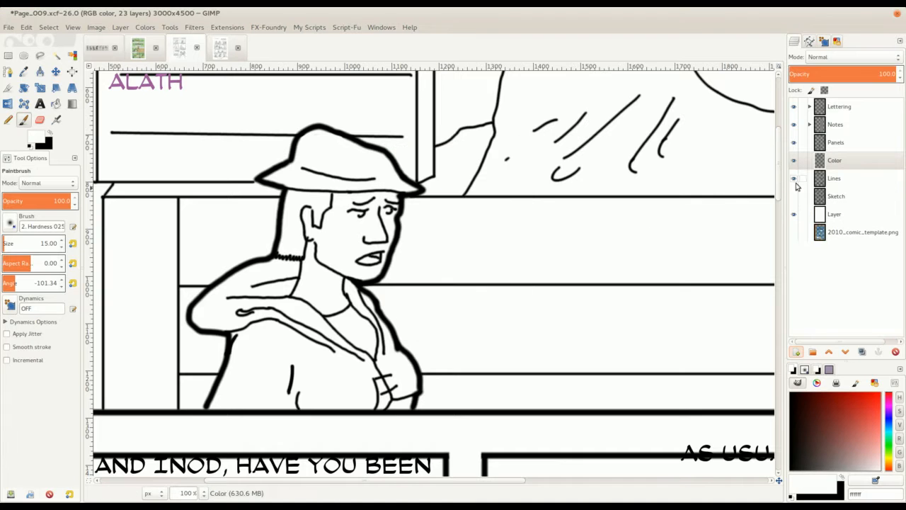
# Check the Lines layer by hiding and reshowing it, and make the Color layer active
pyautogui.scroll(-1, 452, 230)
pyautogui.scroll(-1, 452, 230)
pyautogui.scroll(2, 368, 196)
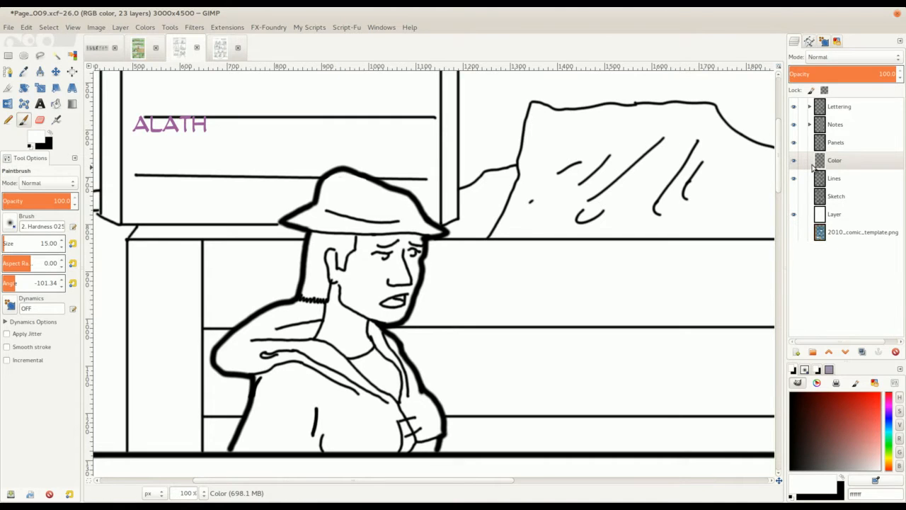
pyautogui.click(835, 179)
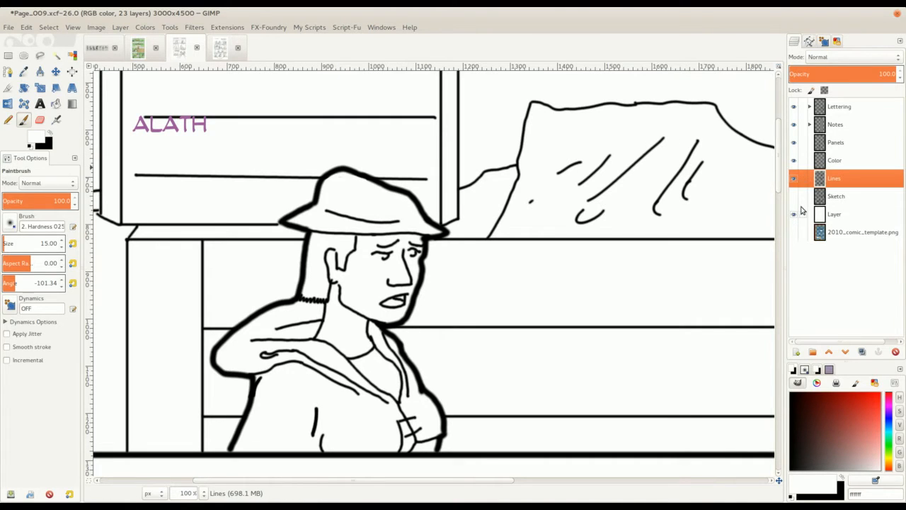
pyautogui.click(793, 180)
pyautogui.click(793, 180)
pyautogui.click(807, 161)
pyautogui.moveTo(365, 200); pyautogui.dragTo(333, 206)
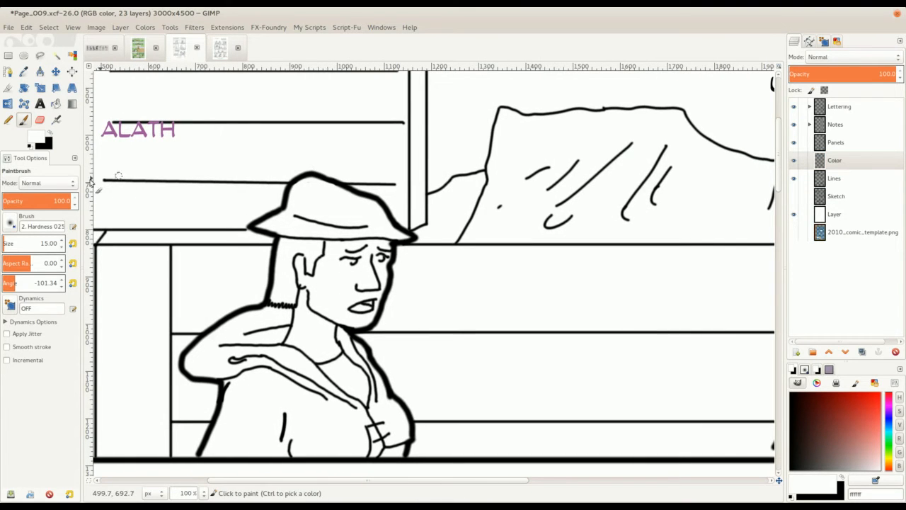
pyautogui.click(36, 140)
pyautogui.click(172, 145)
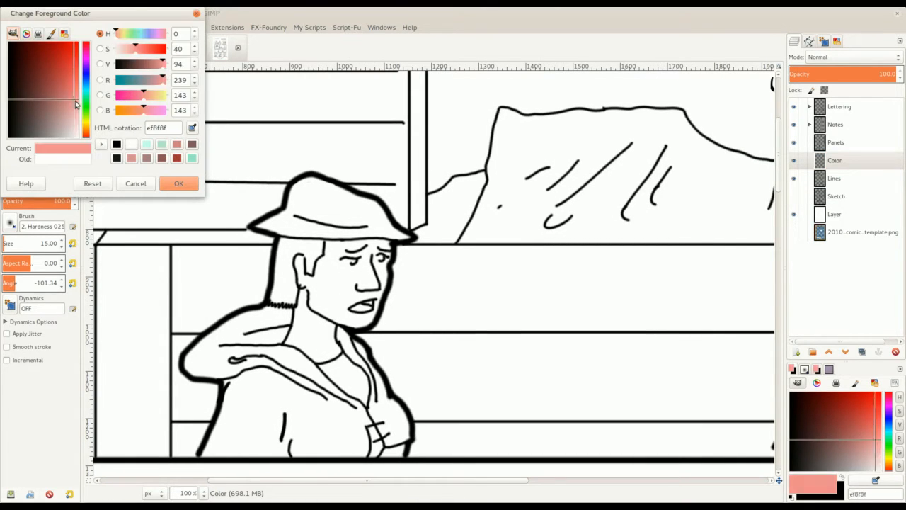
pyautogui.moveTo(136, 24); pyautogui.dragTo(323, 109)
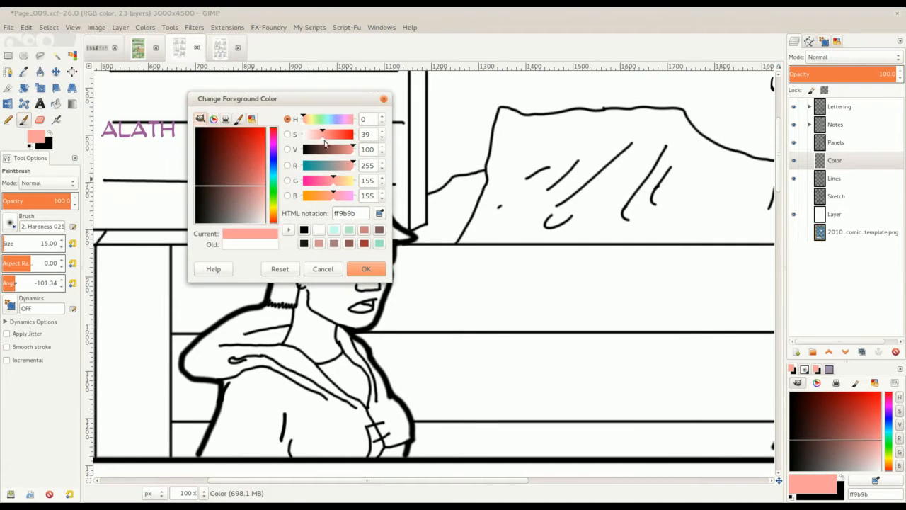
pyautogui.click(324, 273)
# Switch to the Full_Team reference image and examine the colors of the characters' skin, hair and clothing
pyautogui.scroll(-3, 312, 172)
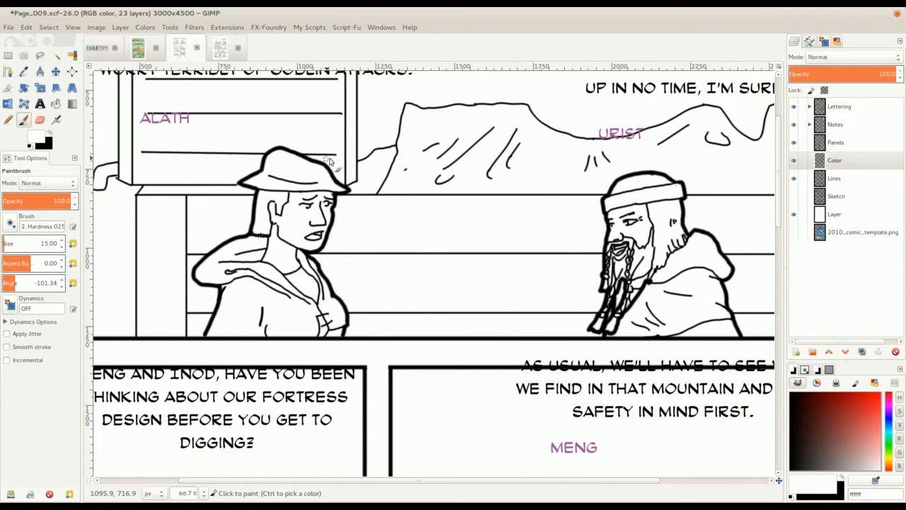
pyautogui.scroll(1, 356, 168)
pyautogui.scroll(-1, 357, 172)
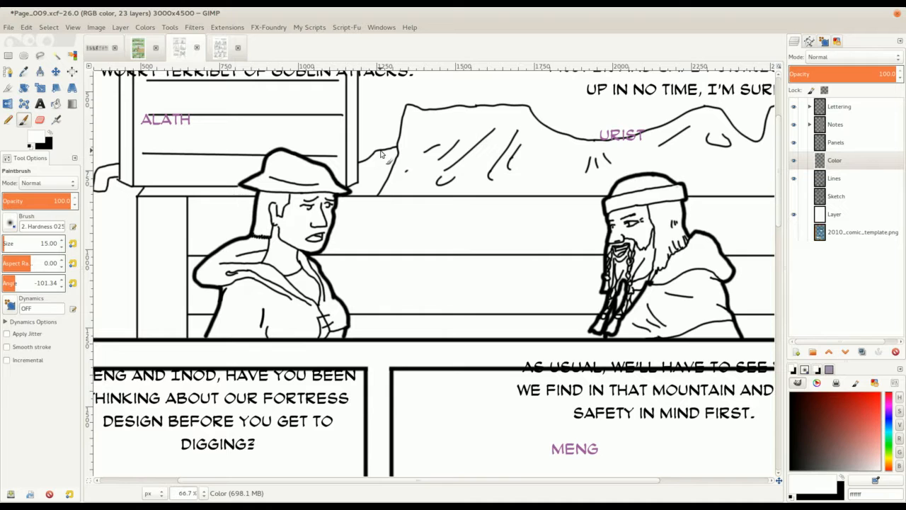
pyautogui.moveTo(279, 164); pyautogui.dragTo(257, 153)
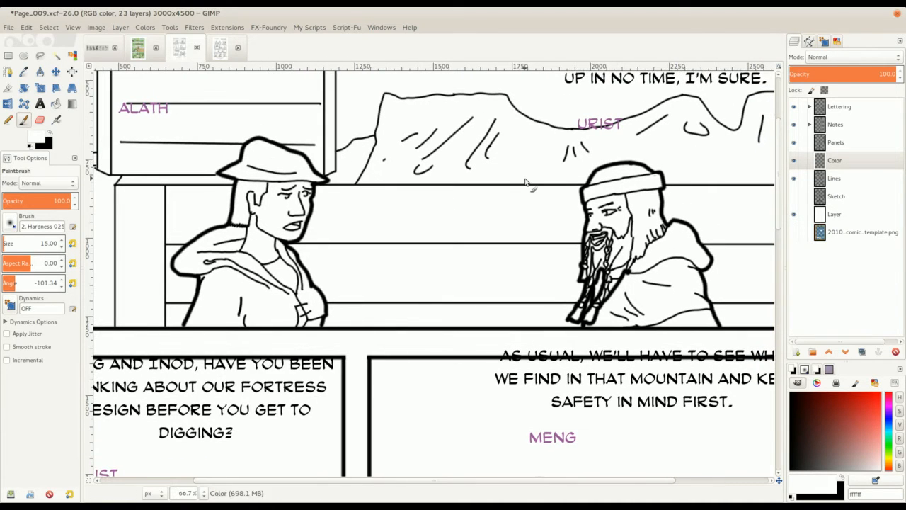
pyautogui.click(98, 47)
pyautogui.scroll(-3, 303, 208)
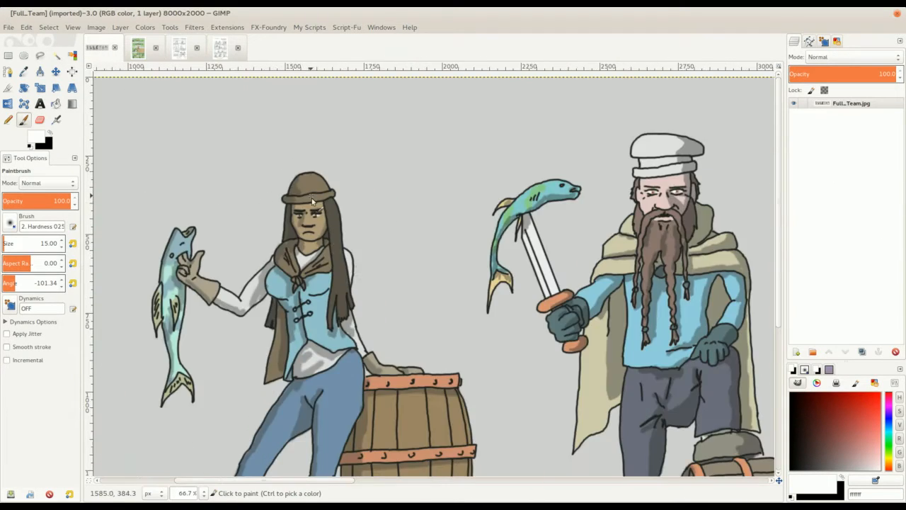
pyautogui.scroll(-1, 303, 208)
pyautogui.hscroll(10, 303, 207)
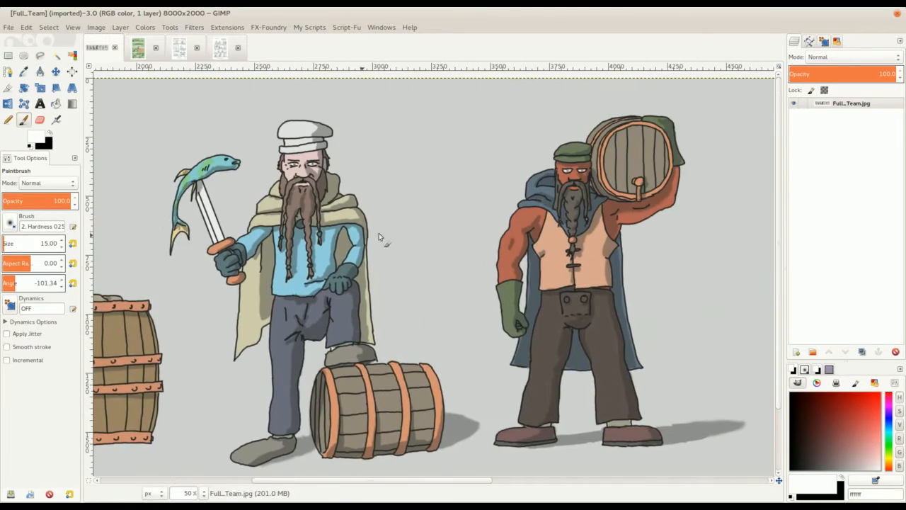
pyautogui.hscroll(3, 348, 211)
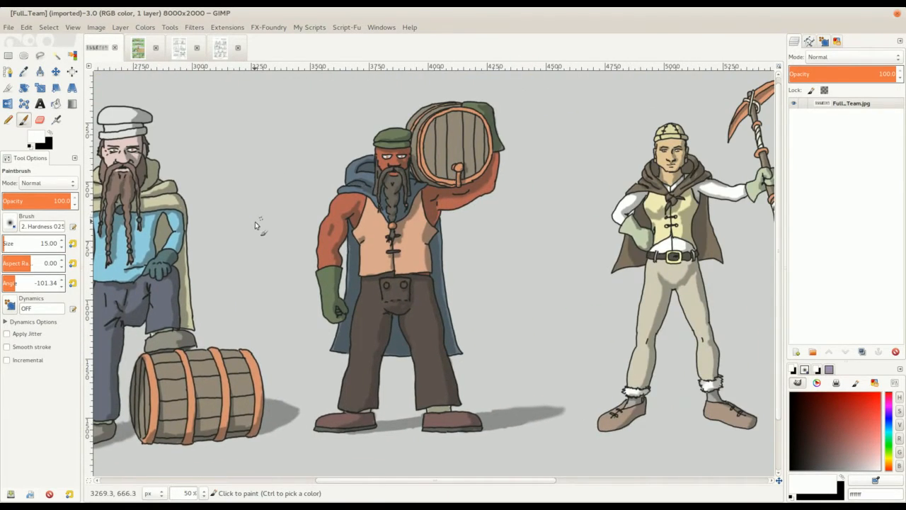
pyautogui.hscroll(-4, 256, 225)
pyautogui.scroll(-1, 269, 221)
pyautogui.hscroll(-3, 284, 219)
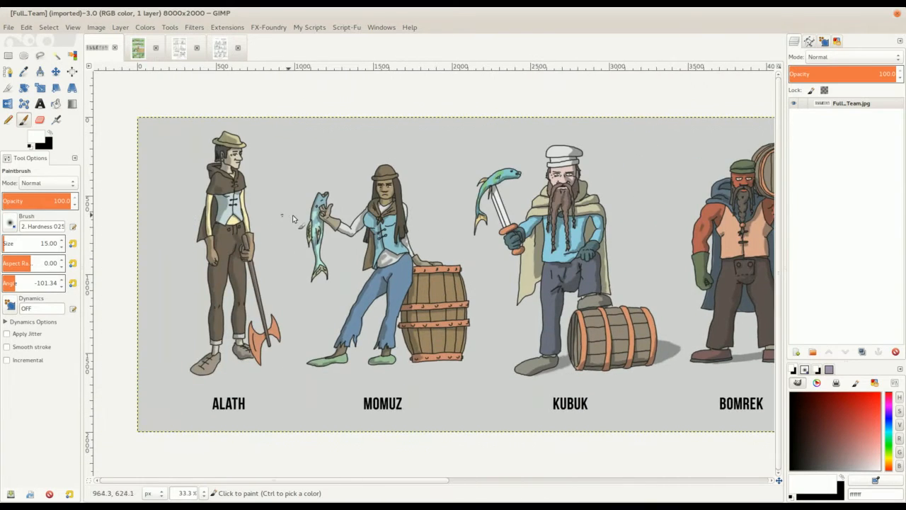
pyautogui.scroll(1, 390, 185)
pyautogui.moveTo(398, 153); pyautogui.dragTo(360, 149)
pyautogui.scroll(1, 371, 202)
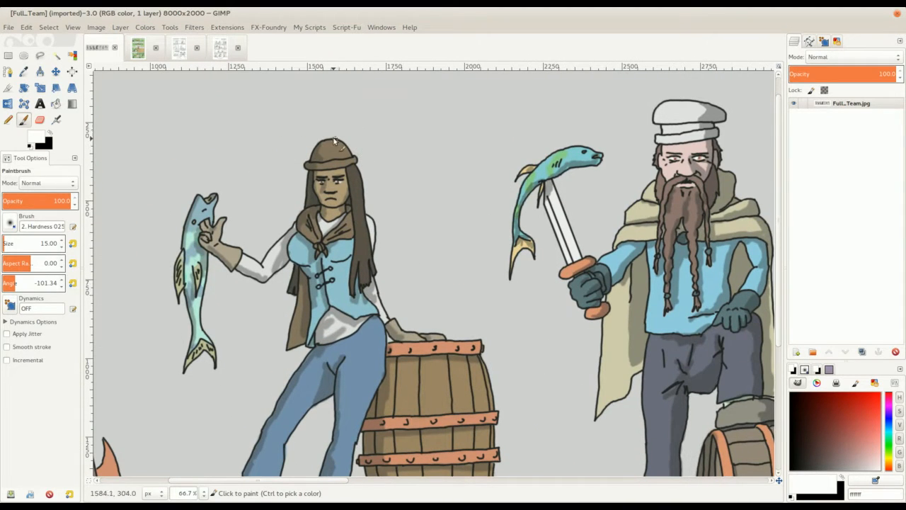
# Examine the coloring of the Momuz and Kubuk figures in the reference image
pyautogui.scroll(-1, 304, 138)
pyautogui.hscroll(-1, 304, 138)
pyautogui.scroll(-1, 305, 135)
pyautogui.scroll(1, 142, 99)
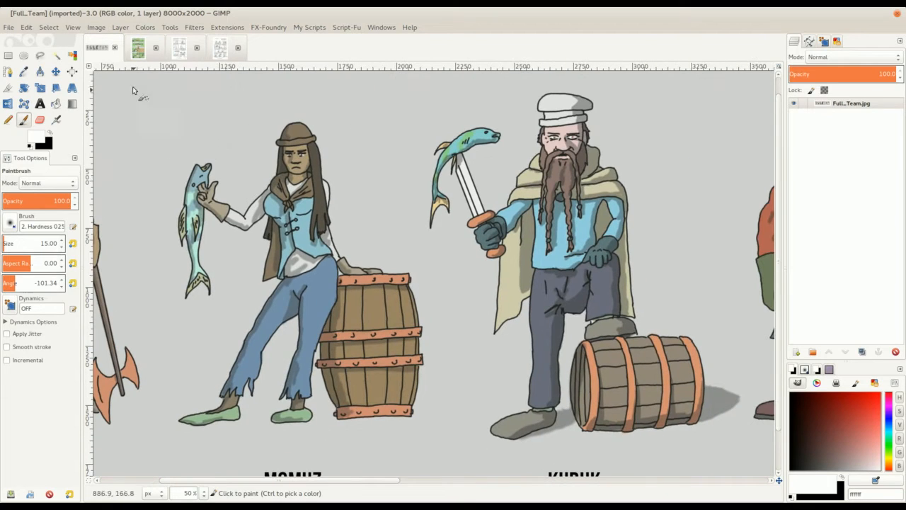
# Switch to Page_009 and examine its inked panels, characters and lettering from the wagon scene down to the mug scene
pyautogui.click(179, 48)
pyautogui.scroll(-1, 343, 207)
pyautogui.scroll(2, 344, 207)
pyautogui.scroll(1, 340, 212)
pyautogui.scroll(-1, 333, 213)
pyautogui.scroll(-1, 298, 198)
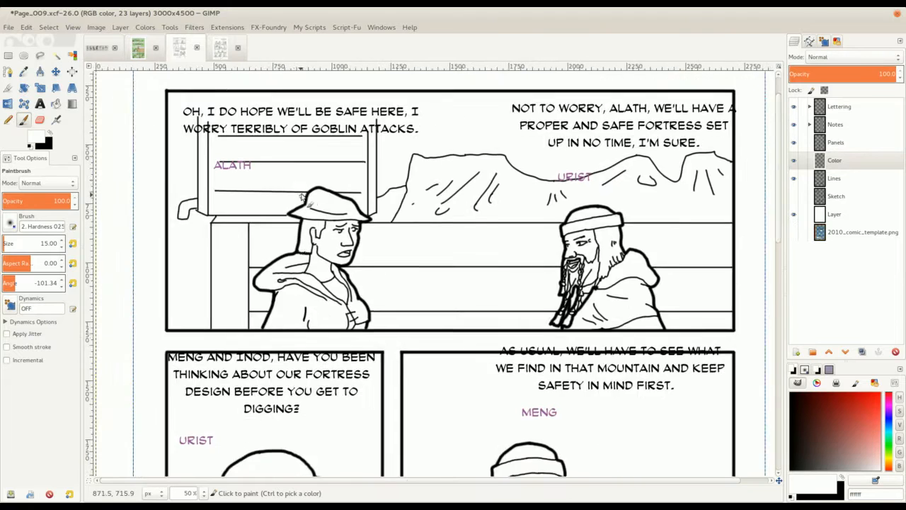
pyautogui.scroll(1, 266, 195)
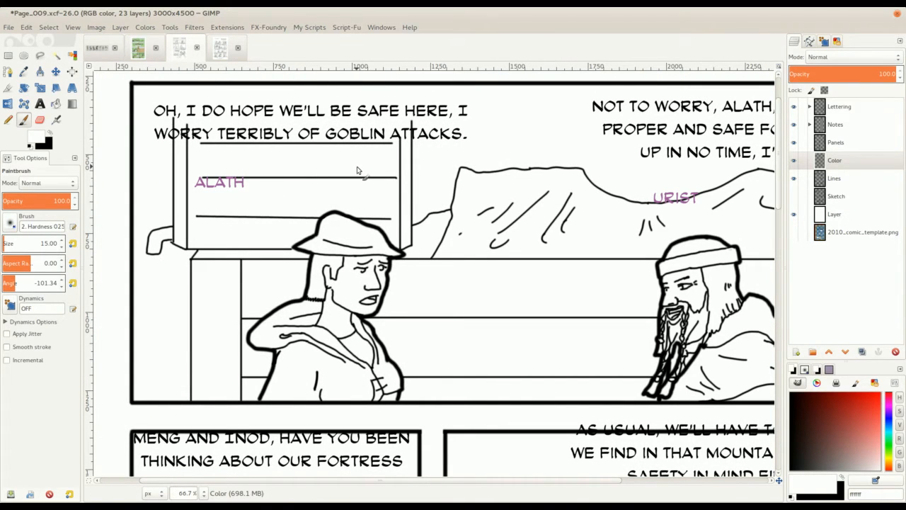
pyautogui.scroll(-1, 362, 199)
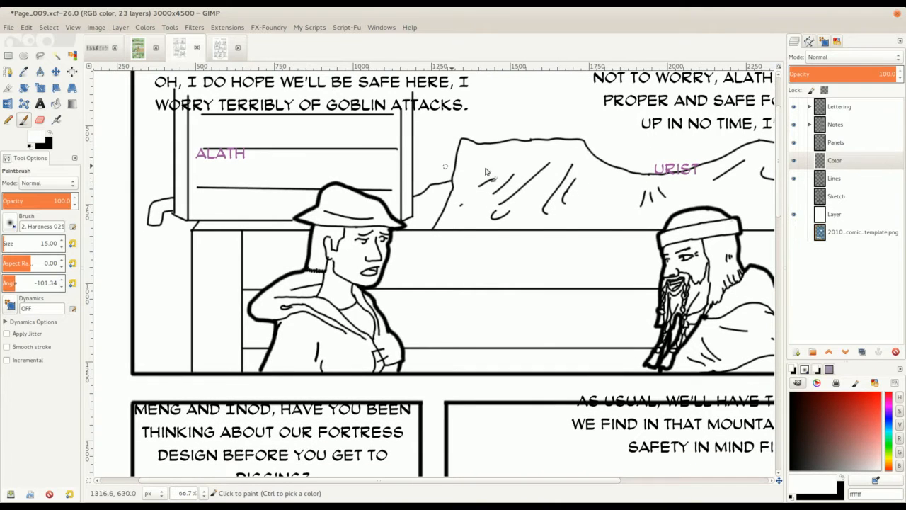
pyautogui.moveTo(516, 238); pyautogui.dragTo(496, 186)
pyautogui.press('-')
pyautogui.press('-')
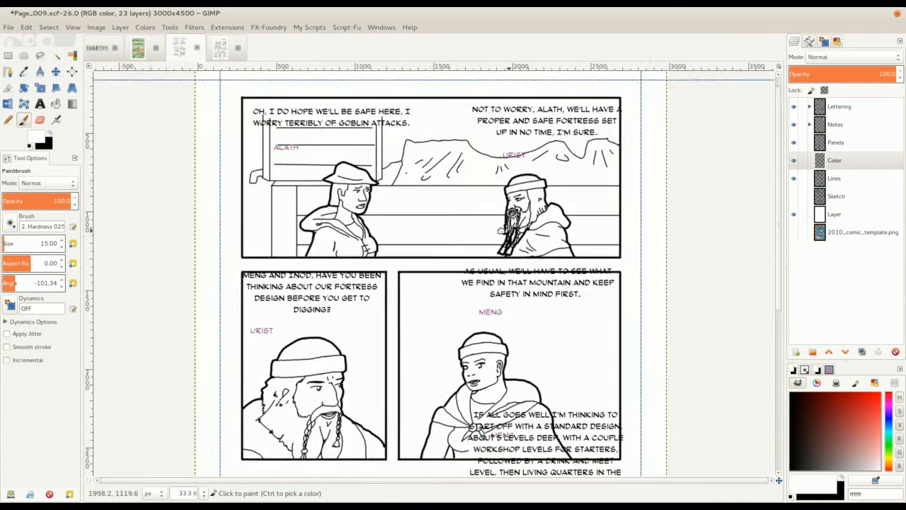
pyautogui.moveTo(517, 224); pyautogui.dragTo(480, 182)
pyautogui.press('+')
pyautogui.press('-')
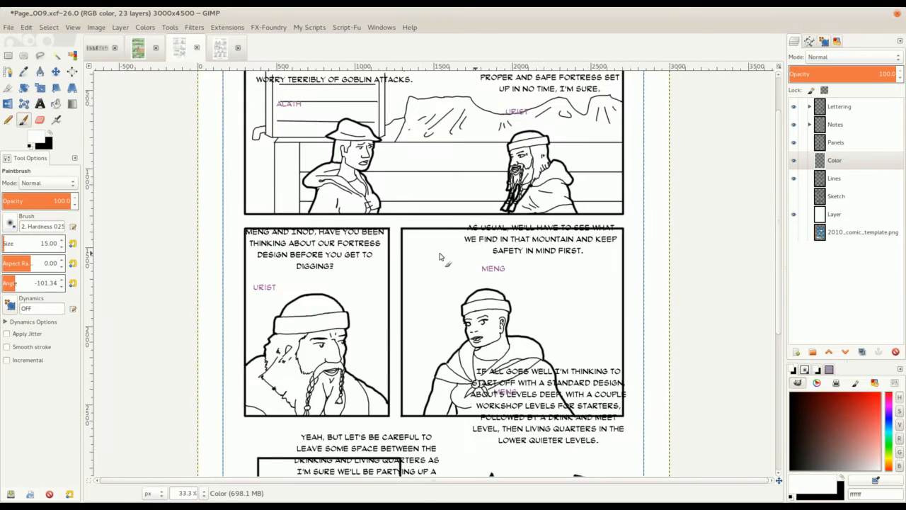
pyautogui.moveTo(433, 302); pyautogui.dragTo(430, 297)
pyautogui.moveTo(440, 260); pyautogui.dragTo(450, 133)
pyautogui.scroll(-3, 449, 203)
pyautogui.scroll(3, 439, 168)
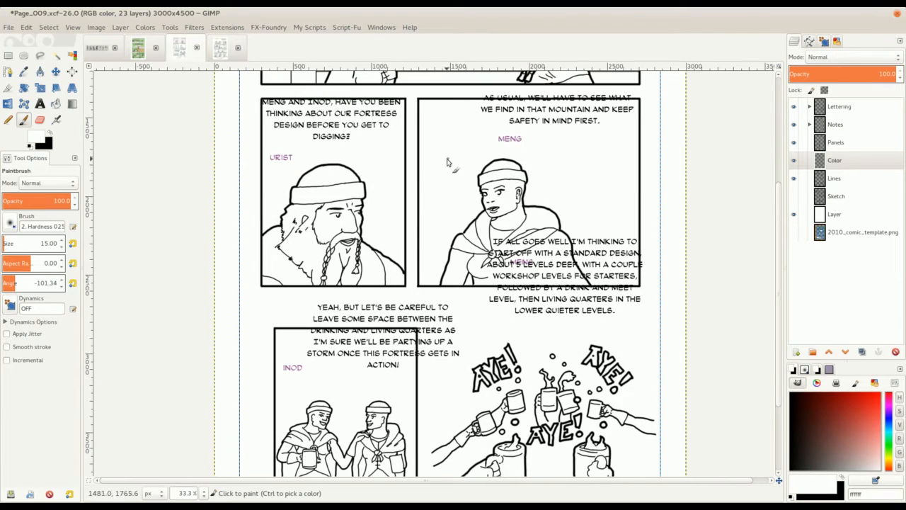
pyautogui.scroll(5, 464, 152)
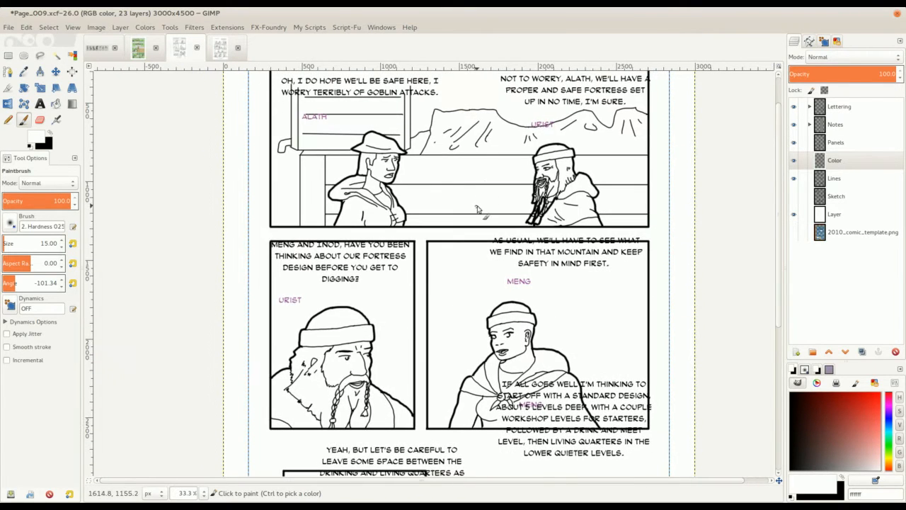
pyautogui.scroll(-5, 477, 209)
pyautogui.moveTo(471, 175); pyautogui.dragTo(457, 140)
pyautogui.moveTo(443, 184); pyautogui.dragTo(440, 196)
pyautogui.scroll(3, 453, 184)
pyautogui.scroll(2, 454, 170)
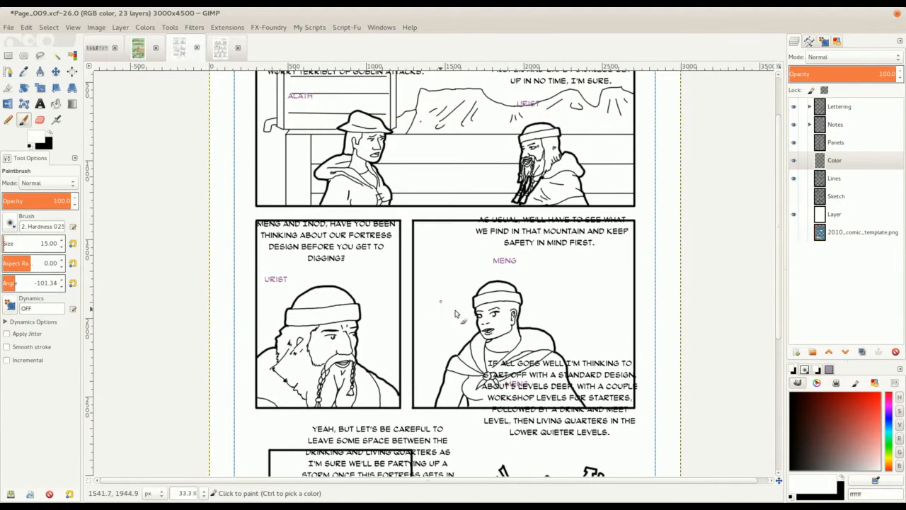
pyautogui.scroll(1, 457, 200)
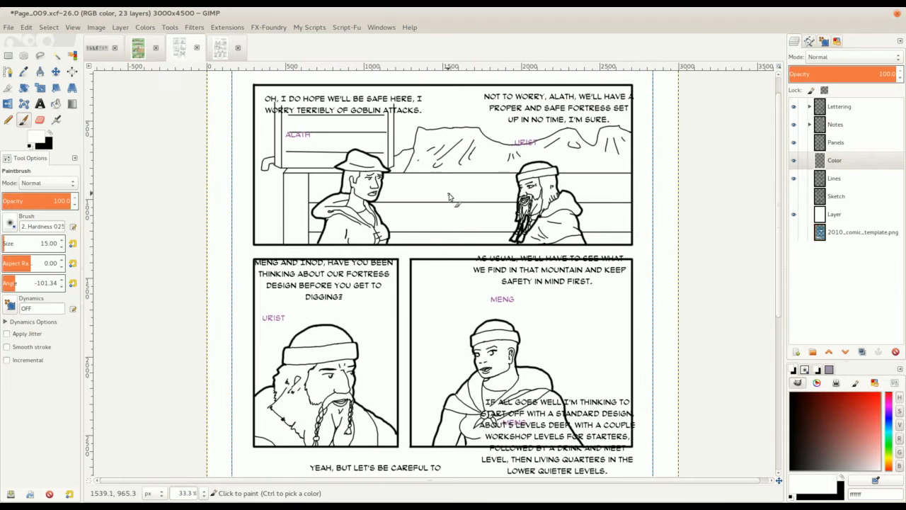
pyautogui.scroll(1, 455, 189)
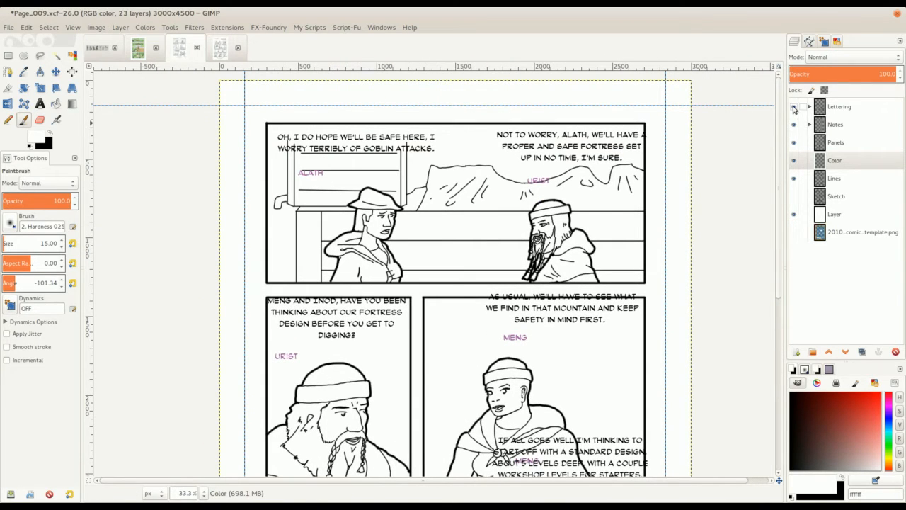
# Hide the Lettering and Notes layer groups so only the panel borders and line art show on Page_009
pyautogui.click(793, 107)
pyautogui.click(794, 107)
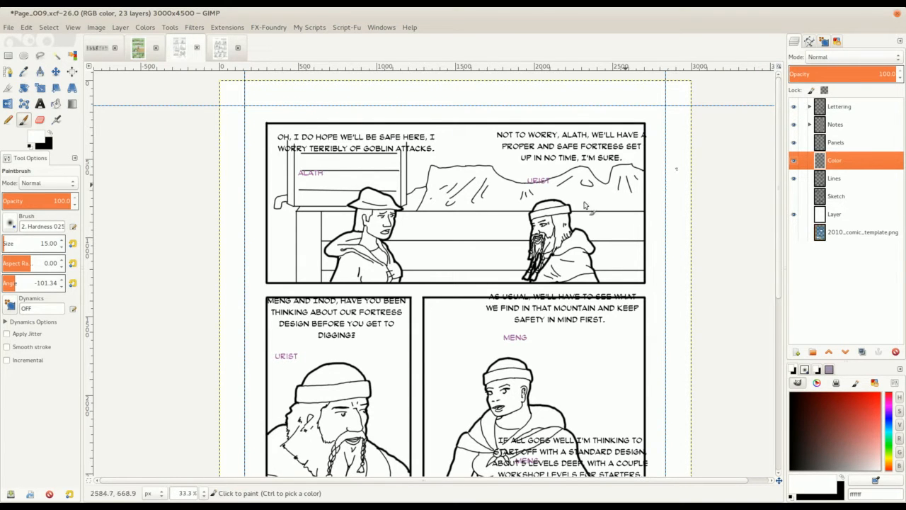
pyautogui.scroll(-3, 496, 311)
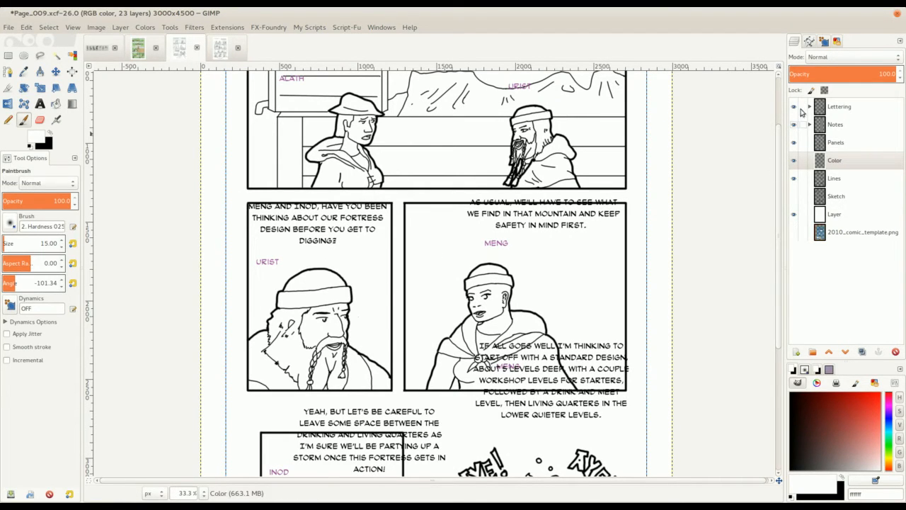
pyautogui.click(793, 106)
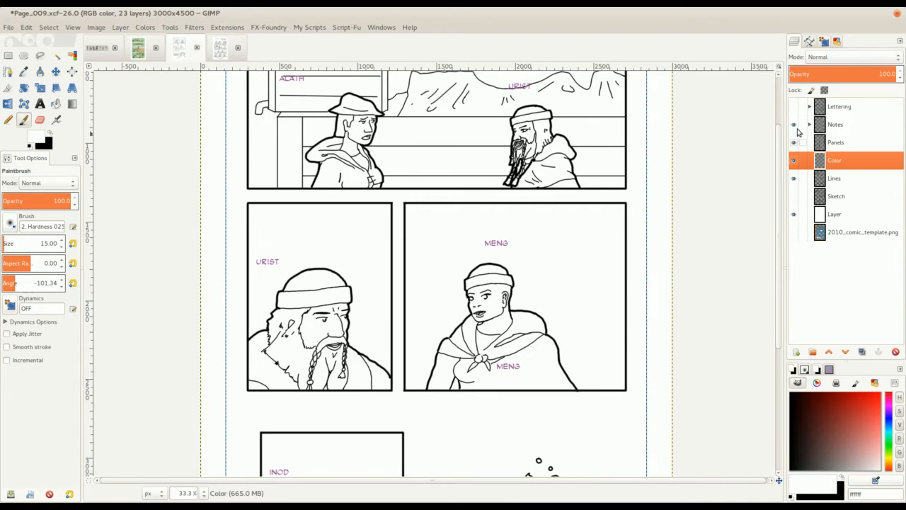
pyautogui.click(794, 125)
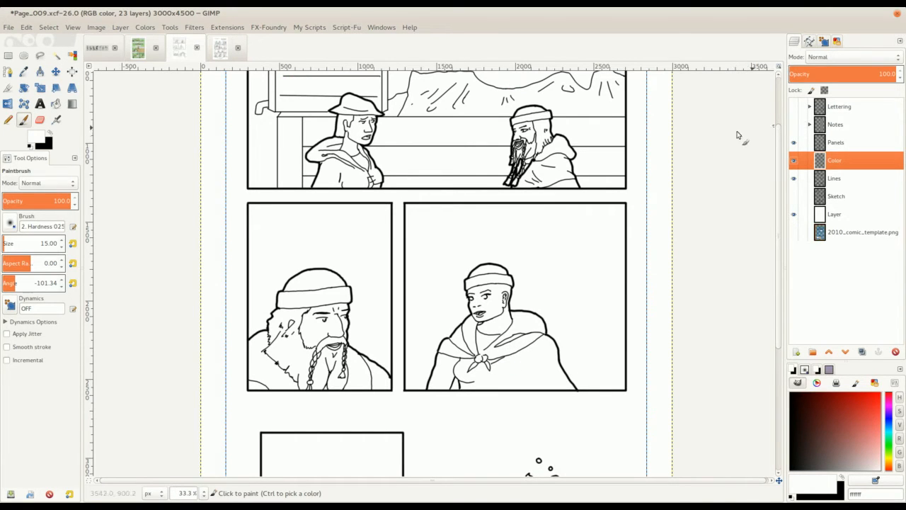
pyautogui.scroll(-4, 378, 205)
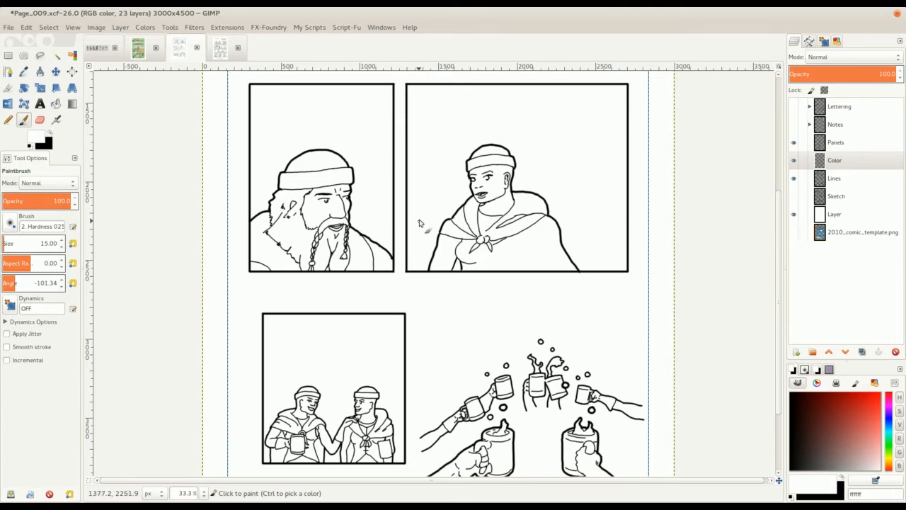
pyautogui.scroll(6, 418, 225)
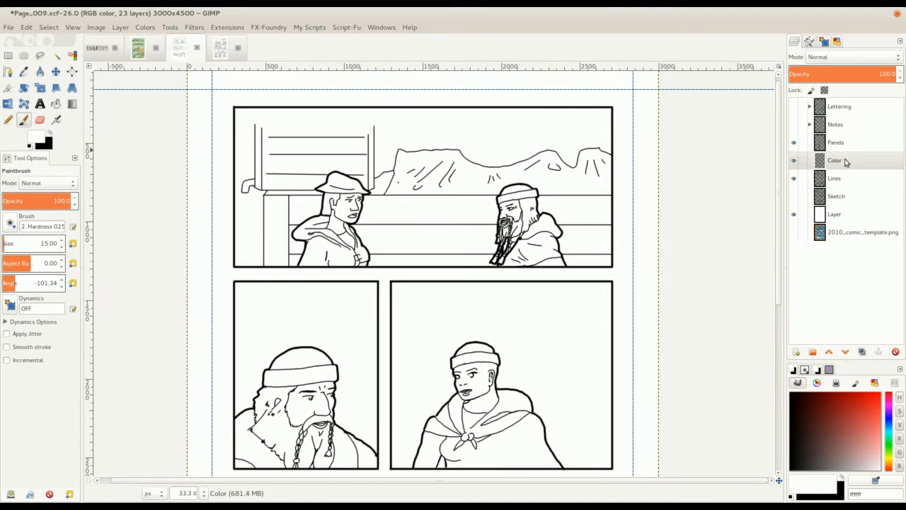
pyautogui.scroll(1, 301, 198)
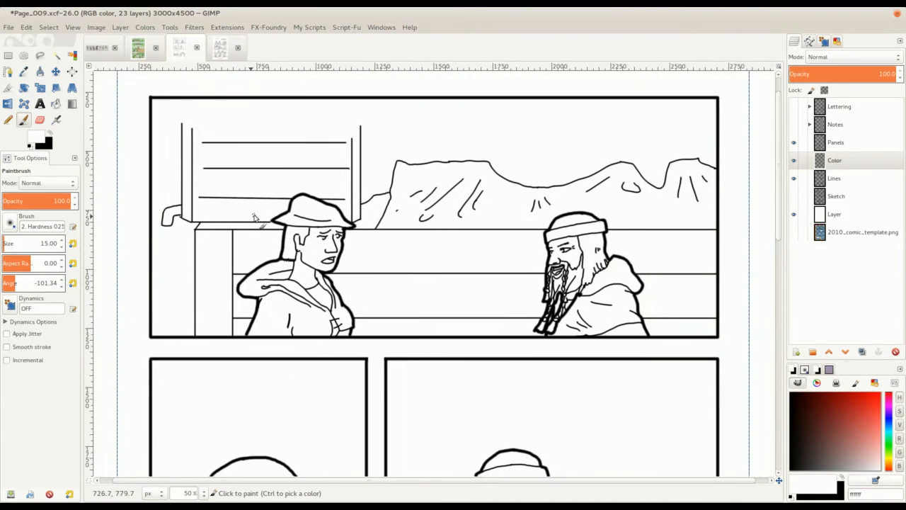
# Examine the color schemes of all seven characters from Alath to Urist in the Full_Team image, and return to Page_009
pyautogui.click(97, 48)
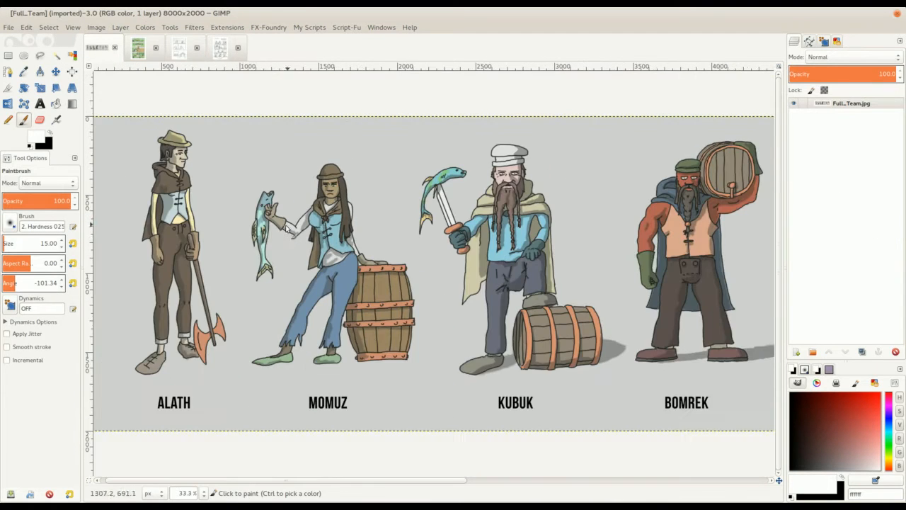
pyautogui.moveTo(216, 252); pyautogui.dragTo(244, 225)
pyautogui.scroll(-1, 350, 221)
pyautogui.moveTo(412, 231); pyautogui.dragTo(364, 242)
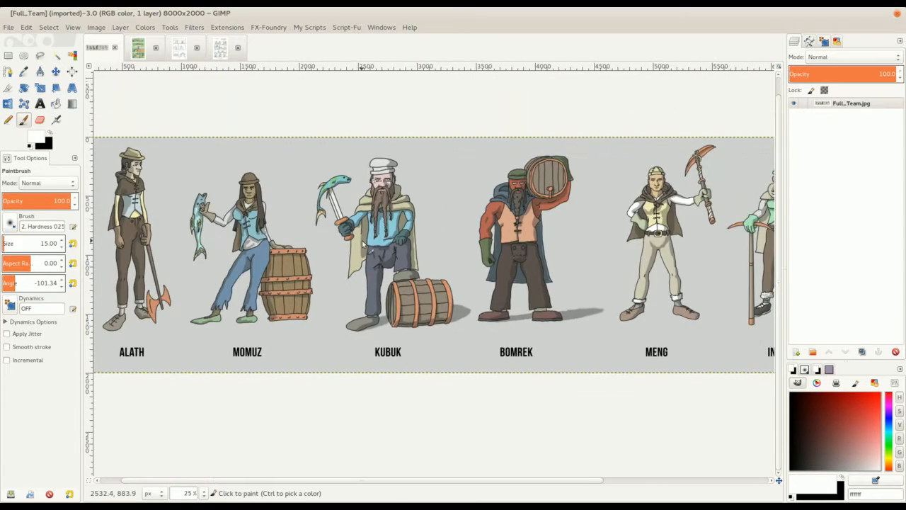
pyautogui.scroll(-1, 364, 243)
pyautogui.moveTo(439, 238); pyautogui.dragTo(353, 232)
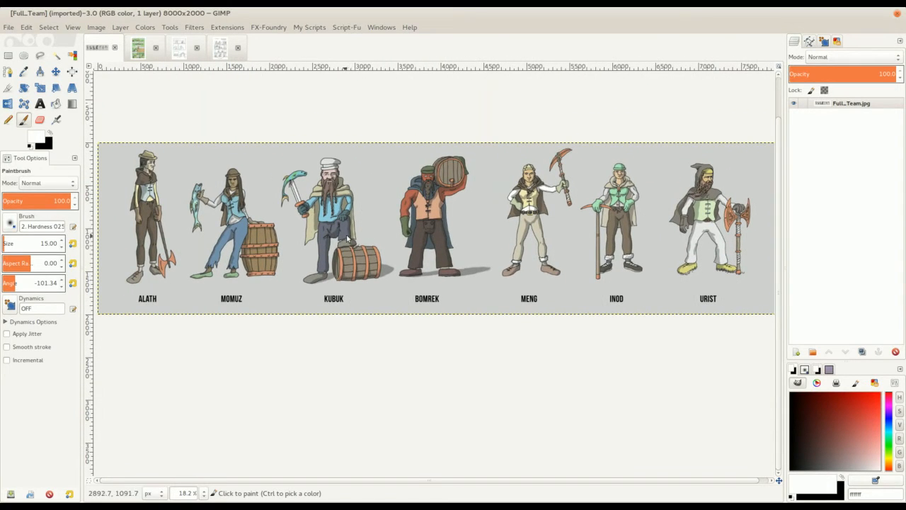
pyautogui.scroll(1, 375, 181)
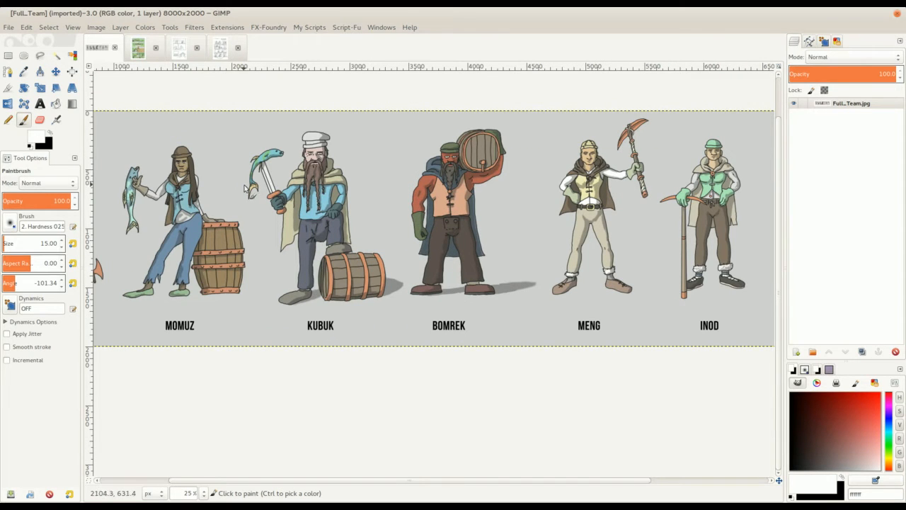
pyautogui.moveTo(218, 238); pyautogui.dragTo(174, 209)
pyautogui.moveTo(329, 208); pyautogui.dragTo(257, 210)
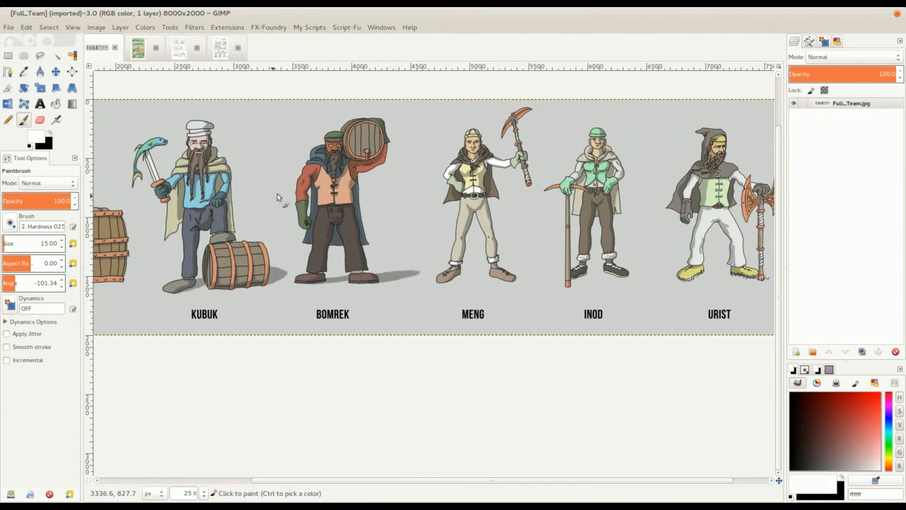
pyautogui.click(179, 48)
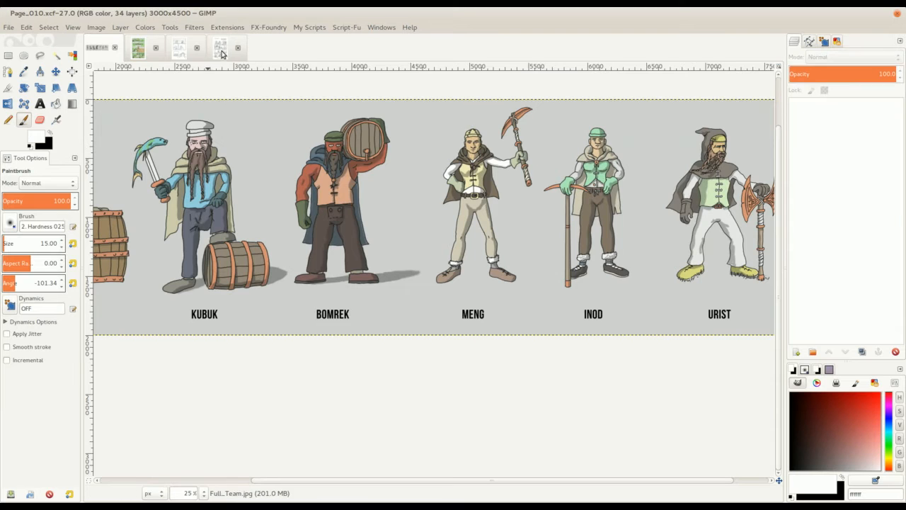
pyautogui.click(184, 48)
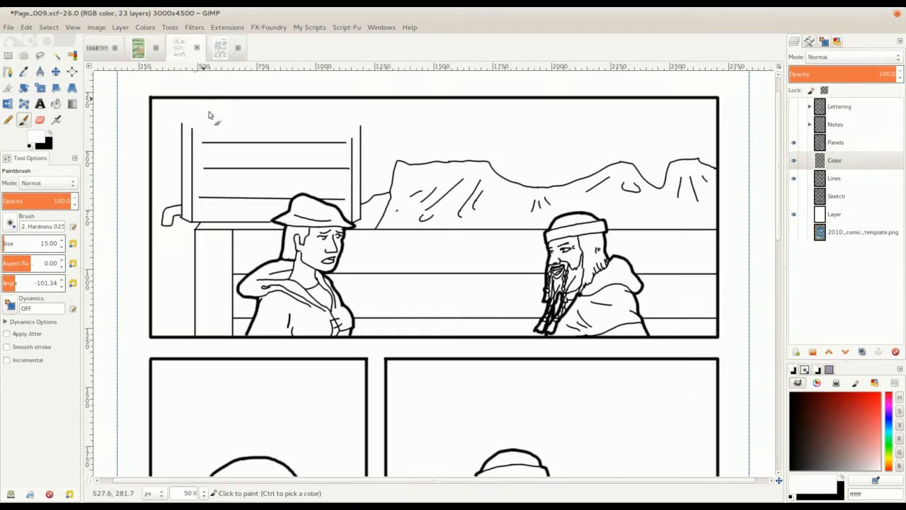
pyautogui.press('1')
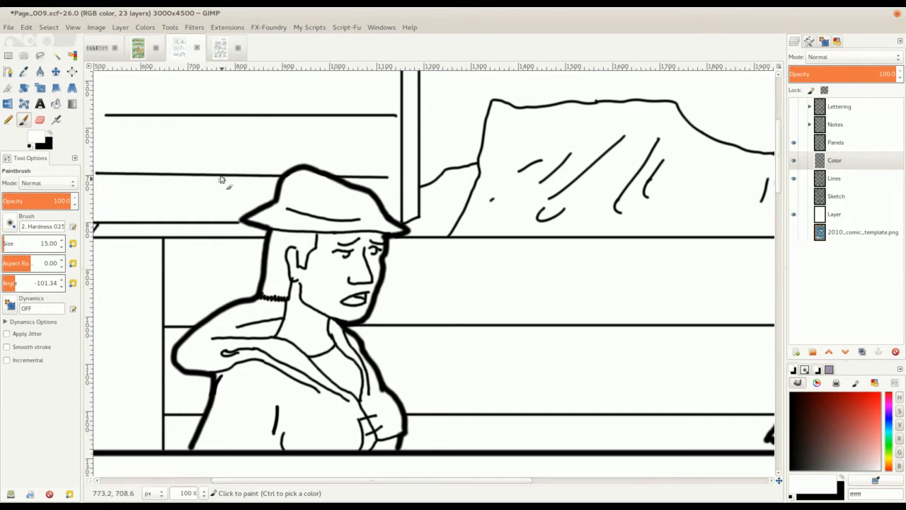
pyautogui.click(33, 138)
pyautogui.moveTo(243, 138); pyautogui.dragTo(261, 194)
pyautogui.click(273, 199)
pyautogui.click(244, 155)
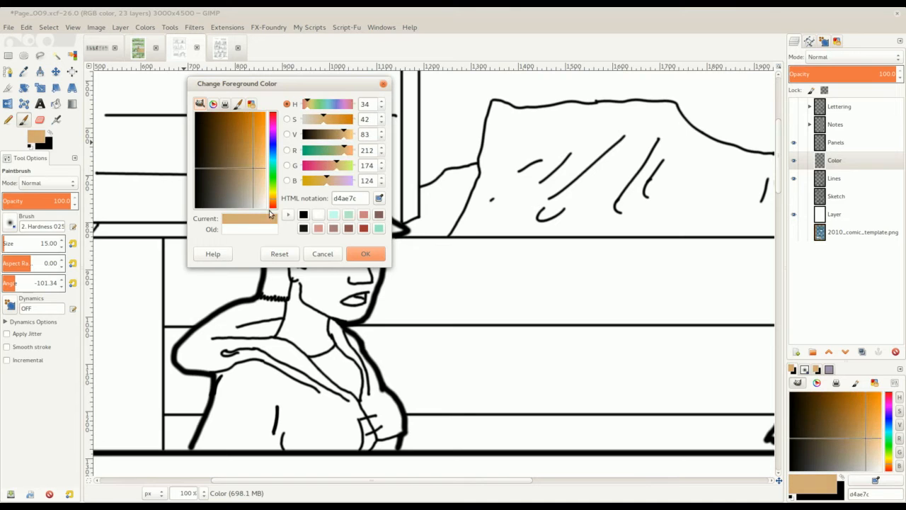
pyautogui.click(323, 254)
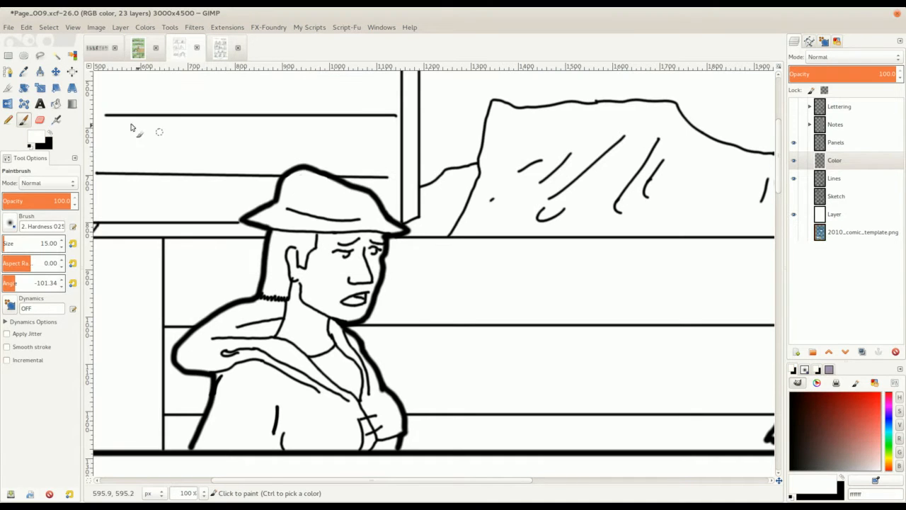
# Sample the light tan of Alath's hat in the Full_Team image as the foreground color, d6cb9e
pyautogui.click(100, 51)
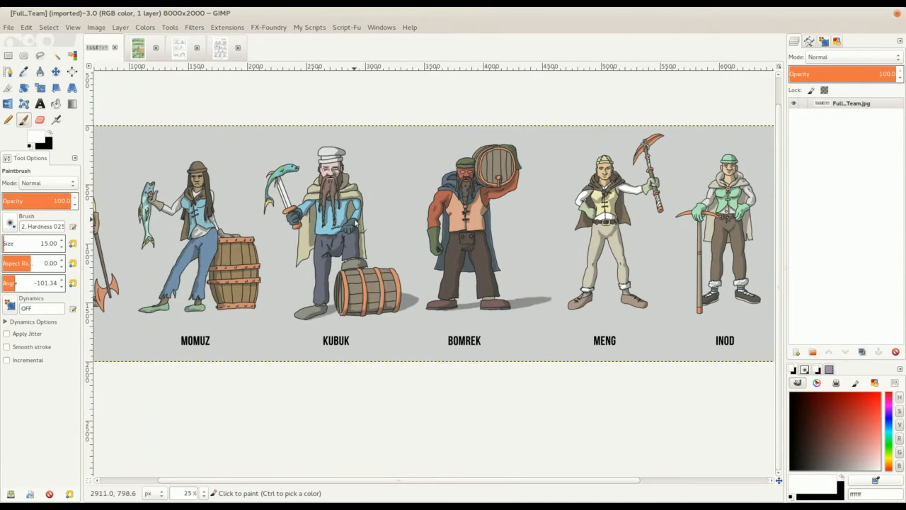
pyautogui.hscroll(-5, 365, 219)
pyautogui.scroll(1, 280, 134)
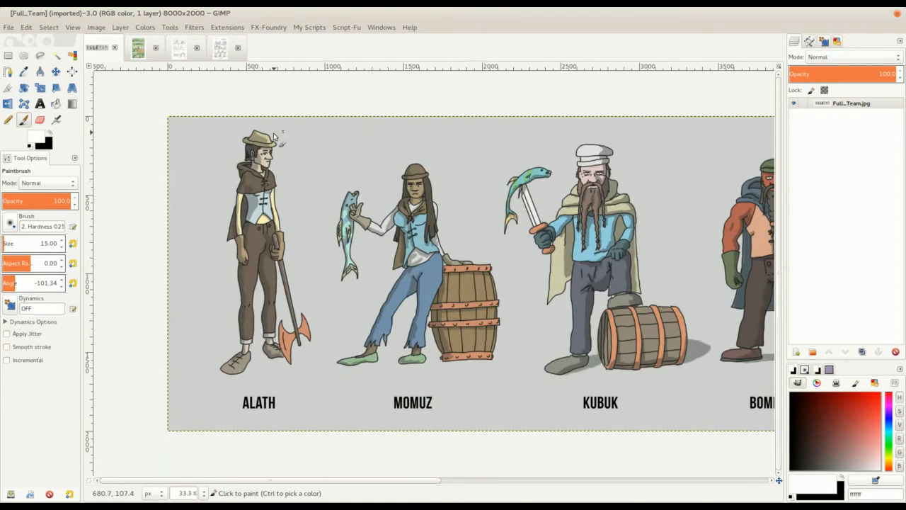
pyautogui.scroll(2, 281, 134)
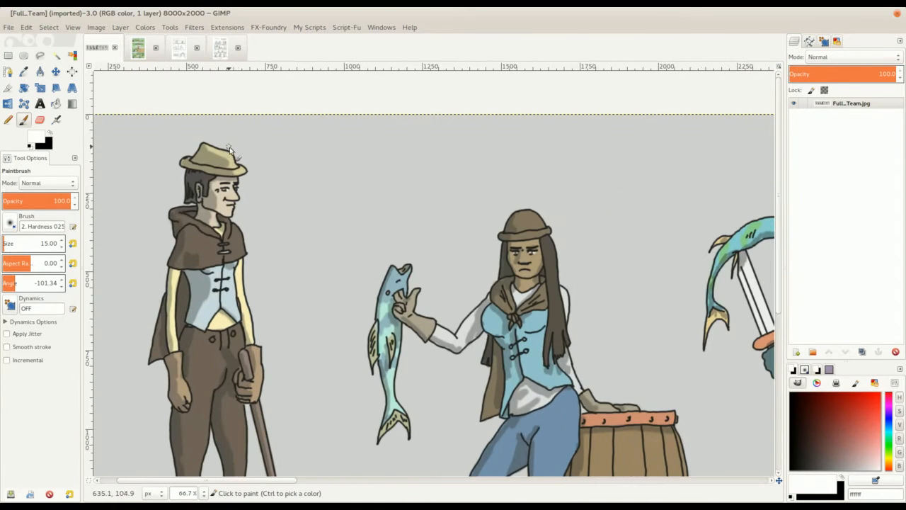
pyautogui.press('o')
pyautogui.click(238, 143)
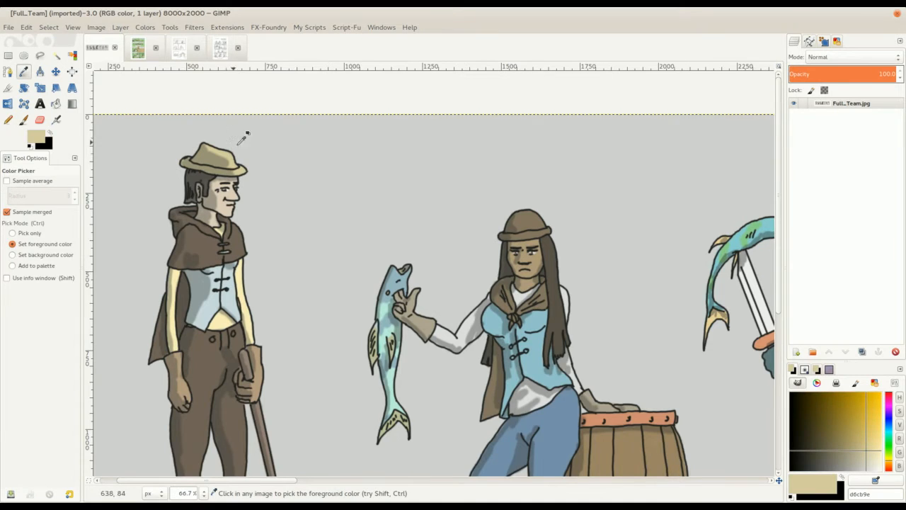
pyautogui.scroll(1, 290, 199)
pyautogui.hscroll(1, 290, 198)
pyautogui.press('p')
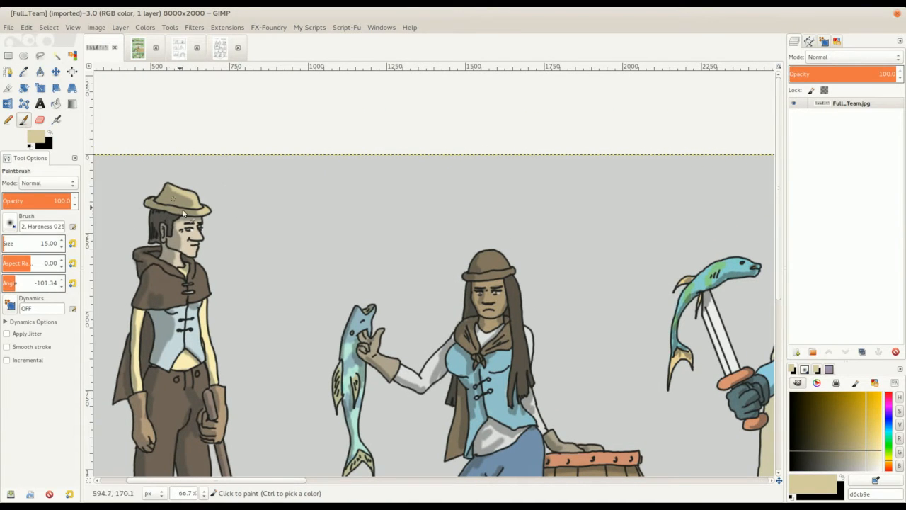
# Bucket-fill Alath's hat in Page_009's first panel with the sampled tan on the Color layer, with Sample merged enabled
pyautogui.click(179, 48)
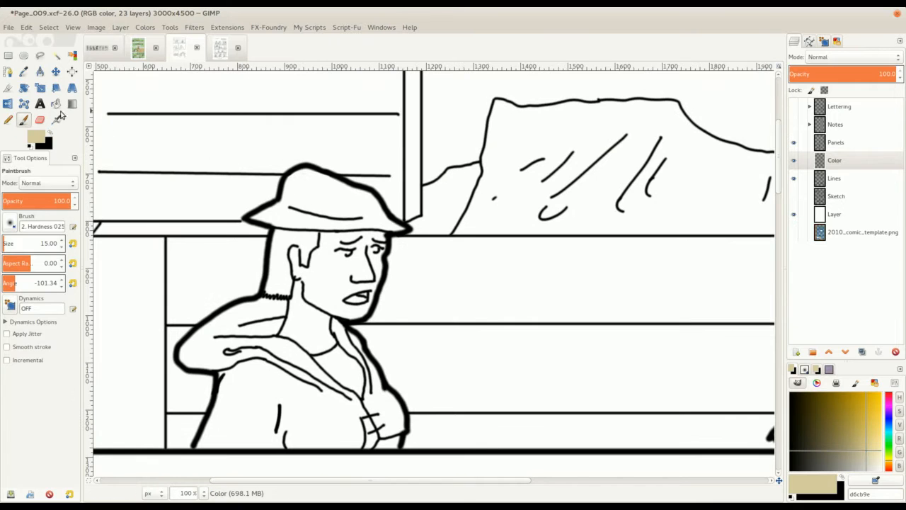
pyautogui.click(56, 105)
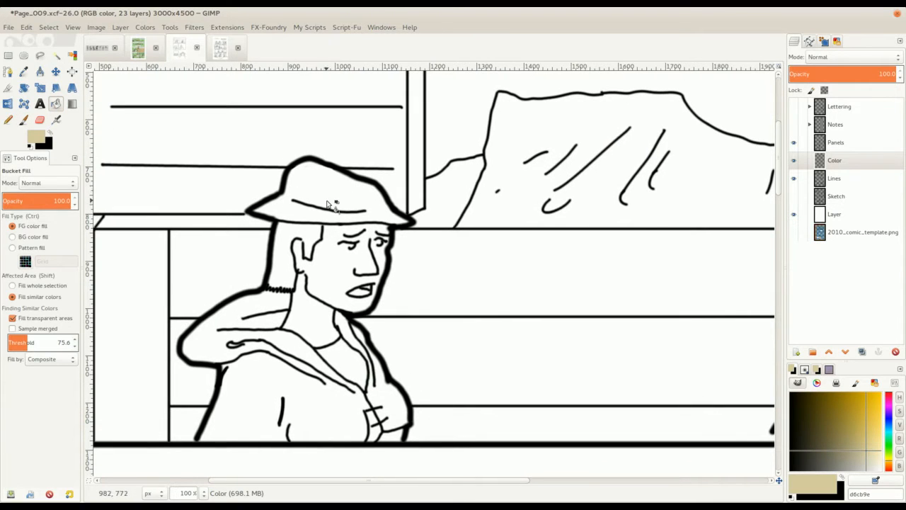
pyautogui.scroll(2, 347, 196)
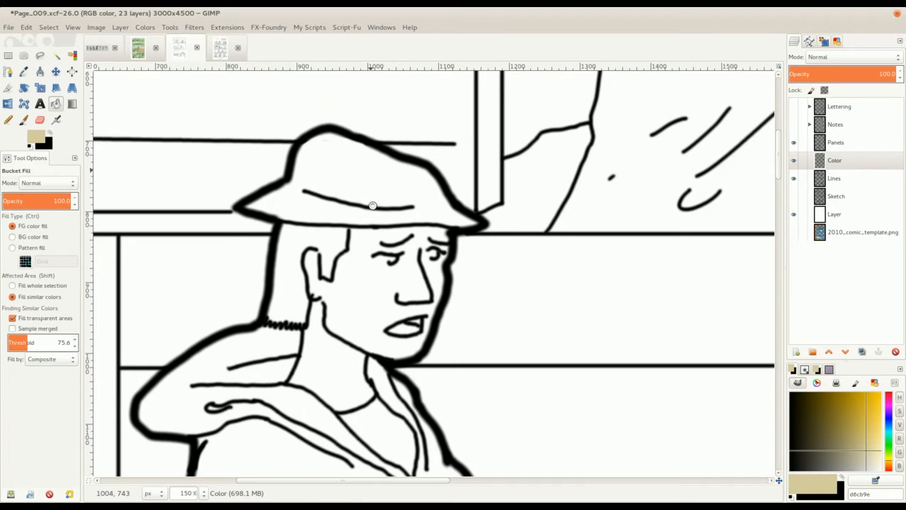
pyautogui.click(383, 199)
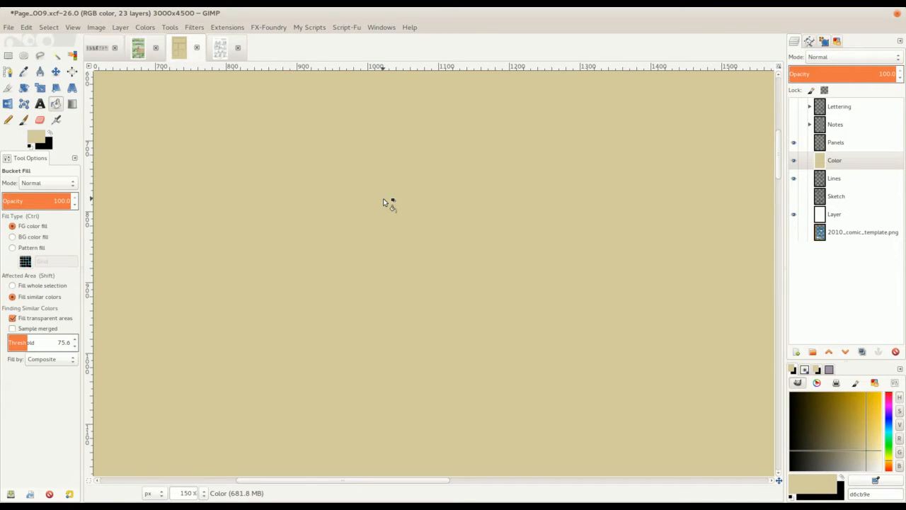
pyautogui.hotkey('ctrl', 'z')
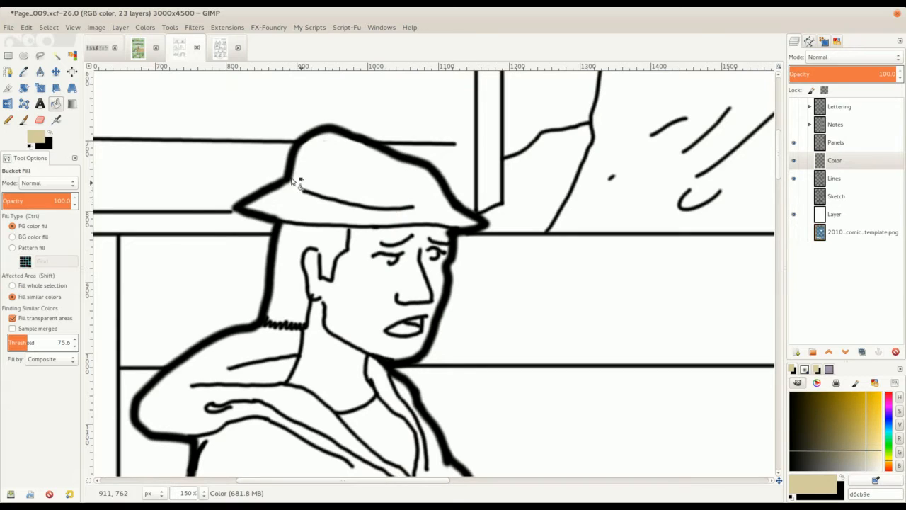
pyautogui.click(13, 330)
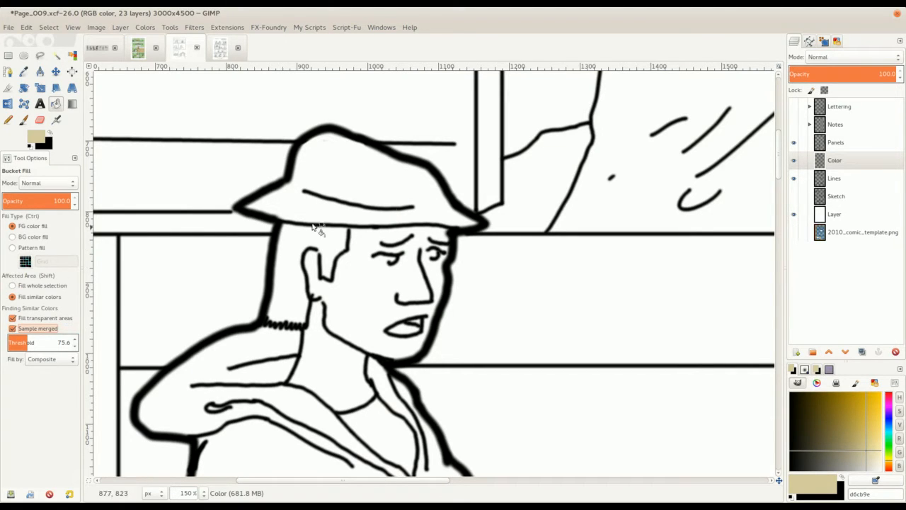
pyautogui.click(384, 186)
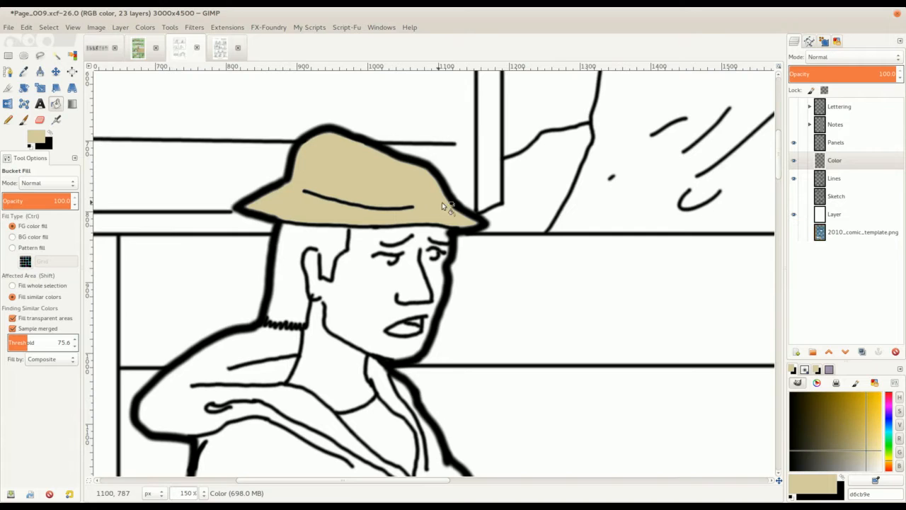
# Hide the Lines and Panels layers to examine the hat's fill on its own, and show both layers again
pyautogui.click(793, 179)
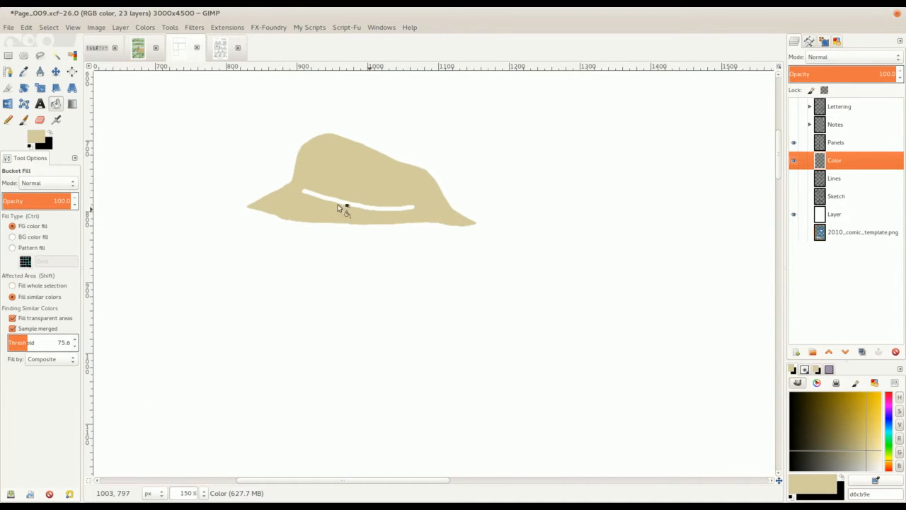
pyautogui.scroll(-1, 307, 237)
pyautogui.scroll(-4, 307, 237)
pyautogui.scroll(1, 332, 247)
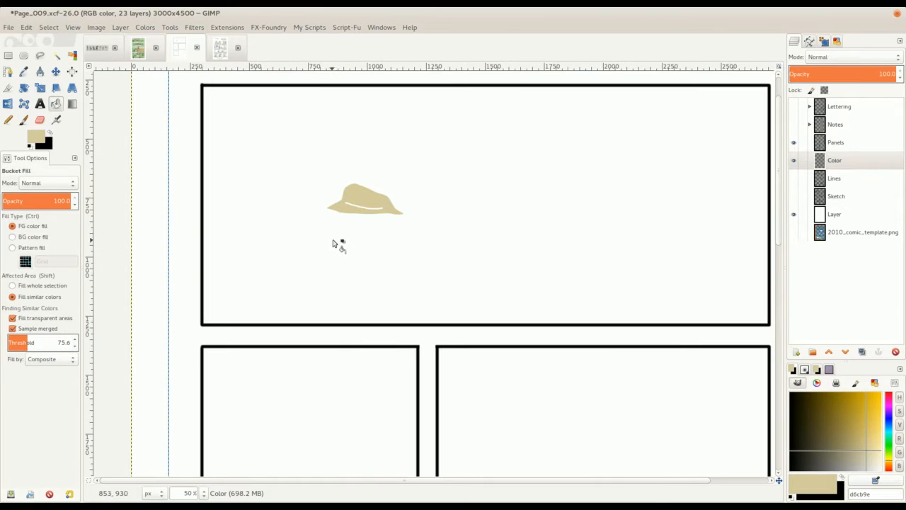
pyautogui.click(794, 143)
pyautogui.scroll(-1, 486, 172)
pyautogui.hscroll(2, 482, 170)
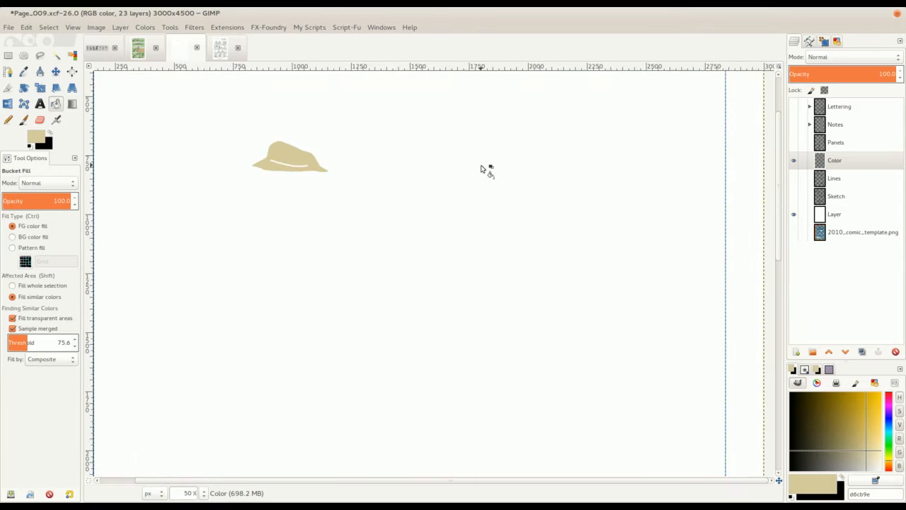
pyautogui.scroll(1, 486, 170)
pyautogui.click(794, 142)
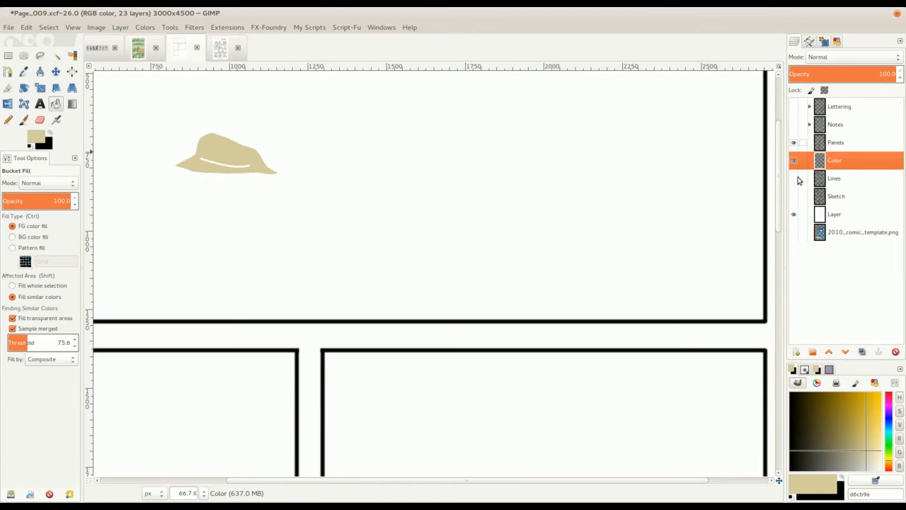
pyautogui.click(794, 179)
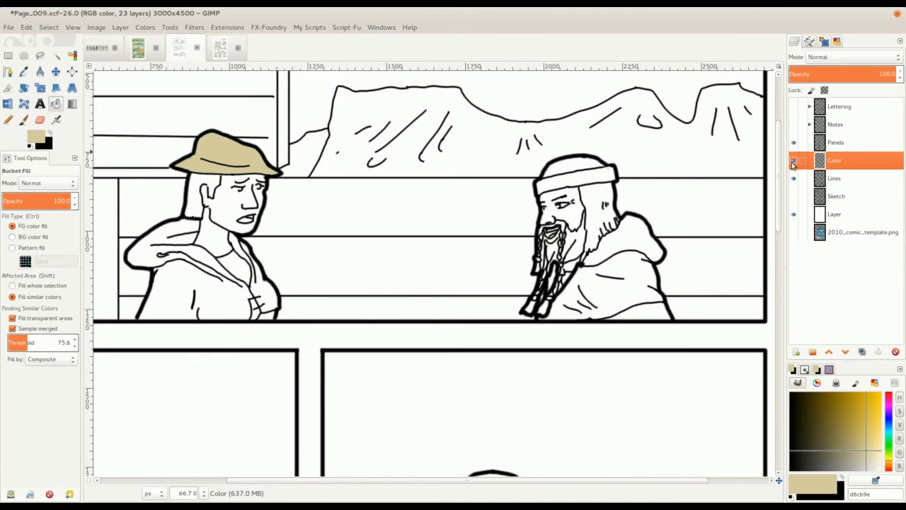
# Toggle Sample merged off and back on, and examine the tan fill's edges along the hat's outline up close
pyautogui.scroll(2, 287, 229)
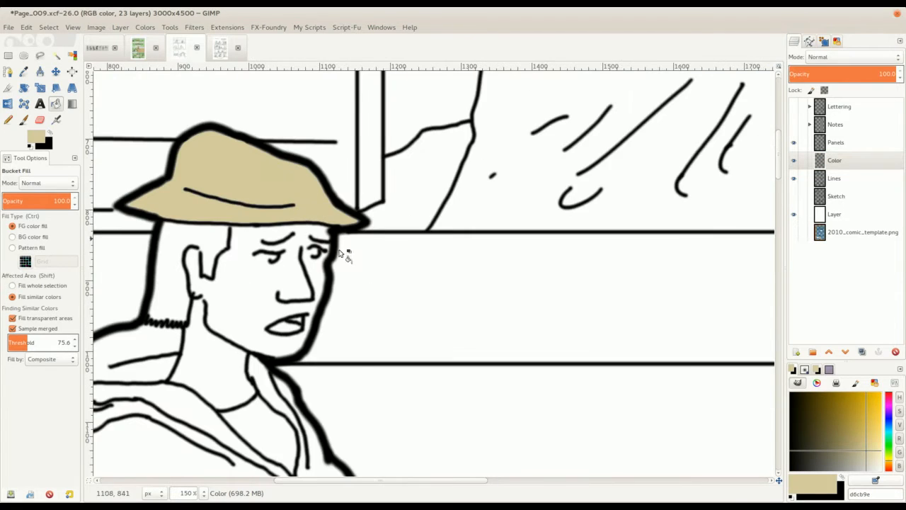
pyautogui.scroll(-2, 345, 254)
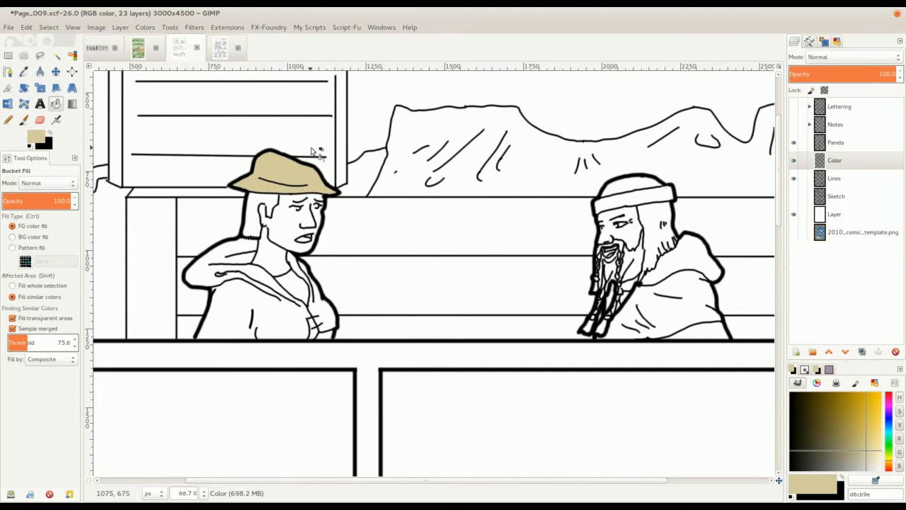
pyautogui.scroll(2, 321, 158)
pyautogui.moveTo(327, 158); pyautogui.dragTo(327, 155)
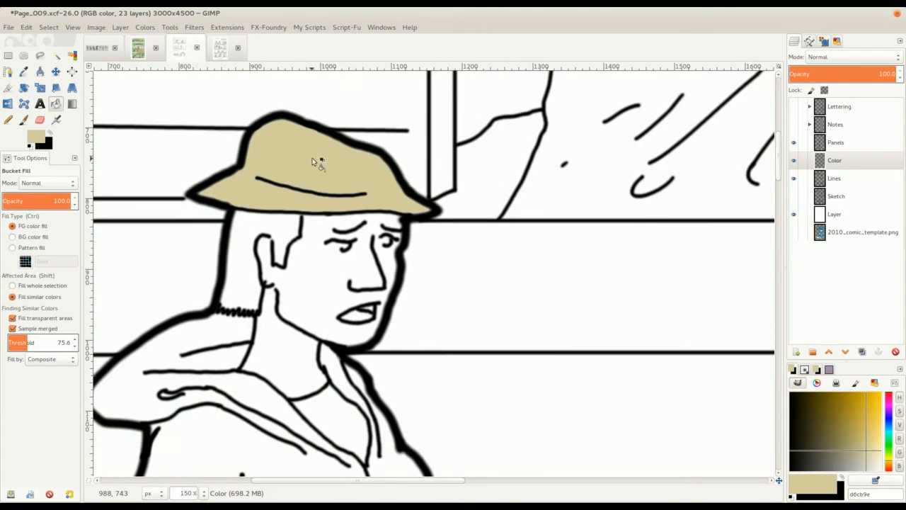
pyautogui.scroll(2, 286, 137)
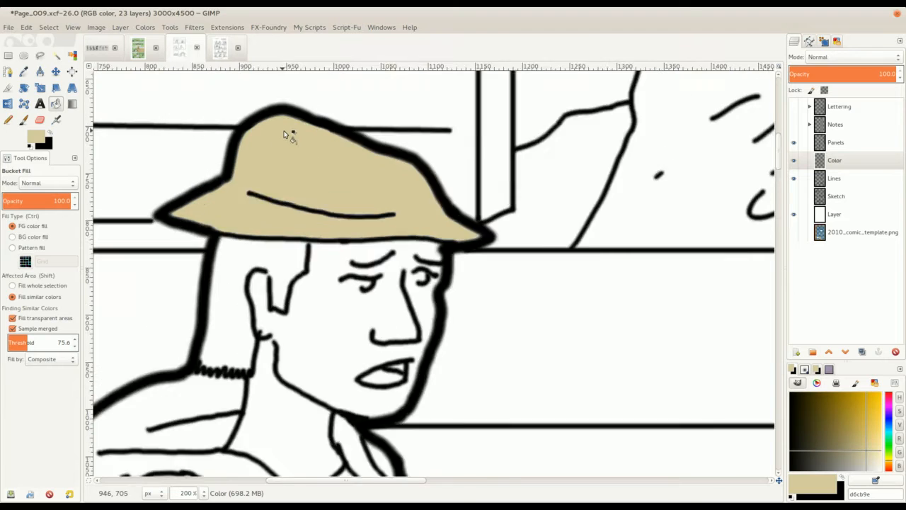
pyautogui.scroll(-2, 262, 216)
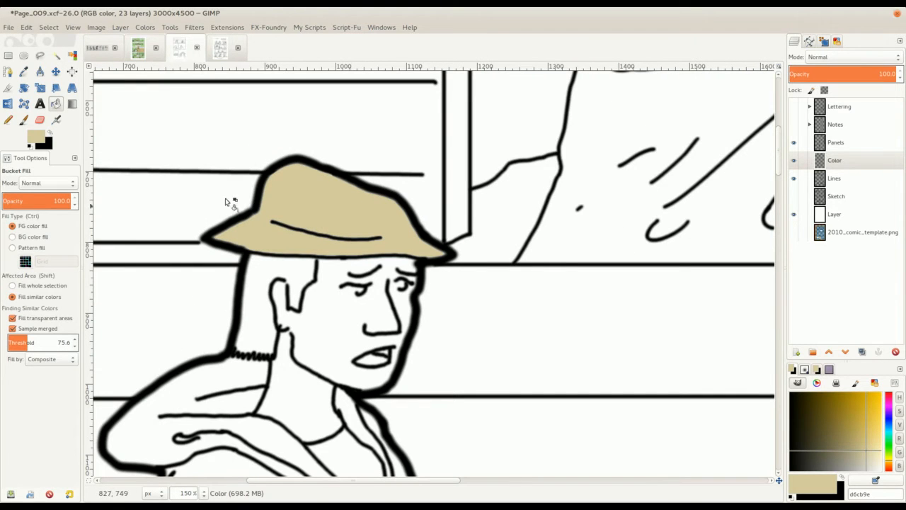
pyautogui.click(12, 328)
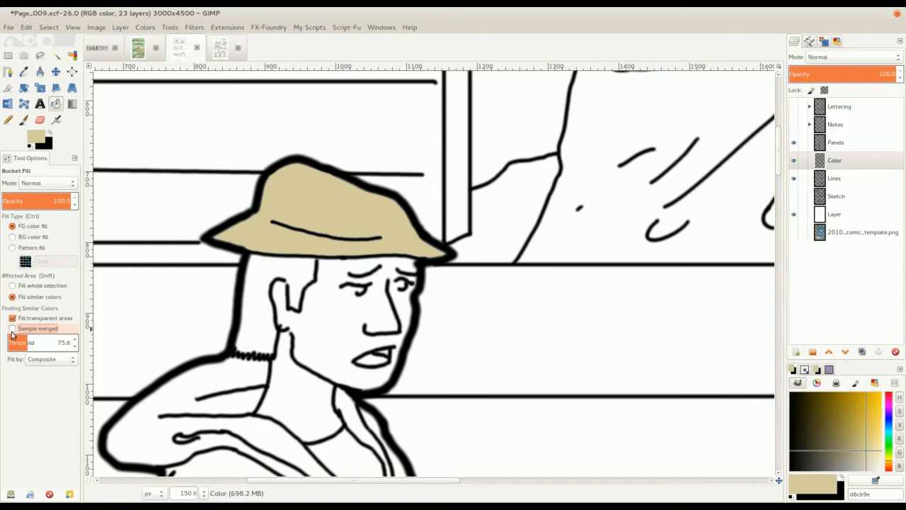
pyautogui.scroll(1, 359, 212)
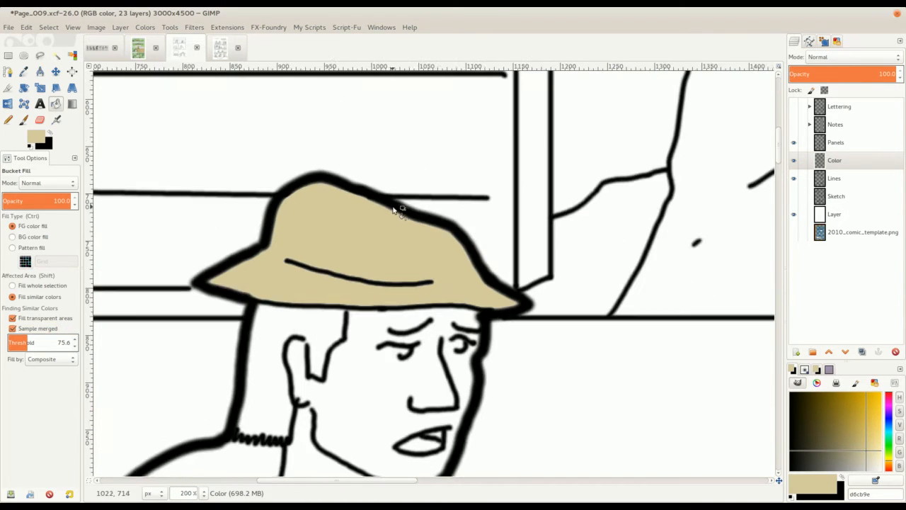
pyautogui.click(841, 161)
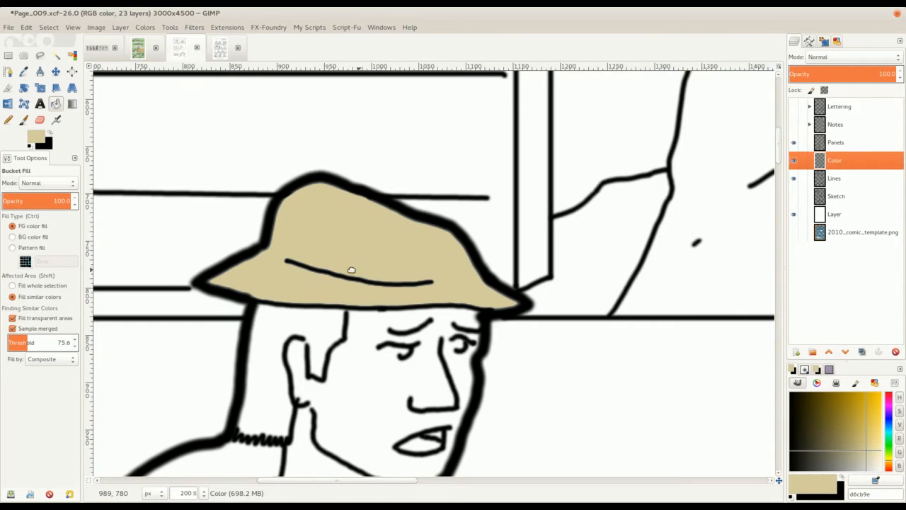
pyautogui.moveTo(351, 269); pyautogui.dragTo(363, 264)
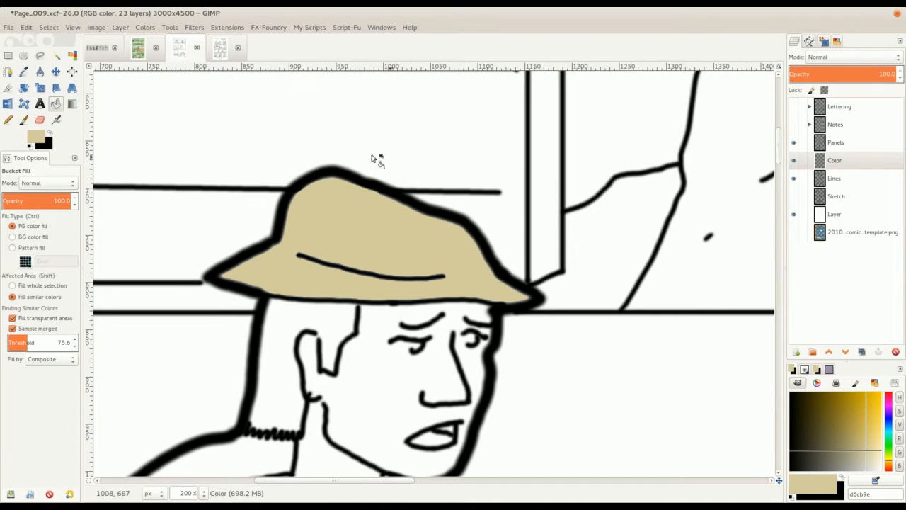
pyautogui.moveTo(375, 224); pyautogui.dragTo(369, 220)
pyautogui.scroll(4, 368, 223)
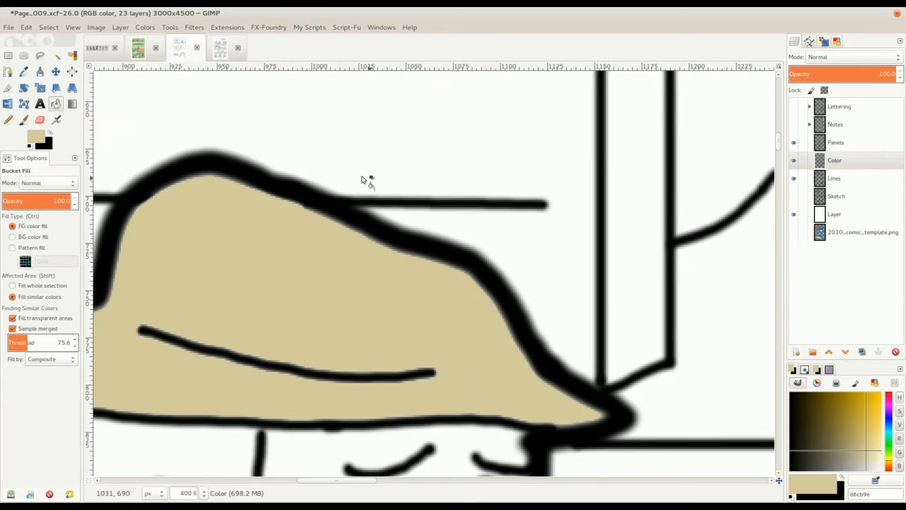
pyautogui.scroll(3, 361, 236)
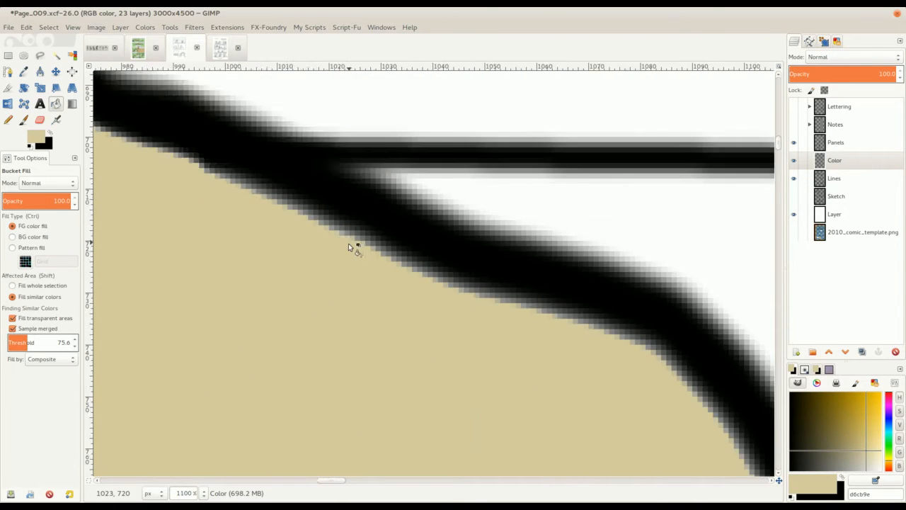
pyautogui.scroll(-4, 349, 243)
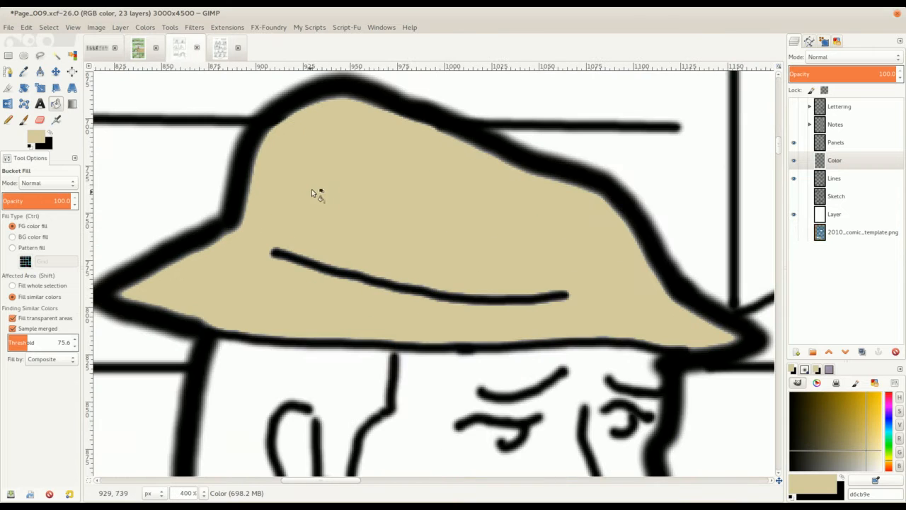
pyautogui.scroll(3, 315, 173)
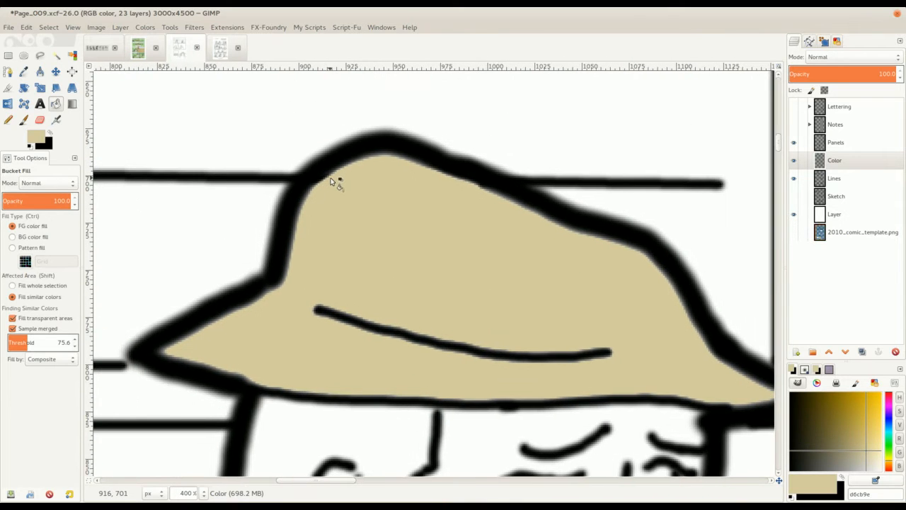
pyautogui.scroll(-3, 335, 178)
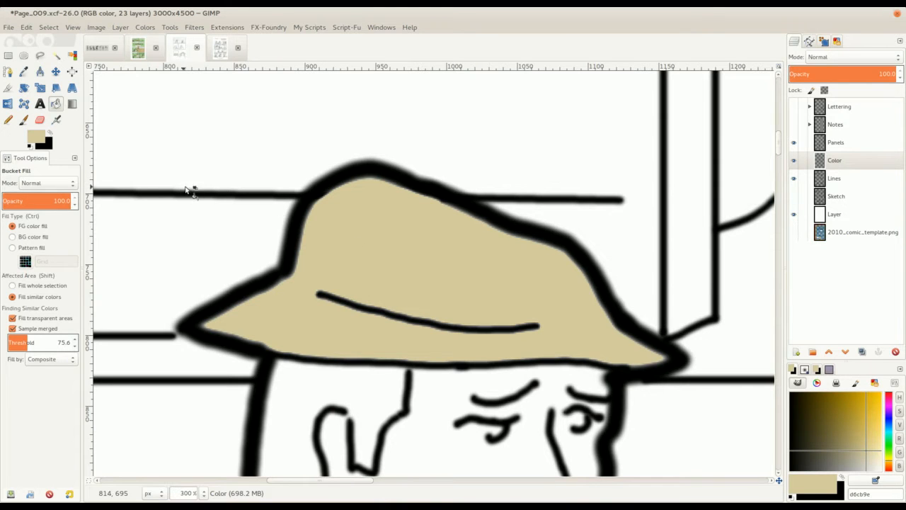
# Undo the hat's tan fill and refill the hat with a dark olive foreground color, 807239
pyautogui.press('l')
pyautogui.press('l')
pyautogui.hotkey('ctrl', 'z')
pyautogui.click(38, 138)
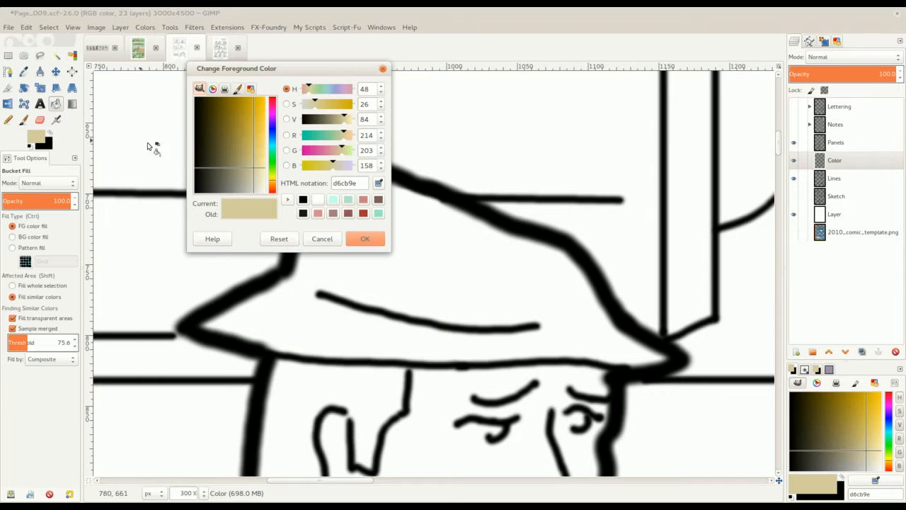
pyautogui.click(228, 139)
pyautogui.click(365, 239)
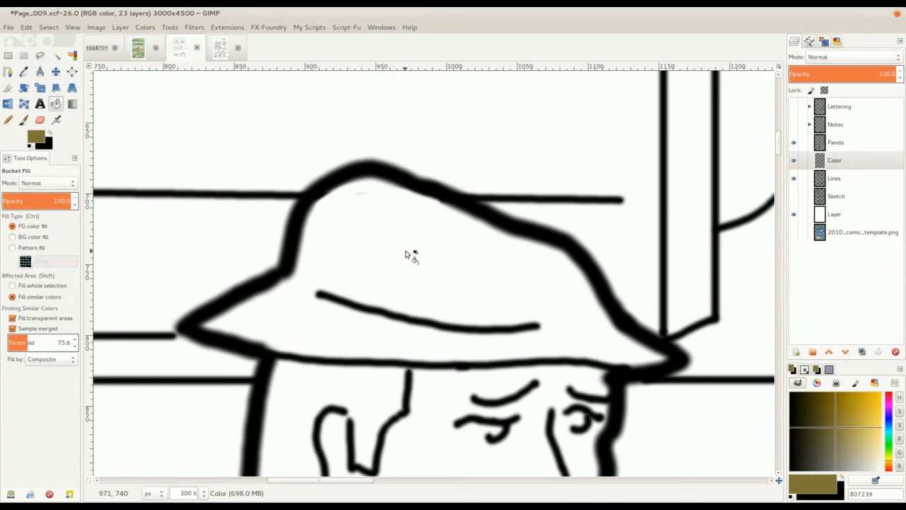
pyautogui.click(407, 255)
# Examine up close the border between the dark olive fill and the hat's black outline
pyautogui.scroll(-4, 300, 243)
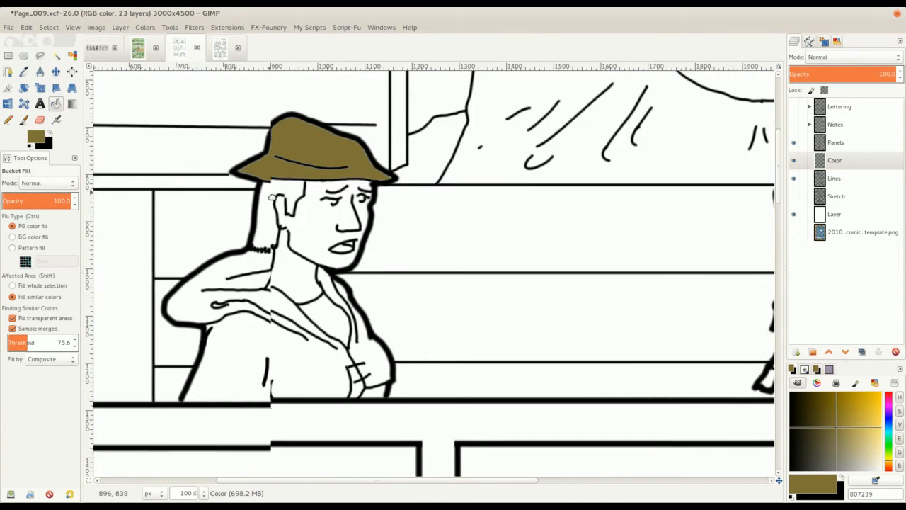
pyautogui.scroll(-3, 272, 197)
pyautogui.scroll(4, 291, 202)
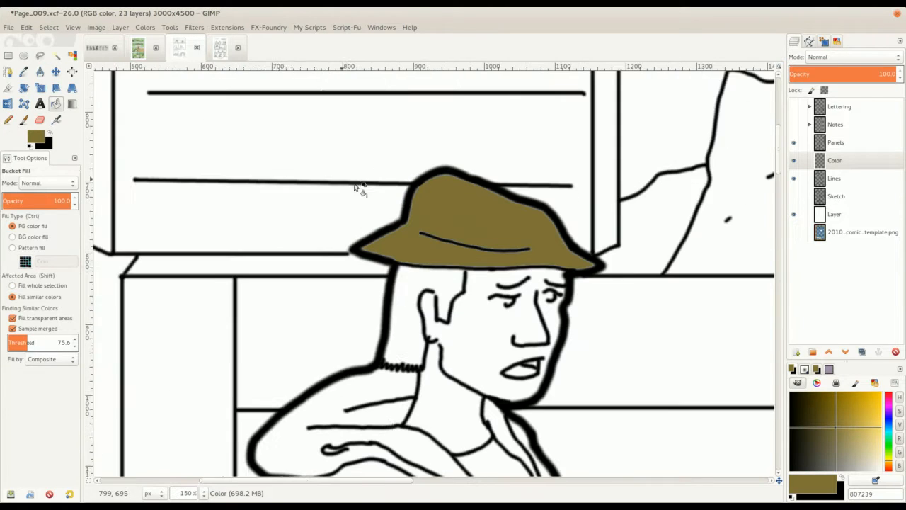
pyautogui.moveTo(380, 200); pyautogui.dragTo(301, 183)
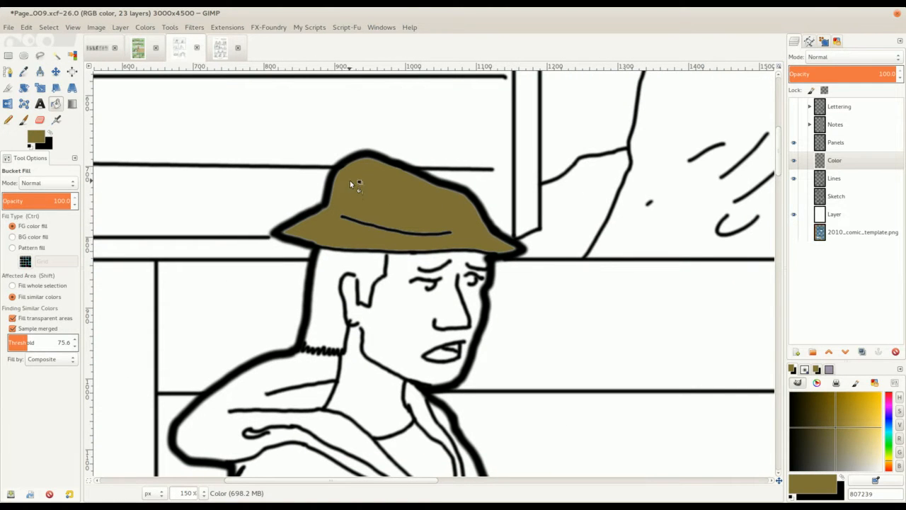
pyautogui.scroll(2, 409, 205)
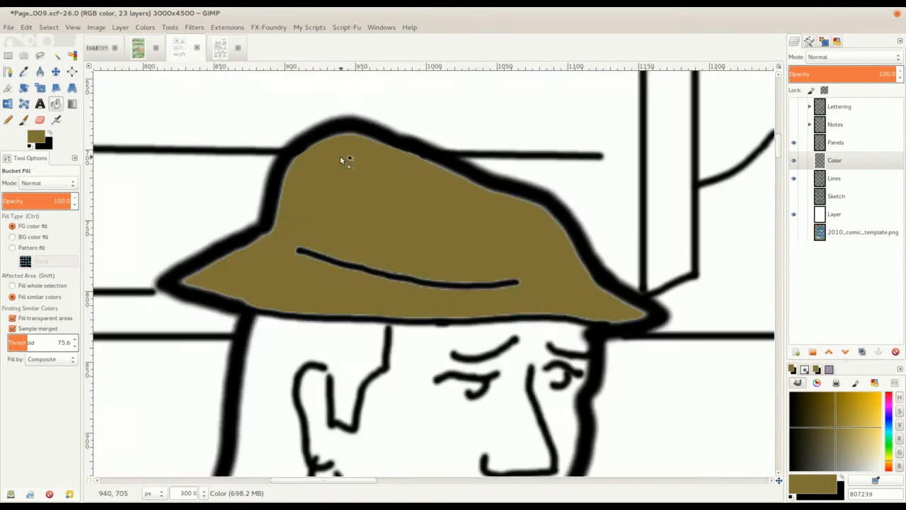
pyautogui.scroll(1, 313, 149)
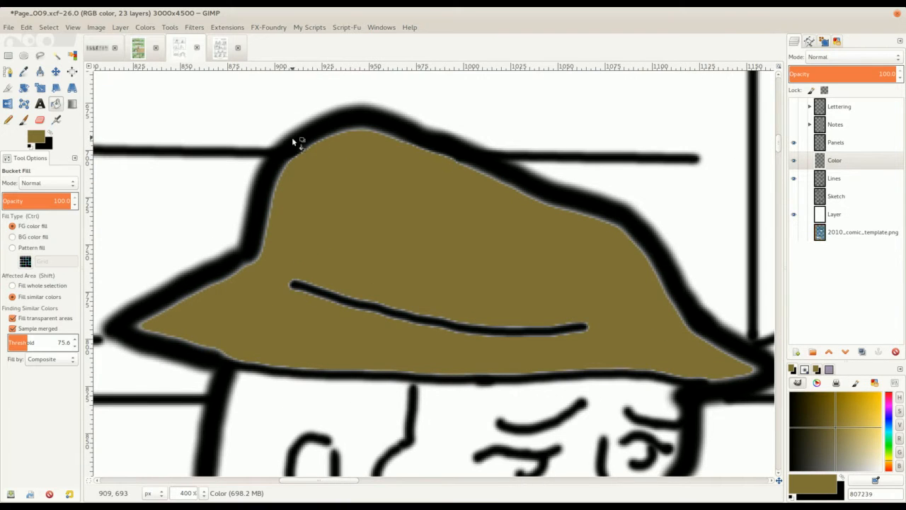
pyautogui.scroll(2, 301, 139)
pyautogui.scroll(1, 321, 145)
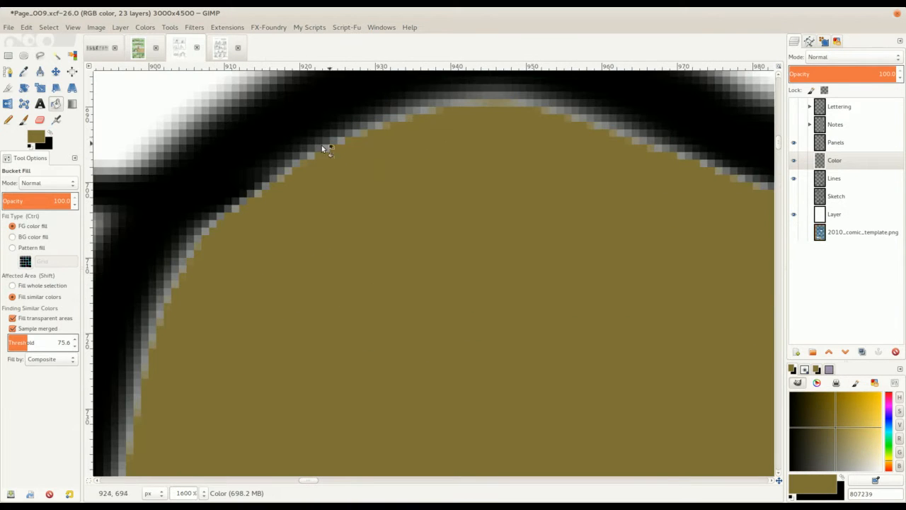
pyautogui.scroll(-3, 270, 168)
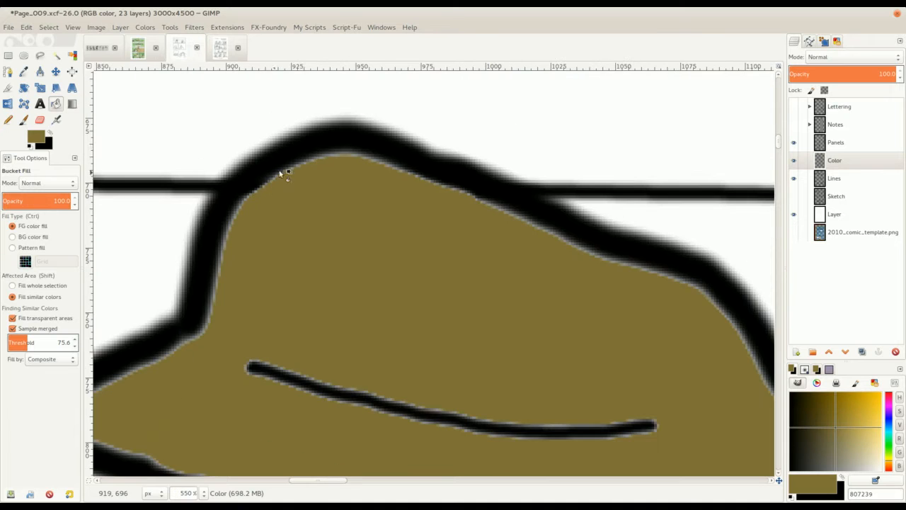
# Inspect the edge pixels of the olive fill along the hat's crown, both at pixel level and with the whole hat in view
pyautogui.scroll(-3, 333, 245)
pyautogui.scroll(1, 318, 226)
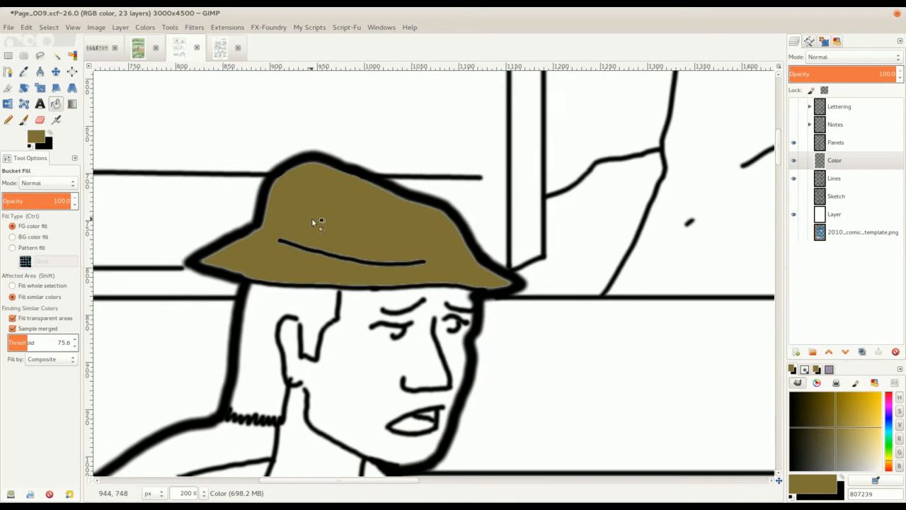
pyautogui.scroll(1, 312, 218)
pyautogui.scroll(3, 310, 174)
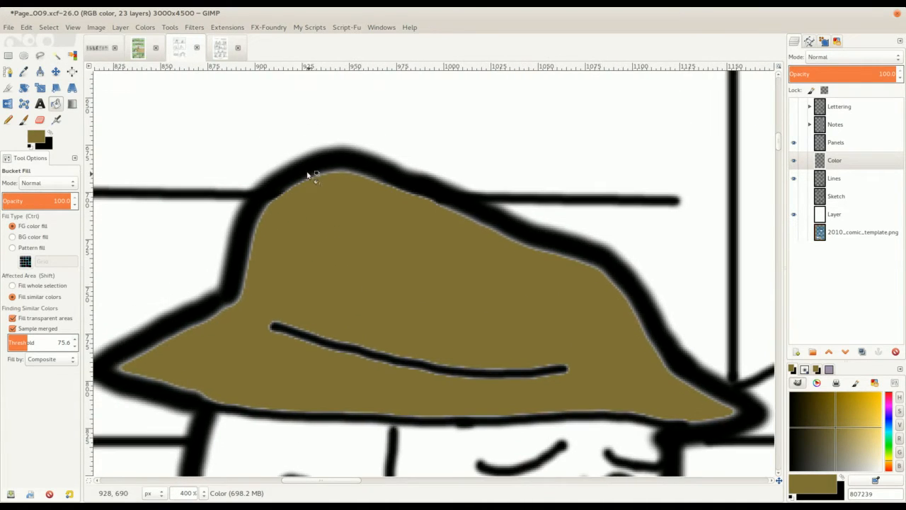
pyautogui.scroll(3, 318, 204)
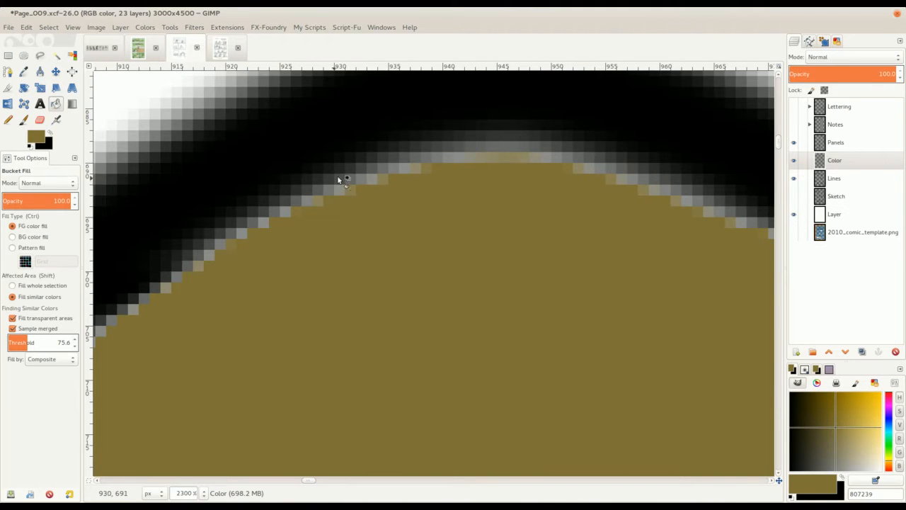
pyautogui.scroll(-1, 368, 157)
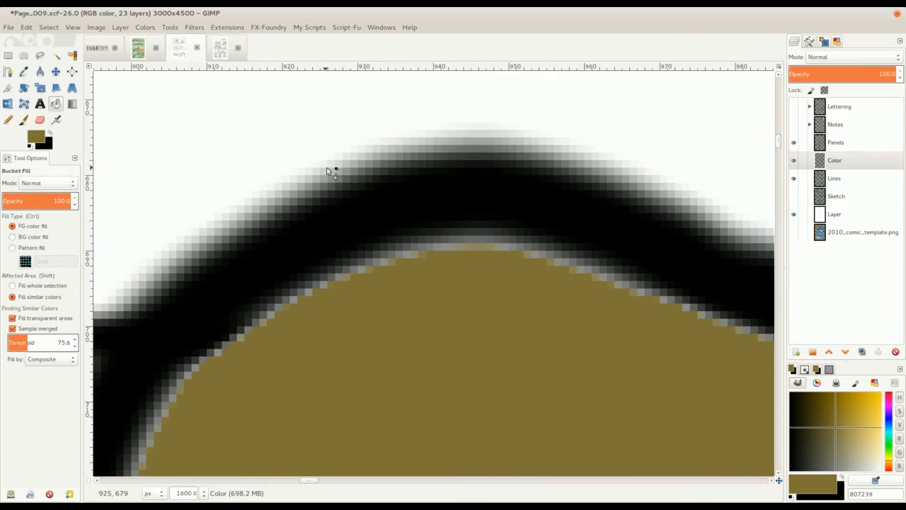
pyautogui.scroll(-1, 335, 242)
pyautogui.scroll(-2, 366, 236)
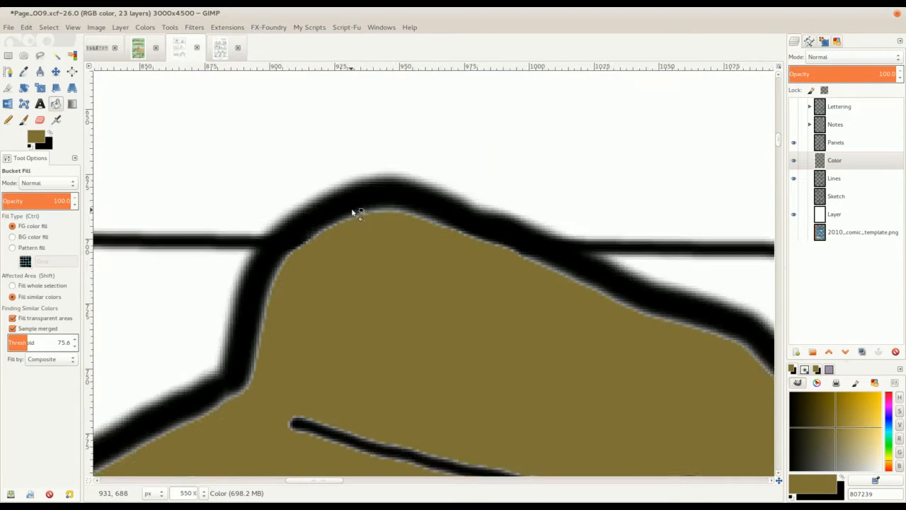
pyautogui.scroll(2, 307, 216)
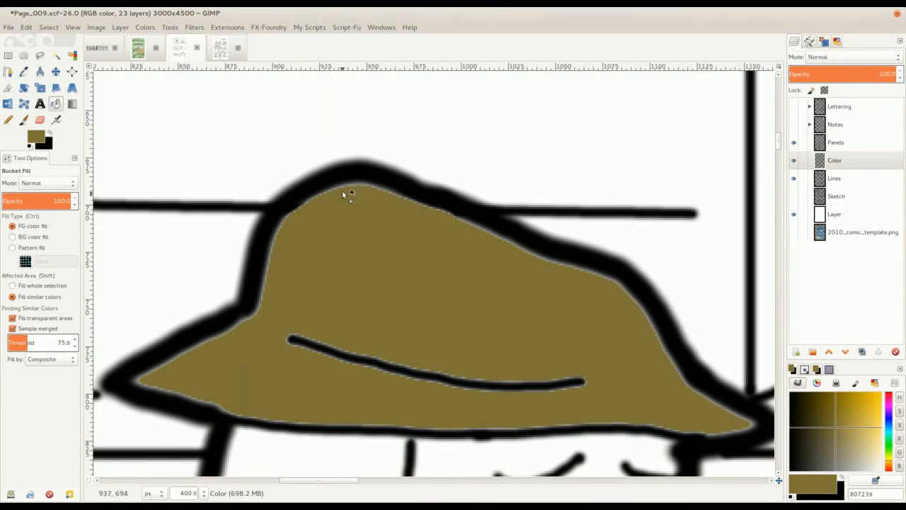
pyautogui.scroll(-4, 350, 205)
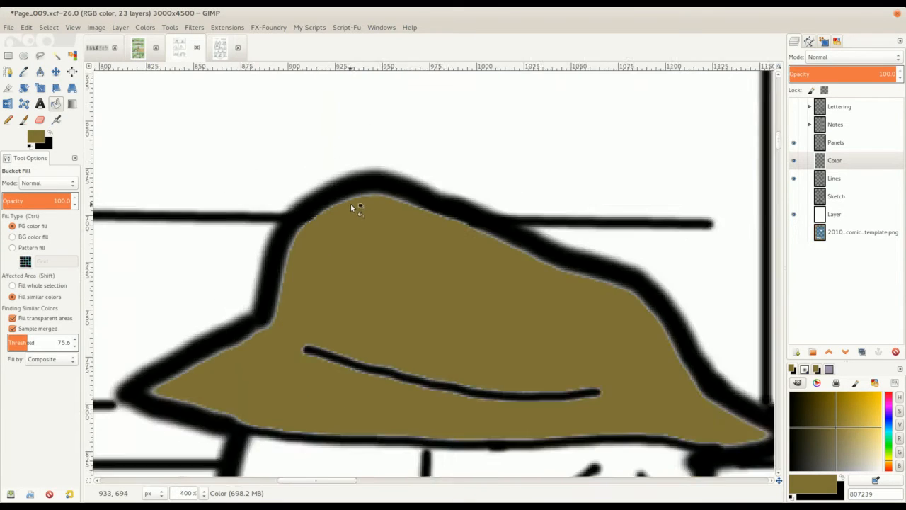
pyautogui.scroll(2, 327, 152)
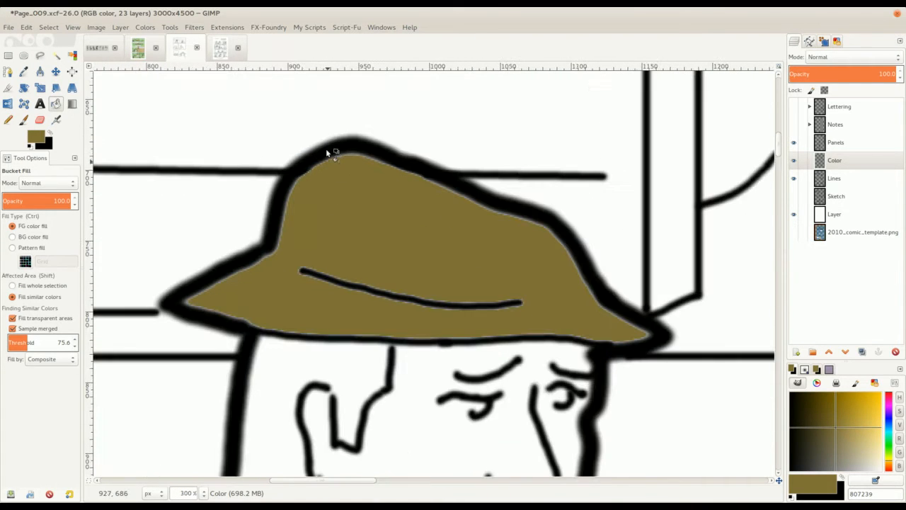
pyautogui.scroll(2, 326, 185)
pyautogui.scroll(-4, 339, 205)
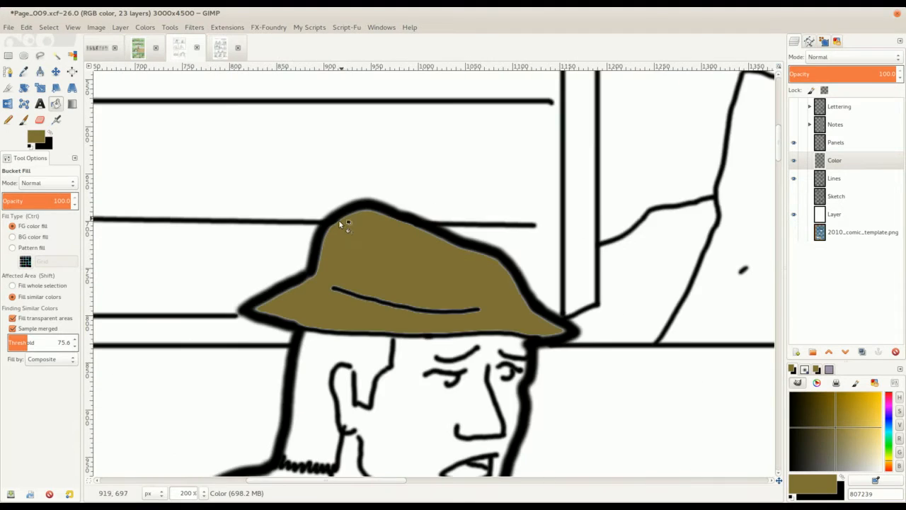
pyautogui.scroll(4, 346, 226)
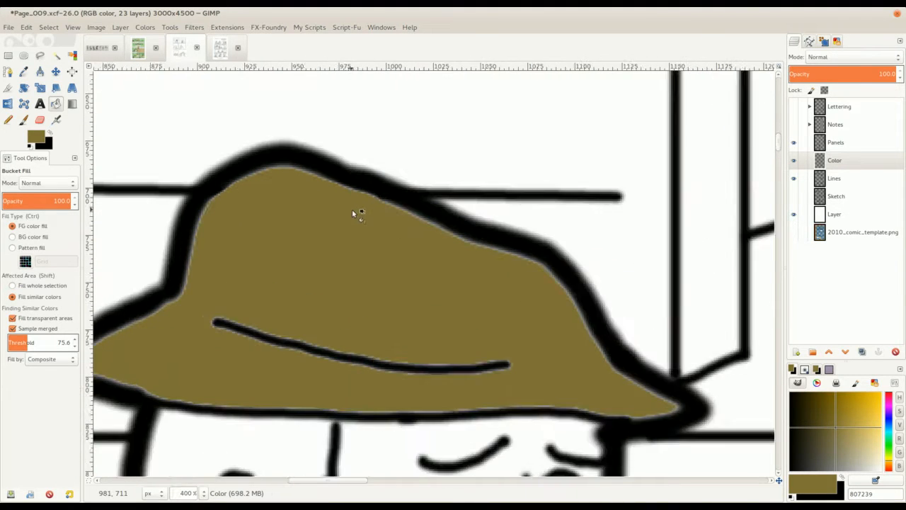
pyautogui.scroll(-3, 357, 225)
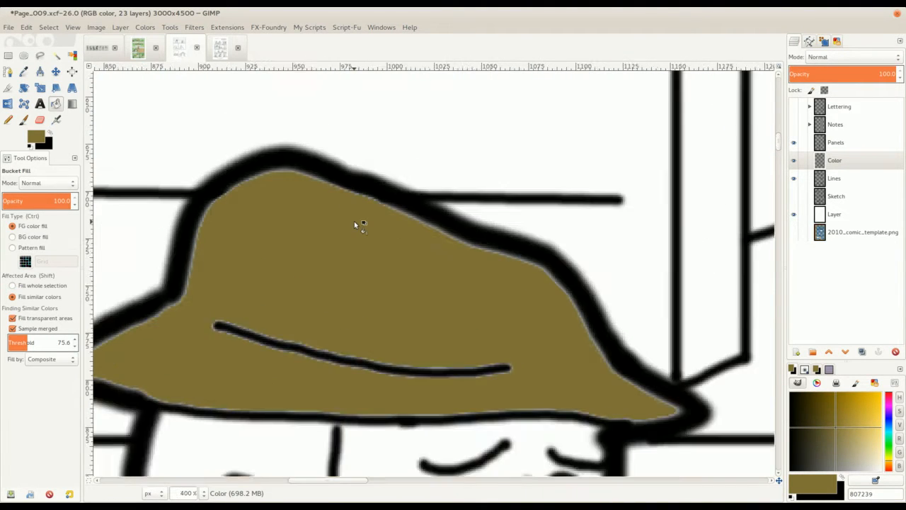
pyautogui.moveTo(200, 255); pyautogui.dragTo(223, 197)
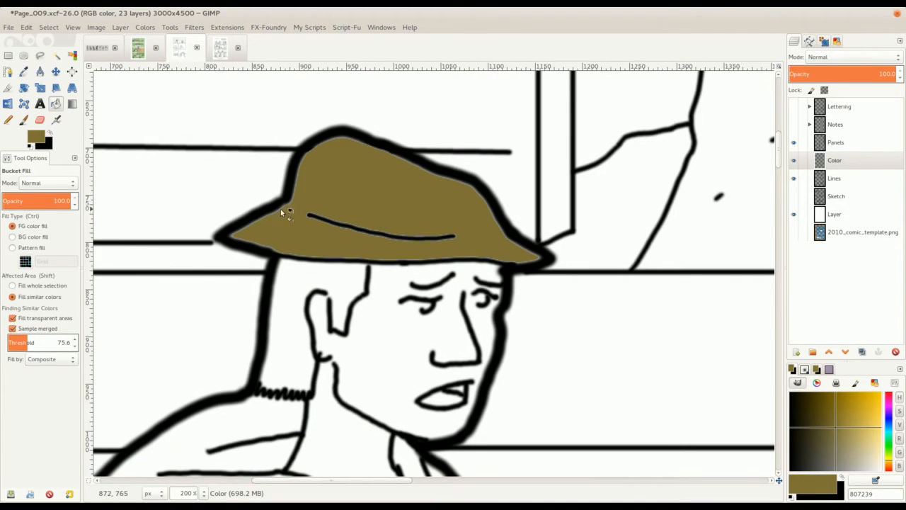
# Replace the hat's olive fill with a new bucket fill at a Threshold of 11.3, and check its edges against the outline
pyautogui.click(34, 342)
pyautogui.moveTo(32, 342); pyautogui.dragTo(11, 342)
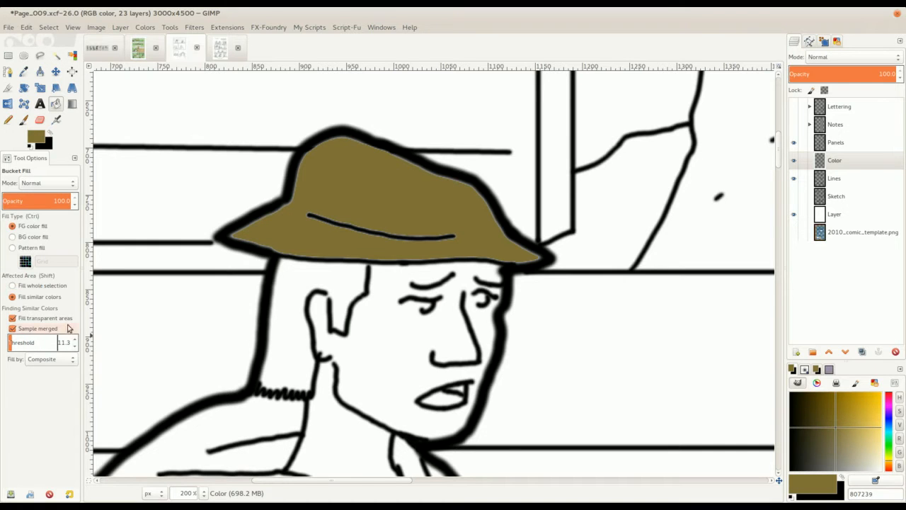
pyautogui.moveTo(198, 262); pyautogui.dragTo(181, 278)
pyautogui.hotkey('ctrl', 'z')
pyautogui.click(346, 218)
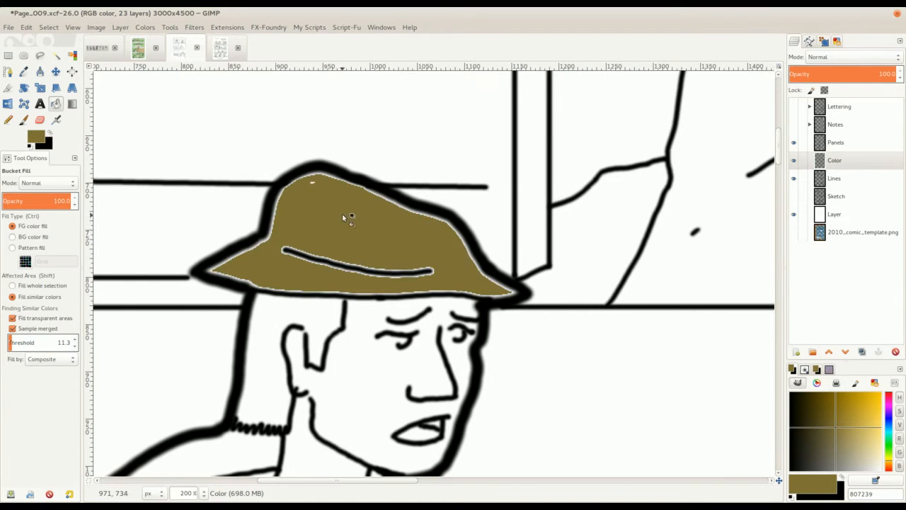
pyautogui.scroll(4, 368, 189)
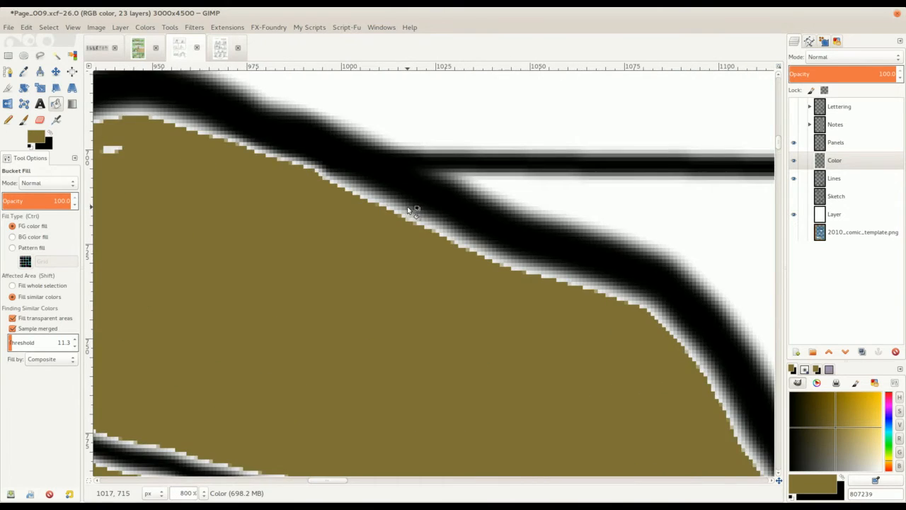
pyautogui.scroll(-3, 383, 224)
pyautogui.scroll(-1, 347, 243)
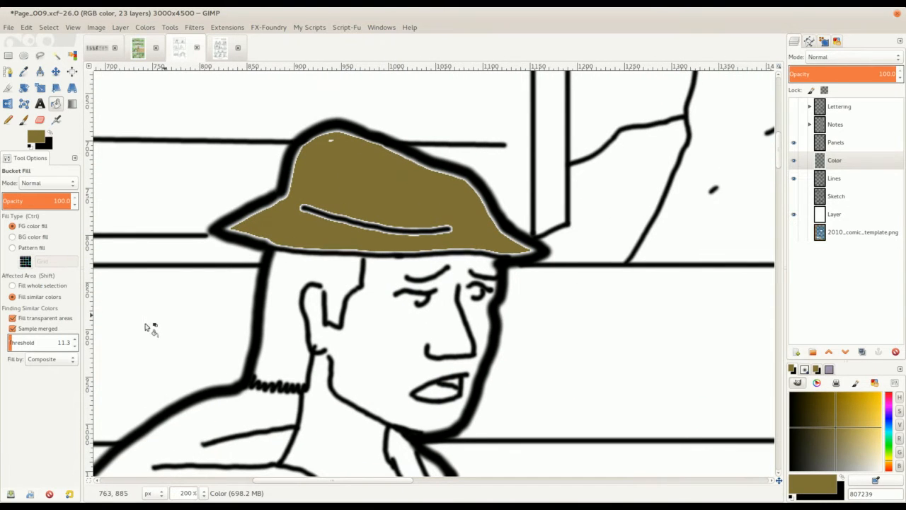
# Undo the hat's fill and refill the hat with the same olive at a bucket fill Threshold of 156.8
pyautogui.hotkey('ctrl', 'z')
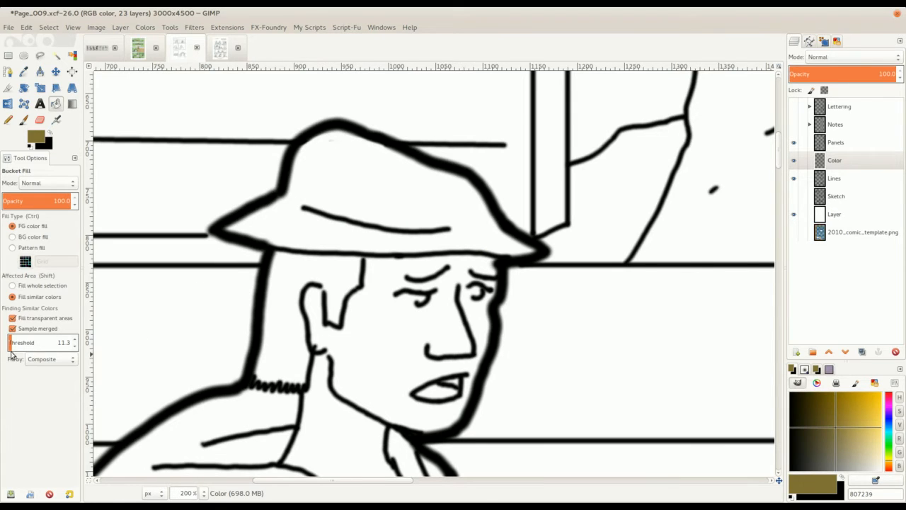
pyautogui.moveTo(29, 343); pyautogui.dragTo(34, 343)
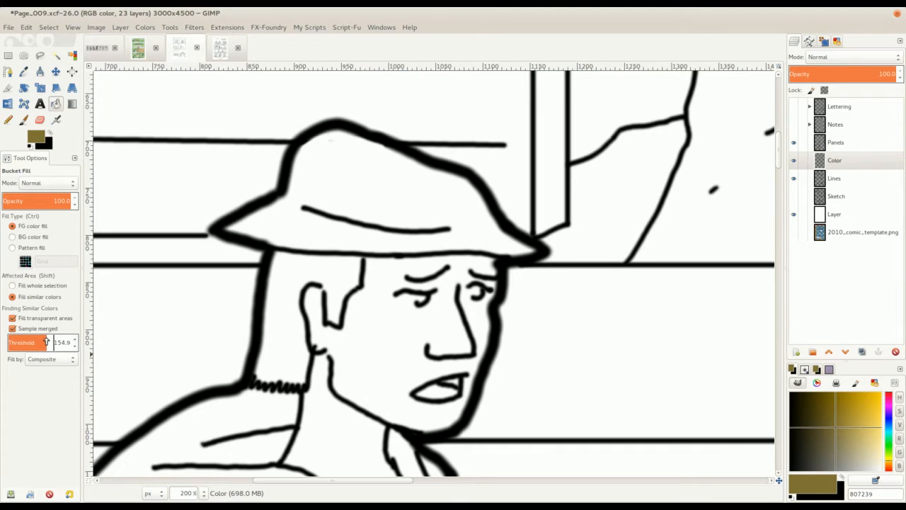
pyautogui.scroll(1, 212, 227)
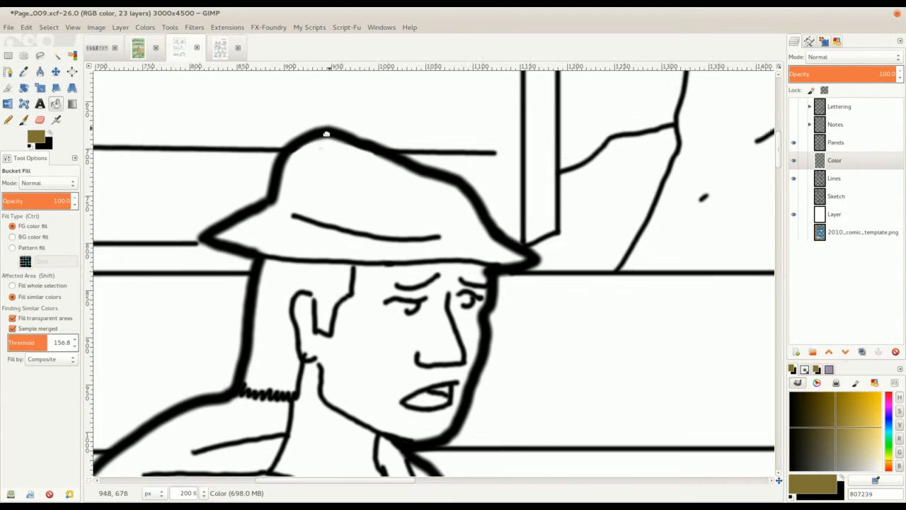
pyautogui.click(343, 214)
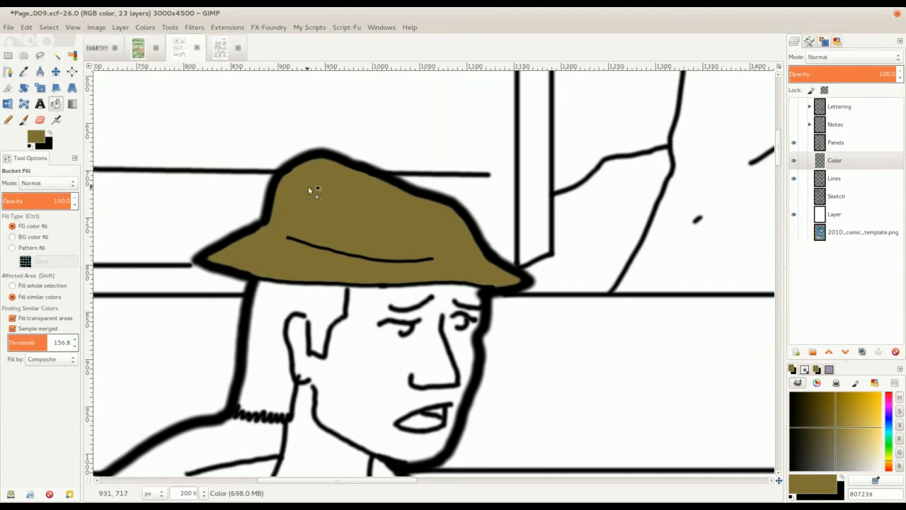
# Examine how the higher-threshold olive fill meets the hat's black outline, up close and in the context of the panel
pyautogui.scroll(1, 293, 159)
pyautogui.scroll(2, 298, 222)
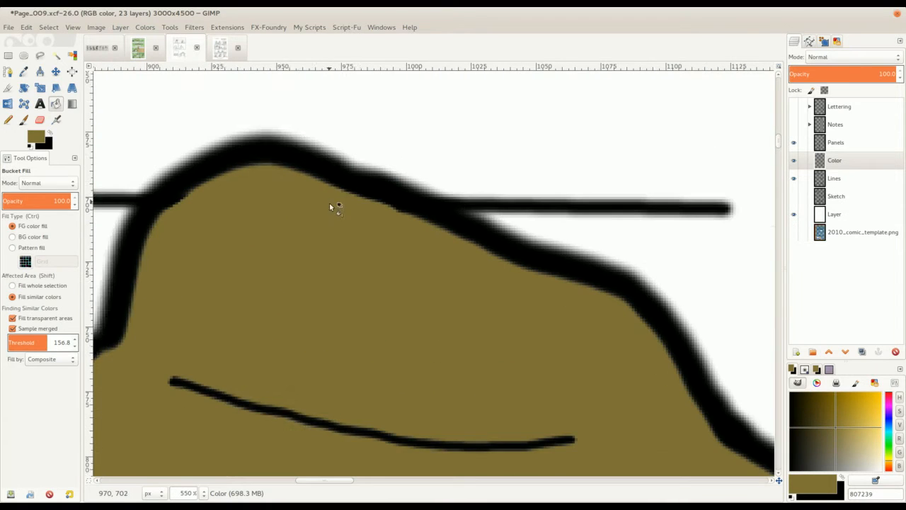
pyautogui.scroll(4, 329, 207)
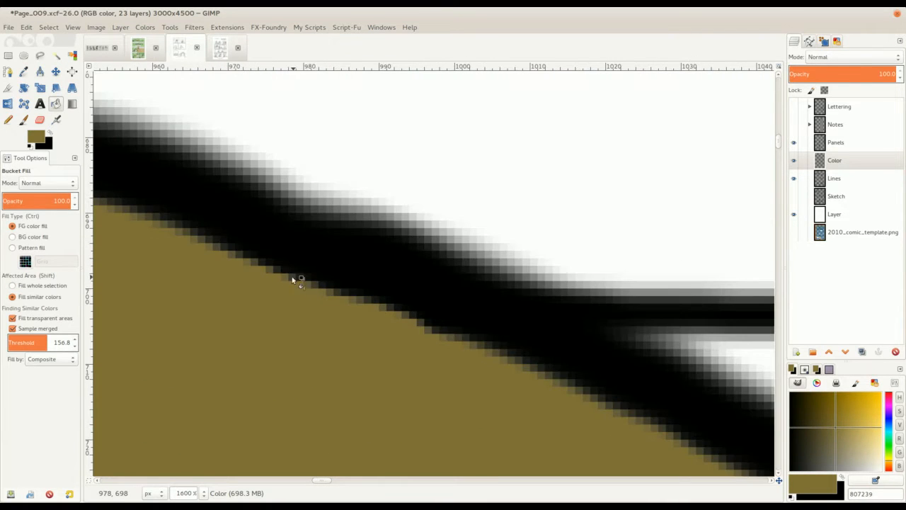
pyautogui.scroll(-7, 293, 280)
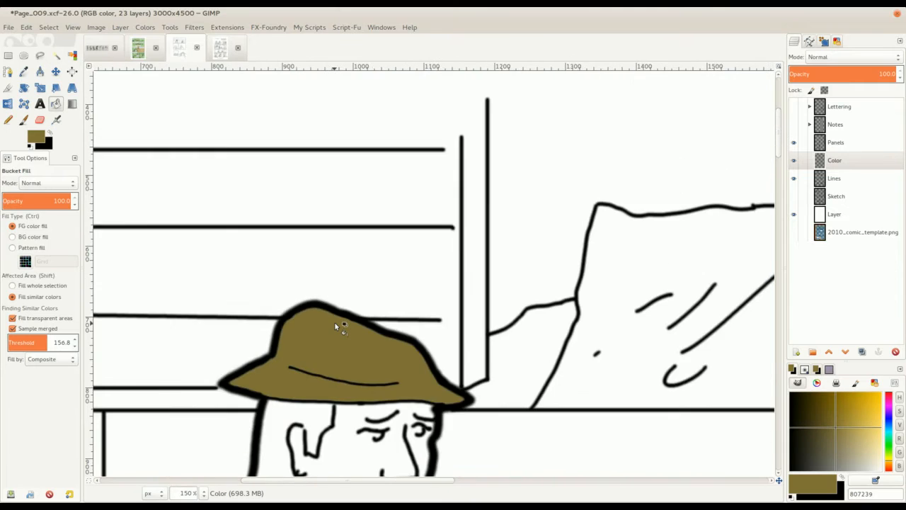
pyautogui.scroll(-3, 334, 322)
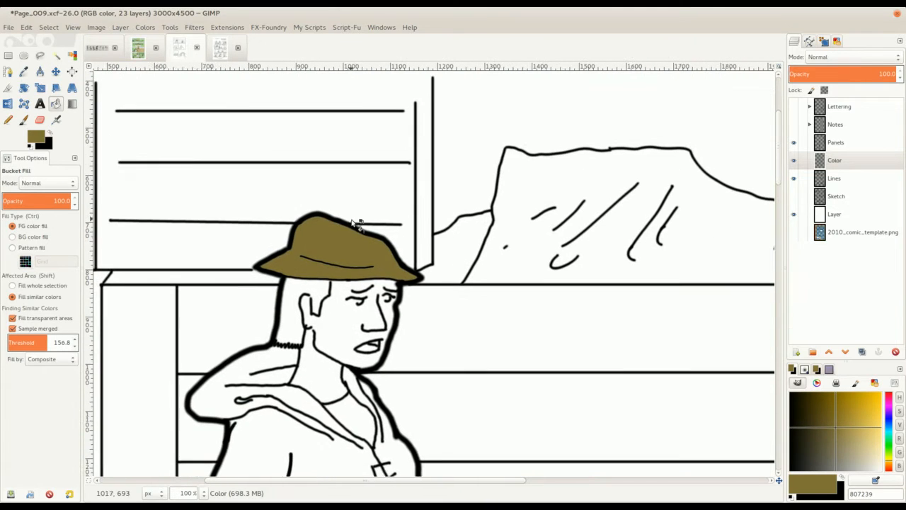
pyautogui.scroll(3, 330, 241)
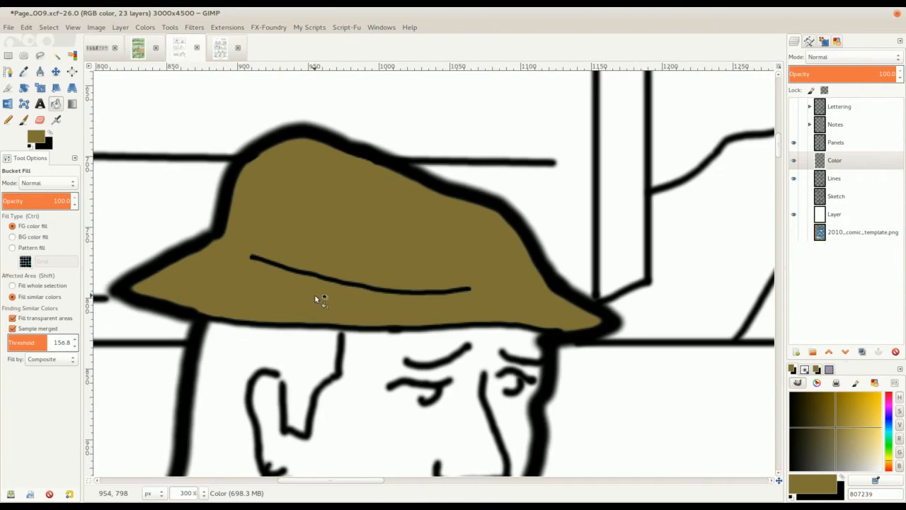
pyautogui.scroll(-1, 311, 225)
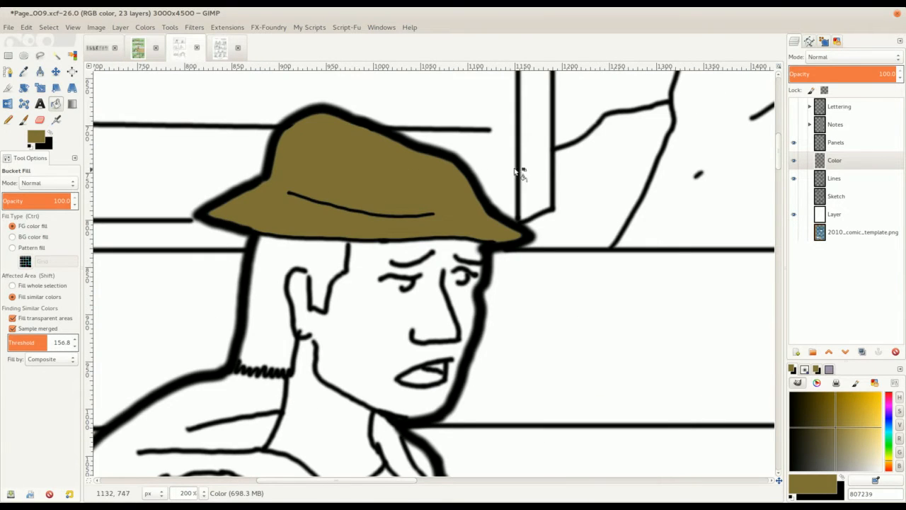
pyautogui.scroll(-1, 386, 242)
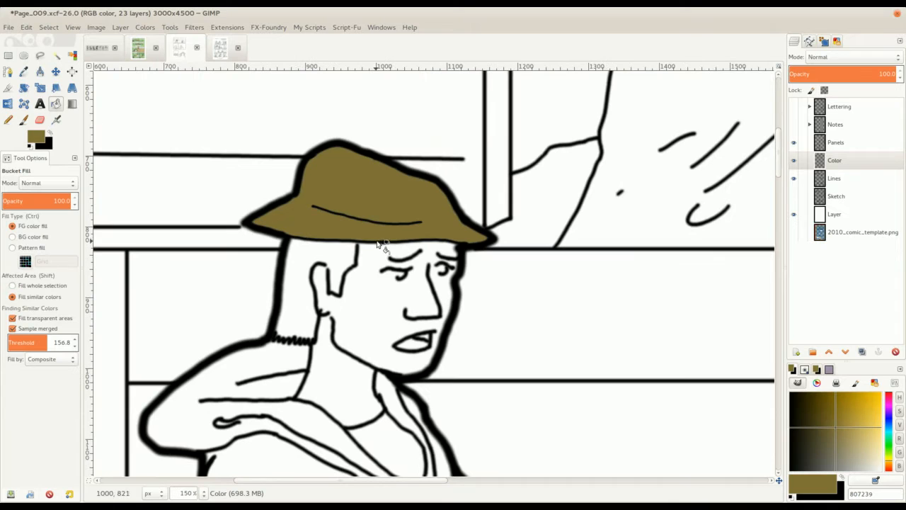
pyautogui.scroll(-1, 376, 245)
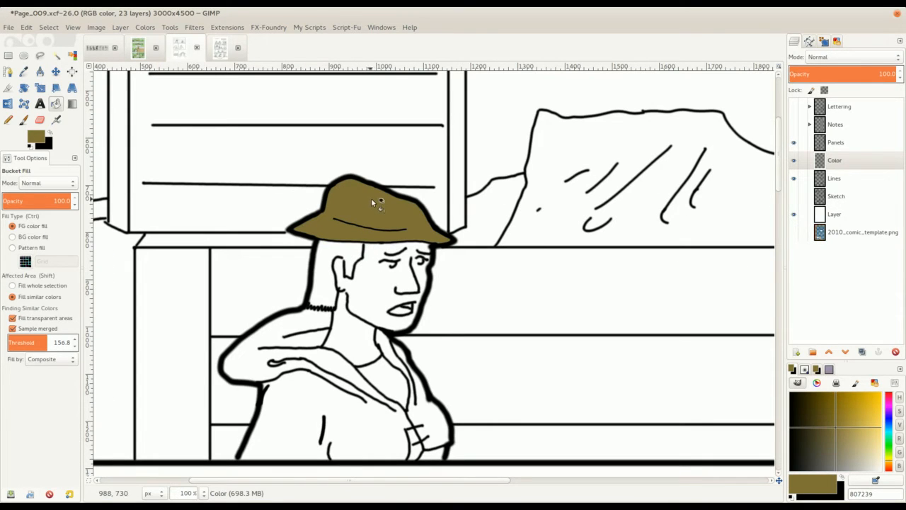
# Make Color the active layer and sample the hatted man's skin tone, ddcebb, from the Full_Team reference image as the foreground color
pyautogui.click(842, 174)
pyautogui.click(842, 160)
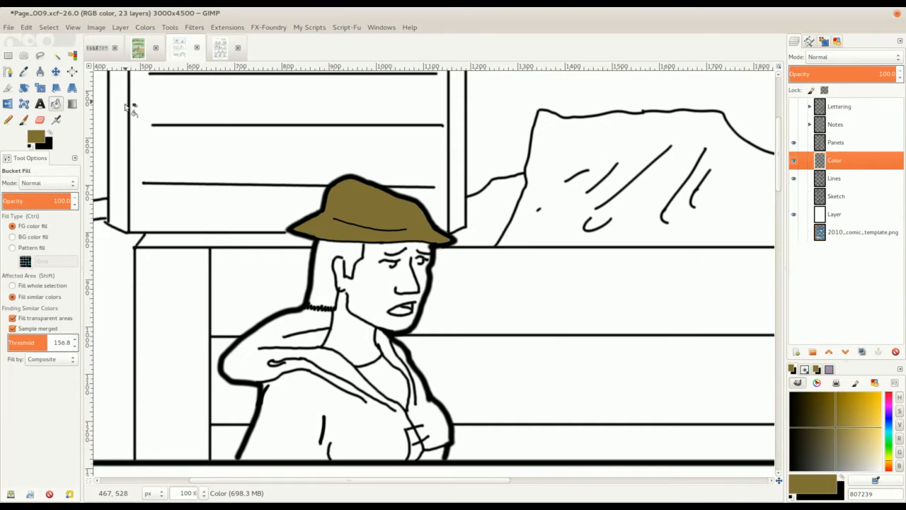
pyautogui.click(102, 50)
pyautogui.press('1')
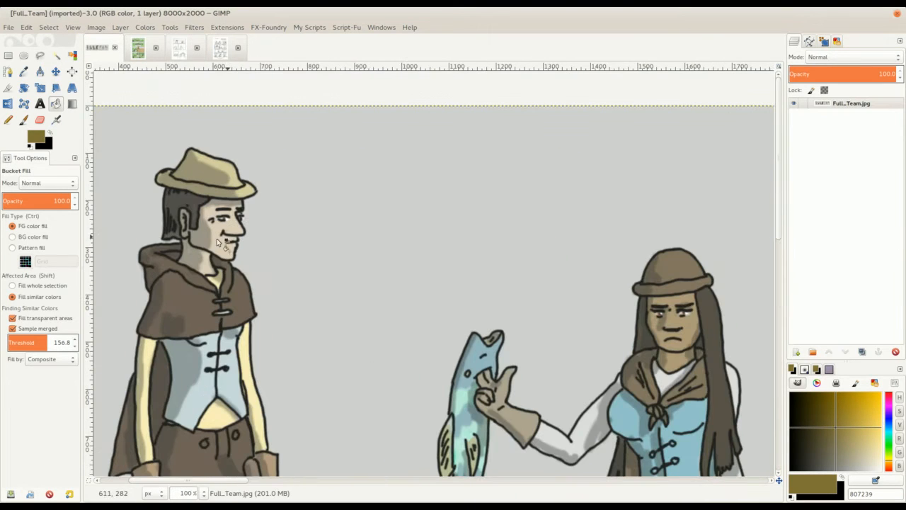
pyautogui.press('o')
pyautogui.click(230, 236)
pyautogui.click(179, 48)
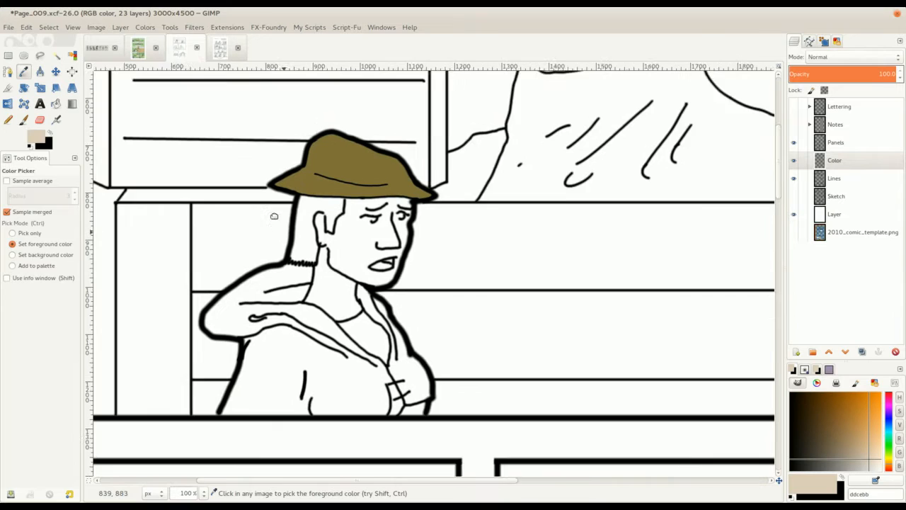
# Bucket-fill the hatted character's face and neck on Page_009 with the skin tone ddcebb and check the fill's coverage
pyautogui.hotkey('shift', 'b')
pyautogui.click(343, 219)
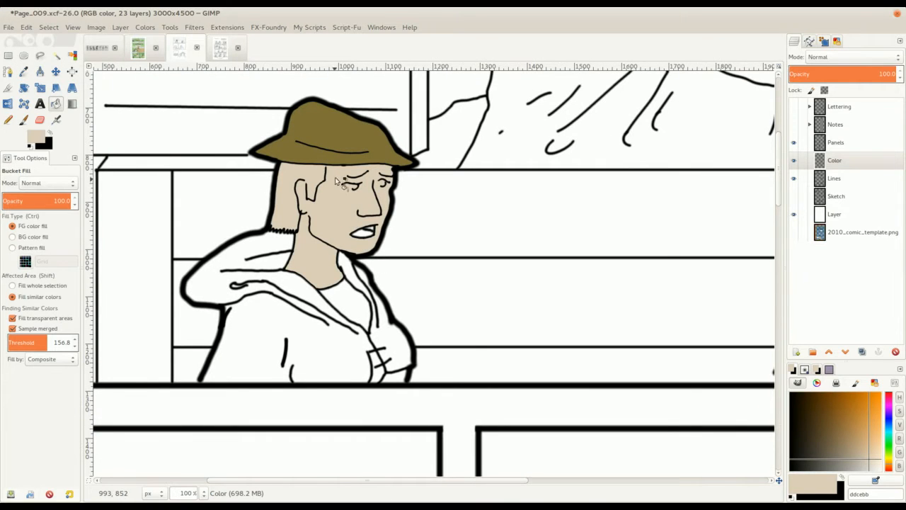
pyautogui.scroll(1, 337, 157)
pyautogui.scroll(-1, 322, 213)
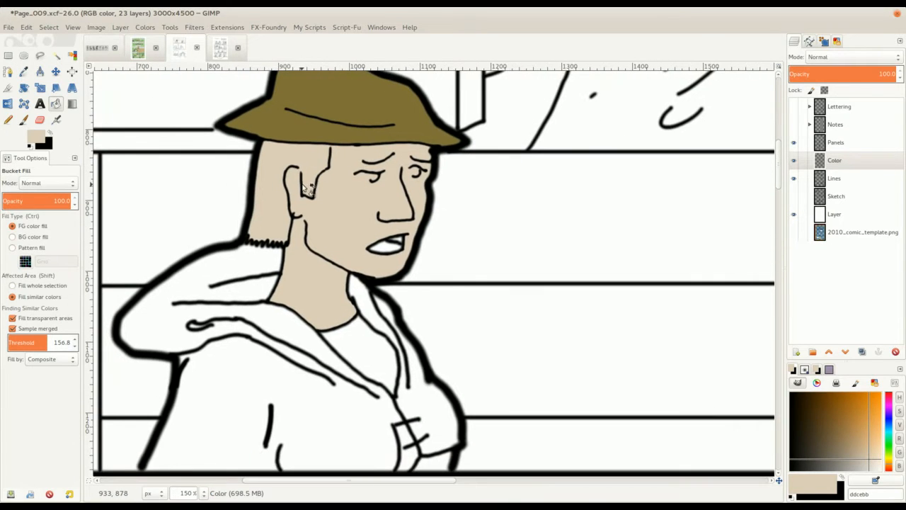
pyautogui.scroll(1, 303, 186)
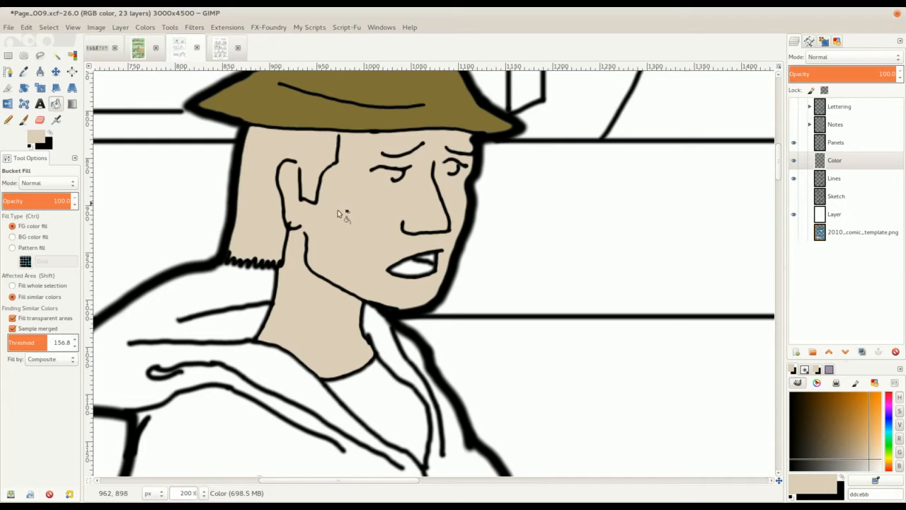
pyautogui.scroll(-1, 339, 236)
pyautogui.scroll(1, 339, 237)
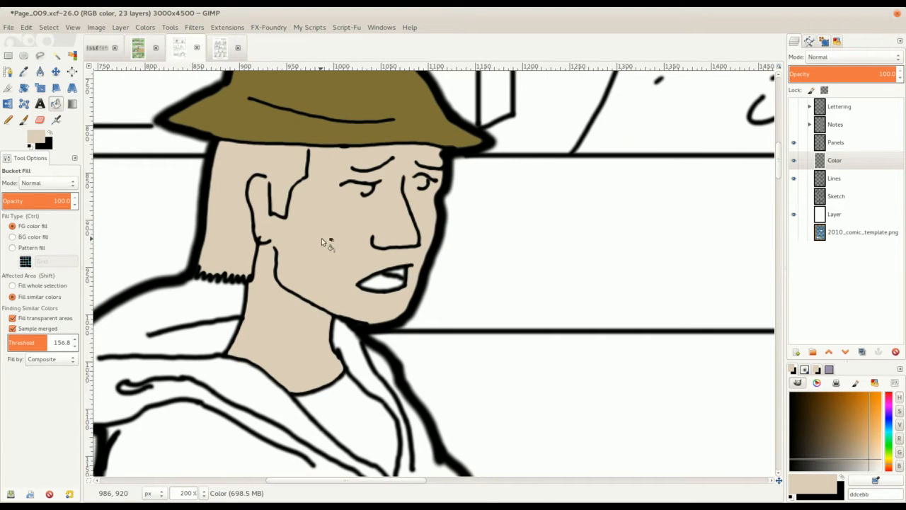
# On the Lines layer, erase the stray bit of ink just inside the hatted man's earlobe corner
pyautogui.click(835, 179)
pyautogui.scroll(1, 277, 198)
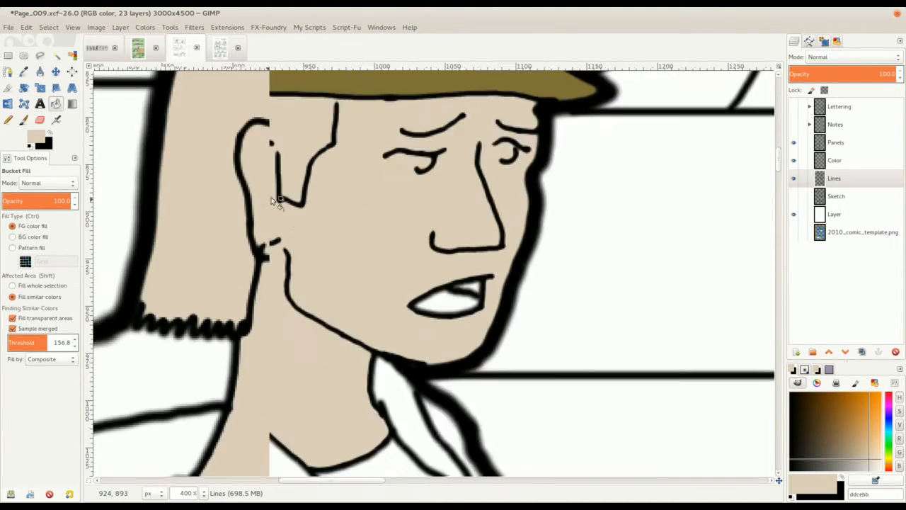
pyautogui.scroll(1, 263, 239)
pyautogui.hotkey('shift', 'e')
pyautogui.click(267, 241)
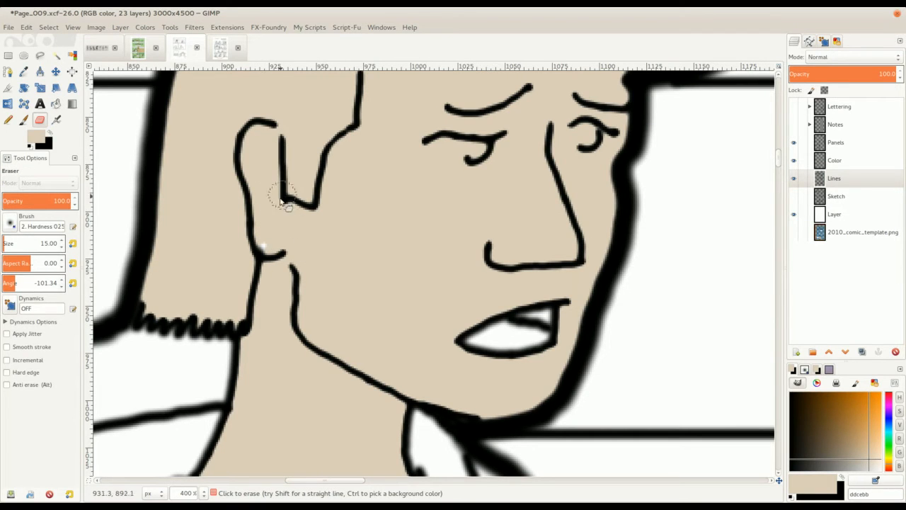
# Close the gap between the top of the ear and the sideburn line with a size 5 black Paintbrush
pyautogui.scroll(2, 280, 220)
pyautogui.press('x')
pyautogui.click(33, 140)
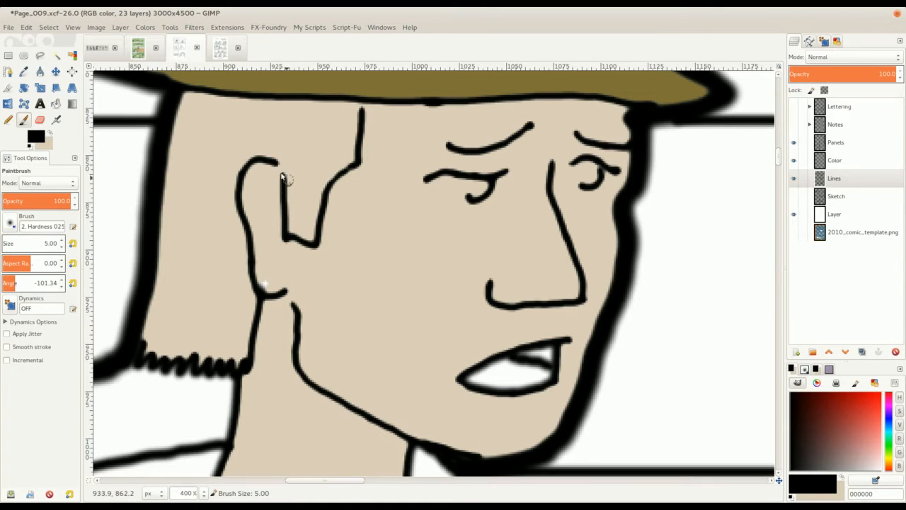
# Hide the Color layer to check the bare line art, show it again, and move Color below Lines in the layer stack
pyautogui.click(794, 161)
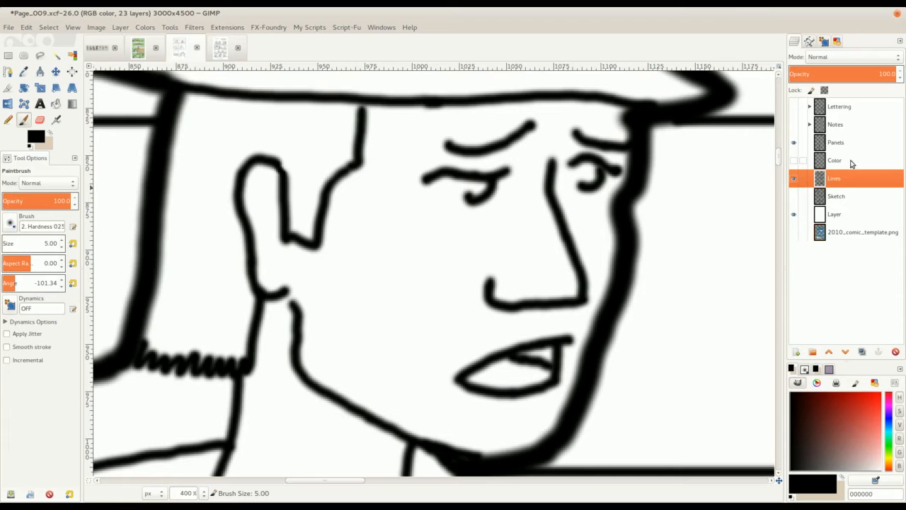
pyautogui.click(849, 160)
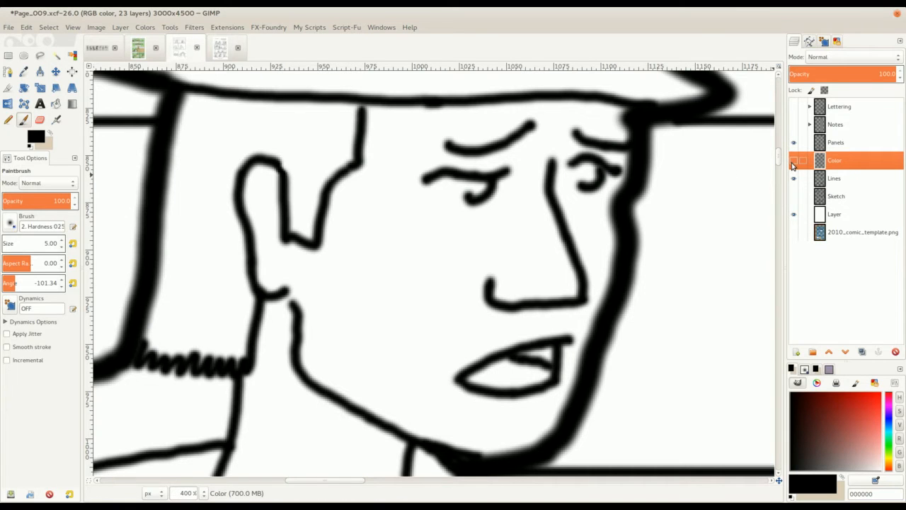
pyautogui.click(793, 163)
pyautogui.scroll(-2, 463, 248)
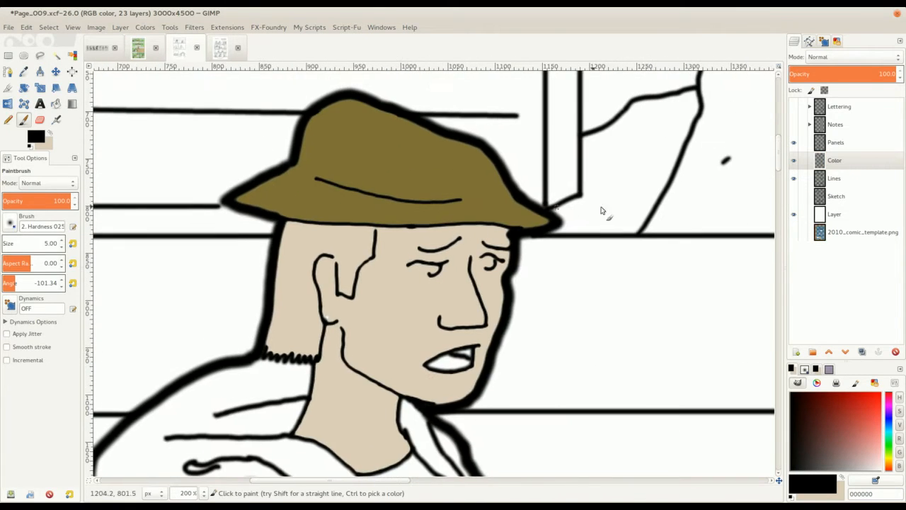
pyautogui.moveTo(840, 161)
pyautogui.mouseDown()
pyautogui.moveTo(834, 177)
pyautogui.moveTo(848, 183)
pyautogui.mouseUp()
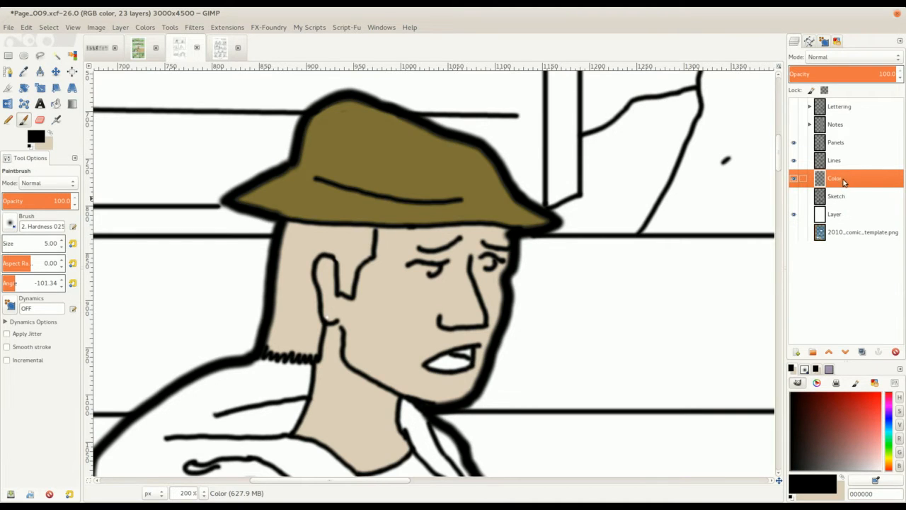
# Sample the face's skin tone ddcebb and paint over the white speck beside the earlobe on the Color layer
pyautogui.moveTo(347, 284); pyautogui.dragTo(368, 199)
pyautogui.scroll(-1, 366, 201)
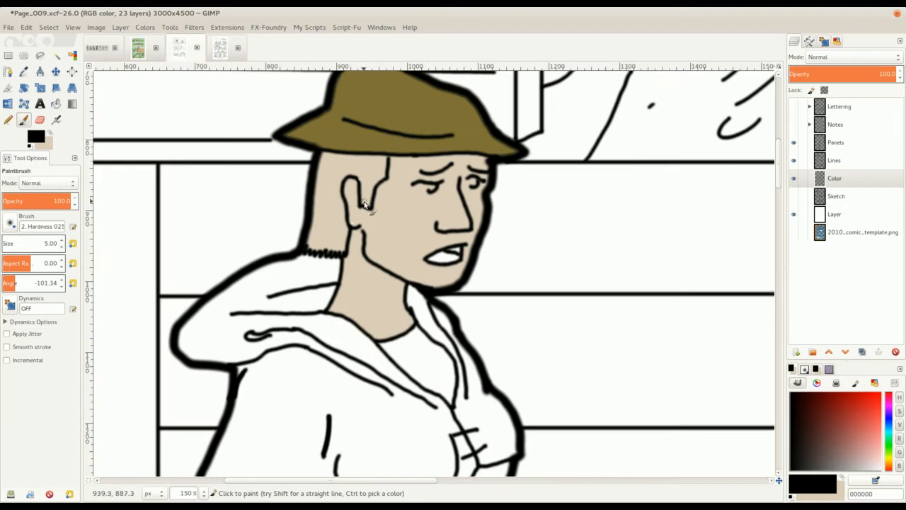
pyautogui.moveTo(366, 157); pyautogui.dragTo(360, 214)
pyautogui.scroll(3, 363, 215)
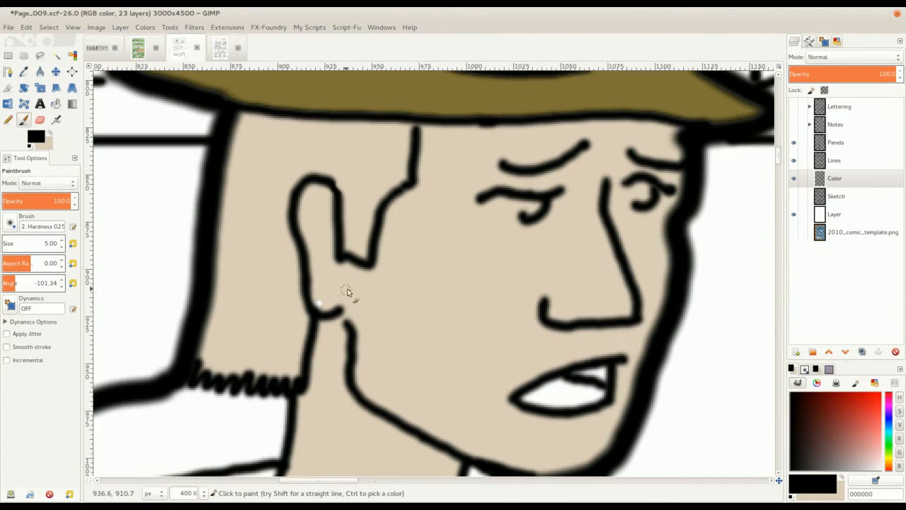
pyautogui.press('o')
pyautogui.click(366, 284)
pyautogui.press('p')
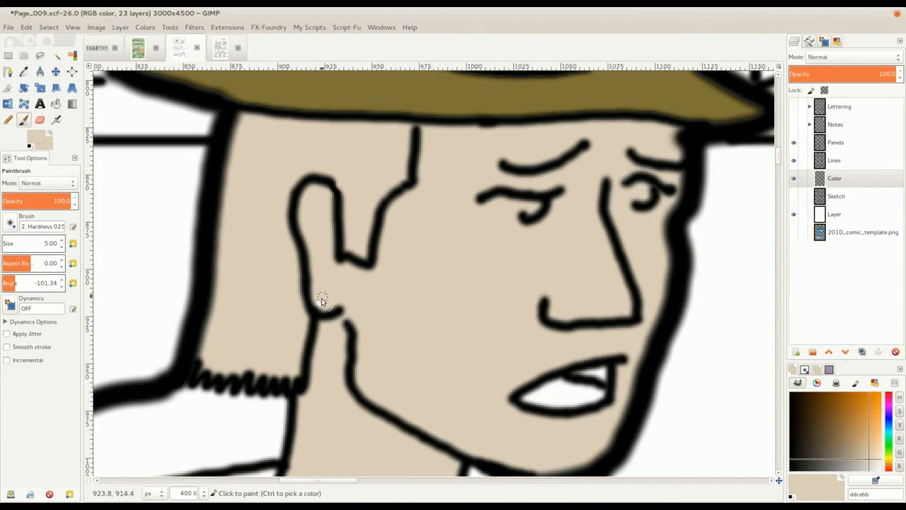
pyautogui.scroll(-5, 379, 236)
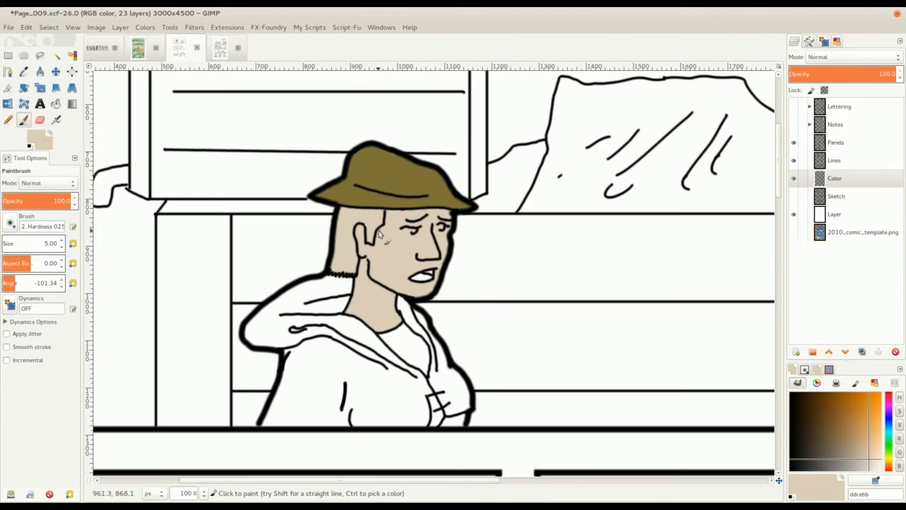
# On the Lines layer, extend the front hairline up to the hat brim with the black Paintbrush
pyautogui.scroll(1, 372, 236)
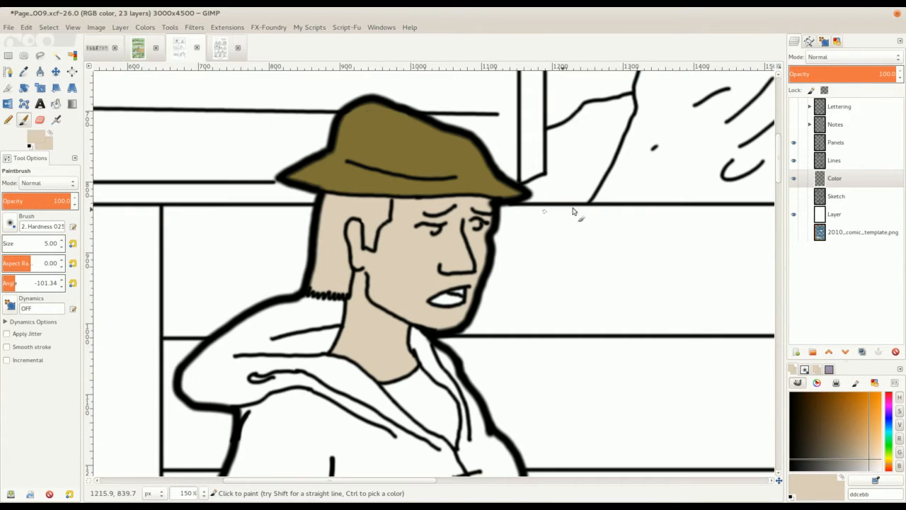
pyautogui.scroll(3, 400, 211)
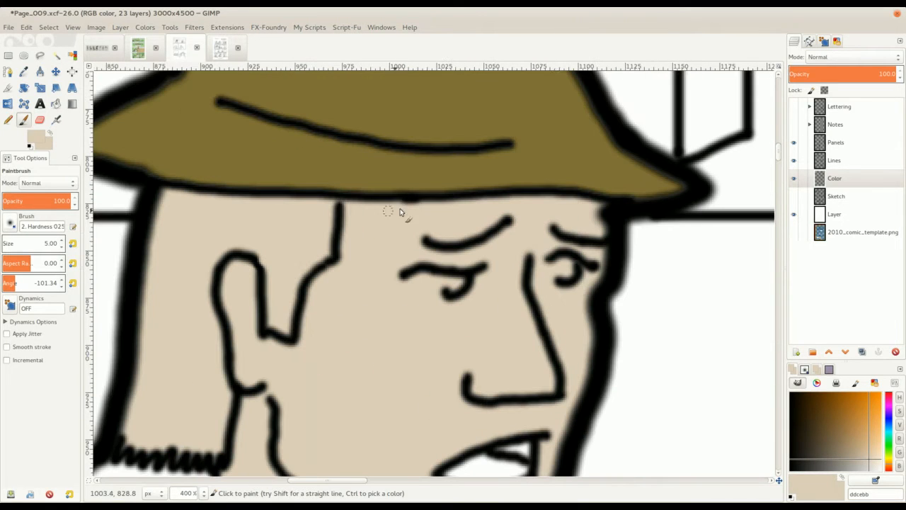
pyautogui.press('pageup')
pyautogui.scroll(2, 333, 222)
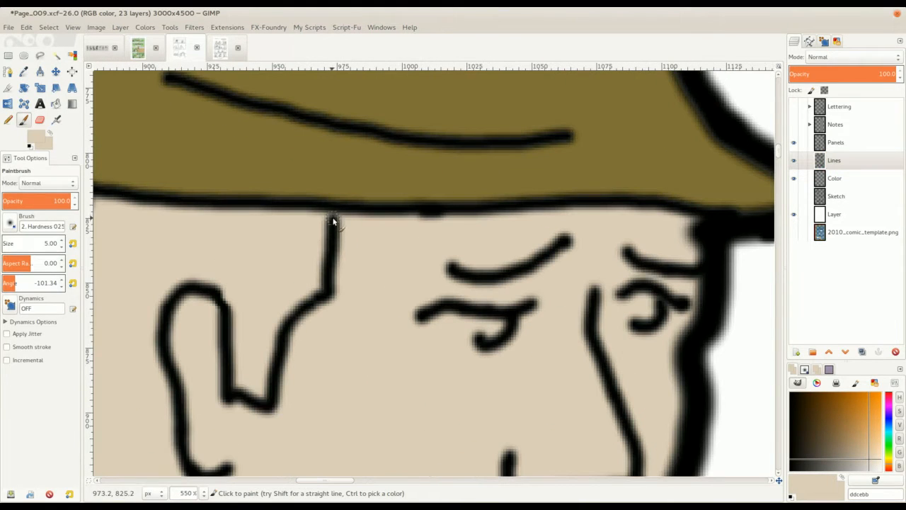
pyautogui.click(36, 138)
pyautogui.moveTo(219, 134); pyautogui.dragTo(196, 161)
pyautogui.click(366, 208)
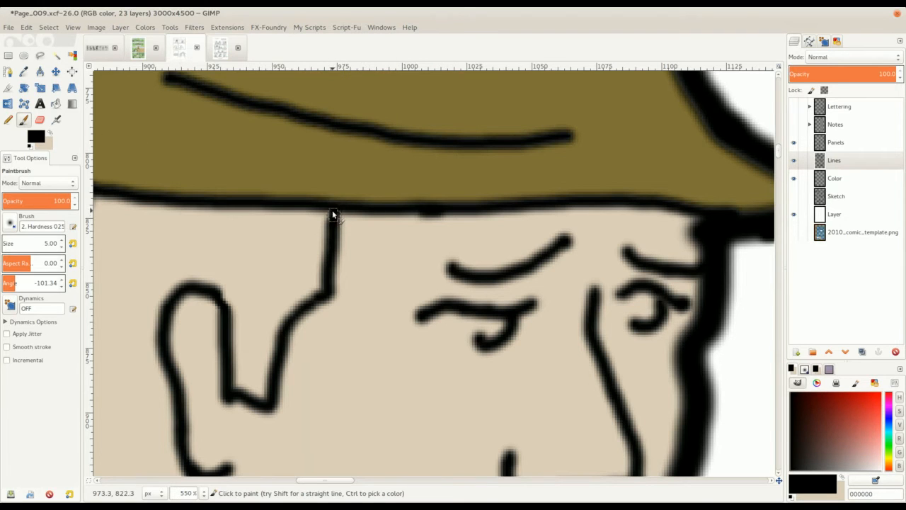
pyautogui.scroll(-5, 333, 222)
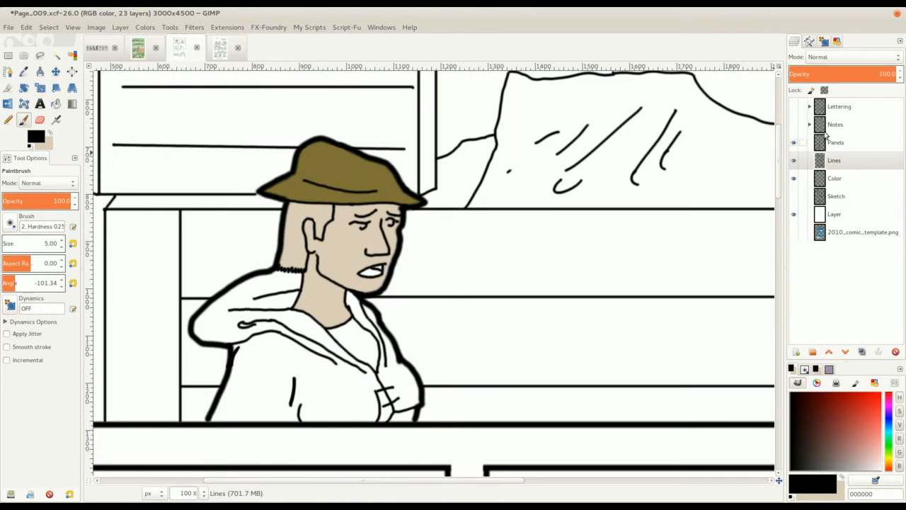
# Make Color the active layer and sample the hatted man's hair color, 54504d, from the Full_Team reference image
pyautogui.click(834, 180)
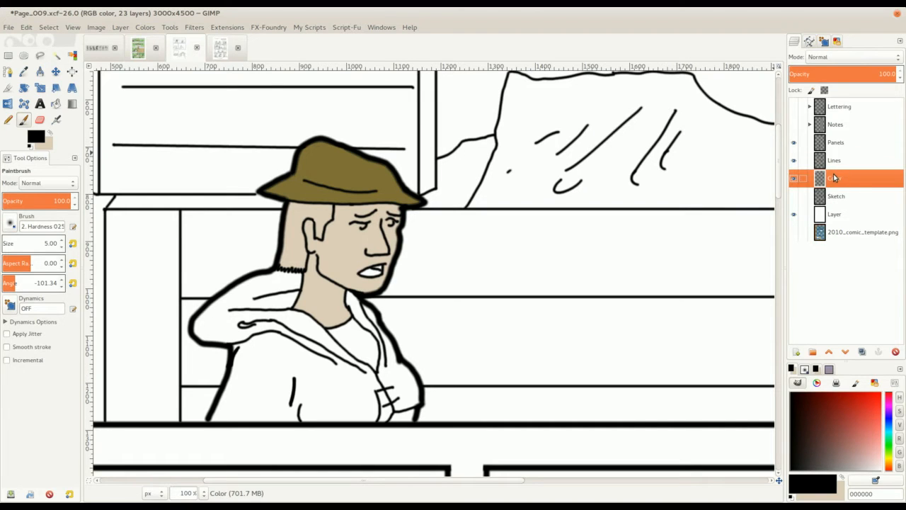
pyautogui.moveTo(839, 182)
pyautogui.mouseDown()
pyautogui.moveTo(847, 154)
pyautogui.moveTo(842, 194)
pyautogui.moveTo(835, 183)
pyautogui.mouseUp()
pyautogui.scroll(-2, 514, 171)
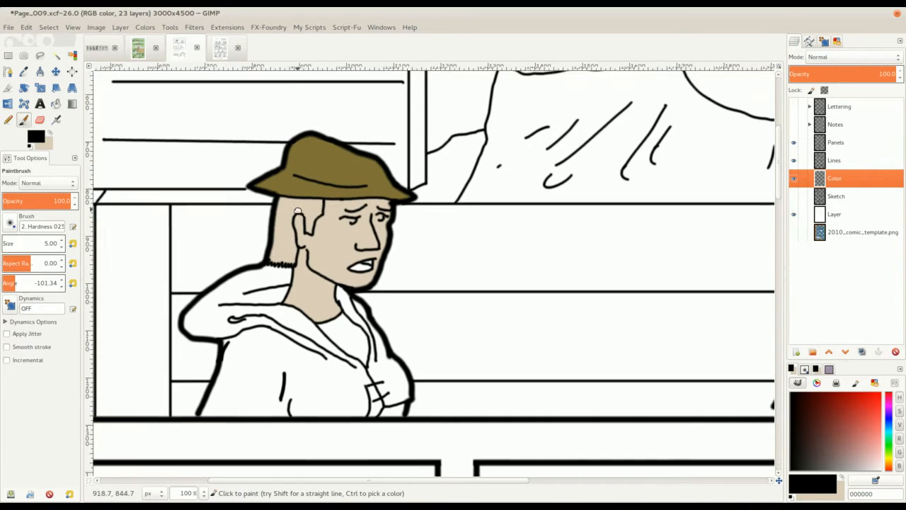
pyautogui.scroll(2, 321, 208)
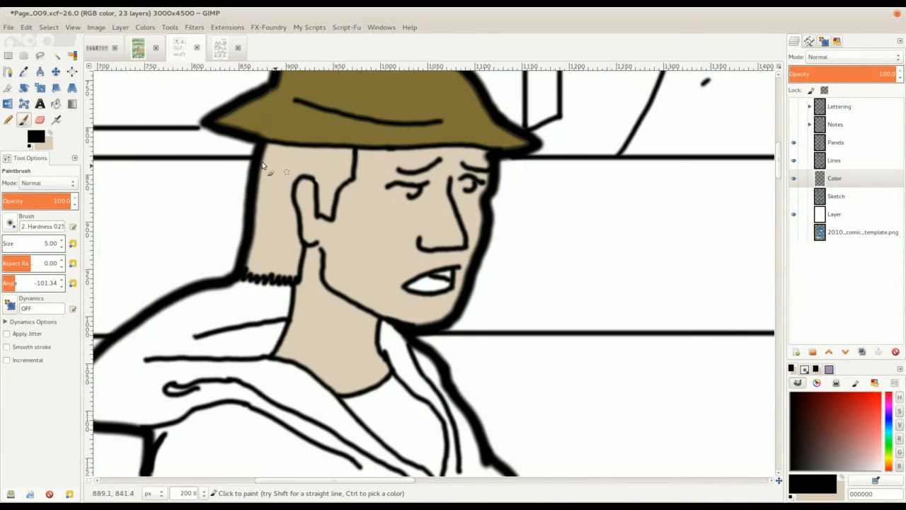
pyautogui.click(99, 48)
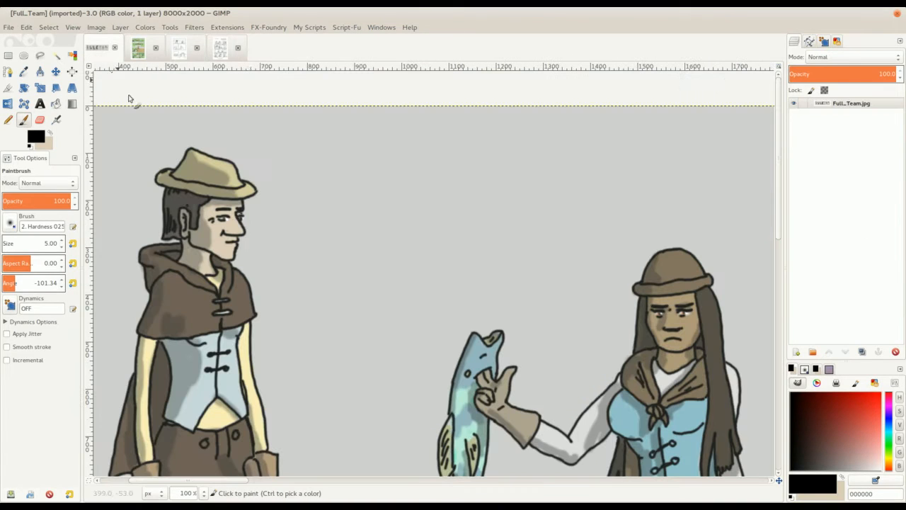
pyautogui.press('o')
pyautogui.click(178, 196)
pyautogui.click(180, 47)
# Try bucket-filling the hair with 54504d at Thresholds of 156.8 and 96.3, undoing each fill
pyautogui.hotkey('shift', 'b')
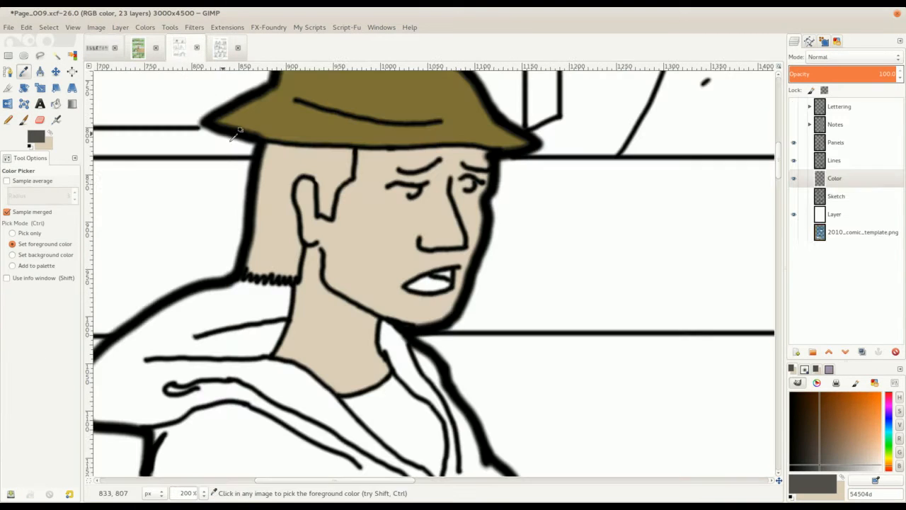
pyautogui.click(287, 194)
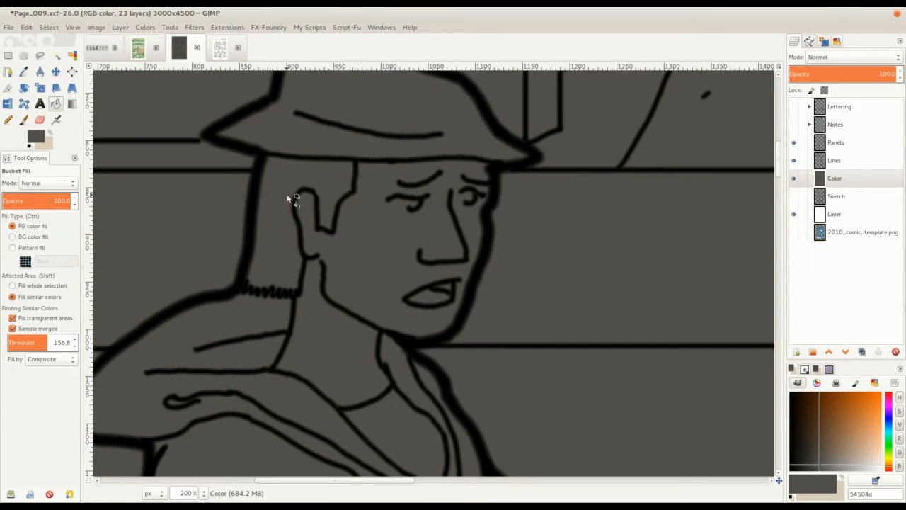
pyautogui.hotkey('ctrl', 'z')
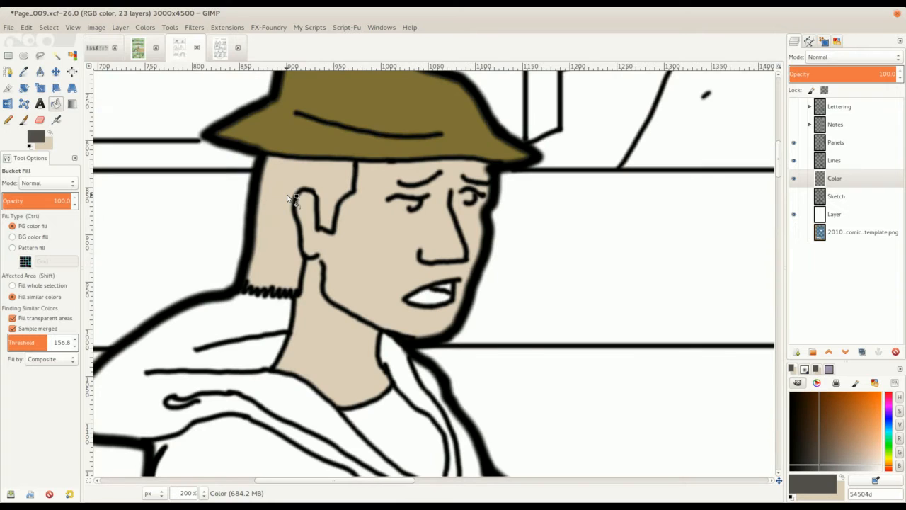
pyautogui.click(34, 342)
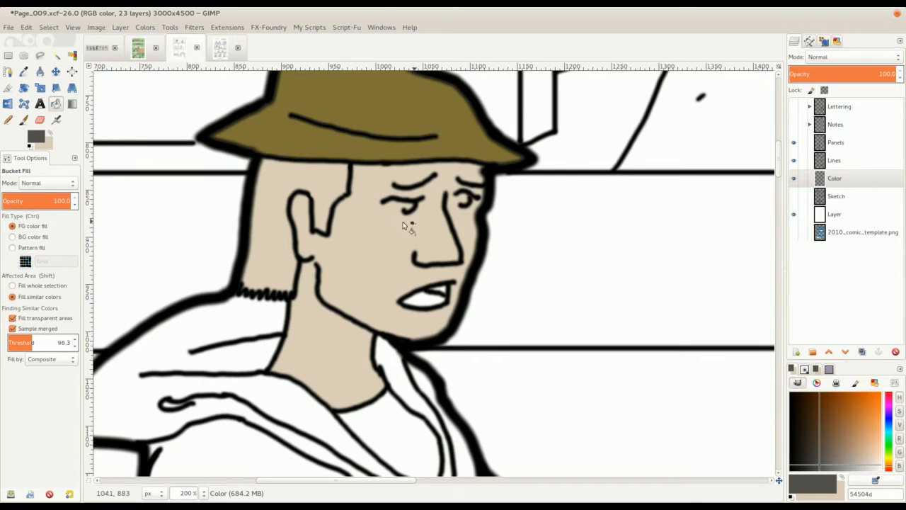
pyautogui.click(282, 180)
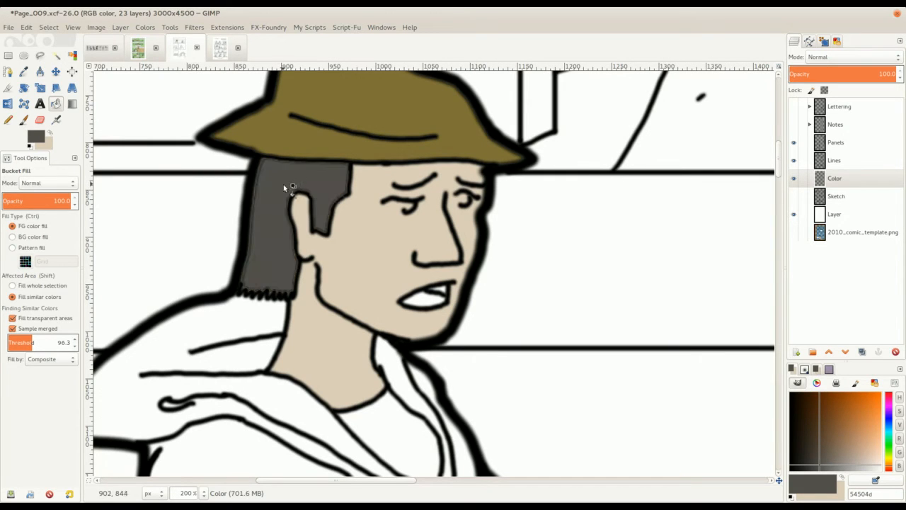
pyautogui.hscroll(-2, 284, 184)
pyautogui.hotkey('ctrl', 'z')
# Bucket-fill the hatted man's hair with 54504d at a Threshold of 130.3 and check its edges
pyautogui.click(40, 343)
pyautogui.click(325, 204)
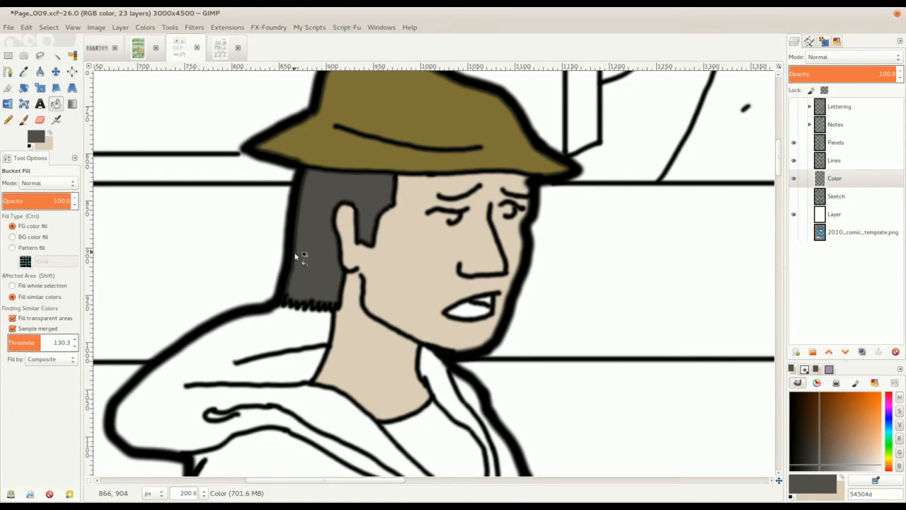
pyautogui.scroll(2, 296, 257)
pyautogui.scroll(-2, 303, 272)
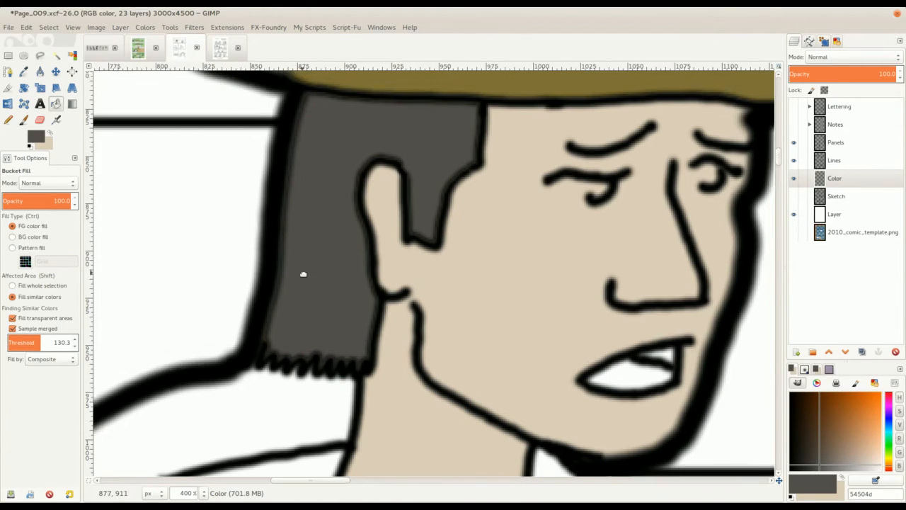
# Touch up the hair's edges along the jagged nape, sideburn and ear outlines with a size 15 Paintbrush in 54504d
pyautogui.press('p')
pyautogui.press(']')
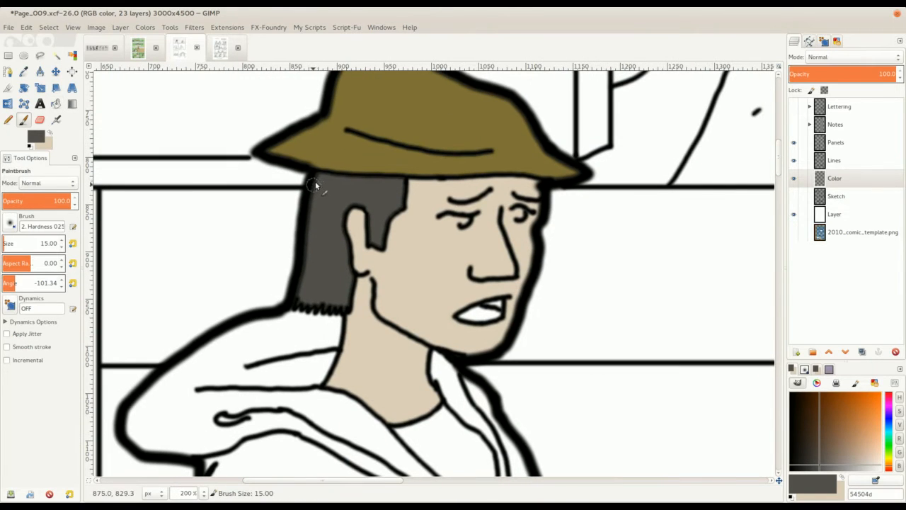
pyautogui.press(']')
pyautogui.moveTo(299, 299); pyautogui.dragTo(348, 306)
pyautogui.scroll(2, 376, 245)
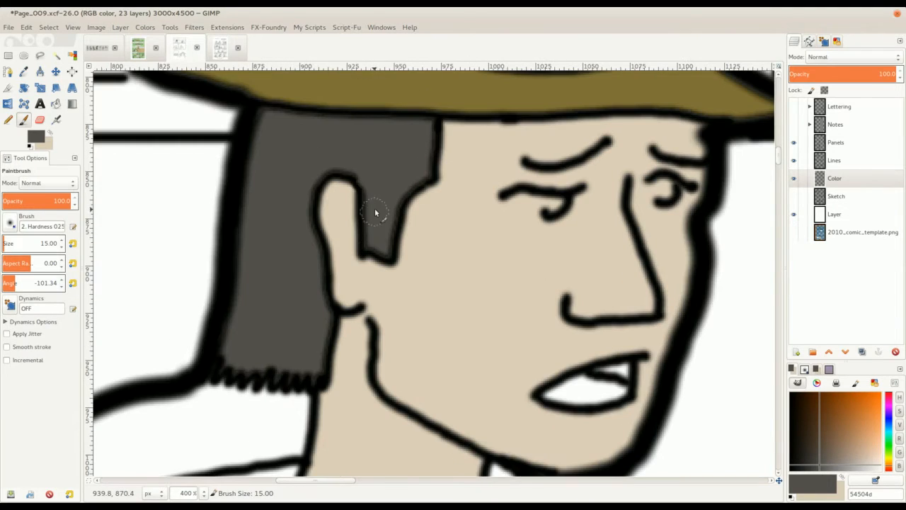
pyautogui.scroll(1, 375, 213)
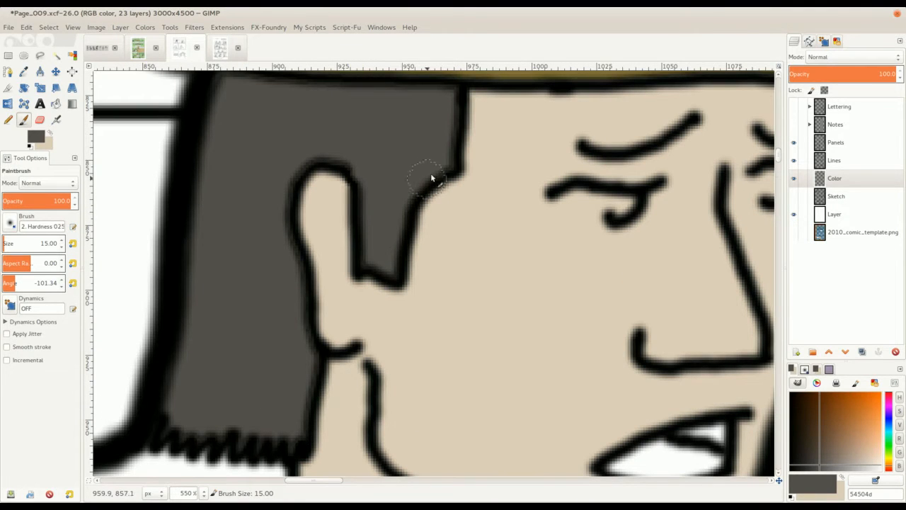
pyautogui.moveTo(288, 167)
pyautogui.mouseDown()
pyautogui.moveTo(287, 281)
pyautogui.moveTo(287, 251)
pyautogui.moveTo(307, 401)
pyautogui.mouseUp()
pyautogui.scroll(-4, 287, 304)
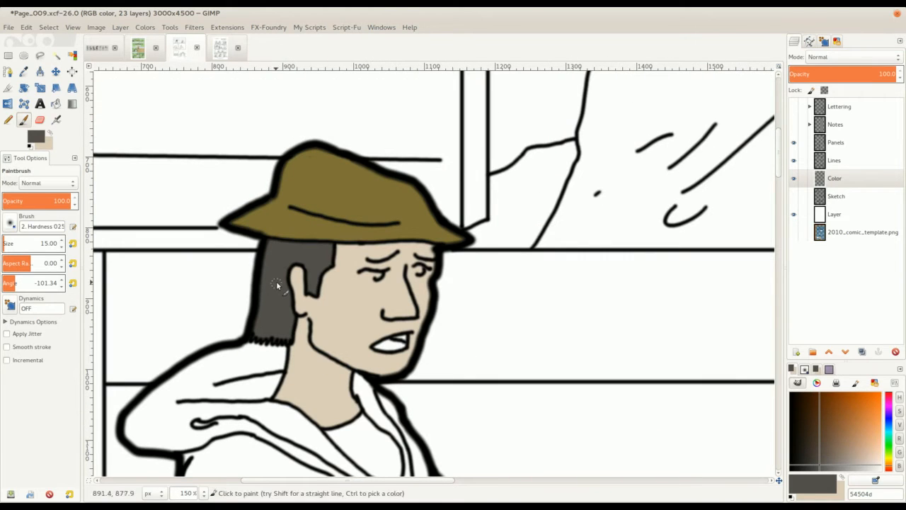
# Sample the brown of the hatted man's hooded cape, 726459, from the Full_Team reference image and return to Page_009
pyautogui.scroll(-2, 276, 281)
pyautogui.scroll(-1, 315, 227)
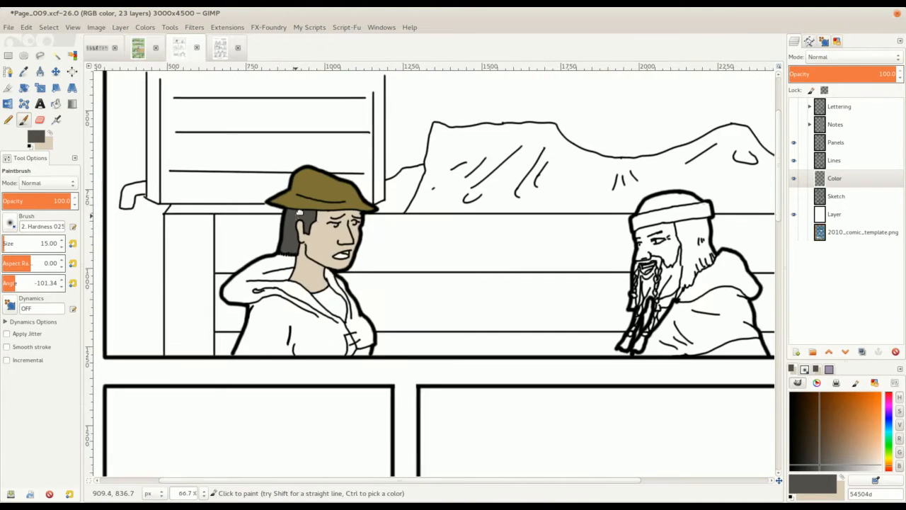
pyautogui.scroll(1, 186, 138)
pyautogui.click(99, 49)
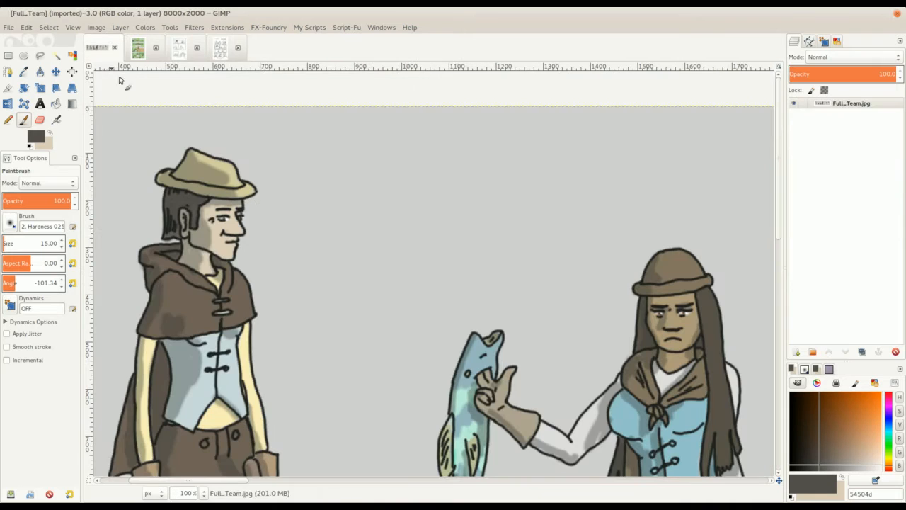
pyautogui.press('o')
pyautogui.click(200, 297)
pyautogui.click(178, 44)
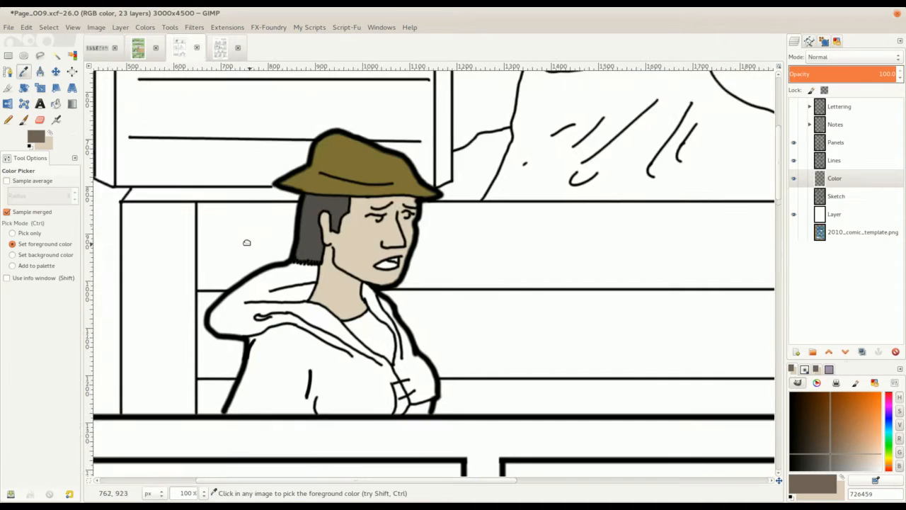
# Bucket-fill the hood and main body of the hatted man's cape with the brown 726459
pyautogui.scroll(-2, 245, 243)
pyautogui.hotkey('shift', 'b')
pyautogui.click(278, 298)
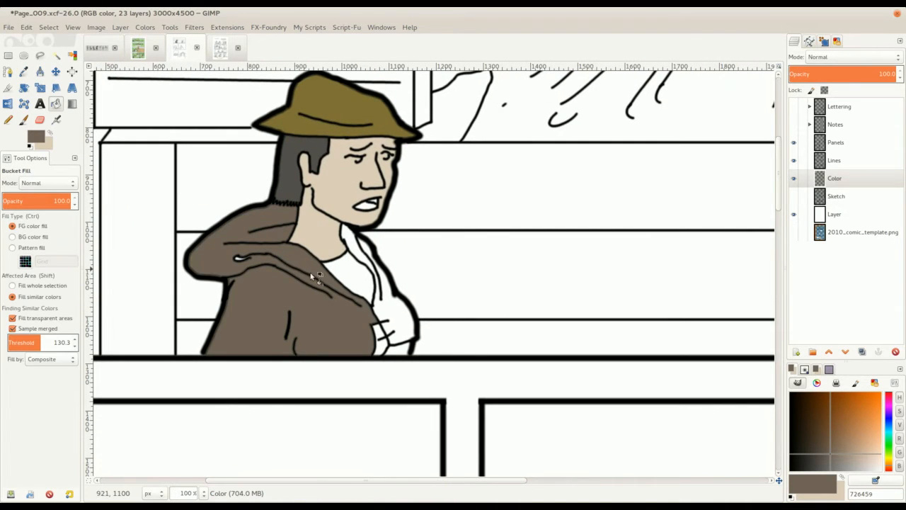
# Bucket-fill the front panel of the hatted man's cape with 726459 and touch up the gap left at the hood's fold
pyautogui.click(397, 310)
pyautogui.click(386, 347)
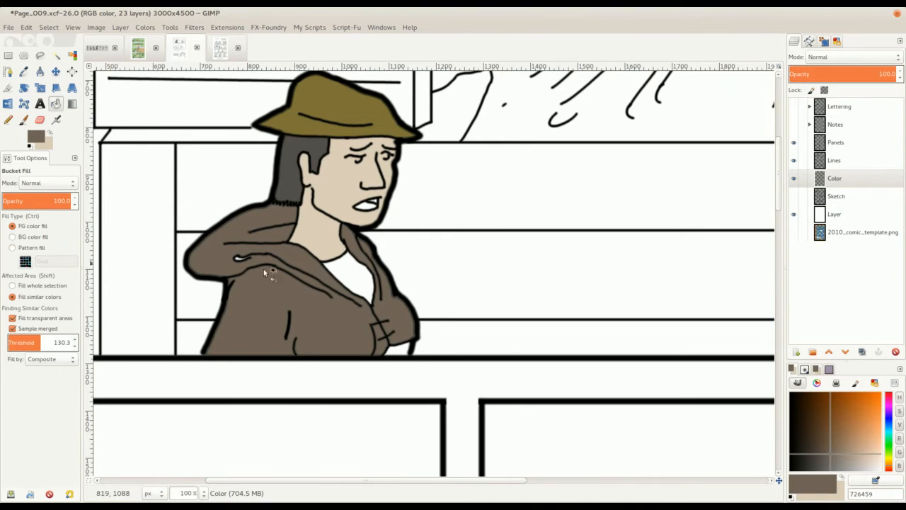
pyautogui.press('p')
# Sample the light blue of the hatted man's vest, cad9dc, from the Full_Team reference image and return to Page_009
pyautogui.hotkey('alt', '1')
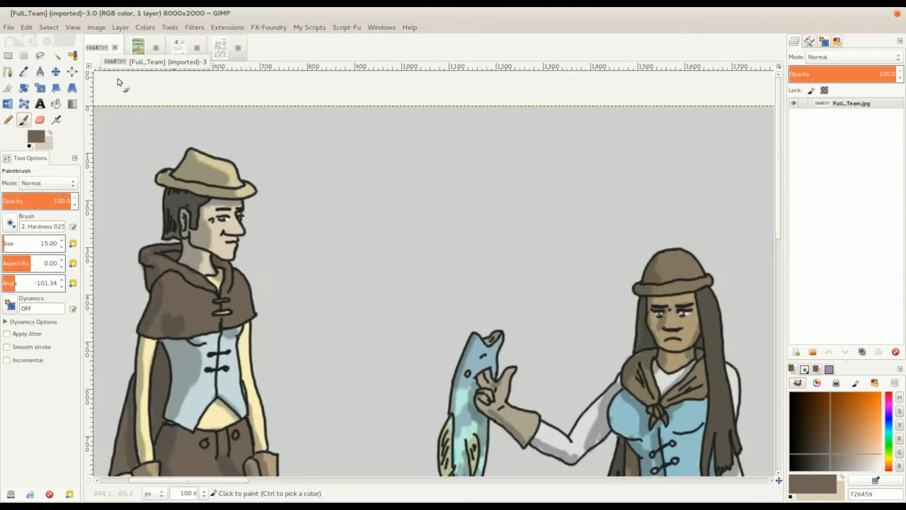
pyautogui.press('o')
pyautogui.click(202, 391)
pyautogui.hotkey('alt', '2')
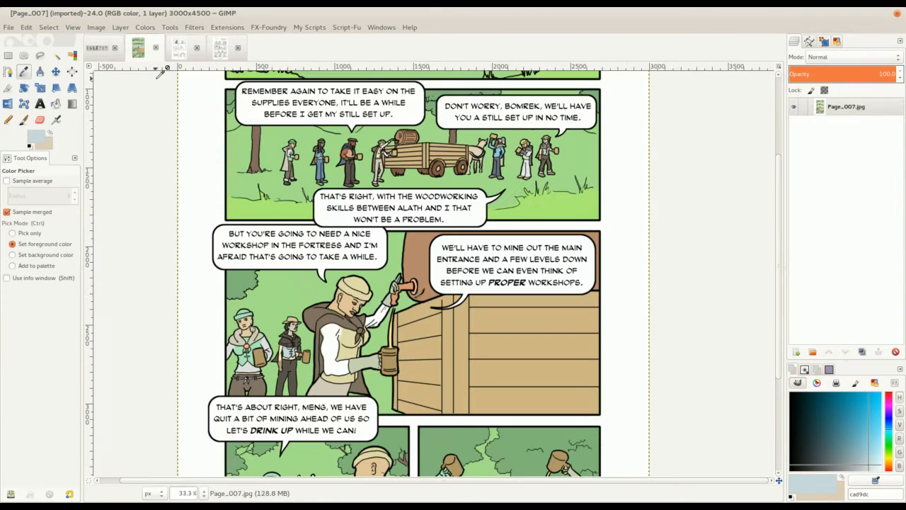
pyautogui.click(185, 55)
# Bucket-fill the hatted man's vest at the chest opening and below the cape with cad9dc
pyautogui.hotkey('shift', 'b')
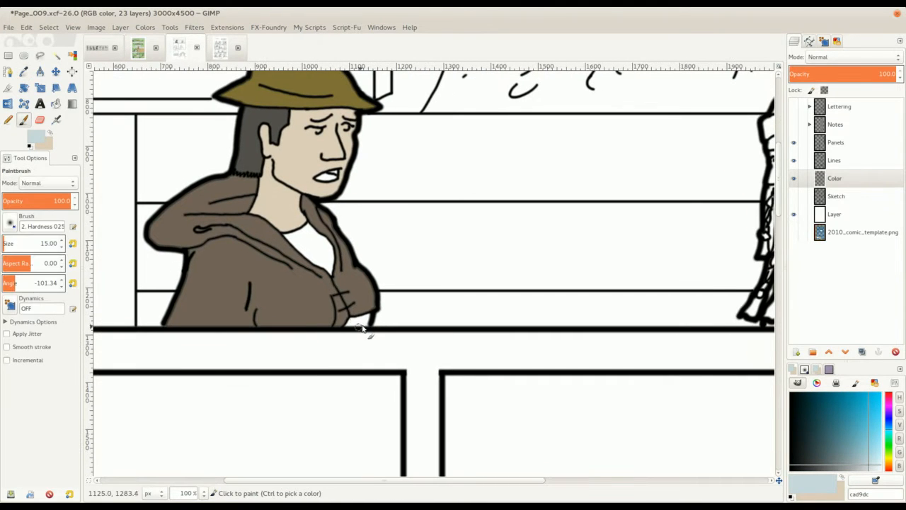
pyautogui.click(365, 326)
pyautogui.click(304, 248)
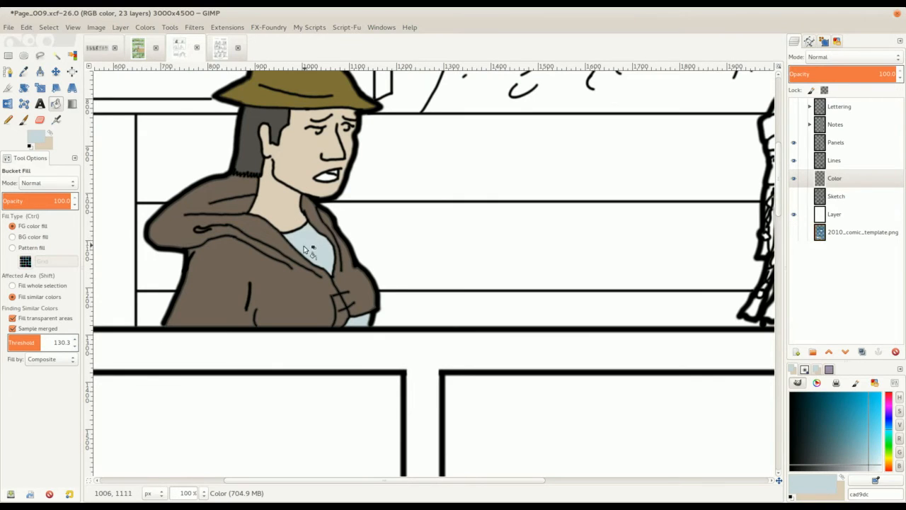
# Set the foreground color to the dark red a25c5c and paint the inside of the hatted man's mouth with the Paintbrush
pyautogui.scroll(2, 232, 145)
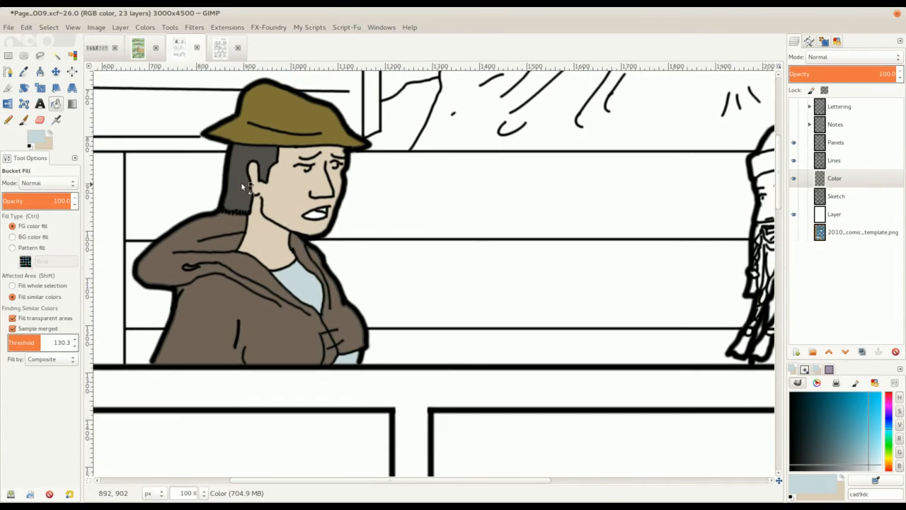
pyautogui.click(43, 143)
pyautogui.click(271, 142)
pyautogui.click(273, 145)
pyautogui.moveTo(250, 109); pyautogui.dragTo(240, 106)
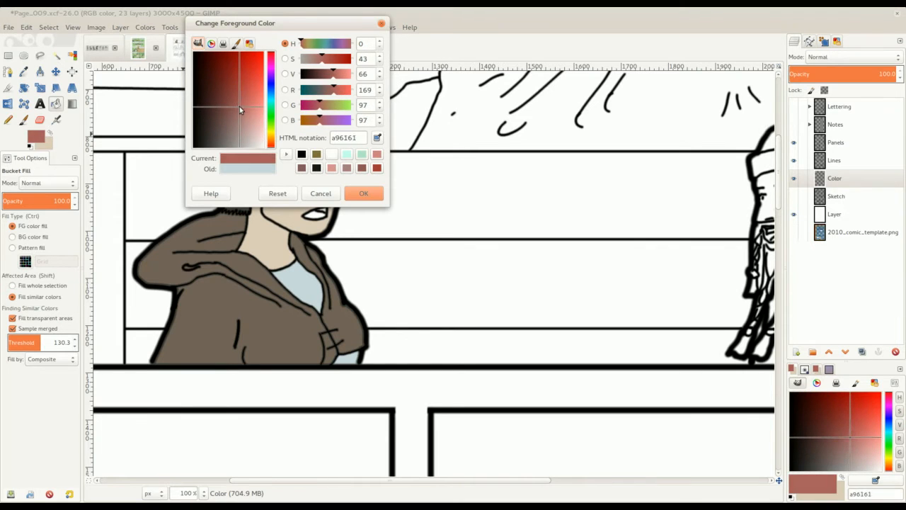
pyautogui.click(363, 193)
pyautogui.scroll(2, 298, 221)
pyautogui.press('p')
pyautogui.moveTo(299, 222)
pyautogui.mouseDown()
pyautogui.moveTo(309, 213)
pyautogui.moveTo(317, 221)
pyautogui.moveTo(278, 224)
pyautogui.moveTo(304, 232)
pyautogui.moveTo(286, 229)
pyautogui.mouseUp()
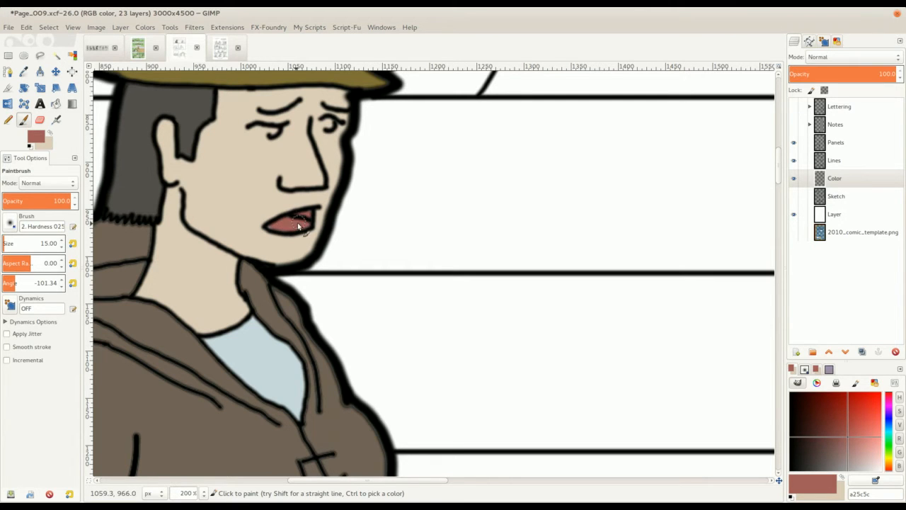
# Set the foreground color to the lighter red d77979 and paint the lower part of the hatted man's mouth
pyautogui.scroll(-3, 262, 213)
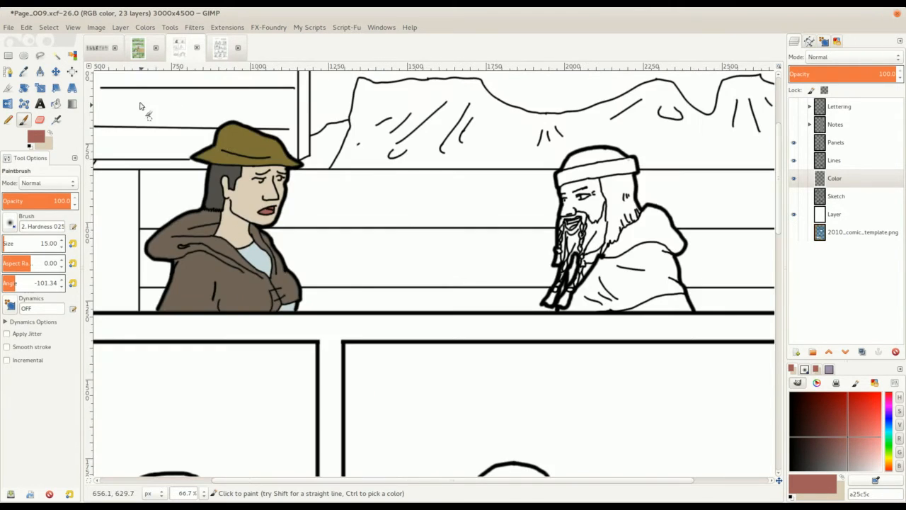
pyautogui.click(37, 138)
pyautogui.moveTo(252, 99); pyautogui.dragTo(252, 94)
pyautogui.click(354, 184)
pyautogui.scroll(3, 266, 212)
pyautogui.moveTo(244, 223); pyautogui.dragTo(263, 225)
pyautogui.scroll(-3, 247, 216)
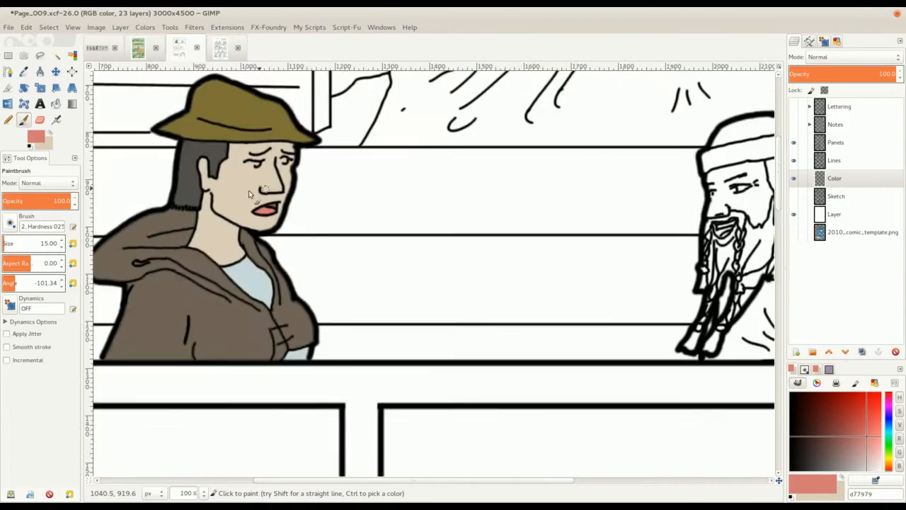
# Swap the colors, set the foreground to white ffffff and paint the whites of the hatted man's eyes
pyautogui.click(50, 133)
pyautogui.click(32, 139)
pyautogui.moveTo(259, 111); pyautogui.dragTo(337, 164)
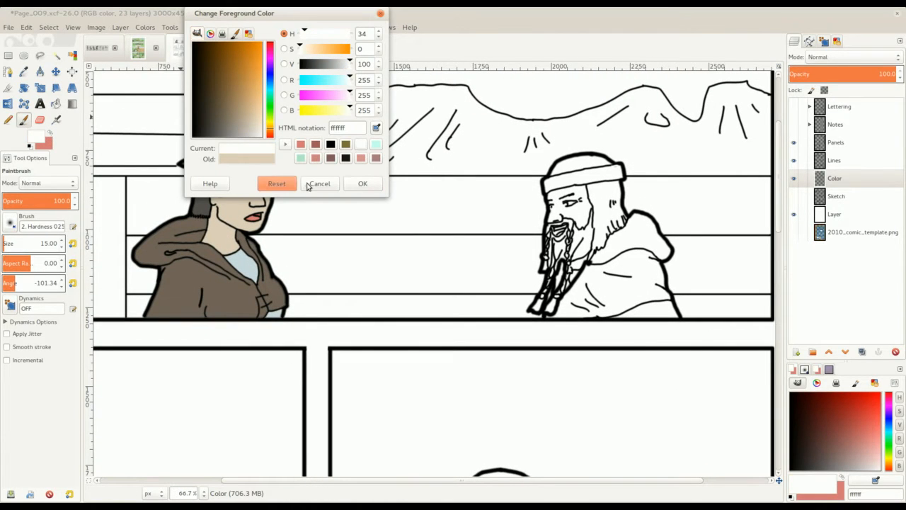
pyautogui.click(364, 183)
pyautogui.scroll(2, 227, 161)
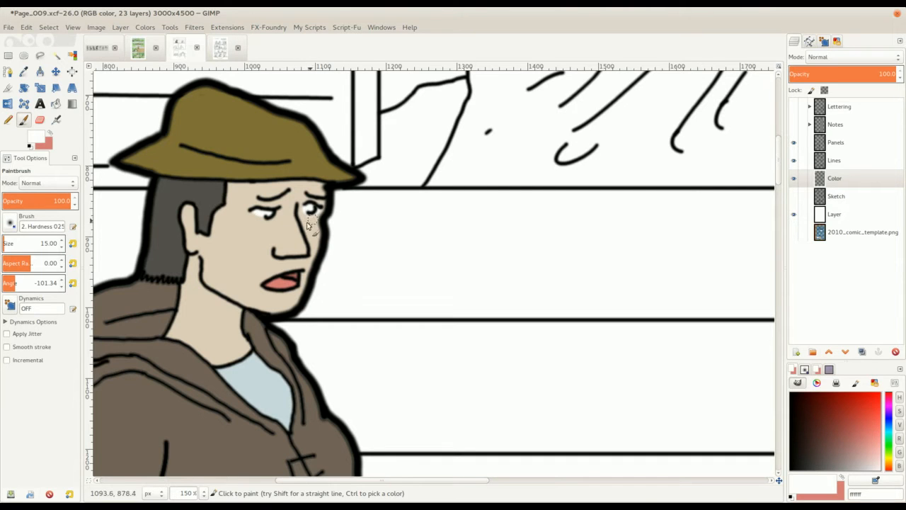
# Sample the face's skin color ddcebb, clean up the skin below the eyes and check the whole figure
pyautogui.keyDown('ctrl'); pyautogui.click(309, 225); pyautogui.keyUp('ctrl')
pyautogui.scroll(1, 257, 244)
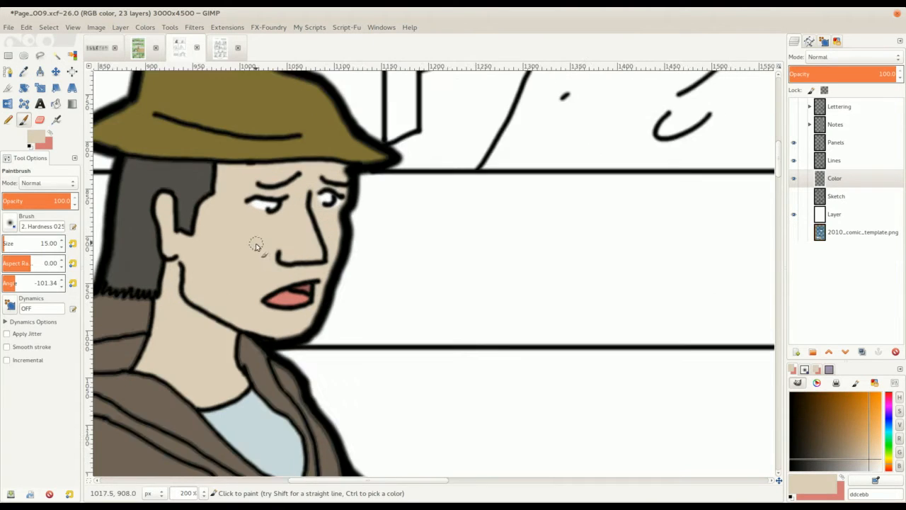
pyautogui.scroll(-4, 330, 197)
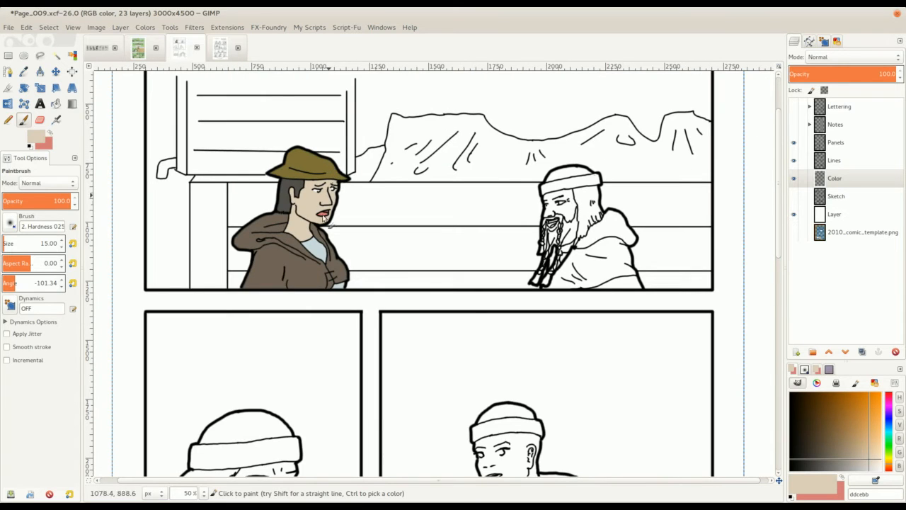
pyautogui.scroll(-4, 325, 221)
pyautogui.scroll(4, 314, 171)
pyautogui.scroll(2, 333, 182)
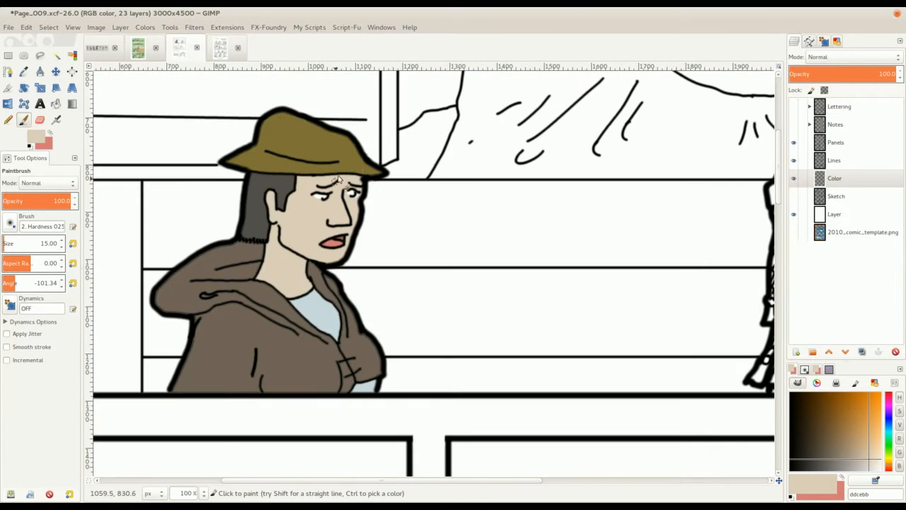
pyautogui.scroll(-1, 350, 185)
pyautogui.scroll(1, 327, 205)
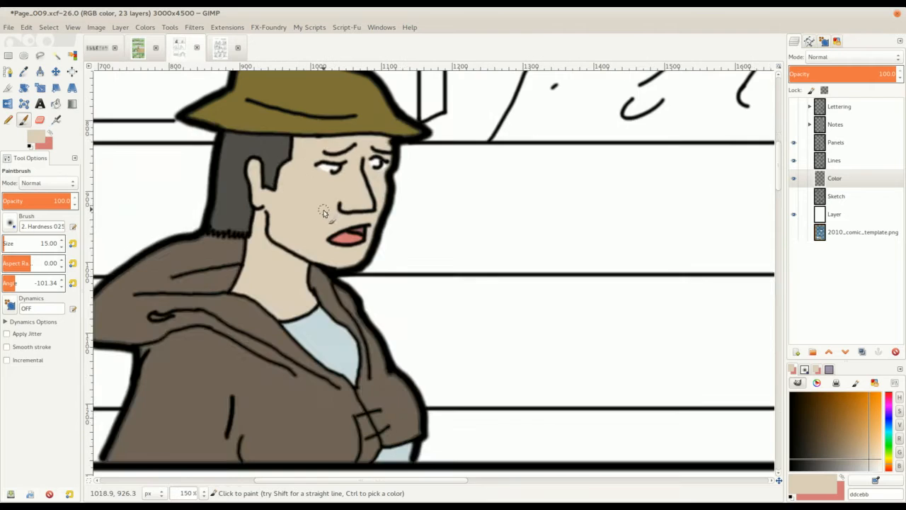
pyautogui.scroll(-2, 324, 215)
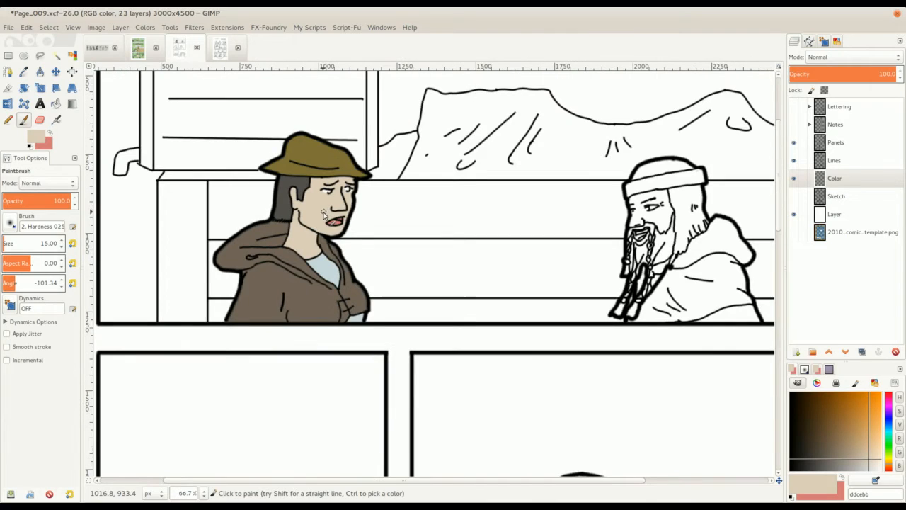
# Sample the light tan of the man's hat, d8cda0, from the Full_Team reference image and return to Page_009
pyautogui.click(131, 48)
pyautogui.click(98, 50)
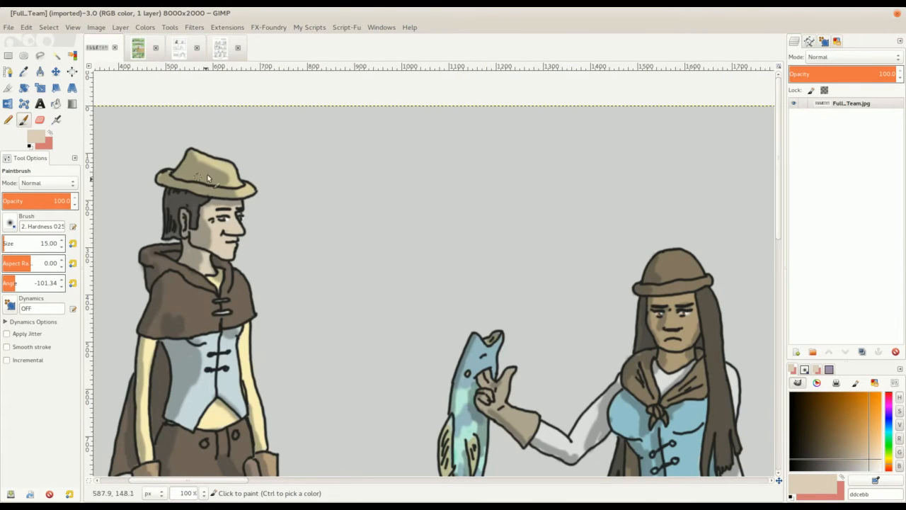
pyautogui.keyDown('ctrl'); pyautogui.click(233, 162); pyautogui.keyUp('ctrl')
pyautogui.click(139, 48)
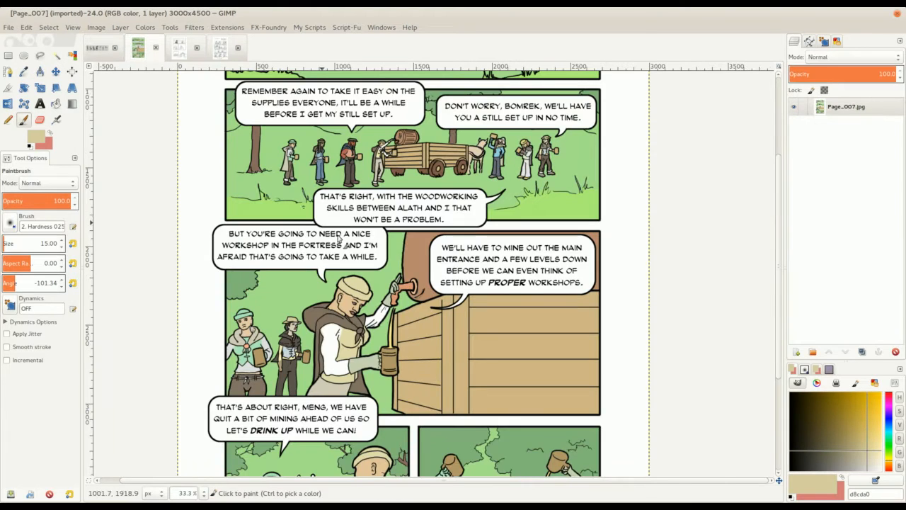
pyautogui.click(180, 48)
pyautogui.scroll(1, 347, 152)
# Try to bucket-fill the man's hat with d8cda0 at a Threshold of 130.3
pyautogui.hotkey('shift', 'b')
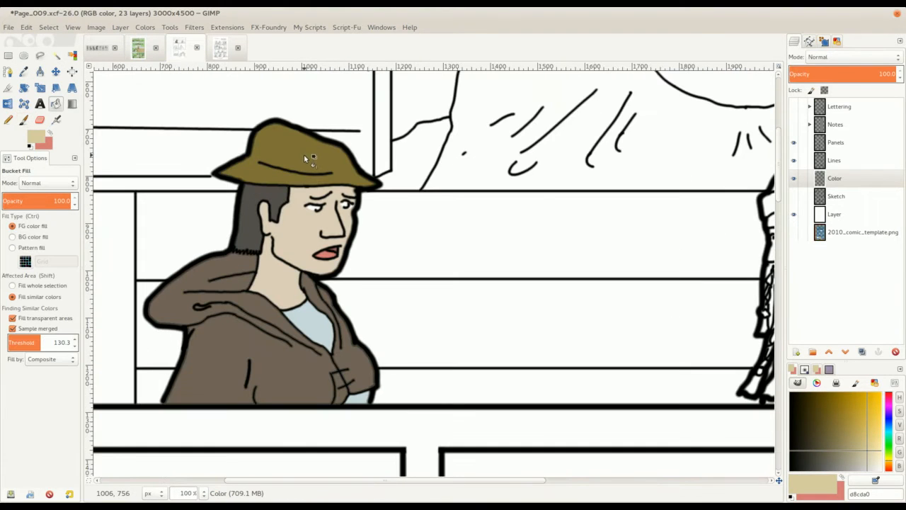
pyautogui.click(304, 152)
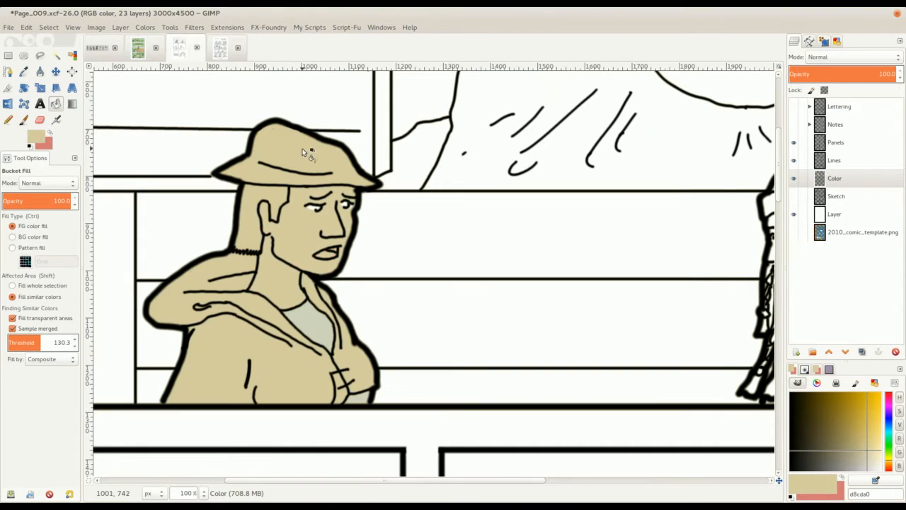
pyautogui.hotkey('ctrl', 'z')
pyautogui.press('p')
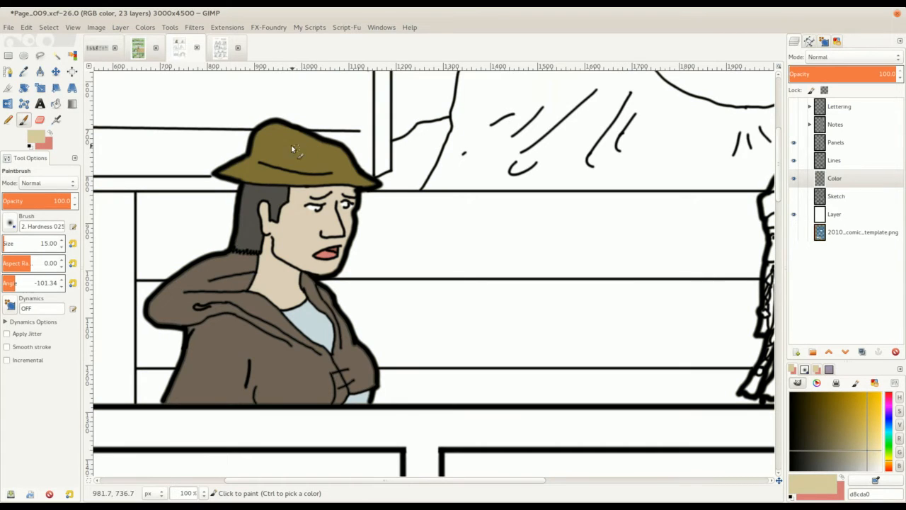
# Lower the Bucket Fill Threshold to 71.8 and fill the man's hat with d8cda0
pyautogui.hotkey('shift', 'b')
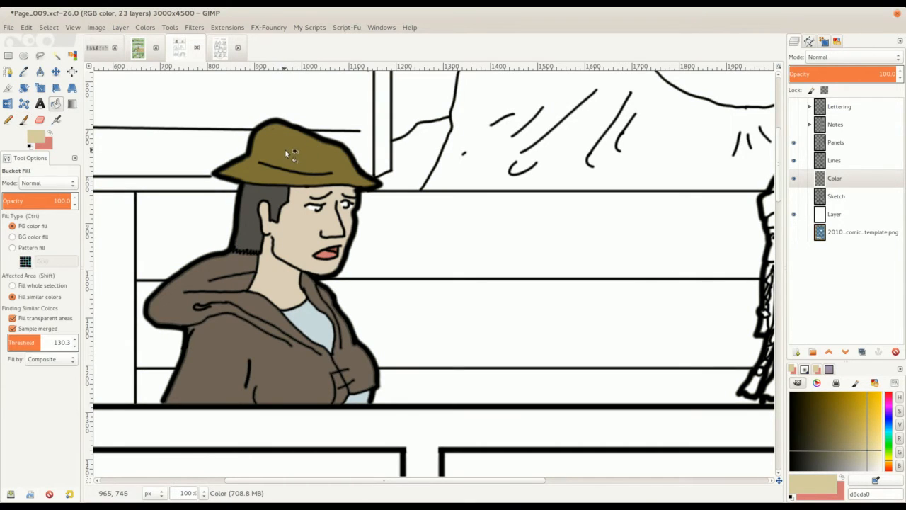
pyautogui.click(291, 149)
pyautogui.hotkey('ctrl', 'z')
pyautogui.moveTo(43, 342); pyautogui.dragTo(26, 343)
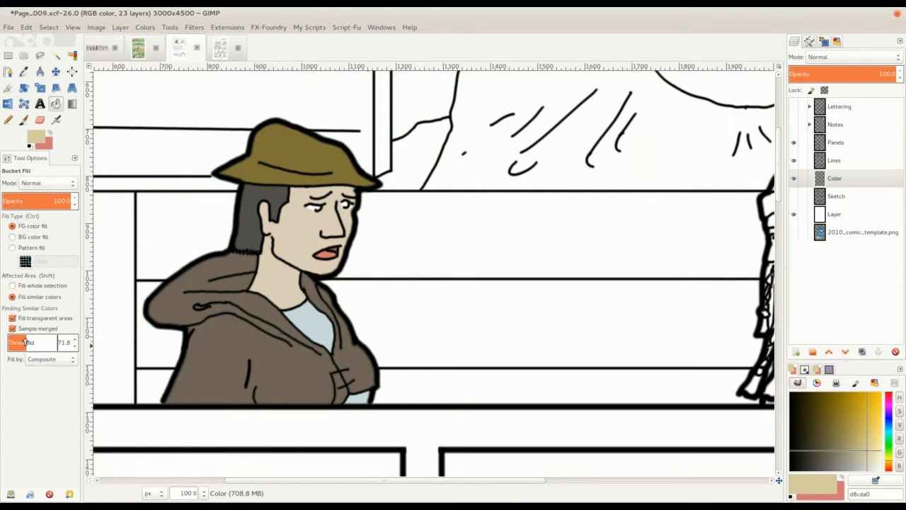
pyautogui.click(303, 155)
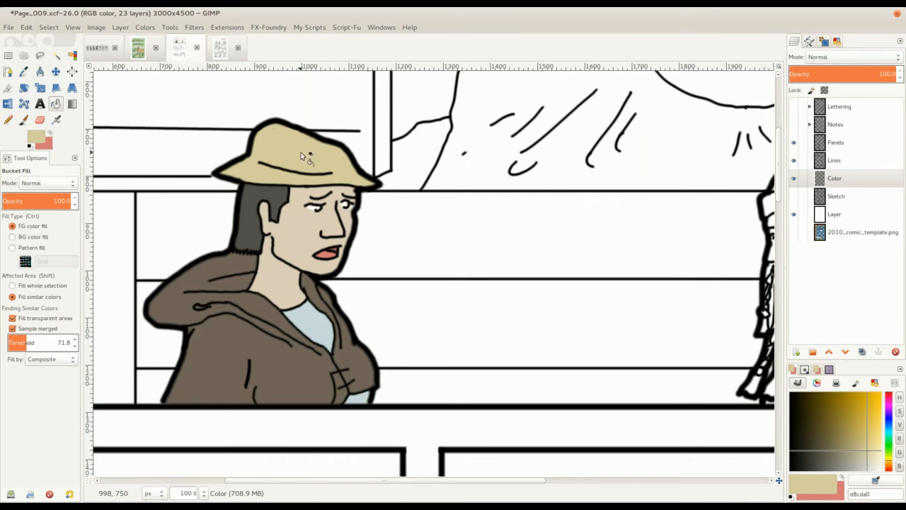
pyautogui.click(97, 50)
pyautogui.press('o')
pyautogui.press('p')
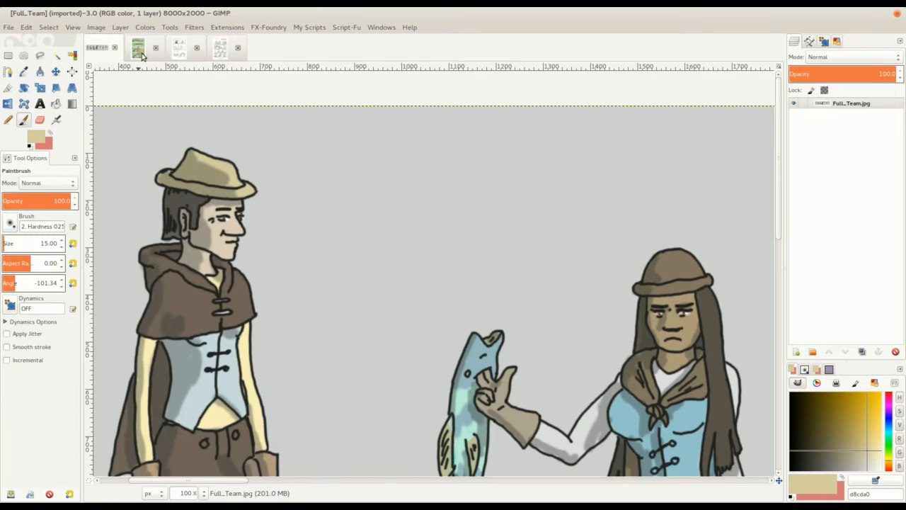
pyautogui.click(138, 48)
pyautogui.click(179, 48)
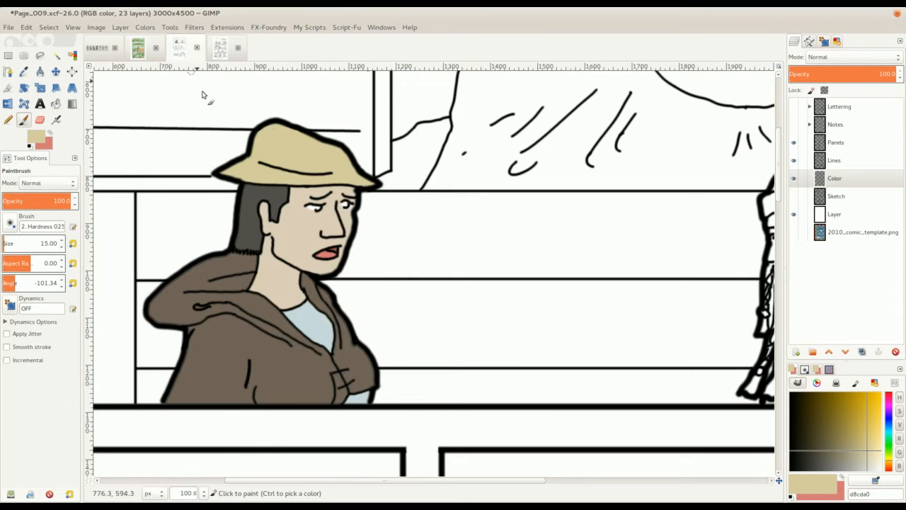
pyautogui.hotkey('shift', 'b')
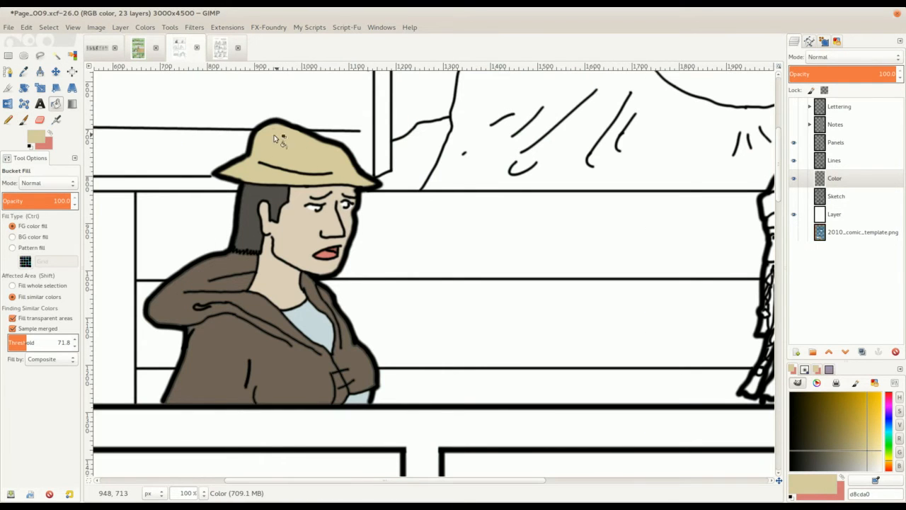
pyautogui.moveTo(289, 244); pyautogui.dragTo(279, 262)
pyautogui.scroll(-2, 270, 220)
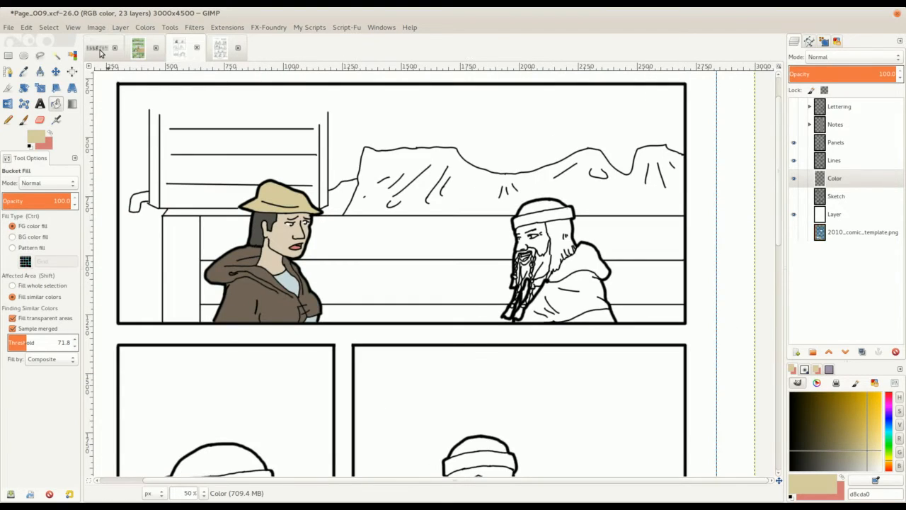
# Examine the hatted man's coloring on the finished Page_007 and compare it with his figure on Page_009
pyautogui.click(138, 48)
pyautogui.scroll(4, 297, 213)
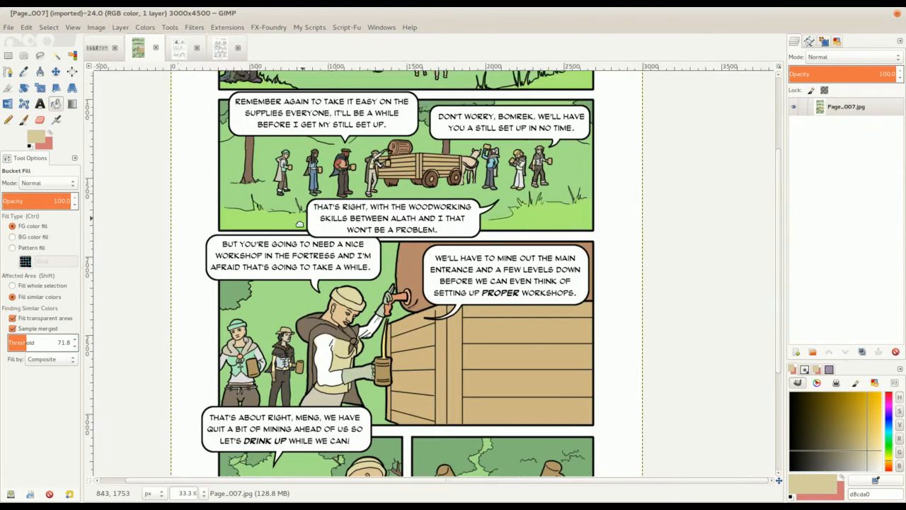
pyautogui.keyDown('ctrl'); pyautogui.scroll(1, 332, 188); pyautogui.keyUp('ctrl')
pyautogui.scroll(3, 329, 178)
pyautogui.keyDown('ctrl'); pyautogui.scroll(1, 354, 232); pyautogui.keyUp('ctrl')
pyautogui.scroll(-6, 354, 233)
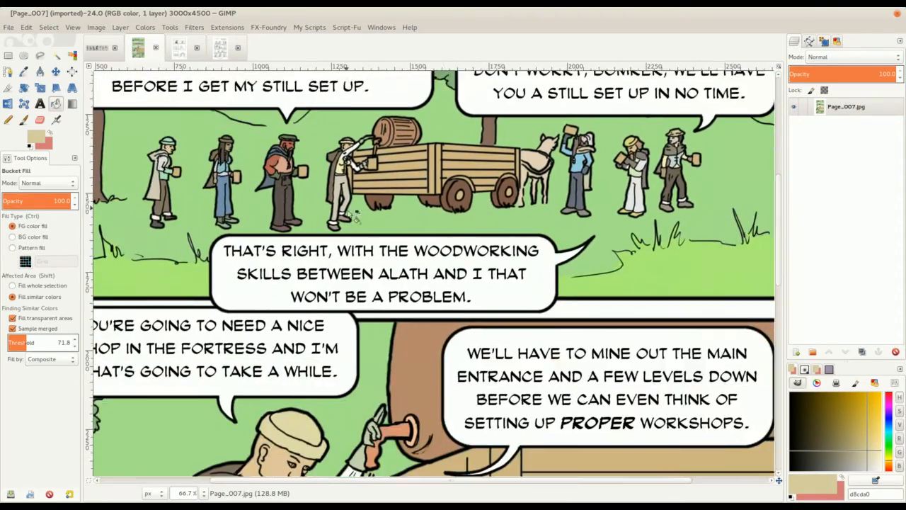
pyautogui.keyDown('ctrl'); pyautogui.scroll(-3, 345, 272); pyautogui.keyUp('ctrl')
pyautogui.keyDown('ctrl'); pyautogui.scroll(5, 345, 273); pyautogui.keyUp('ctrl')
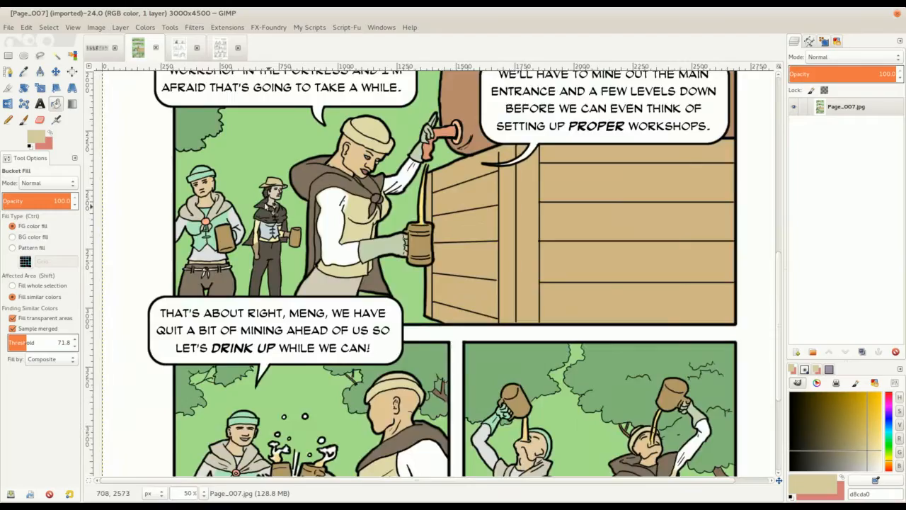
pyautogui.scroll(-1, 248, 187)
pyautogui.hscroll(1, 254, 186)
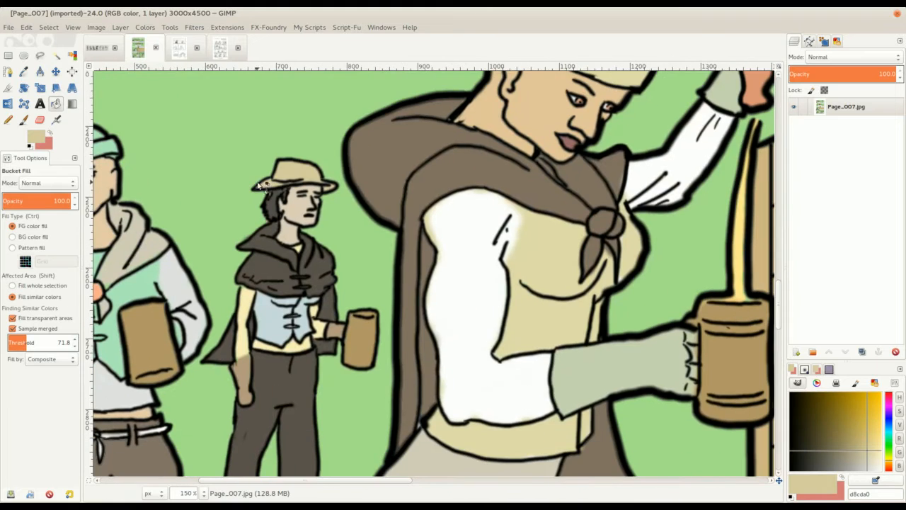
pyautogui.click(182, 51)
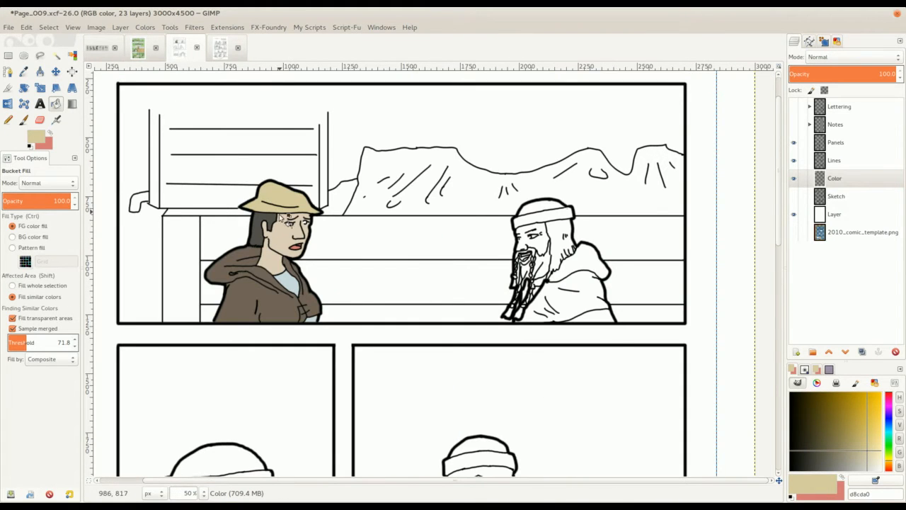
pyautogui.keyDown('ctrl'); pyautogui.scroll(3, 281, 218); pyautogui.keyUp('ctrl')
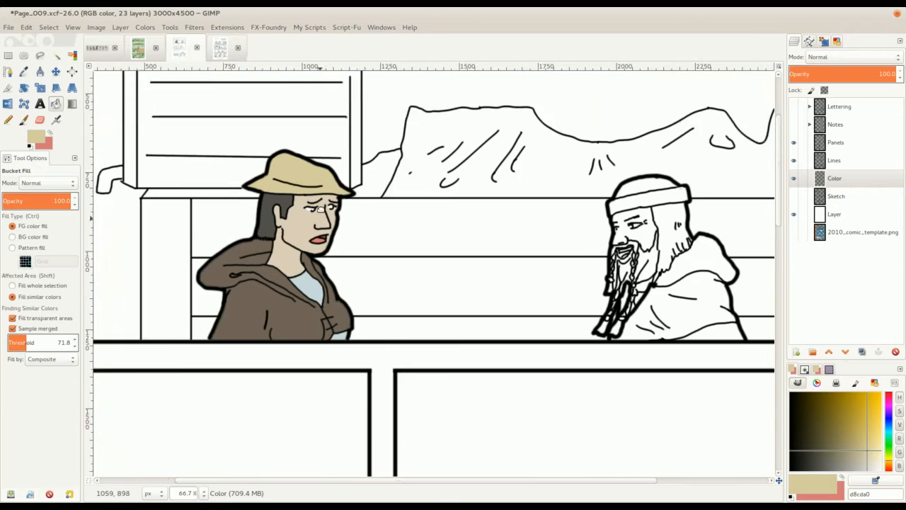
# Move the Color layer above the Lines layer and set its blend mode to Multiply
pyautogui.scroll(-1, 319, 209)
pyautogui.keyDown('ctrl'); pyautogui.scroll(2, 320, 120); pyautogui.keyUp('ctrl')
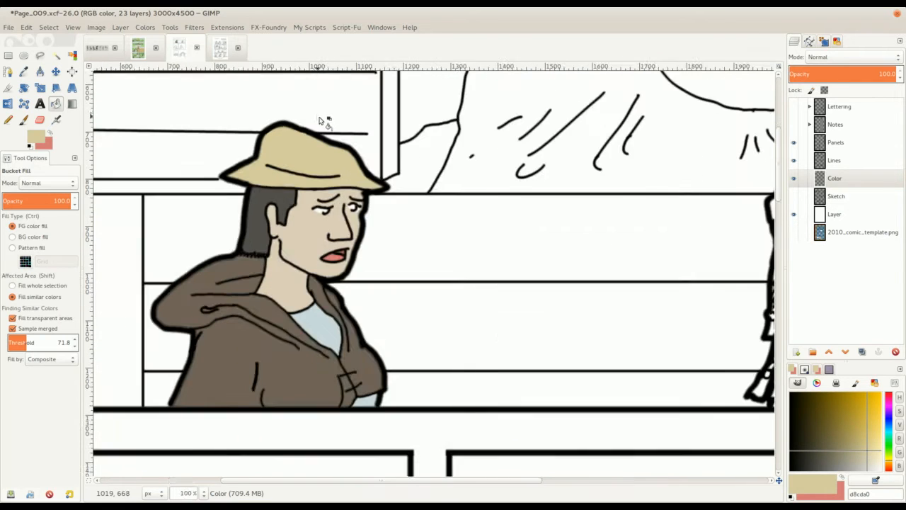
pyautogui.keyDown('ctrl'); pyautogui.scroll(-3, 323, 121); pyautogui.keyUp('ctrl')
pyautogui.moveTo(464, 177); pyautogui.dragTo(467, 181)
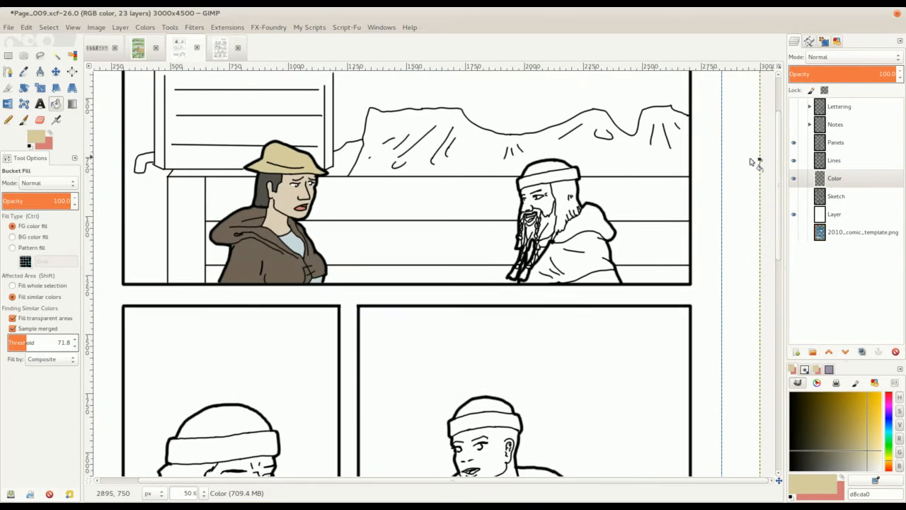
pyautogui.moveTo(839, 178); pyautogui.dragTo(842, 146)
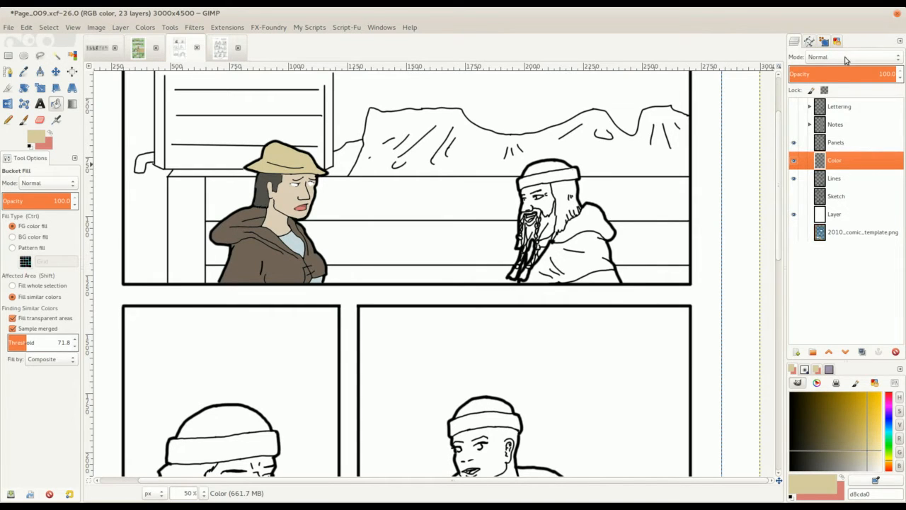
pyautogui.click(847, 60)
pyautogui.click(842, 171)
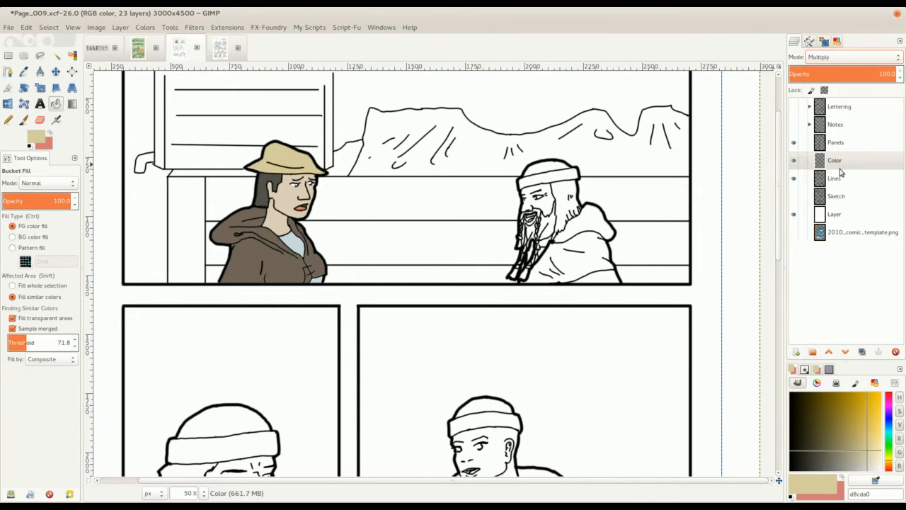
pyautogui.scroll(4, 413, 179)
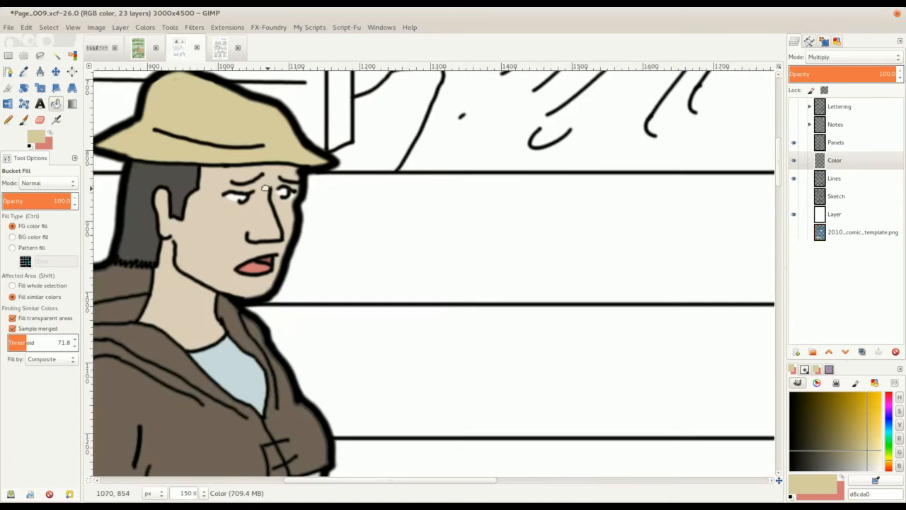
pyautogui.scroll(-3, 346, 195)
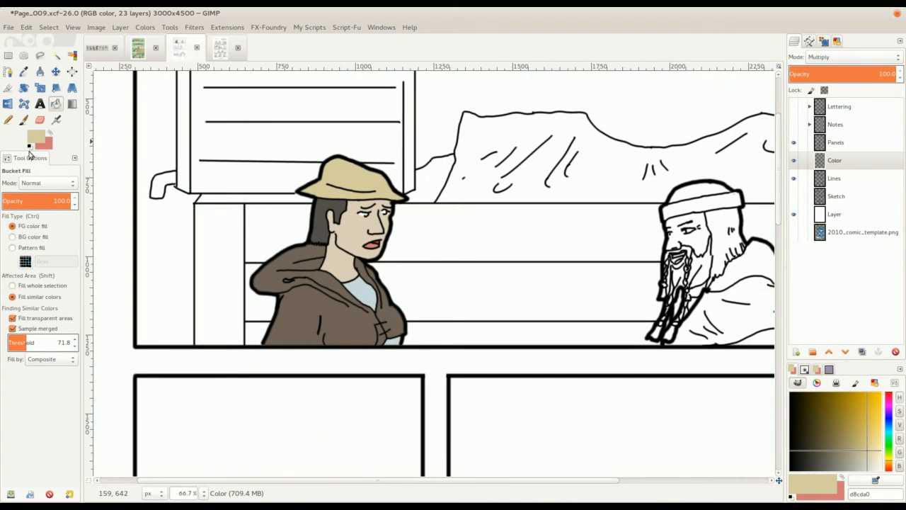
# Sample the yellow dcda85 of the bearded axe-bearer's cap from the Full_Team reference image and return to Page_009
pyautogui.hscroll(5, 399, 219)
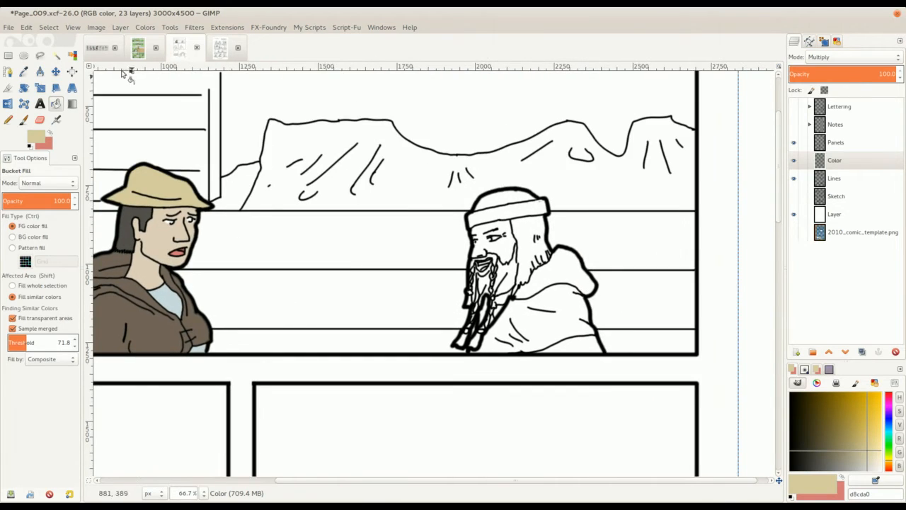
pyautogui.click(140, 48)
pyautogui.click(95, 51)
pyautogui.moveTo(381, 216); pyautogui.dragTo(283, 153)
pyautogui.scroll(-3, 283, 154)
pyautogui.moveTo(536, 240); pyautogui.dragTo(327, 230)
pyautogui.moveTo(650, 219); pyautogui.dragTo(429, 234)
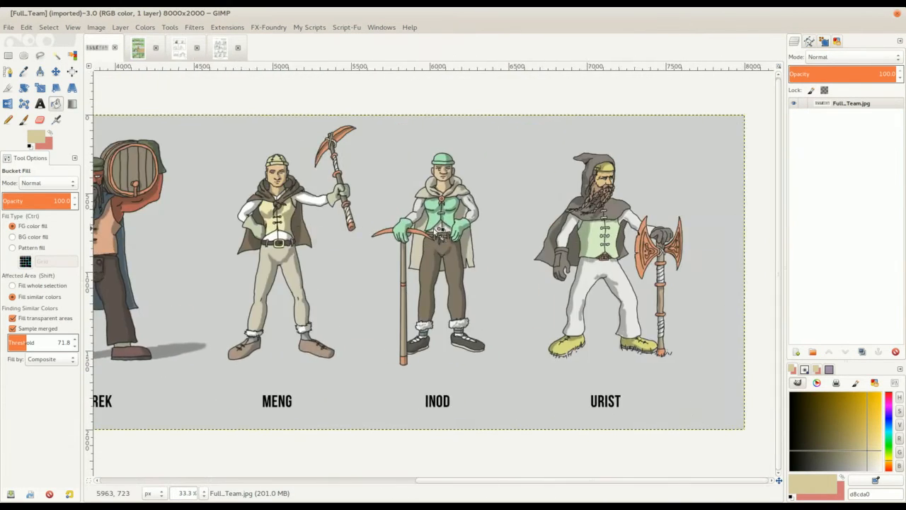
pyautogui.moveTo(599, 186); pyautogui.dragTo(465, 201)
pyautogui.scroll(2, 467, 204)
pyautogui.press('o')
pyautogui.click(491, 156)
pyautogui.press('p')
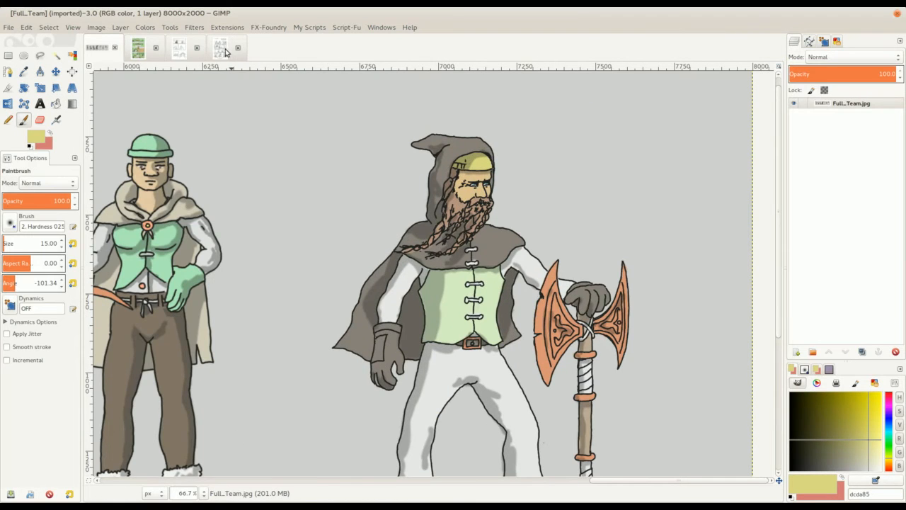
pyautogui.click(220, 47)
pyautogui.click(179, 48)
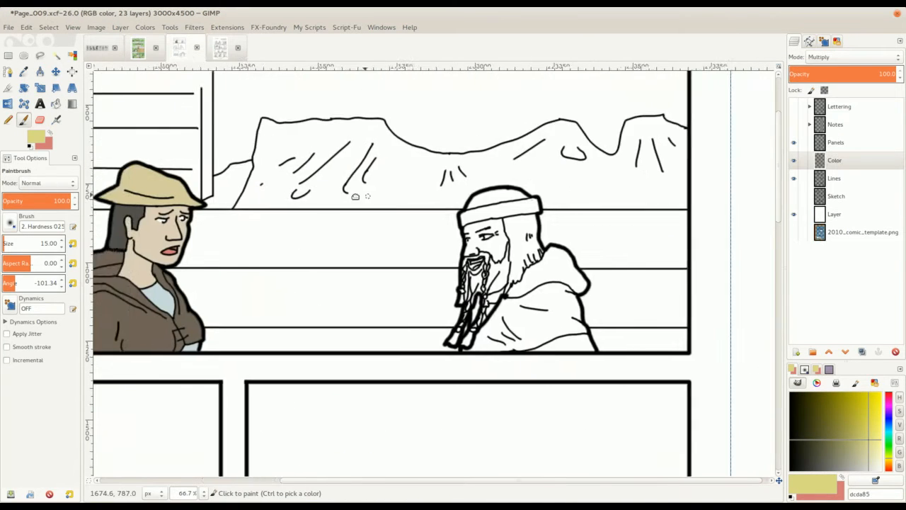
# Bucket-fill the bearded man's cap with dcda85 and touch up its edges with the Paintbrush at size 55
pyautogui.hotkey('shift', 'b')
pyautogui.click(423, 228)
pyautogui.click(447, 234)
pyautogui.press('1')
pyautogui.press('p')
pyautogui.hotkey('shift', ']')
pyautogui.moveTo(464, 227)
pyautogui.mouseDown()
pyautogui.moveTo(404, 225)
pyautogui.moveTo(385, 246)
pyautogui.mouseUp()
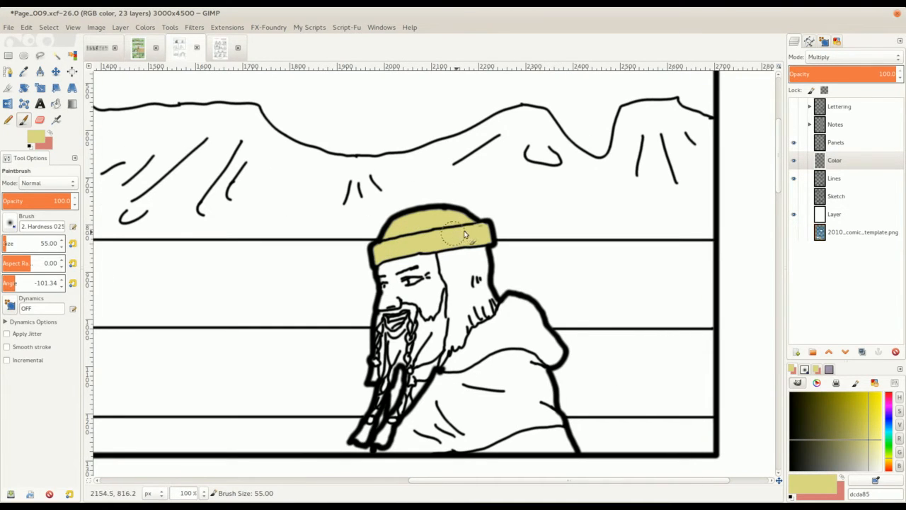
pyautogui.press('+')
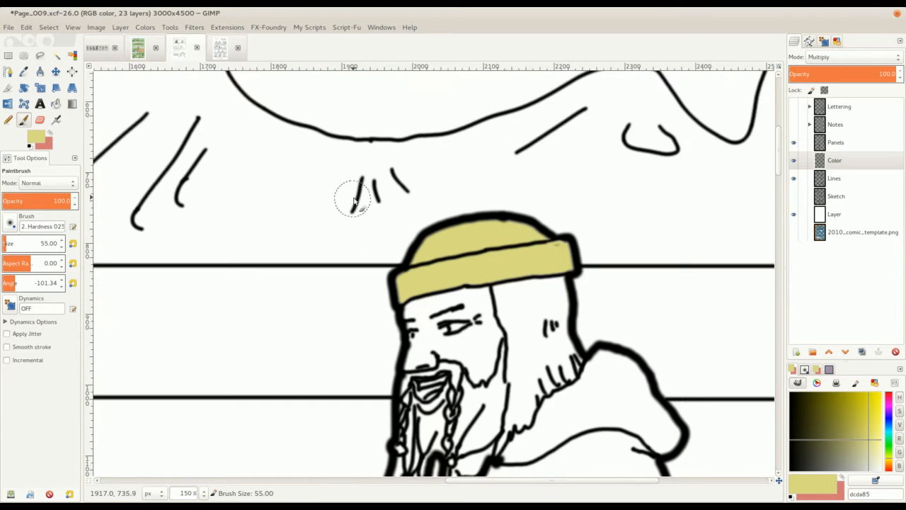
pyautogui.press('-')
pyautogui.press('-')
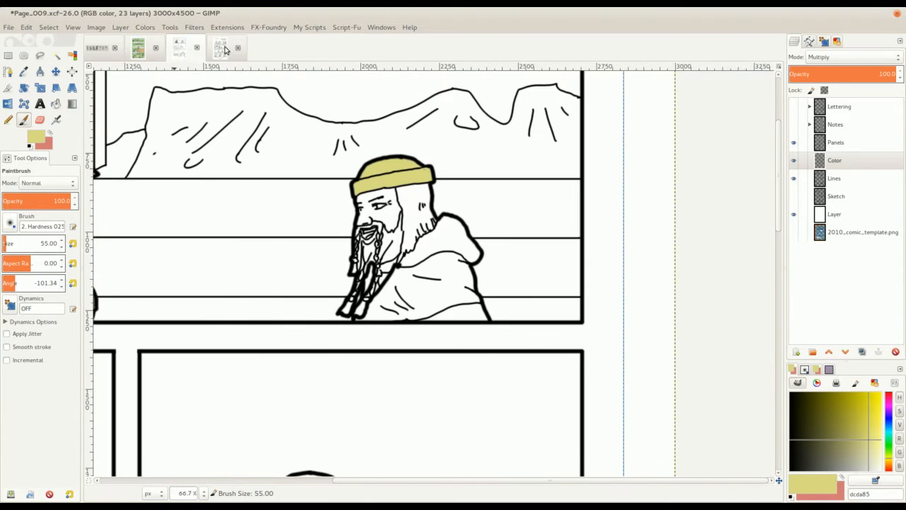
# Sample the skin tone dfc393 from the bearded character's face in Full_Team and return to Page_009 with Bucket Fill active
pyautogui.click(222, 48)
pyautogui.click(139, 49)
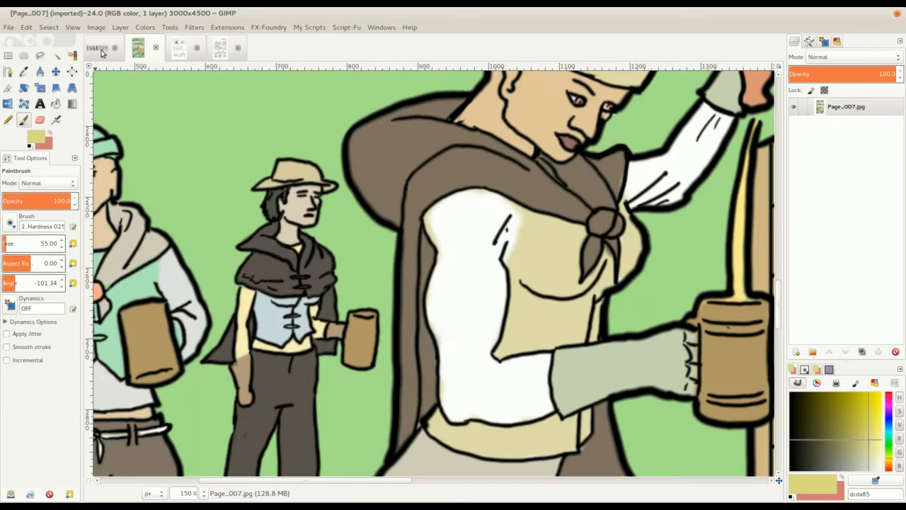
pyautogui.click(100, 49)
pyautogui.press('o')
pyautogui.click(467, 174)
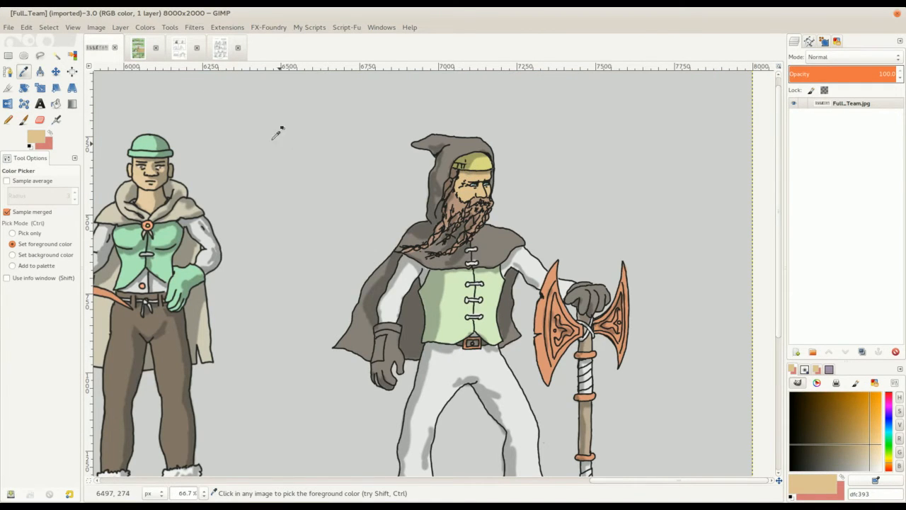
pyautogui.click(141, 48)
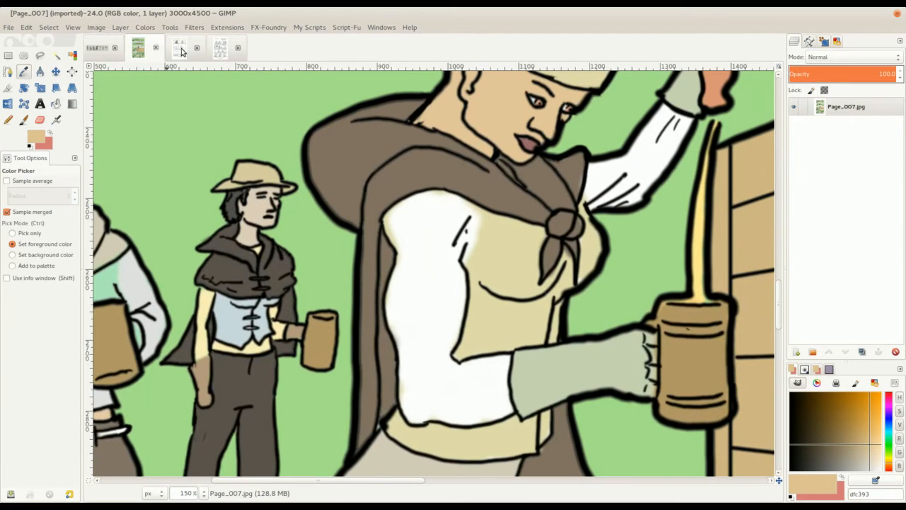
pyautogui.click(180, 48)
pyautogui.hotkey('shift', 'b')
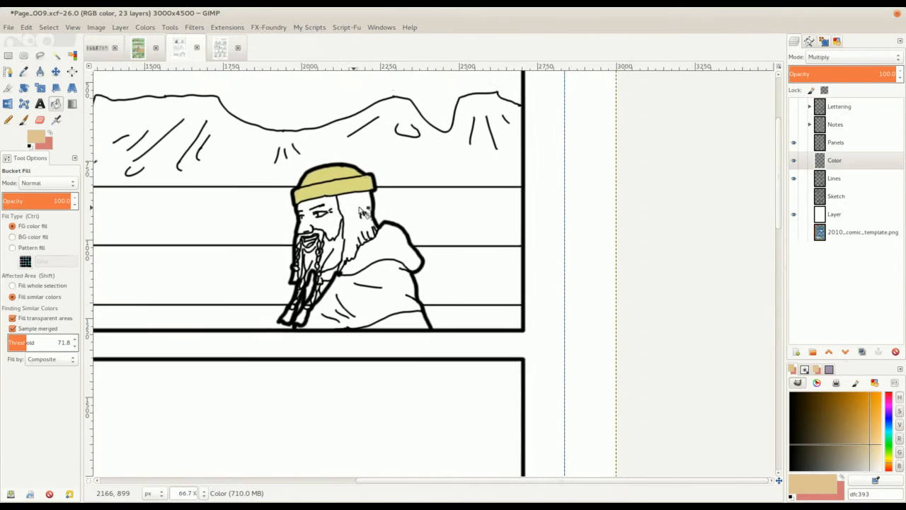
# Try to bucket-fill the area beside the bearded man's face with dfc393, checking it against the Full_Team reference
pyautogui.scroll(1, 352, 204)
pyautogui.click(347, 205)
pyautogui.scroll(2, 343, 203)
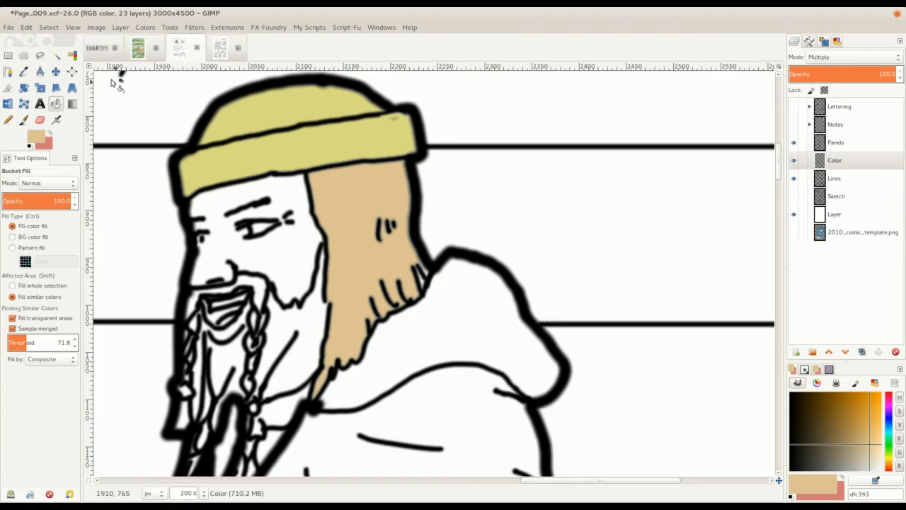
pyautogui.click(99, 49)
pyautogui.moveTo(400, 201); pyautogui.dragTo(356, 210)
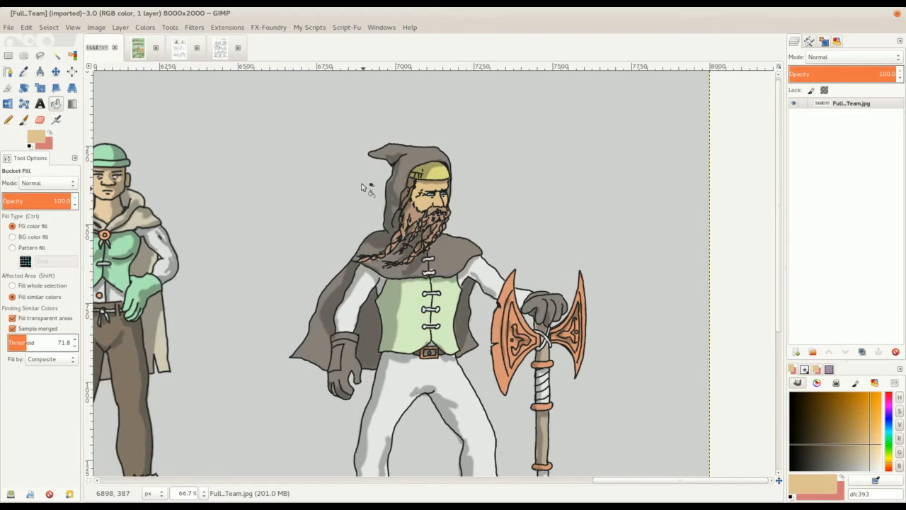
pyautogui.click(180, 50)
pyautogui.hotkey('ctrl', 'z')
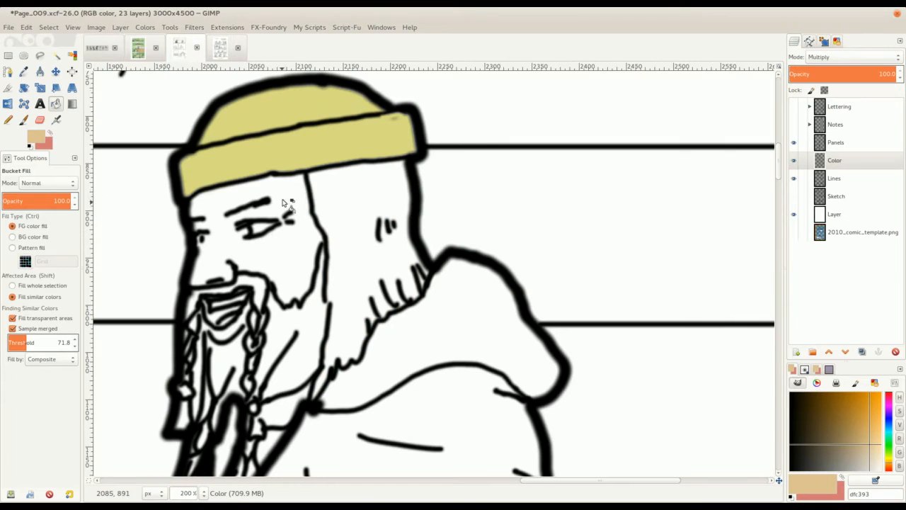
# Bucket-fill the bearded man's face with dfc393 and paint the white of his far eye with ffffff at brush size 25
pyautogui.click(294, 191)
pyautogui.moveTo(250, 204); pyautogui.dragTo(312, 186)
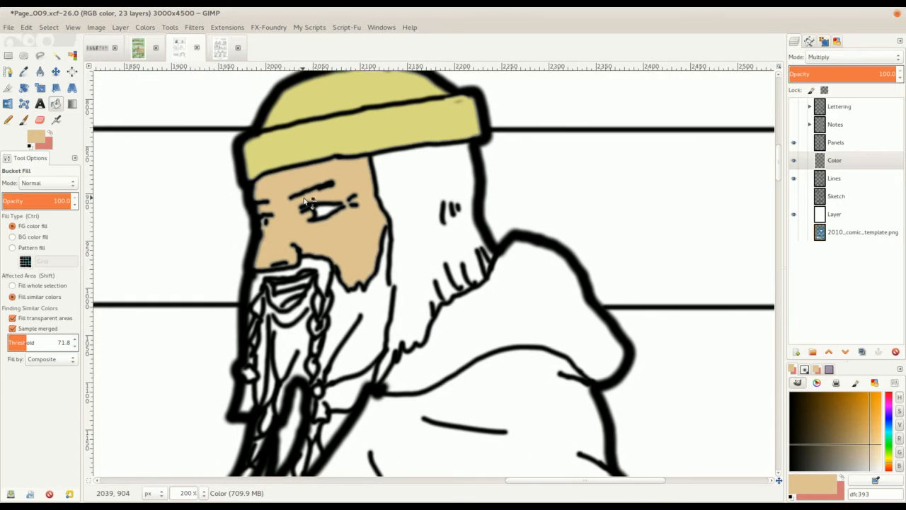
pyautogui.press('o')
pyautogui.click(328, 211)
pyautogui.press('p')
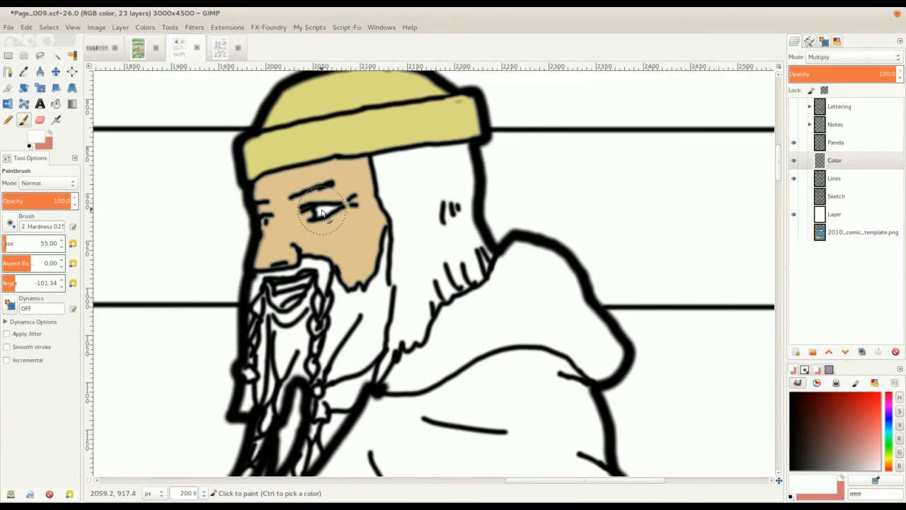
pyautogui.press('{')
pyautogui.moveTo(266, 223); pyautogui.dragTo(266, 224)
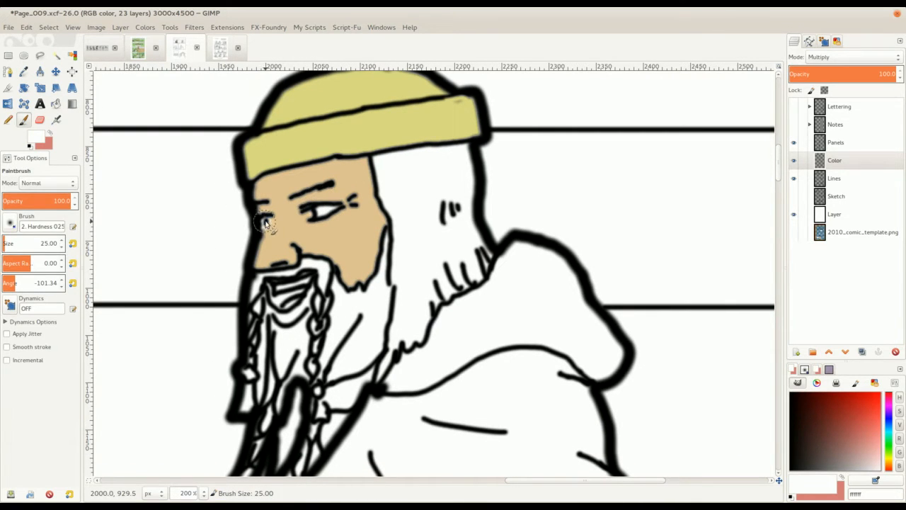
# Sample the beard brown b79481 from the Full_Team reference, return to Page_009 and close the extra line-art page image
pyautogui.click(100, 50)
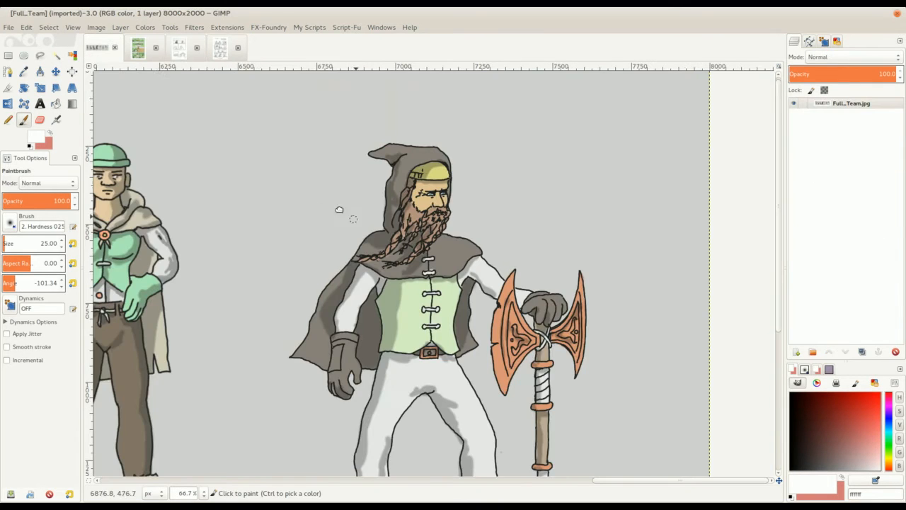
pyautogui.scroll(2, 368, 211)
pyautogui.press('o')
pyautogui.click(396, 214)
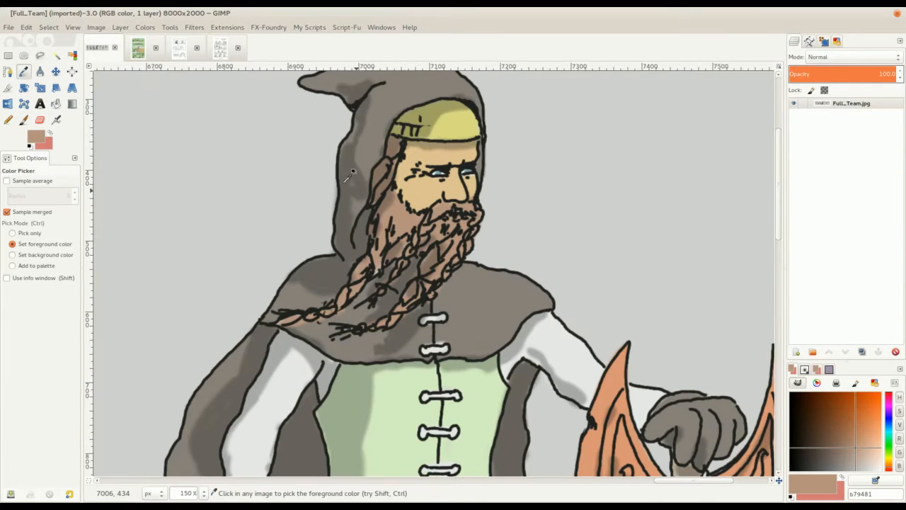
pyautogui.click(217, 51)
pyautogui.click(179, 48)
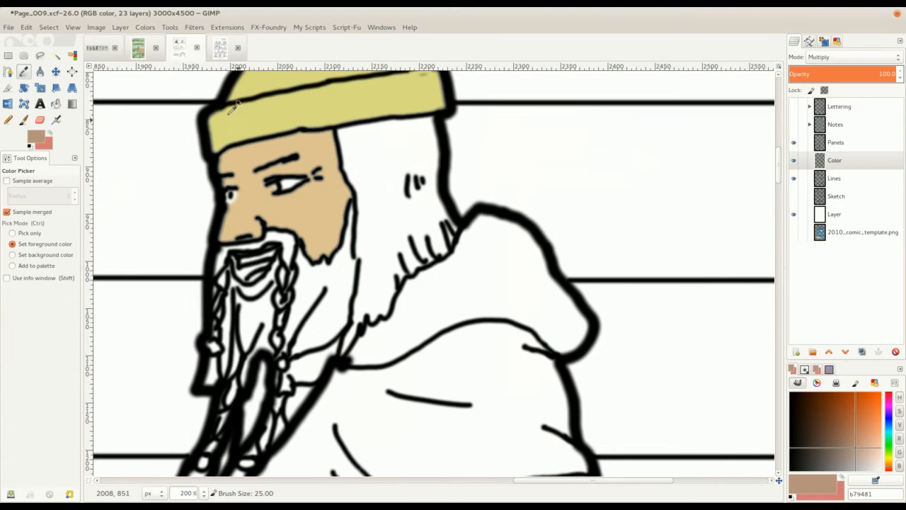
pyautogui.click(241, 47)
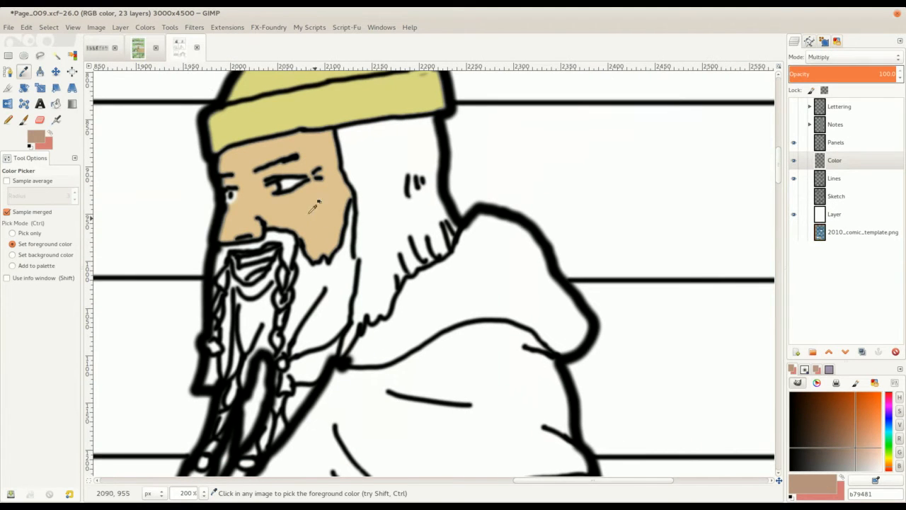
# Try to bucket-fill the man's beard with b79481 at a Threshold of 71.8
pyautogui.hotkey('shift', 'b')
pyautogui.click(325, 261)
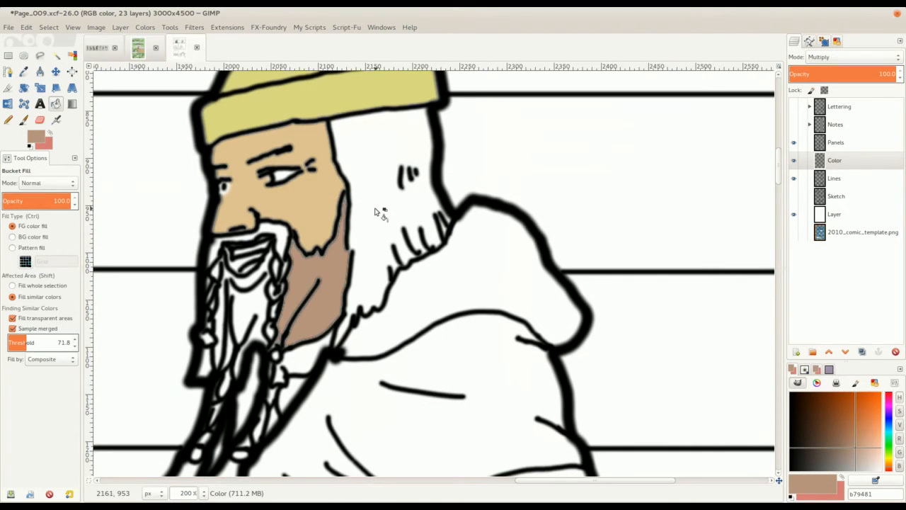
pyautogui.scroll(1, 375, 210)
pyautogui.moveTo(232, 304); pyautogui.dragTo(291, 237)
pyautogui.hotkey('ctrl', 'z')
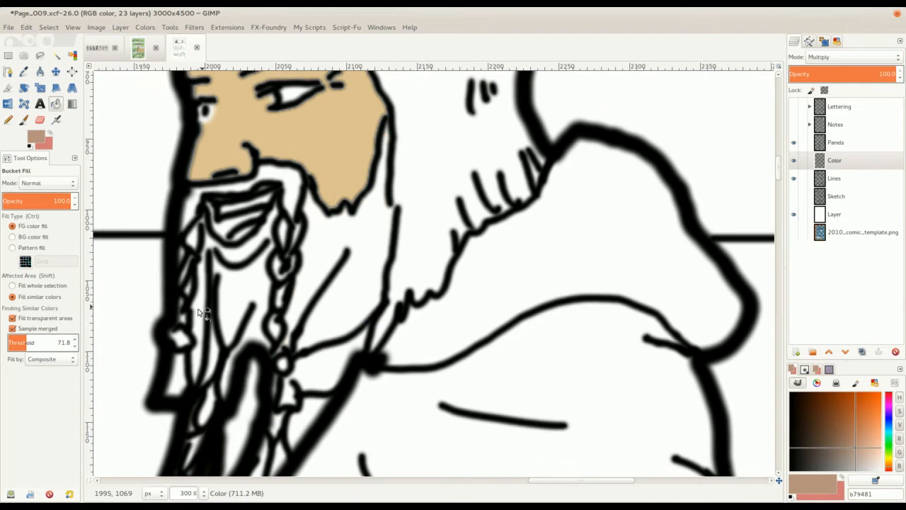
# Raise the Bucket Fill Threshold to 162.4 for filling the beard
pyautogui.moveTo(42, 342); pyautogui.dragTo(48, 343)
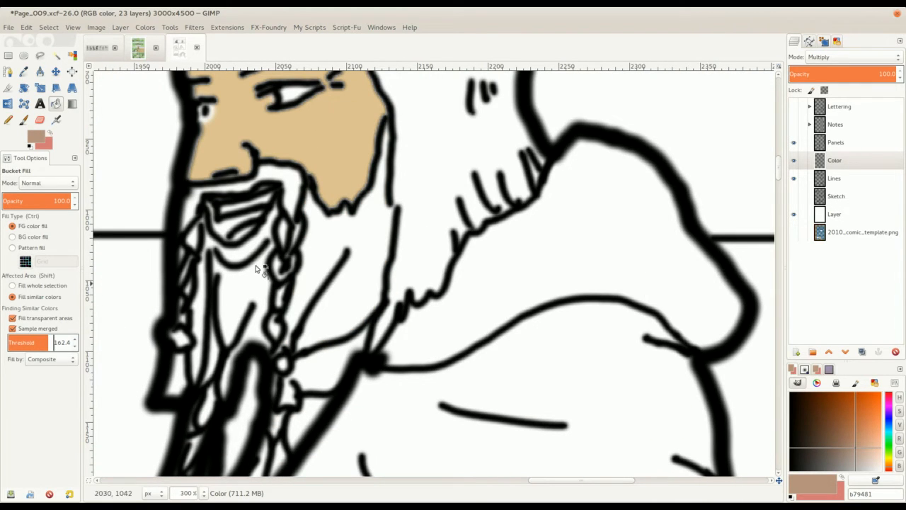
pyautogui.click(372, 232)
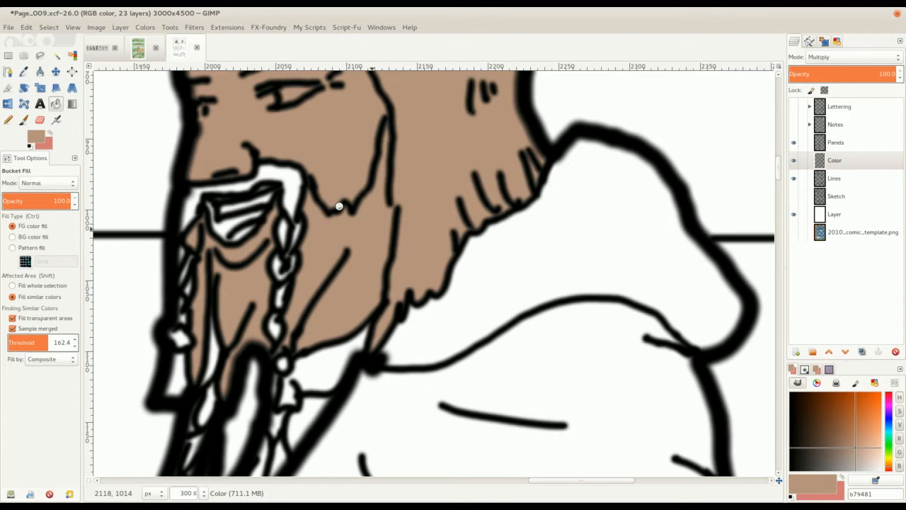
pyautogui.hotkey('ctrl', 'z')
pyautogui.scroll(1, 339, 208)
pyautogui.hscroll(1, 323, 264)
pyautogui.scroll(1, 337, 262)
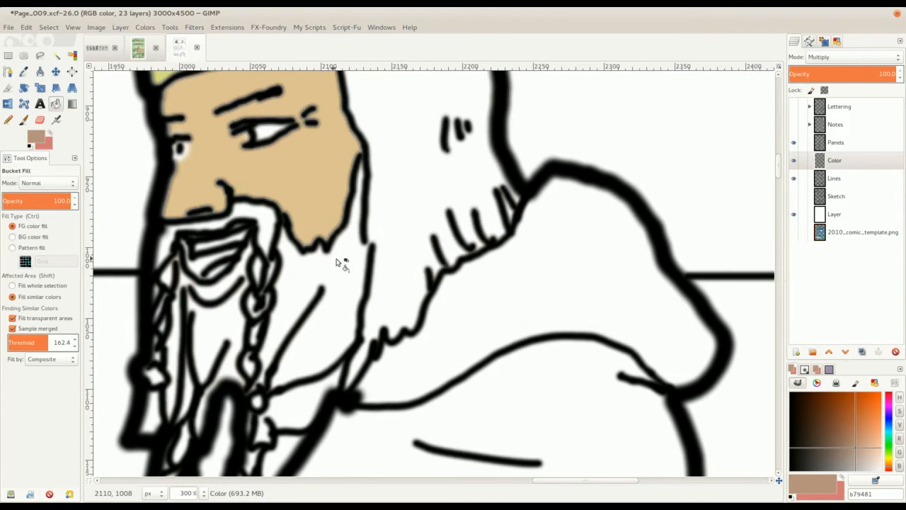
pyautogui.click(344, 270)
pyautogui.hotkey('ctrl', 'z')
# Bucket-fill the bearded man's hair, beard and moustache with brown b79481
pyautogui.click(340, 269)
pyautogui.hscroll(-2, 258, 301)
pyautogui.scroll(-1, 258, 301)
pyautogui.click(277, 308)
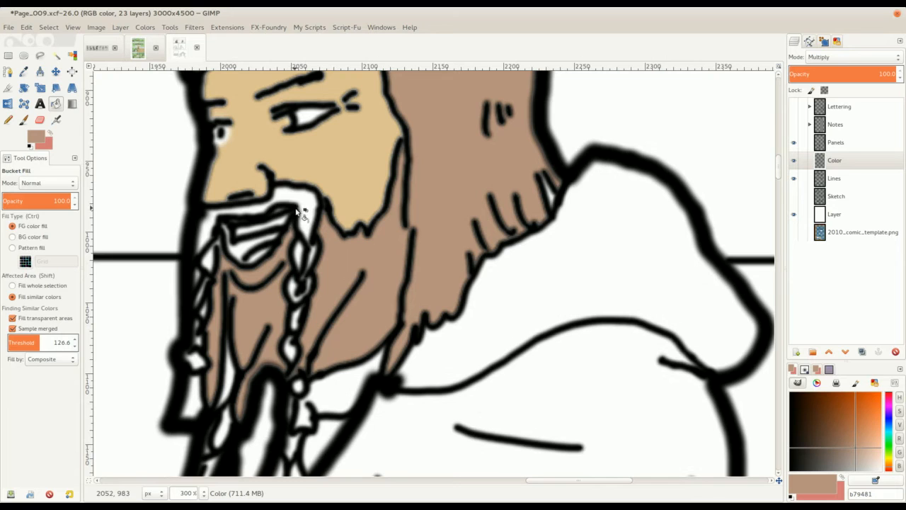
pyautogui.click(297, 211)
# Paint the bearded man's braids and the remaining white beard tips brown using a size 25 Paintbrush
pyautogui.press('p')
pyautogui.moveTo(305, 242)
pyautogui.mouseDown()
pyautogui.moveTo(297, 303)
pyautogui.moveTo(306, 426)
pyautogui.mouseUp()
pyautogui.moveTo(202, 237)
pyautogui.mouseDown()
pyautogui.moveTo(207, 280)
pyautogui.moveTo(201, 403)
pyautogui.moveTo(190, 373)
pyautogui.moveTo(194, 393)
pyautogui.moveTo(231, 345)
pyautogui.moveTo(220, 376)
pyautogui.moveTo(216, 441)
pyautogui.mouseUp()
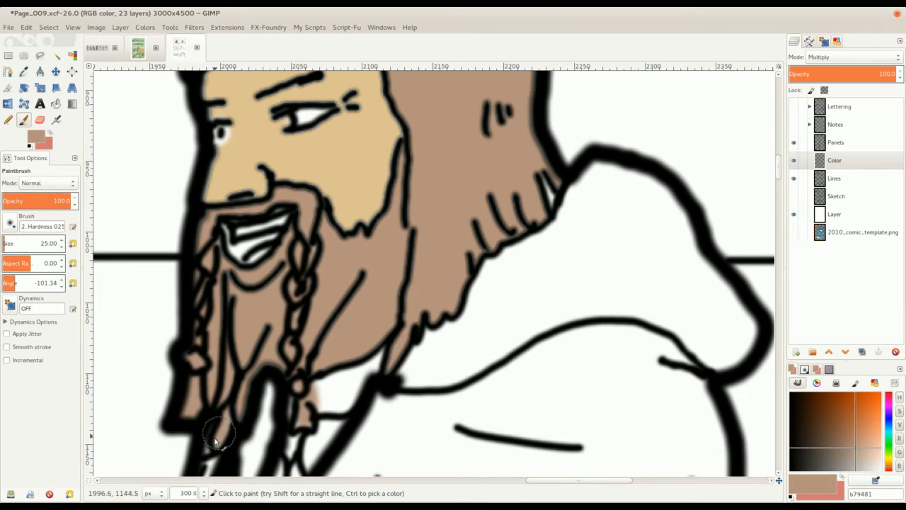
pyautogui.scroll(-1, 303, 254)
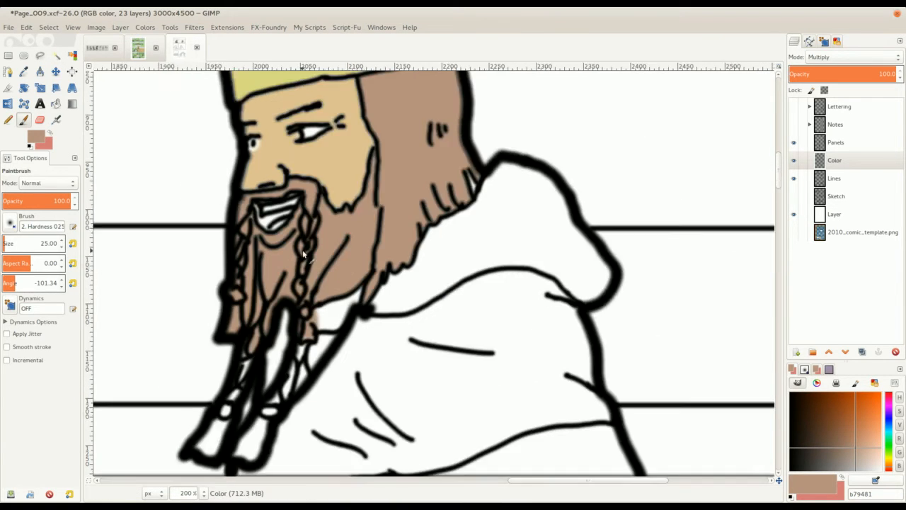
pyautogui.scroll(-2, 303, 252)
pyautogui.scroll(2, 277, 331)
pyautogui.moveTo(277, 275)
pyautogui.mouseDown()
pyautogui.moveTo(233, 374)
pyautogui.moveTo(294, 341)
pyautogui.moveTo(269, 380)
pyautogui.moveTo(276, 378)
pyautogui.moveTo(298, 337)
pyautogui.mouseUp()
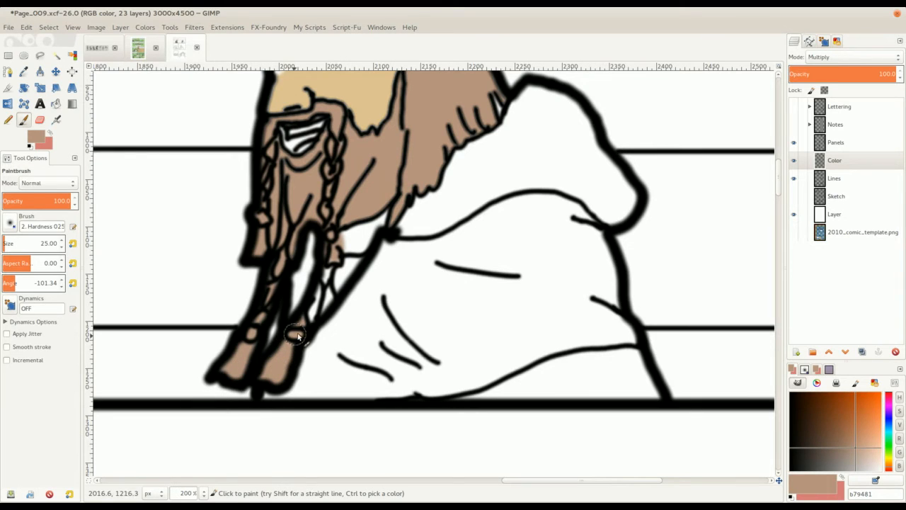
pyautogui.moveTo(323, 296)
pyautogui.mouseDown()
pyautogui.moveTo(353, 234)
pyautogui.moveTo(349, 248)
pyautogui.moveTo(376, 236)
pyautogui.moveTo(335, 290)
pyautogui.mouseUp()
# Sample the skin tone dfc393 from the bearded man's forehead and touch up the front edge of his face
pyautogui.scroll(3, 361, 191)
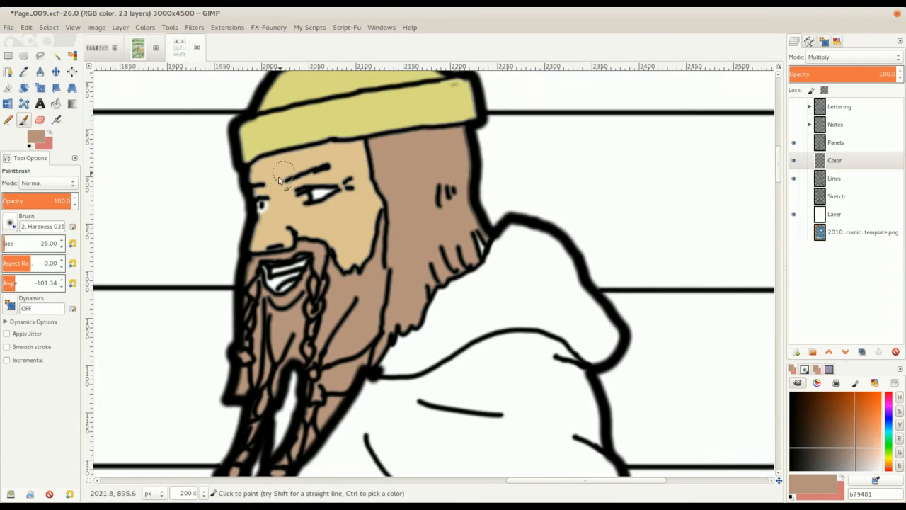
pyautogui.scroll(2, 300, 196)
pyautogui.keyDown('ctrl'); pyautogui.click(282, 254); pyautogui.keyUp('ctrl')
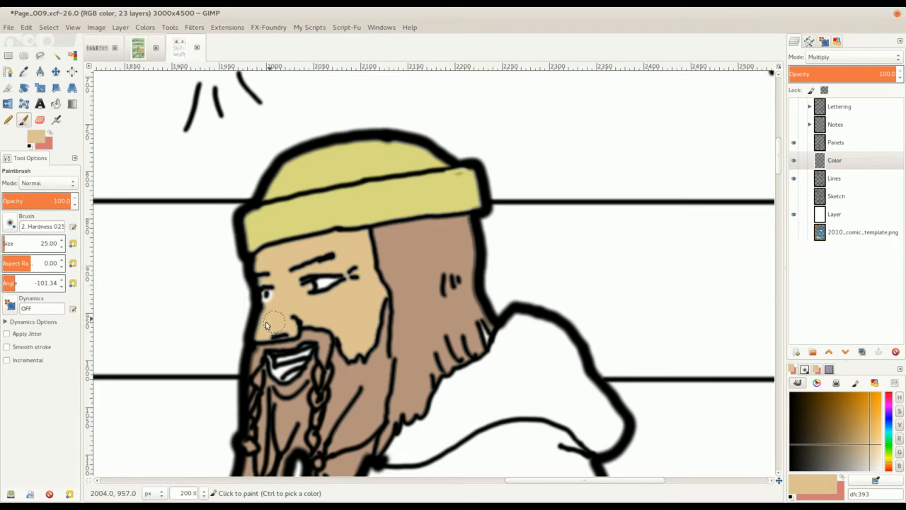
pyautogui.moveTo(280, 293); pyautogui.dragTo(276, 278)
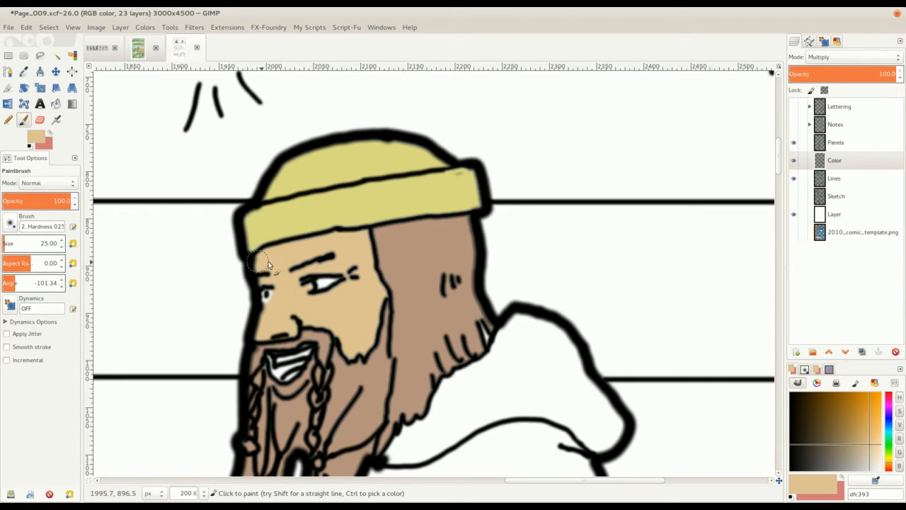
# Undo the last stroke and sample the brown b79481 from the bearded man's hair
pyautogui.moveTo(439, 333)
pyautogui.mouseDown()
pyautogui.moveTo(413, 282)
pyautogui.moveTo(454, 277)
pyautogui.mouseUp()
pyautogui.hotkey('ctrl', 'z')
pyautogui.keyDown('ctrl'); pyautogui.click(435, 255); pyautogui.keyUp('ctrl')
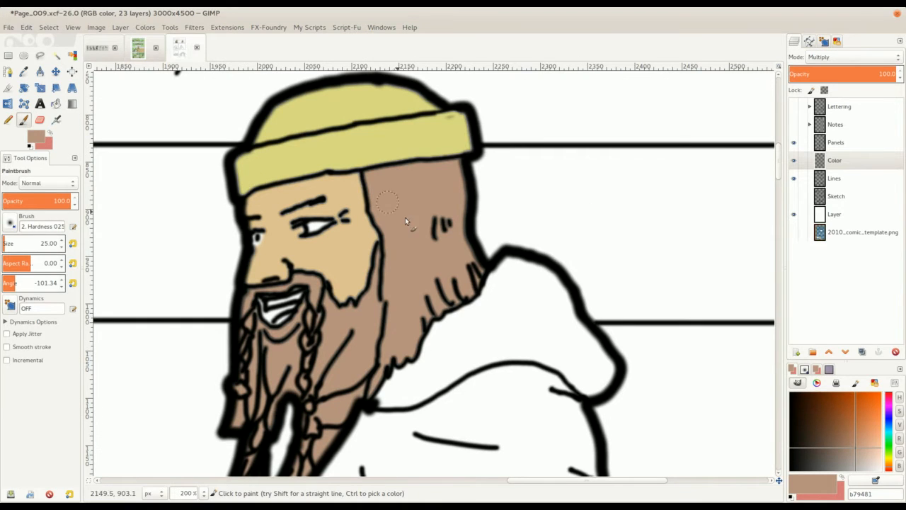
pyautogui.scroll(-2, 374, 205)
pyautogui.scroll(1, 357, 210)
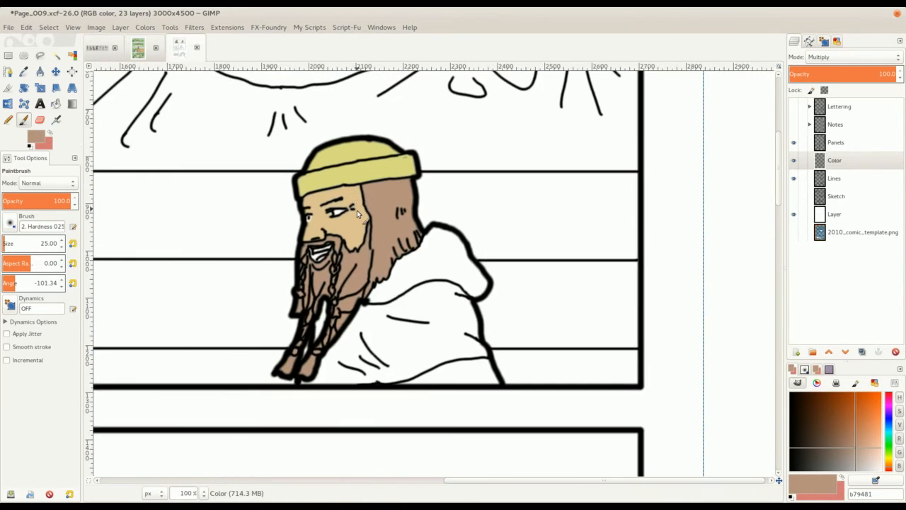
pyautogui.scroll(1, 354, 206)
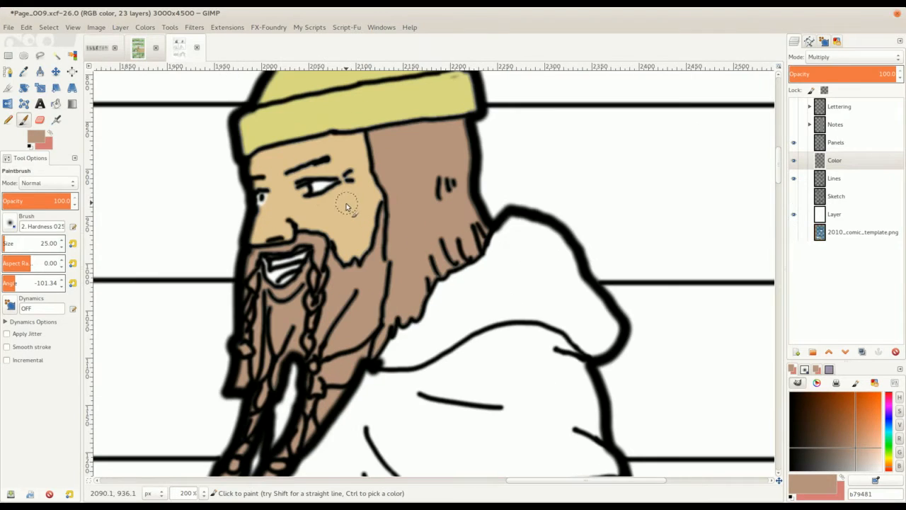
# Set the foreground to dark red a45b5b and paint the inside of the bearded man's mouth with a size 15 brush
pyautogui.click(50, 136)
pyautogui.click(37, 139)
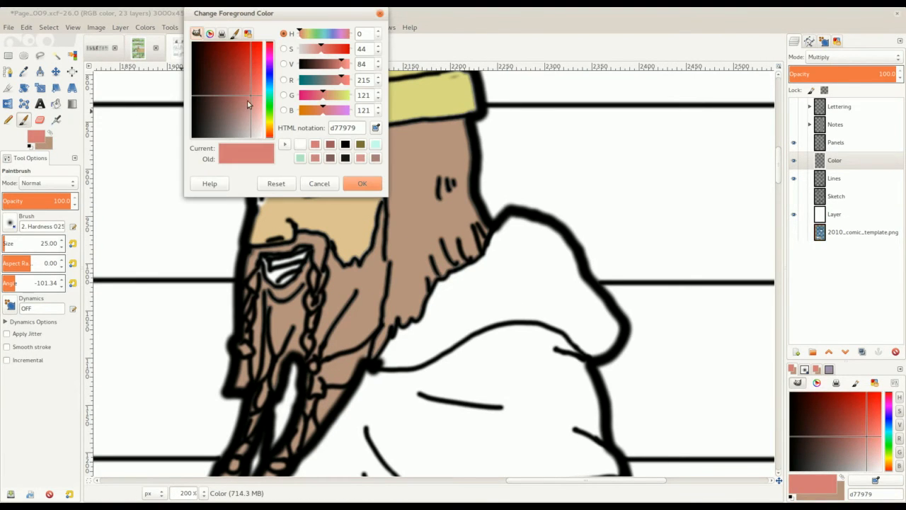
pyautogui.click(247, 105)
pyautogui.click(358, 184)
pyautogui.scroll(-1, 351, 192)
pyautogui.hotkey('shift', '[')
pyautogui.moveTo(278, 249)
pyautogui.mouseDown()
pyautogui.moveTo(290, 242)
pyautogui.moveTo(270, 236)
pyautogui.mouseUp()
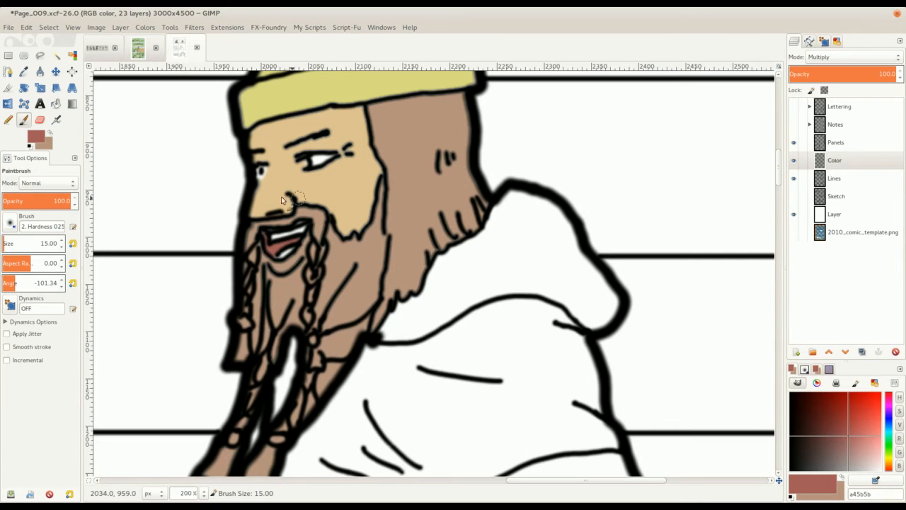
# Change the foreground to light red e87474 and paint the bearded man's tongue with a size 5 brush
pyautogui.click(34, 142)
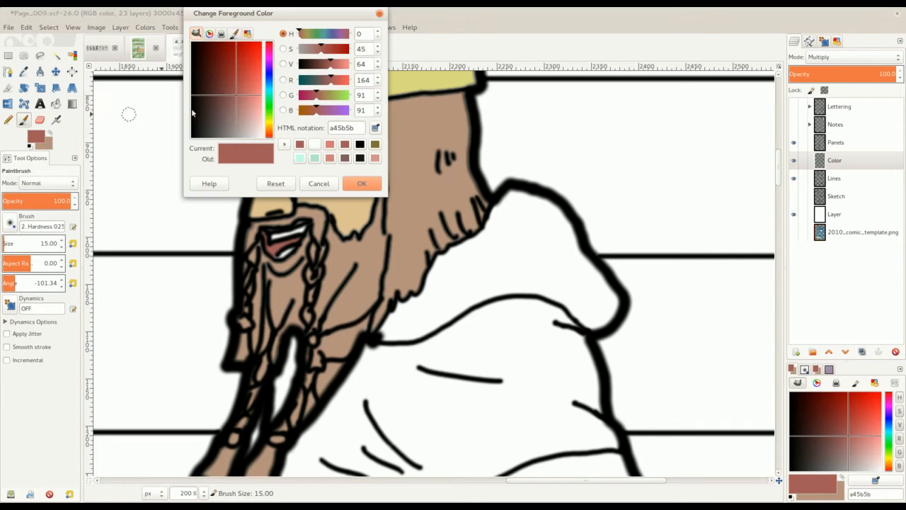
pyautogui.click(243, 89)
pyautogui.click(360, 184)
pyautogui.press('[')
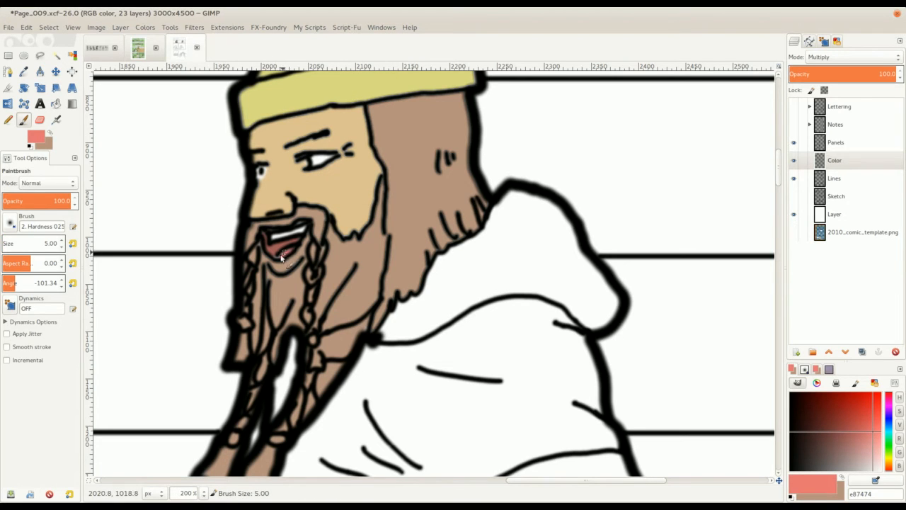
pyautogui.scroll(-2, 290, 197)
pyautogui.moveTo(279, 200); pyautogui.dragTo(301, 189)
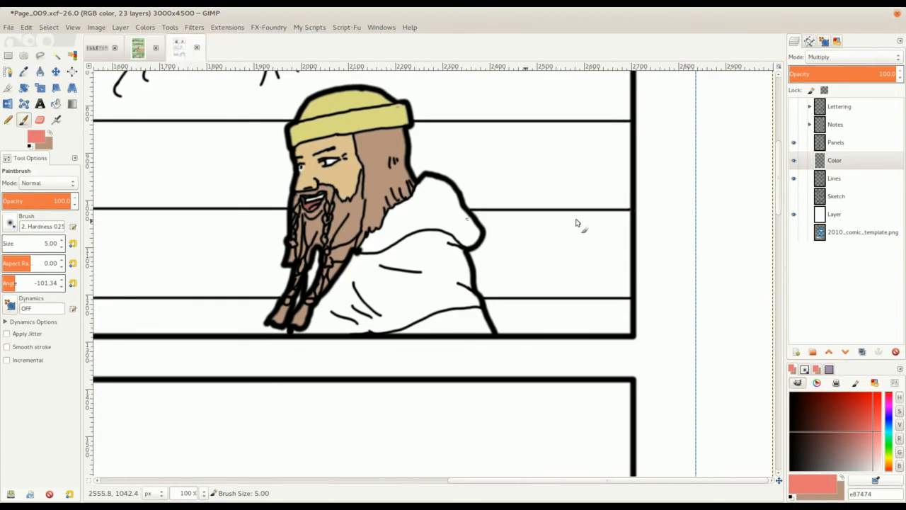
# Show the Sketch layer and make it active, working in the panel with the beardless man in the cloak
pyautogui.click(794, 197)
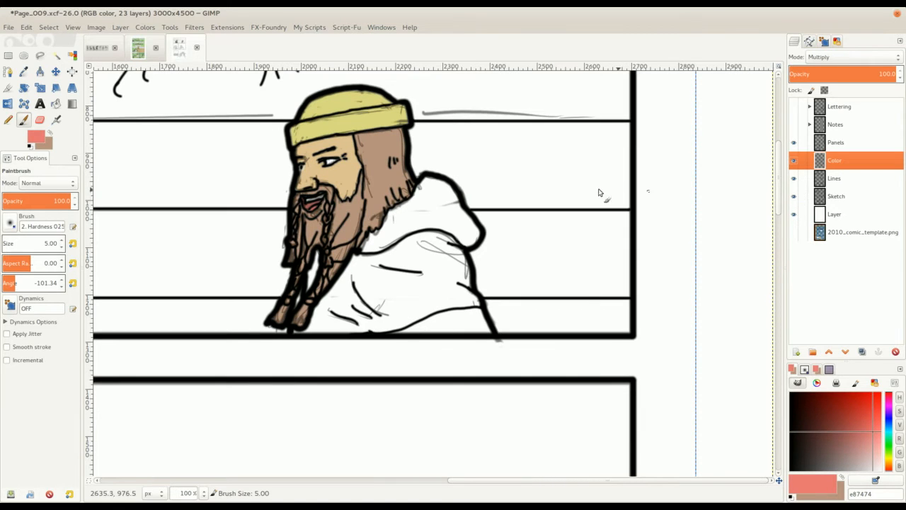
pyautogui.click(857, 199)
pyautogui.moveTo(267, 175); pyautogui.dragTo(425, 241)
pyautogui.scroll(-2, 423, 239)
pyautogui.scroll(-5, 343, 252)
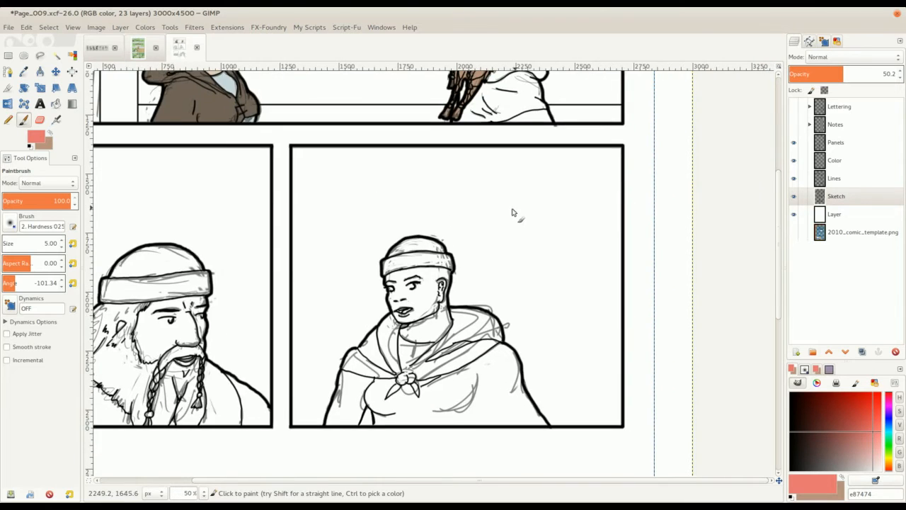
pyautogui.scroll(3, 514, 213)
pyautogui.scroll(-1, 454, 226)
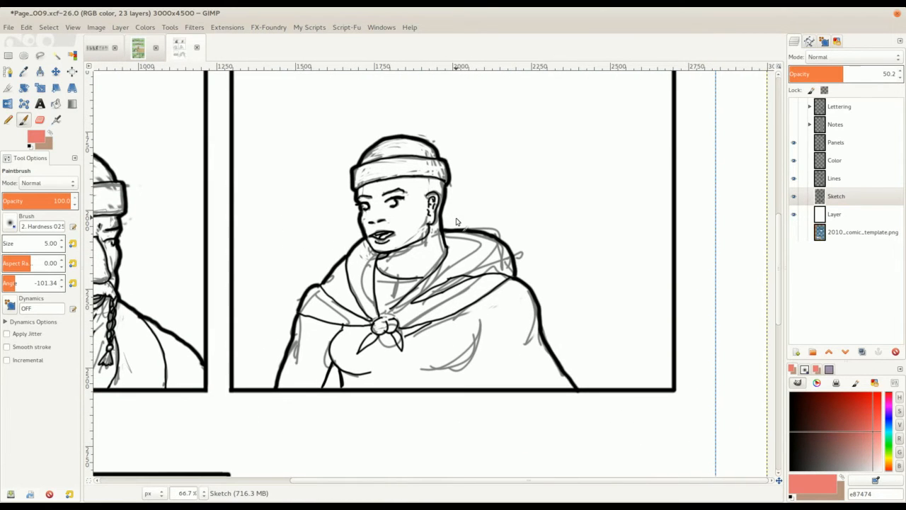
# Toggle the Lines and Sketch layers' visibility to compare the inked lines with the underlying sketch
pyautogui.click(793, 179)
pyautogui.click(794, 178)
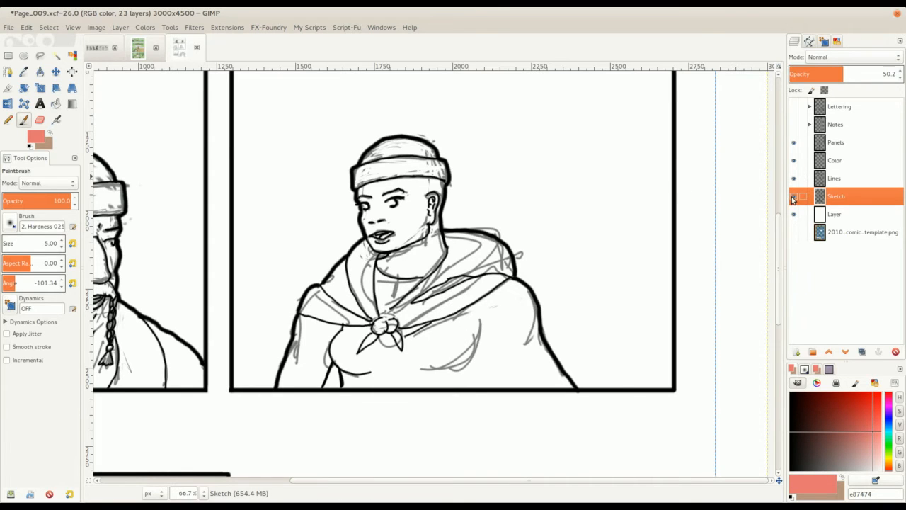
pyautogui.click(793, 197)
pyautogui.click(794, 180)
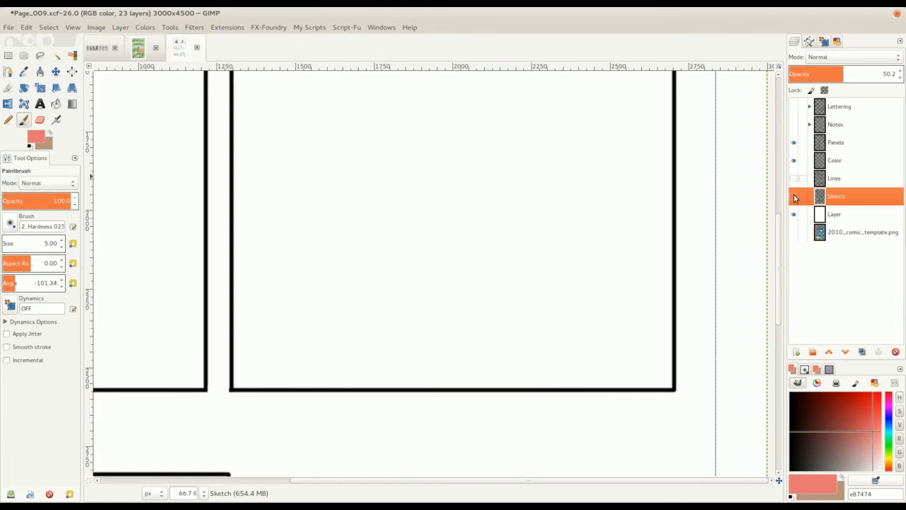
pyautogui.click(794, 192)
pyautogui.click(793, 178)
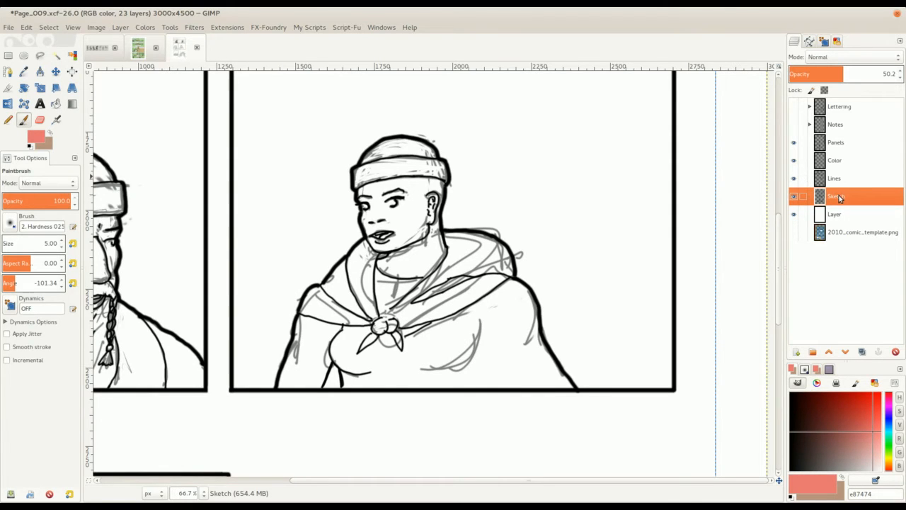
# Erase stray sketch marks around the beardless man's hat, face and neck using a size 35 Eraser
pyautogui.hotkey('shift', 'e')
pyautogui.hotkey('shift', ']')
pyautogui.hotkey('shift', ']')
pyautogui.hotkey('shift', ']')
pyautogui.press('+')
pyautogui.press('+')
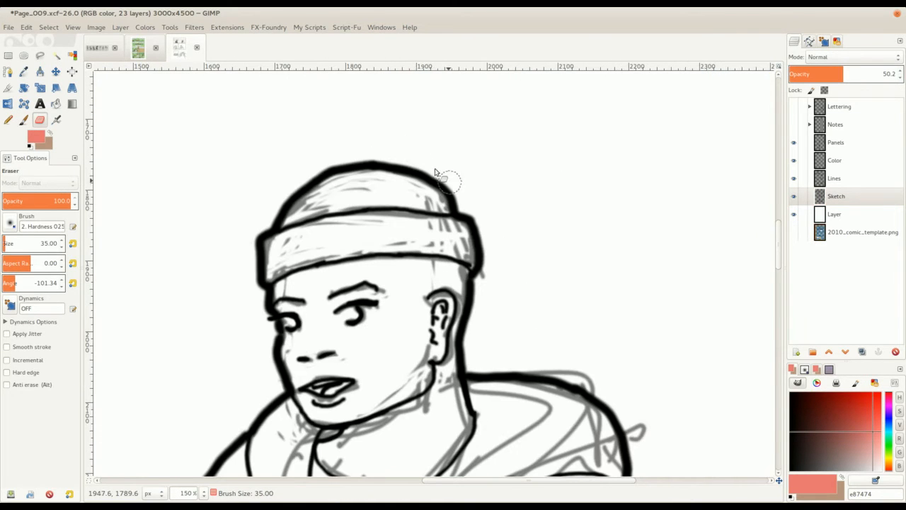
pyautogui.scroll(-2, 322, 172)
pyautogui.moveTo(322, 172)
pyautogui.mouseDown()
pyautogui.moveTo(370, 155)
pyautogui.moveTo(312, 161)
pyautogui.mouseUp()
pyautogui.moveTo(297, 206)
pyautogui.mouseDown()
pyautogui.moveTo(317, 220)
pyautogui.moveTo(307, 226)
pyautogui.mouseUp()
pyautogui.moveTo(344, 276); pyautogui.dragTo(411, 187)
pyautogui.moveTo(345, 271)
pyautogui.mouseDown()
pyautogui.moveTo(368, 326)
pyautogui.moveTo(406, 317)
pyautogui.moveTo(442, 324)
pyautogui.moveTo(404, 336)
pyautogui.moveTo(462, 347)
pyautogui.mouseUp()
pyautogui.moveTo(350, 313)
pyautogui.mouseDown()
pyautogui.moveTo(422, 238)
pyautogui.moveTo(430, 331)
pyautogui.mouseUp()
# Erase the sketch strokes spilling past the beardless man's hood, shoulders and cloak outline
pyautogui.press('-')
pyautogui.press('-')
pyautogui.moveTo(336, 338); pyautogui.dragTo(389, 242)
pyautogui.press('+')
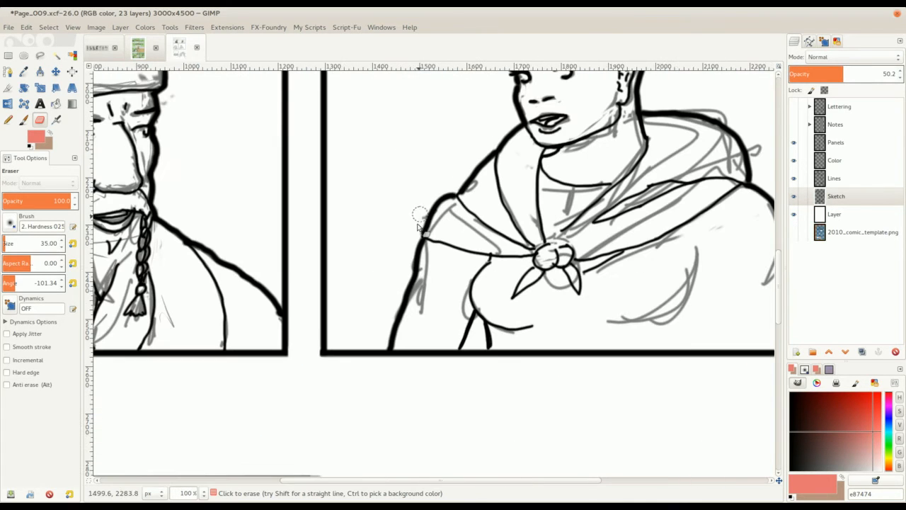
pyautogui.moveTo(422, 281)
pyautogui.mouseDown()
pyautogui.moveTo(415, 304)
pyautogui.moveTo(421, 250)
pyautogui.moveTo(410, 287)
pyautogui.moveTo(431, 295)
pyautogui.moveTo(404, 336)
pyautogui.mouseUp()
pyautogui.moveTo(464, 280)
pyautogui.mouseDown()
pyautogui.moveTo(468, 320)
pyautogui.moveTo(463, 297)
pyautogui.moveTo(489, 294)
pyautogui.mouseUp()
pyautogui.moveTo(615, 245)
pyautogui.mouseDown()
pyautogui.moveTo(522, 249)
pyautogui.moveTo(549, 255)
pyautogui.mouseUp()
pyautogui.moveTo(502, 273)
pyautogui.mouseDown()
pyautogui.moveTo(569, 246)
pyautogui.moveTo(553, 262)
pyautogui.mouseUp()
pyautogui.moveTo(616, 114)
pyautogui.mouseDown()
pyautogui.moveTo(556, 166)
pyautogui.moveTo(596, 189)
pyautogui.moveTo(539, 168)
pyautogui.mouseUp()
pyautogui.moveTo(607, 203); pyautogui.dragTo(597, 203)
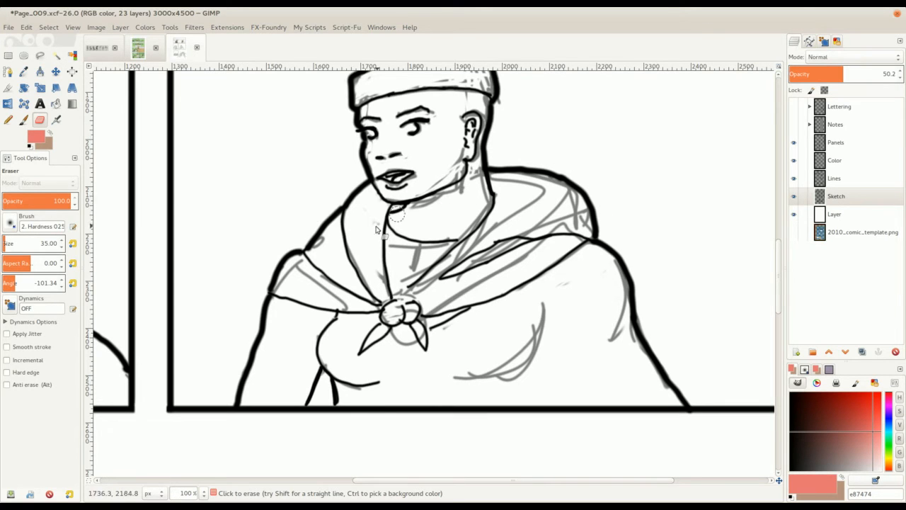
pyautogui.scroll(-2, 429, 206)
pyautogui.moveTo(429, 206); pyautogui.dragTo(508, 209)
# Examine the middle and upper panels for leftover sketch marks around the characters
pyautogui.scroll(1, 541, 161)
pyautogui.scroll(-2, 393, 264)
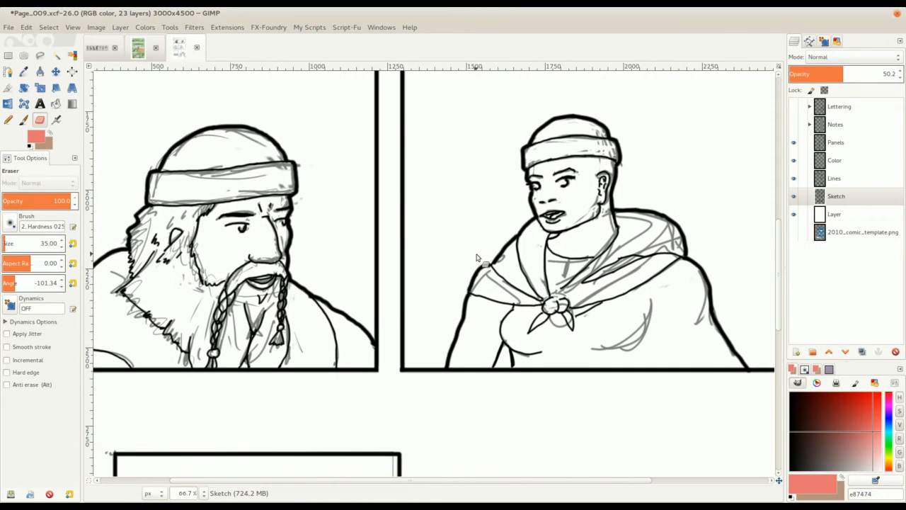
pyautogui.scroll(2, 465, 196)
pyautogui.scroll(-2, 487, 211)
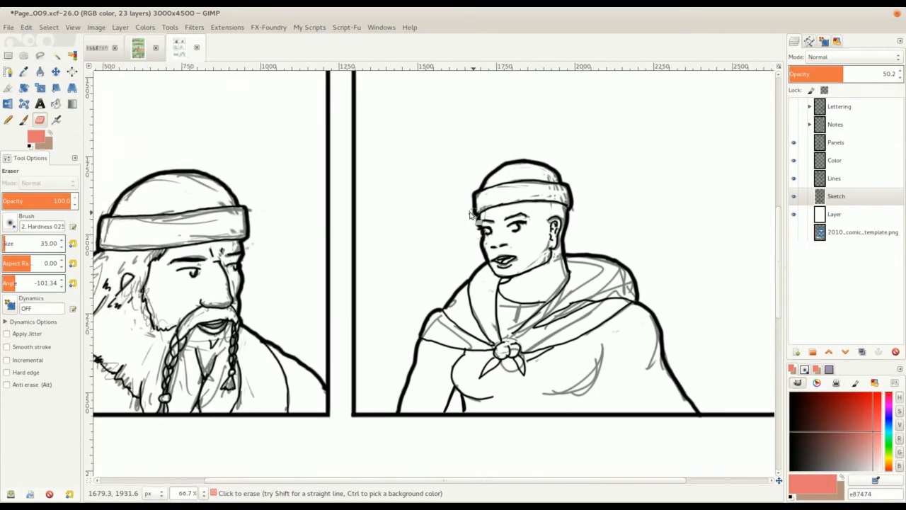
pyautogui.scroll(-3, 453, 212)
pyautogui.scroll(1, 440, 213)
pyautogui.scroll(5, 440, 212)
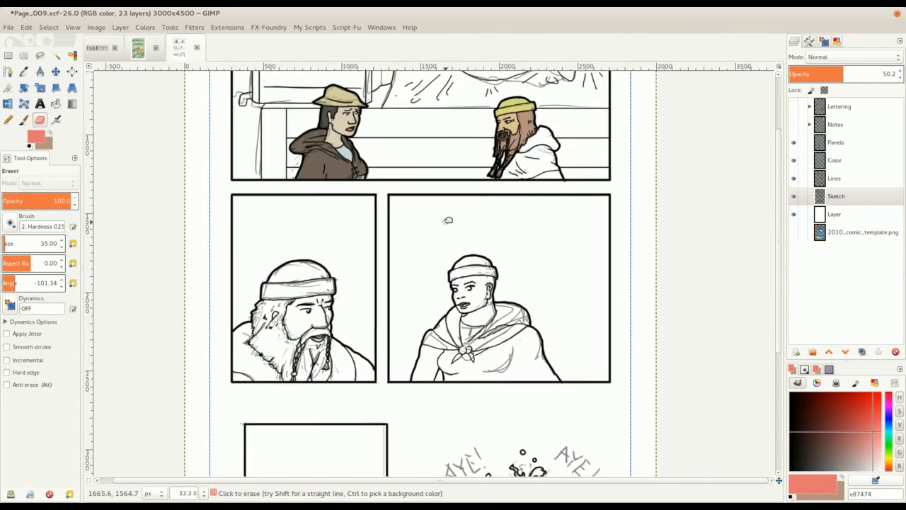
pyautogui.scroll(2, 467, 206)
pyautogui.scroll(1, 514, 209)
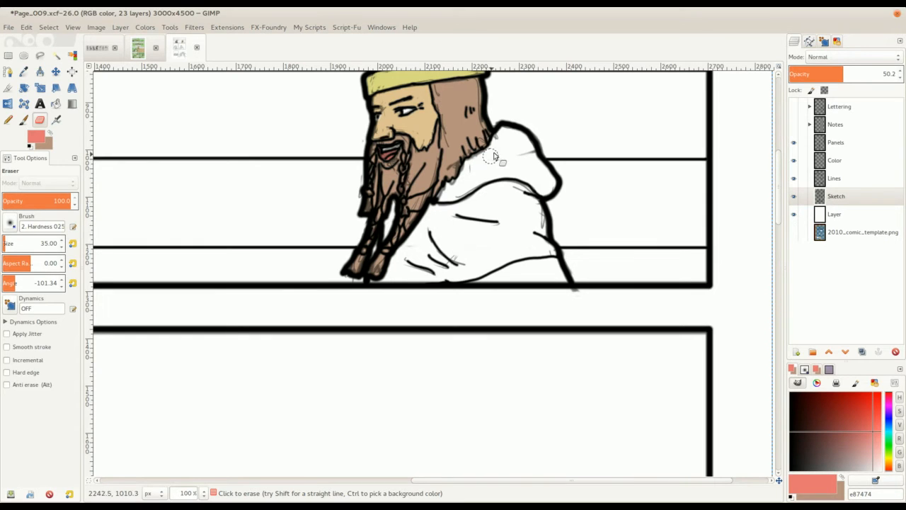
# Erase stray sketch marks beside the brown-cloaked figure in the upper panel
pyautogui.scroll(-2, 444, 213)
pyautogui.moveTo(405, 266); pyautogui.dragTo(474, 194)
pyautogui.moveTo(388, 213); pyautogui.dragTo(522, 302)
pyautogui.scroll(1, 376, 192)
pyautogui.moveTo(327, 223)
pyautogui.mouseDown()
pyautogui.moveTo(375, 191)
pyautogui.moveTo(370, 204)
pyautogui.mouseUp()
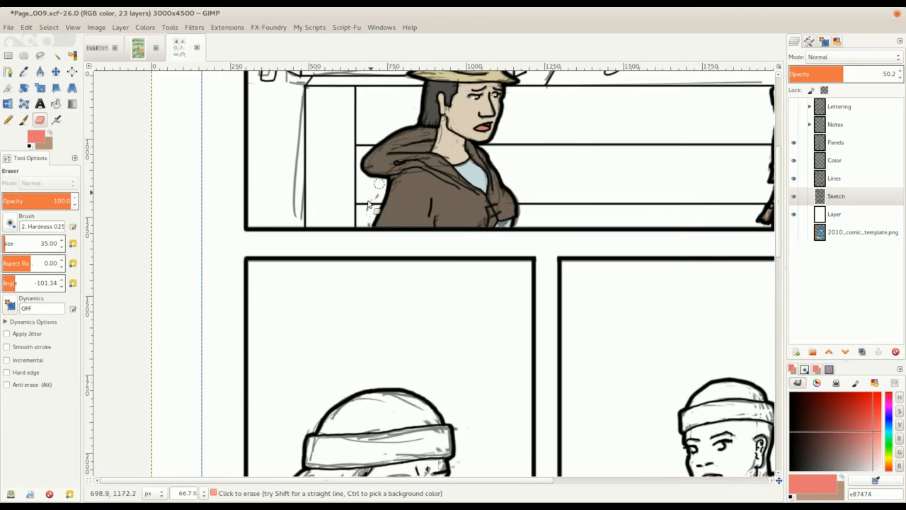
pyautogui.moveTo(304, 115)
pyautogui.mouseDown()
pyautogui.moveTo(299, 196)
pyautogui.moveTo(289, 175)
pyautogui.moveTo(298, 128)
pyautogui.mouseUp()
pyautogui.moveTo(444, 198); pyautogui.dragTo(392, 227)
pyautogui.moveTo(541, 200); pyautogui.dragTo(446, 275)
pyautogui.scroll(1, 715, 206)
pyautogui.moveTo(686, 207)
pyautogui.mouseDown()
pyautogui.moveTo(588, 202)
pyautogui.moveTo(506, 167)
pyautogui.moveTo(503, 157)
pyautogui.mouseUp()
pyautogui.scroll(1, 594, 190)
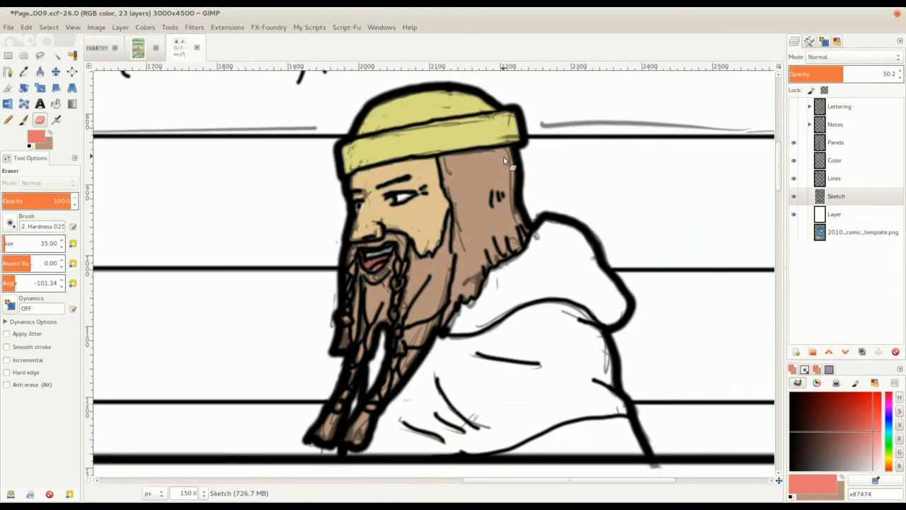
# Hide the Color layer and toggle the Sketch layer's visibility to compare the bearded man's sketch with his inked lines
pyautogui.click(793, 161)
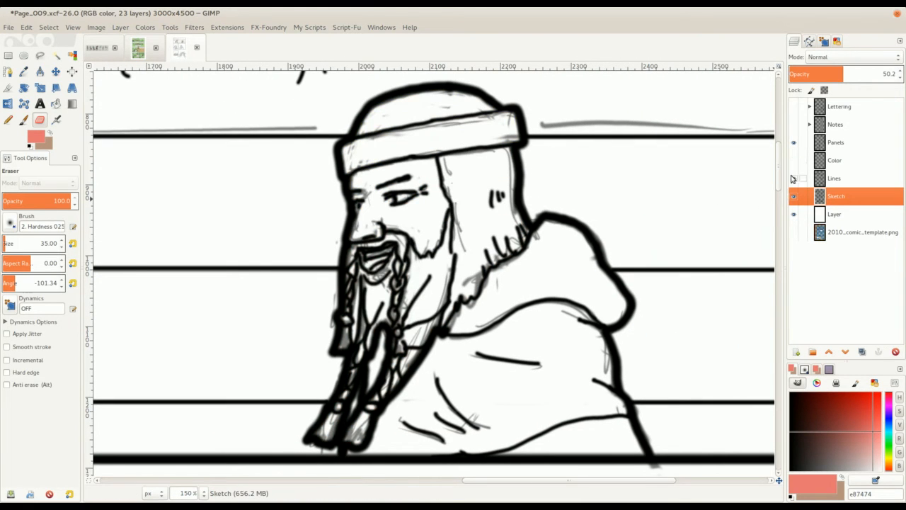
pyautogui.click(793, 197)
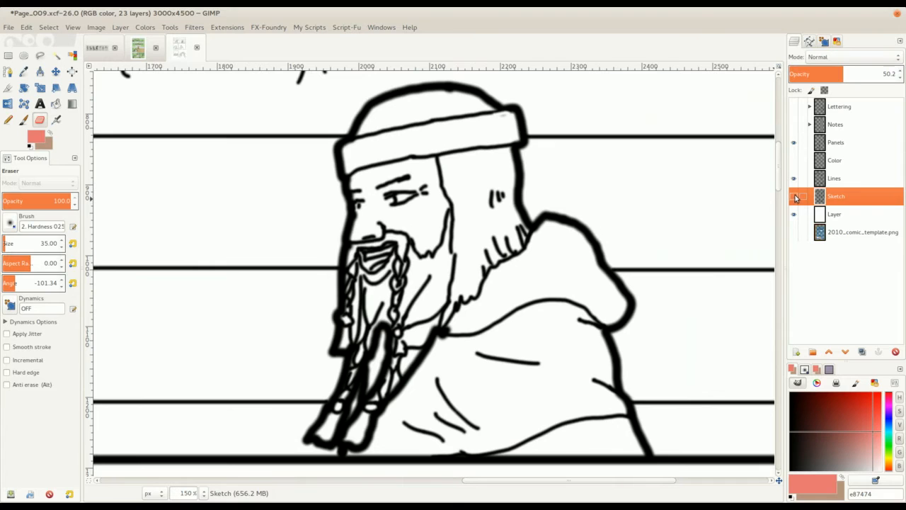
pyautogui.click(794, 197)
pyautogui.click(794, 198)
pyautogui.click(794, 197)
pyautogui.click(793, 199)
pyautogui.click(794, 199)
pyautogui.moveTo(623, 160); pyautogui.dragTo(597, 178)
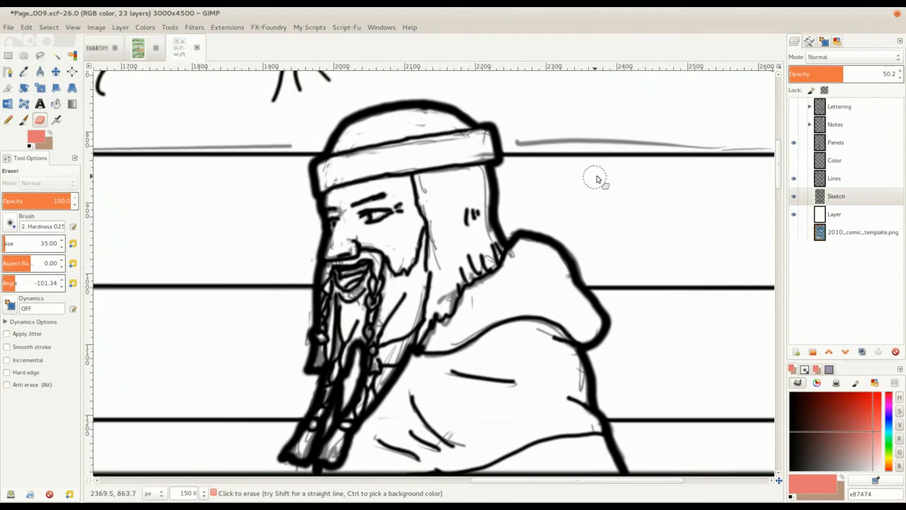
# Show the Color layer again and check the bearded man's flat colors together with his sketch lines
pyautogui.click(794, 162)
pyautogui.scroll(2, 484, 141)
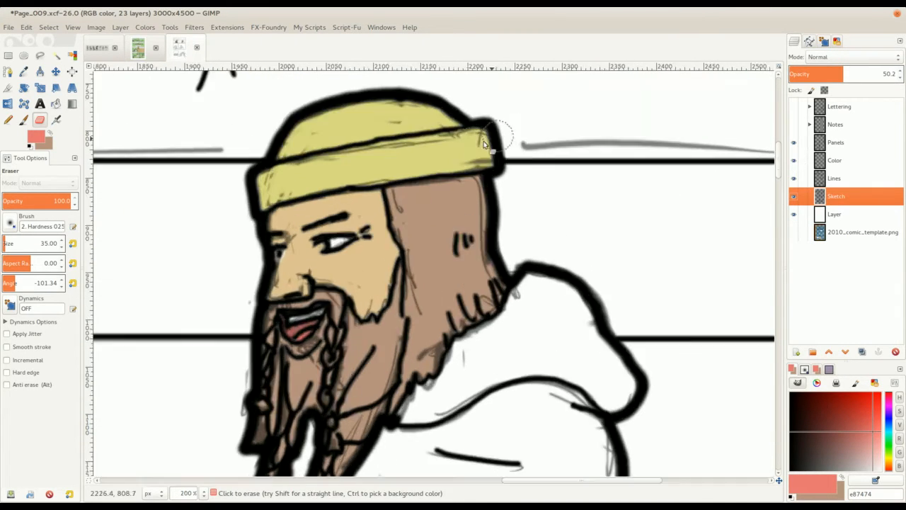
pyautogui.scroll(-2, 462, 194)
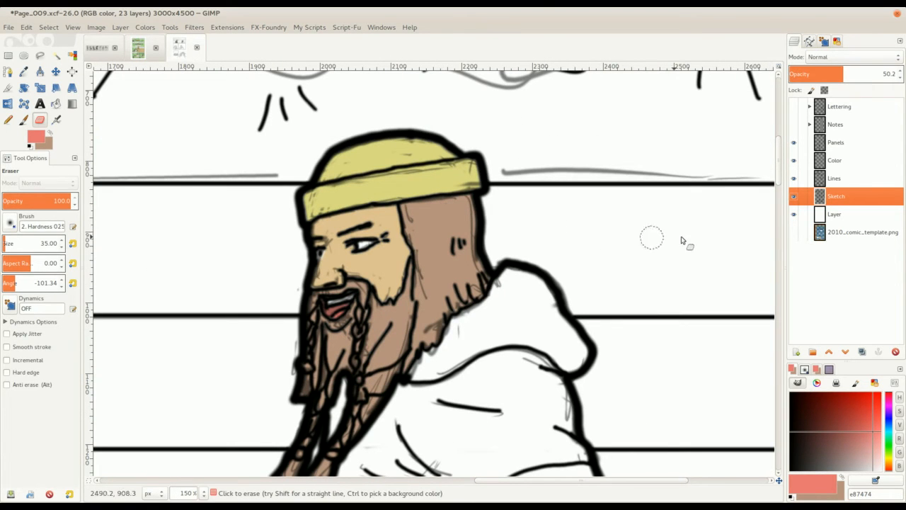
# Move the Color layer beneath the Lines layer and set its blend mode to Normal
pyautogui.click(838, 163)
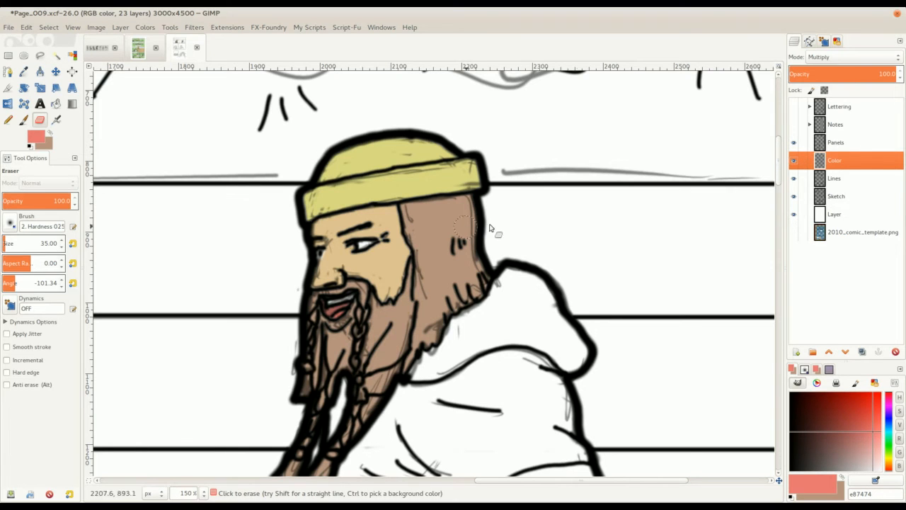
pyautogui.moveTo(837, 163); pyautogui.dragTo(843, 188)
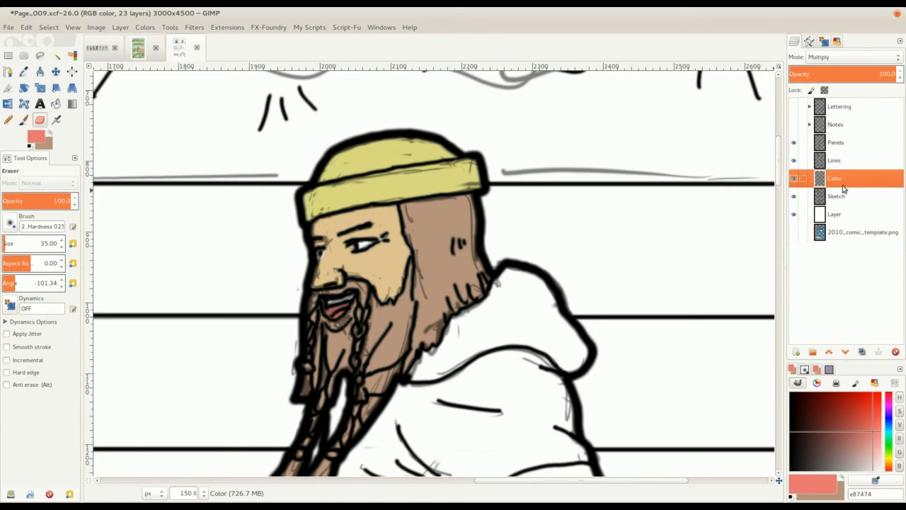
pyautogui.click(838, 58)
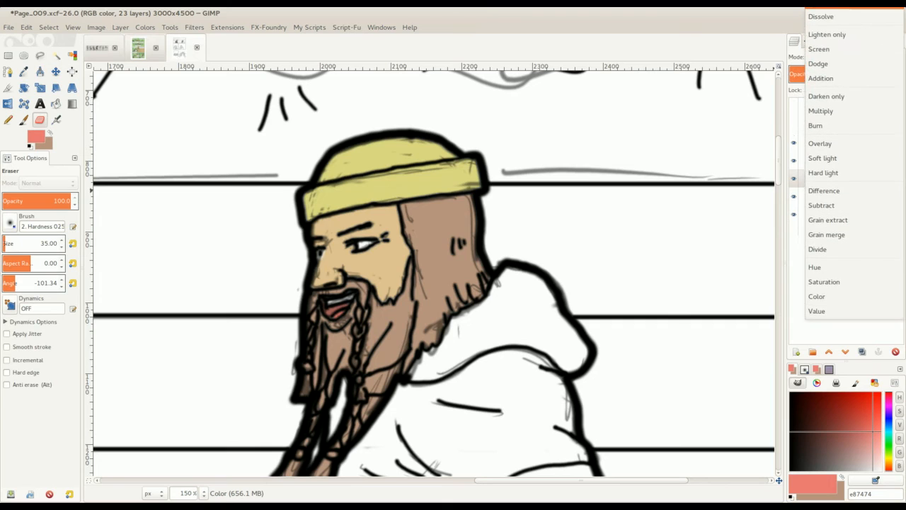
pyautogui.click(842, 9)
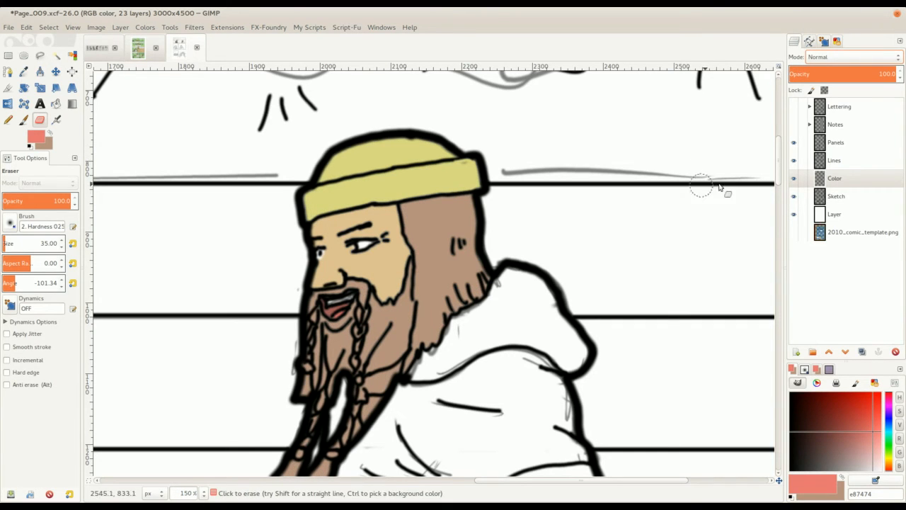
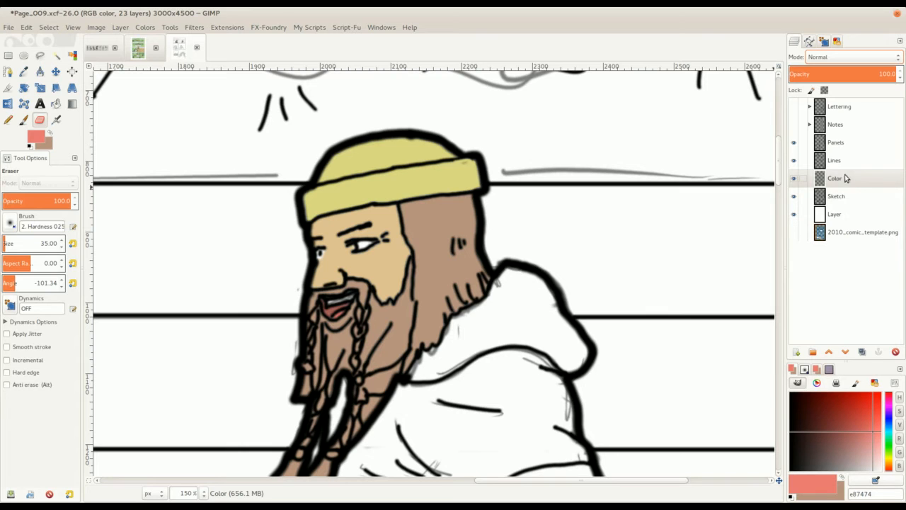
# Move the Color layer beneath the Sketch layer and check how the sketch strokes show over the bearded man's colors
pyautogui.moveTo(835, 182)
pyautogui.mouseDown()
pyautogui.moveTo(846, 207)
pyautogui.moveTo(834, 205)
pyautogui.moveTo(838, 193)
pyautogui.mouseUp()
pyautogui.scroll(2, 467, 163)
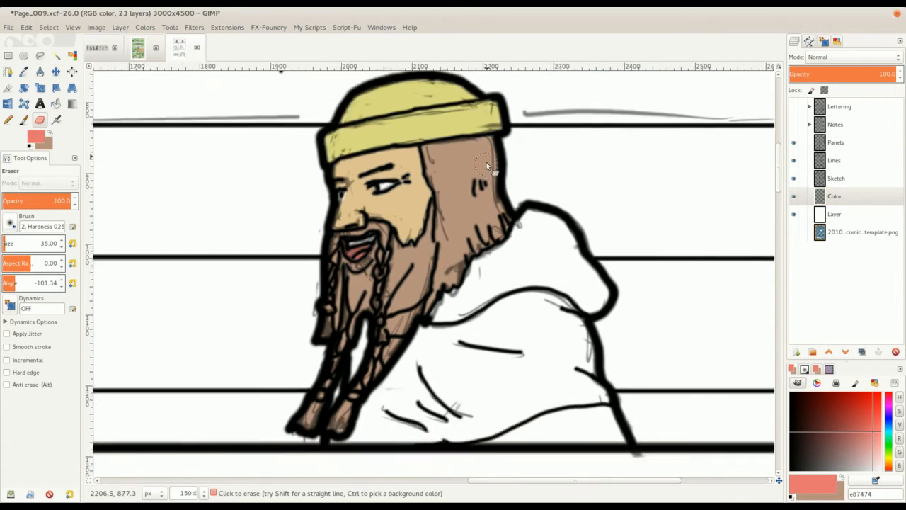
pyautogui.scroll(3, 464, 170)
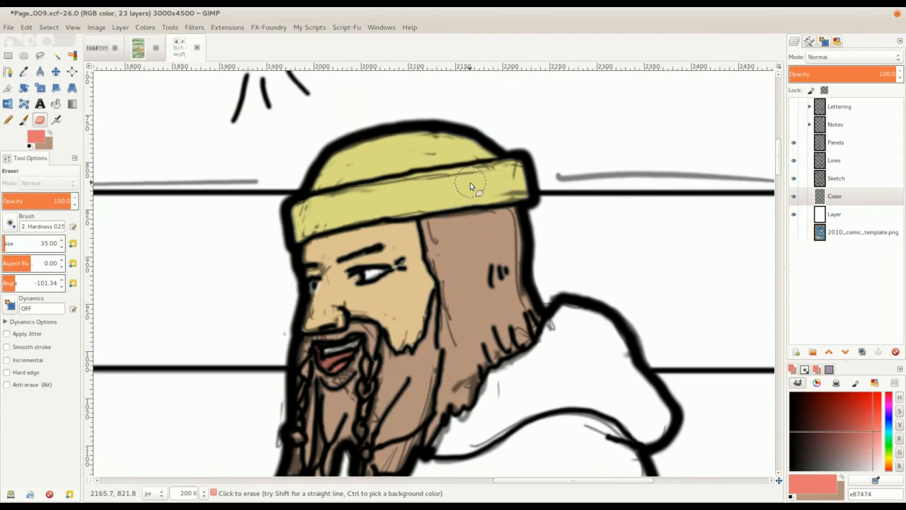
pyautogui.scroll(-1, 470, 186)
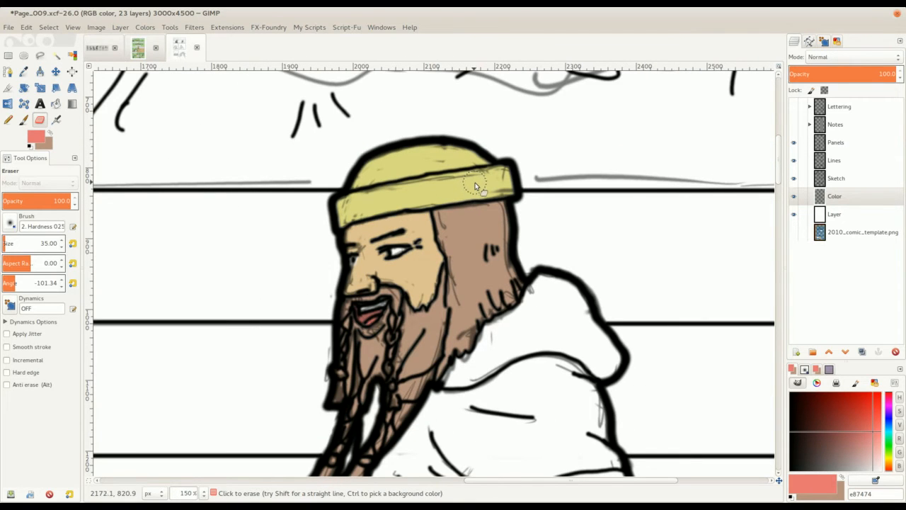
# Move the Color layer back above the Lines layer and set its blend mode to Multiply
pyautogui.click(835, 199)
pyautogui.moveTo(835, 199); pyautogui.dragTo(846, 159)
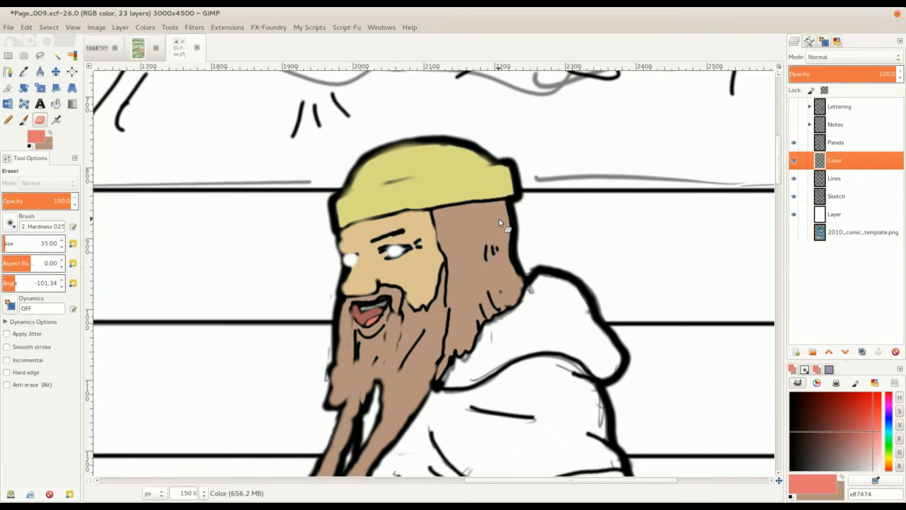
pyautogui.scroll(-1, 499, 219)
pyautogui.click(835, 56)
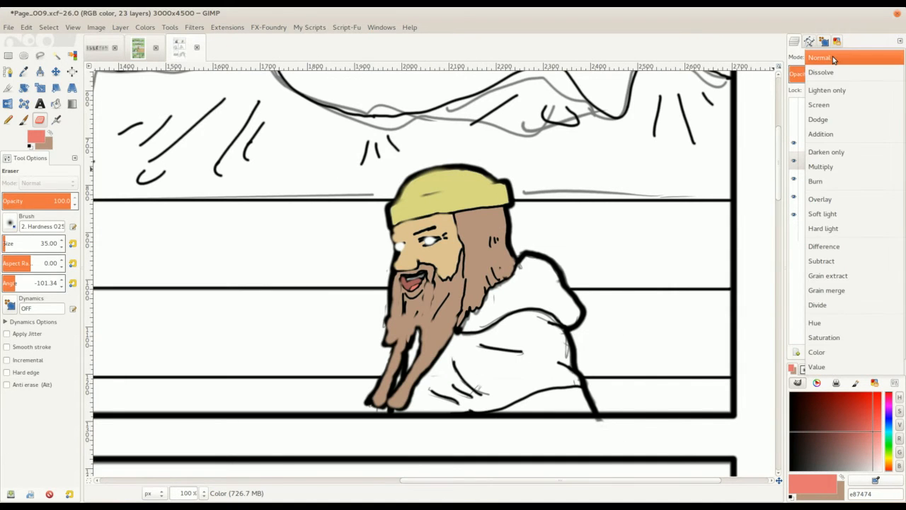
pyautogui.click(841, 166)
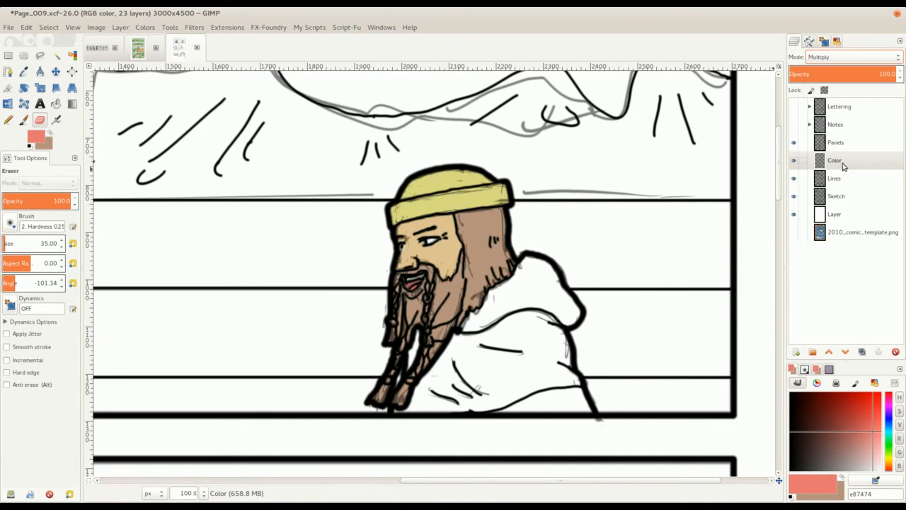
# Examine the sketch strokes over the bearded man's colored face, cap and beard, and compare both characters in the panel
pyautogui.scroll(3, 598, 138)
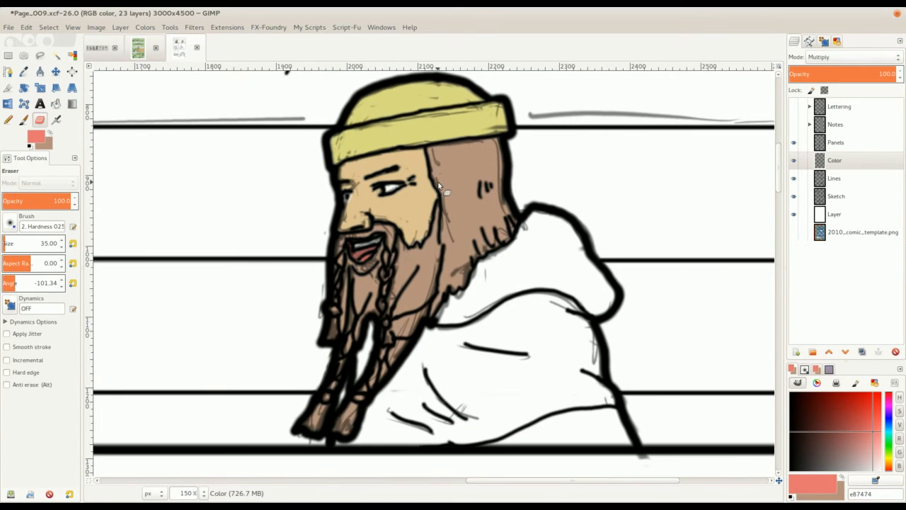
pyautogui.scroll(-3, 439, 185)
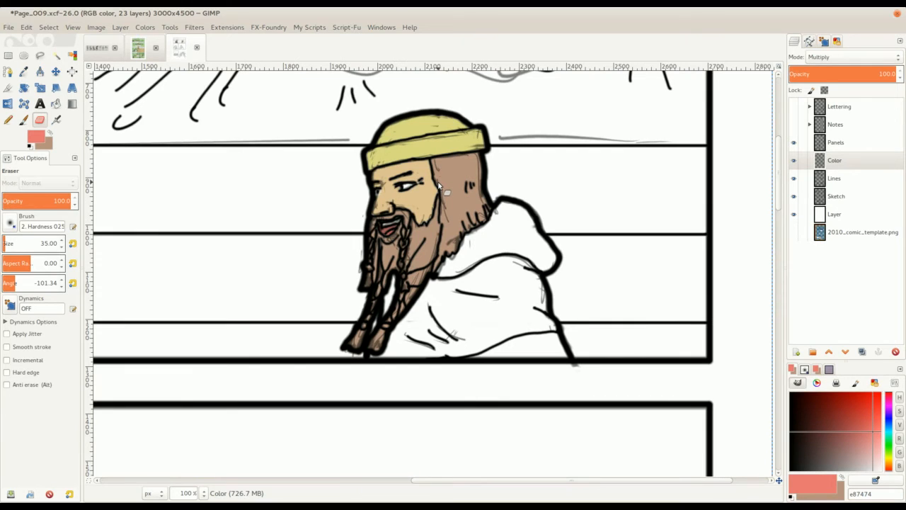
pyautogui.moveTo(345, 202); pyautogui.dragTo(405, 174)
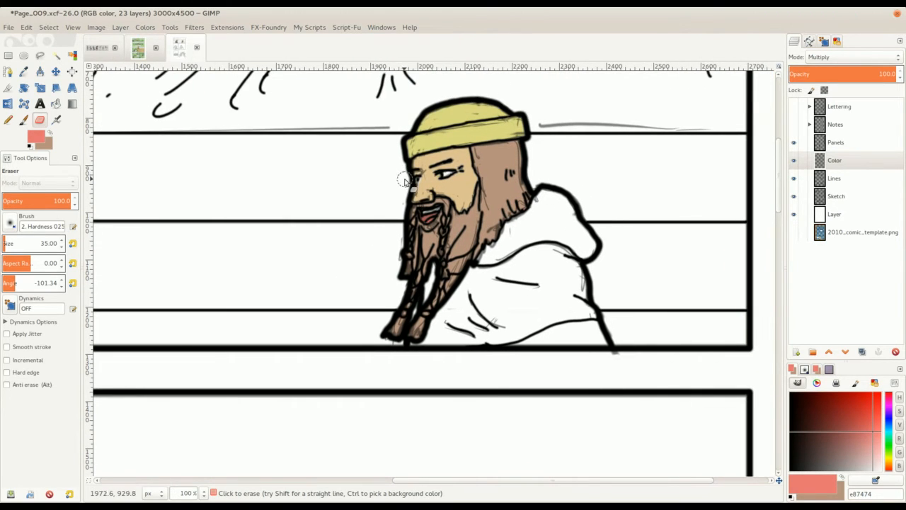
pyautogui.scroll(3, 400, 179)
pyautogui.moveTo(506, 137); pyautogui.dragTo(445, 198)
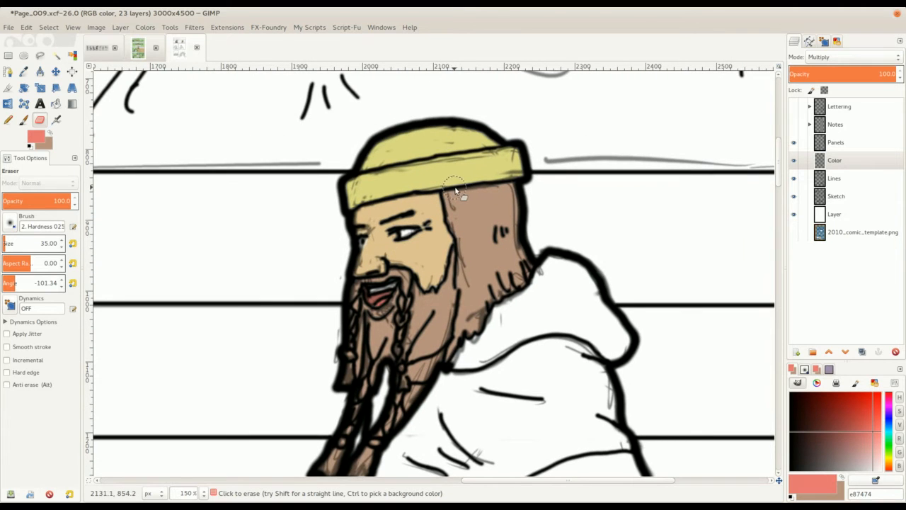
pyautogui.scroll(-1, 465, 181)
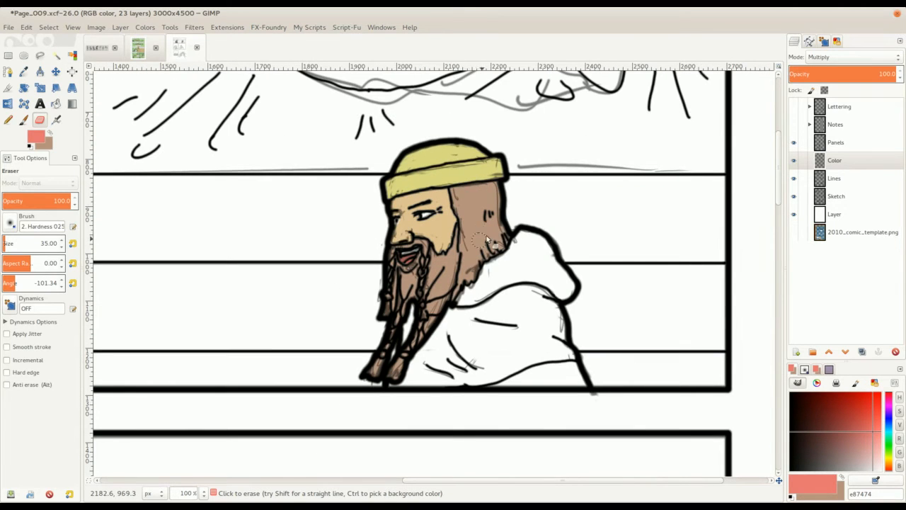
pyautogui.scroll(1, 493, 225)
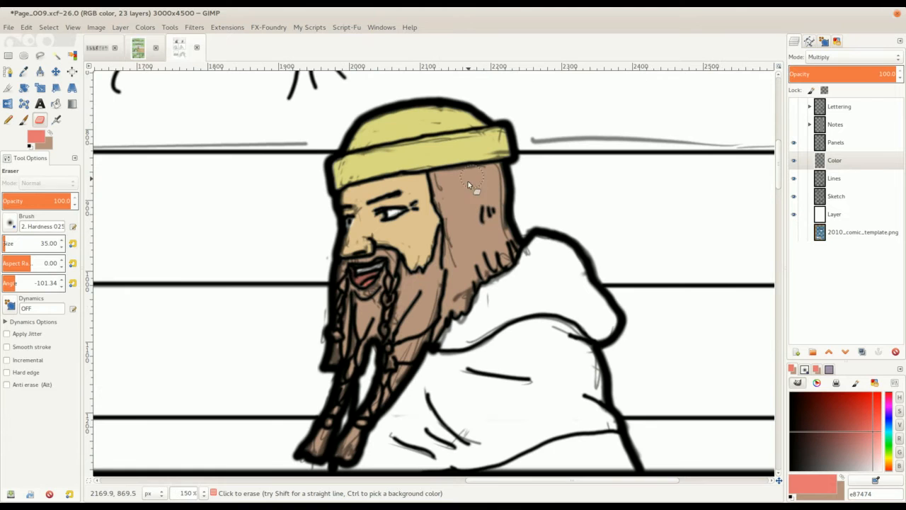
pyautogui.scroll(-3, 476, 167)
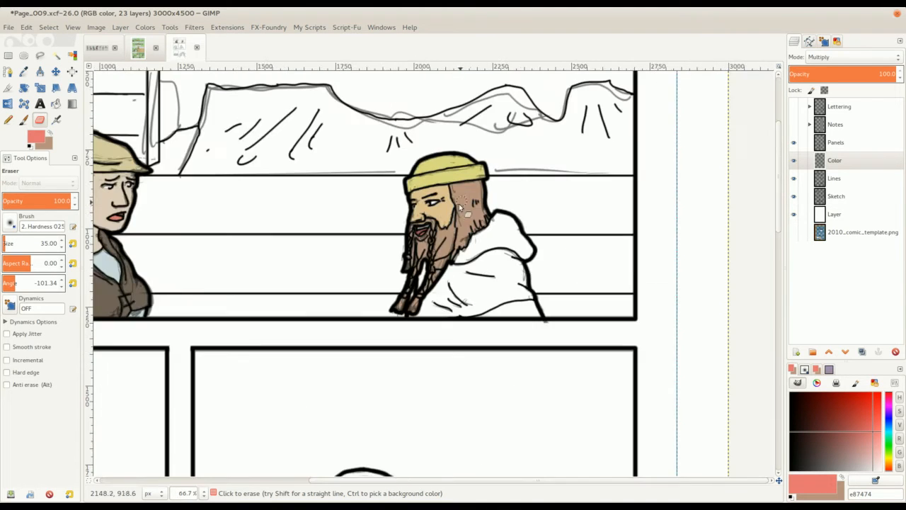
pyautogui.scroll(2, 378, 174)
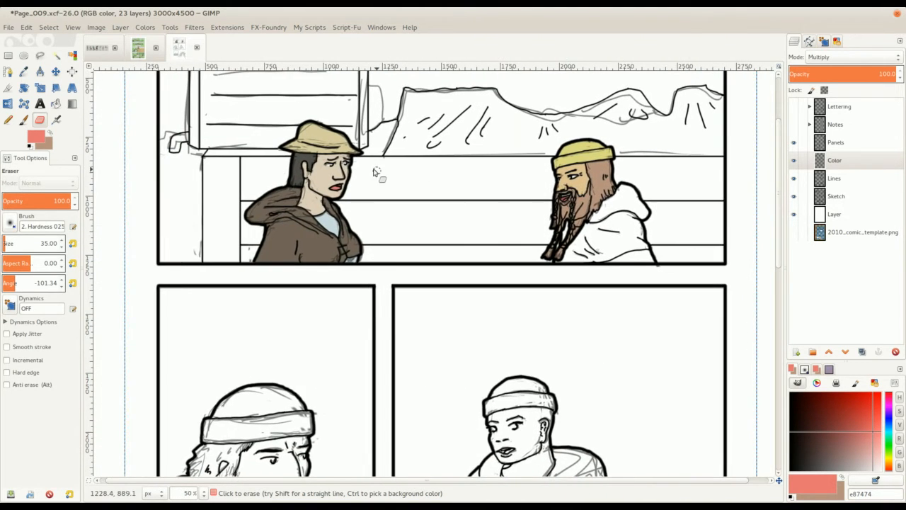
pyautogui.scroll(-2, 380, 172)
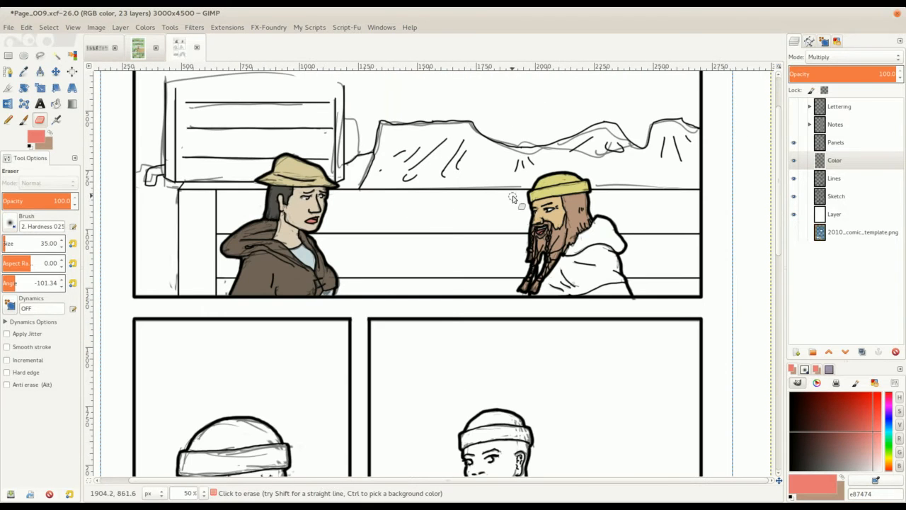
pyautogui.scroll(2, 516, 197)
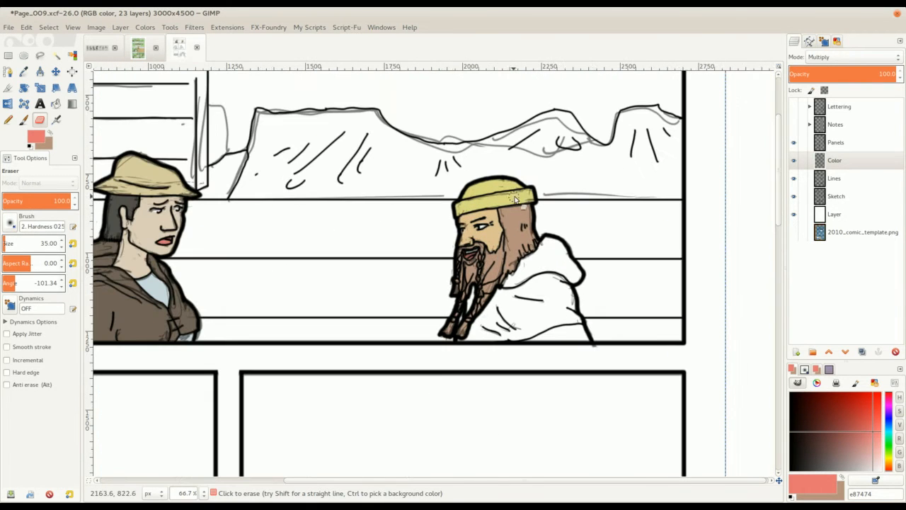
# Toggle the Sketch layer to compare the panel with and without sketch strokes, leaving the layer hidden
pyautogui.click(793, 197)
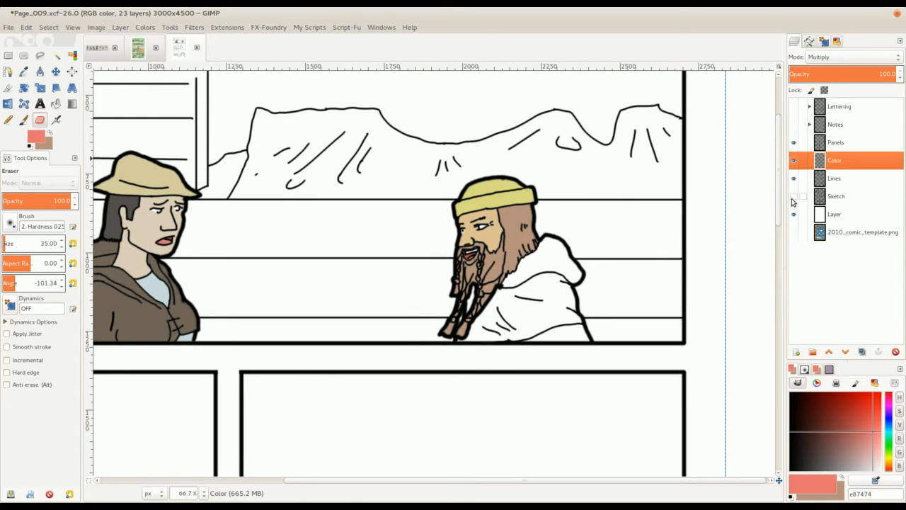
pyautogui.click(794, 197)
pyautogui.click(793, 197)
pyautogui.moveTo(480, 258); pyautogui.dragTo(440, 233)
pyautogui.scroll(1, 458, 249)
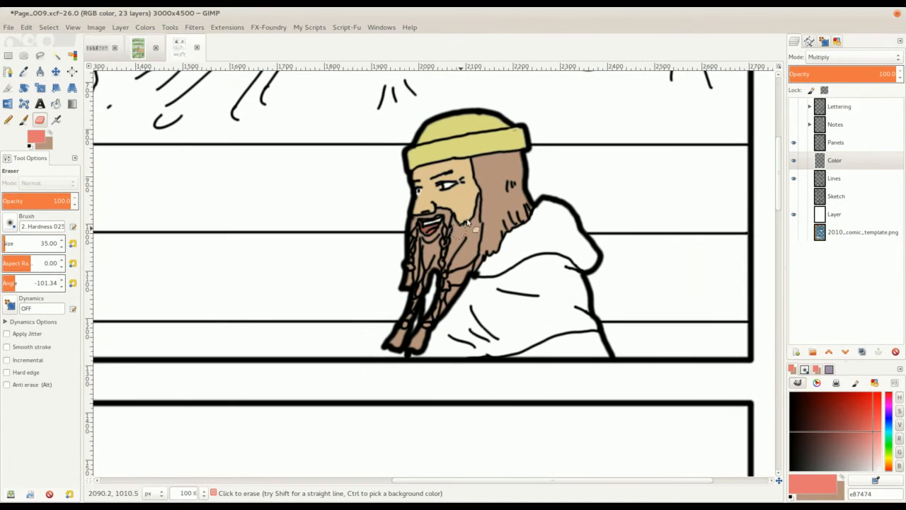
# Sample the grey-brown cloak color 8a817a from the Full_Team.jpg reference and bucket-fill the bearded man's hood and cloak with it
pyautogui.hotkey('alt', '1')
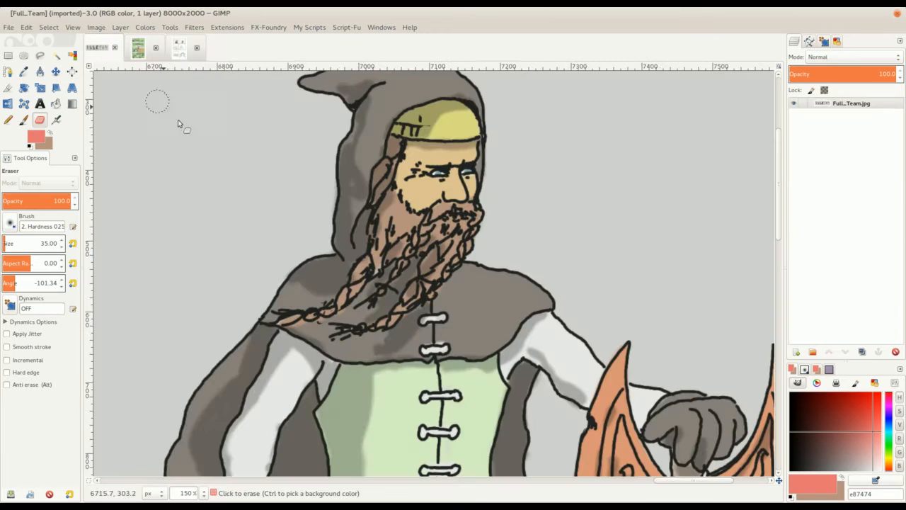
pyautogui.press('o')
pyautogui.click(500, 298)
pyautogui.hotkey('shift', 'b')
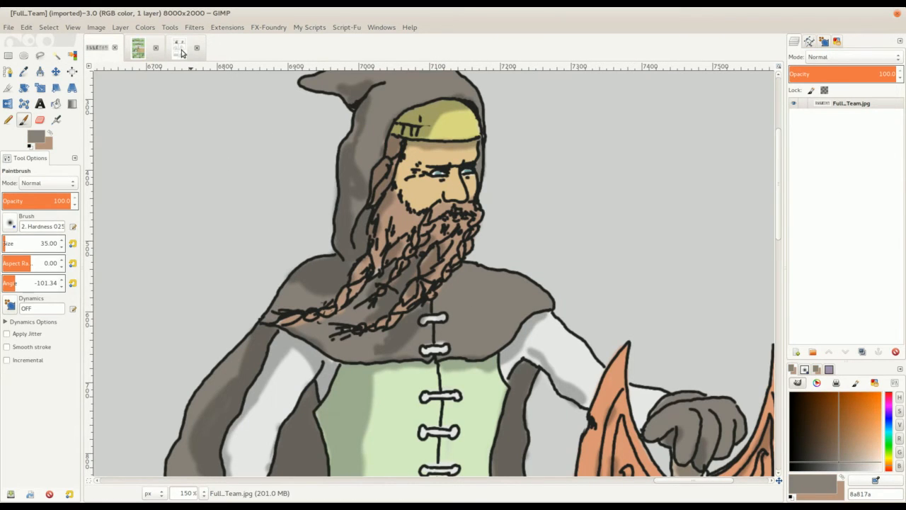
pyautogui.hotkey('alt', '1')
pyautogui.click(528, 237)
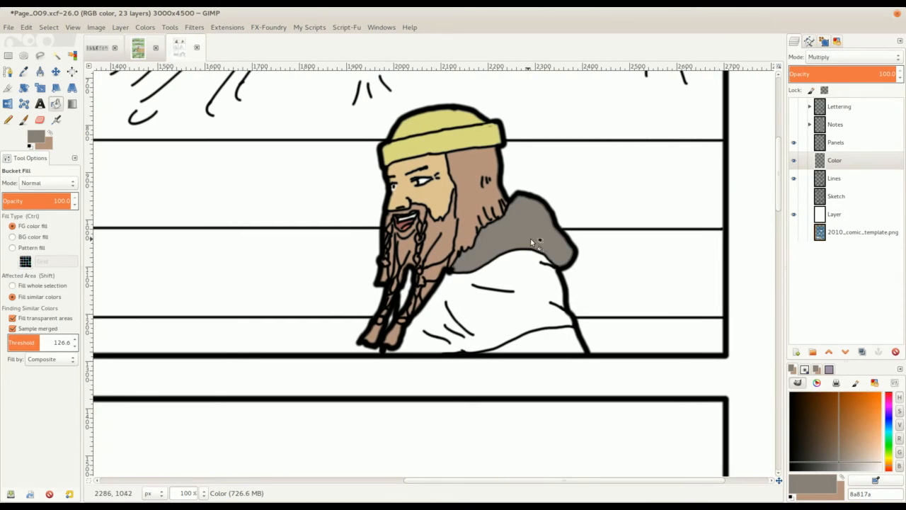
pyautogui.click(525, 305)
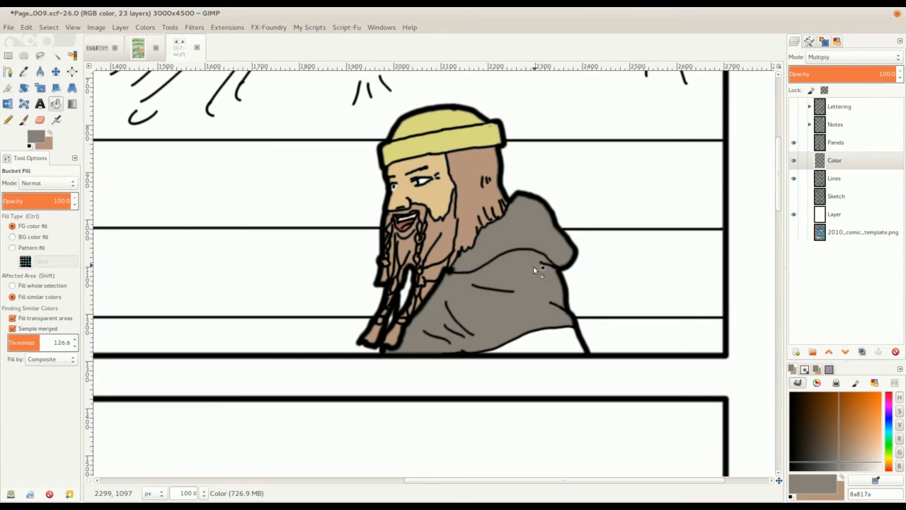
# Paint the cloak's grey-brown into the uncolored gap between the bearded man's braids with the Paintbrush
pyautogui.scroll(-1, 488, 287)
pyautogui.hscroll(-1, 489, 286)
pyautogui.press('p')
pyautogui.moveTo(452, 267)
pyautogui.mouseDown()
pyautogui.moveTo(455, 243)
pyautogui.moveTo(446, 283)
pyautogui.moveTo(462, 245)
pyautogui.moveTo(490, 237)
pyautogui.mouseUp()
# Sample the light green tunic color d6edc3 from the Full_Team.jpg reference and bucket-fill the bearded man's tunic below the cloak
pyautogui.click(97, 47)
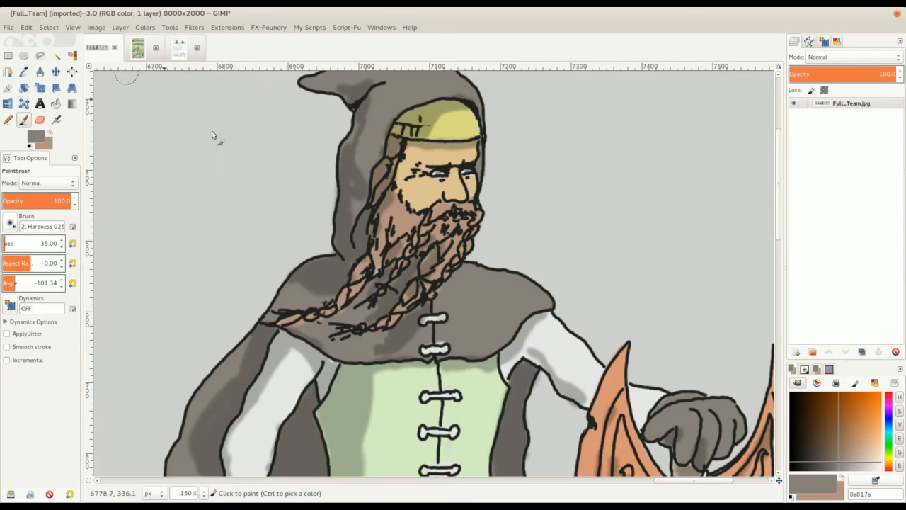
pyautogui.scroll(-1, 434, 228)
pyautogui.keyDown('ctrl'); pyautogui.click(399, 318); pyautogui.keyUp('ctrl')
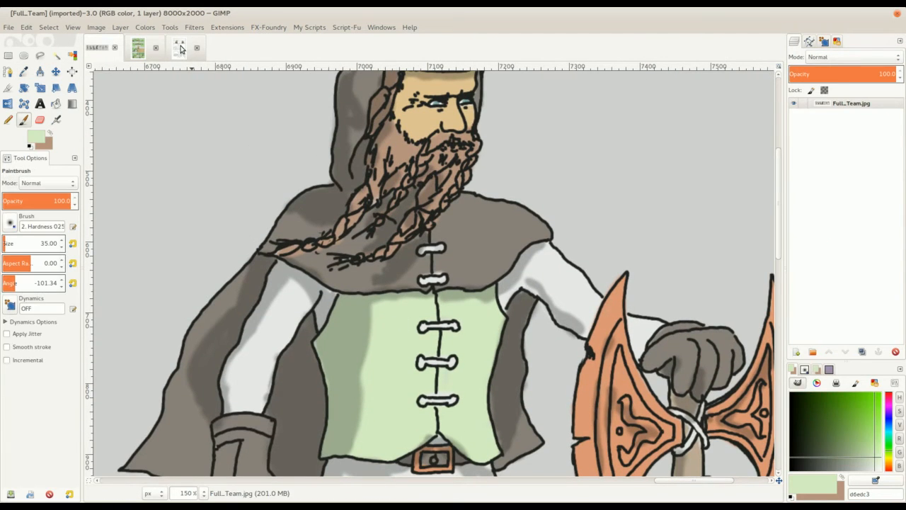
pyautogui.click(179, 47)
pyautogui.hotkey('shift', 'b')
pyautogui.click(487, 263)
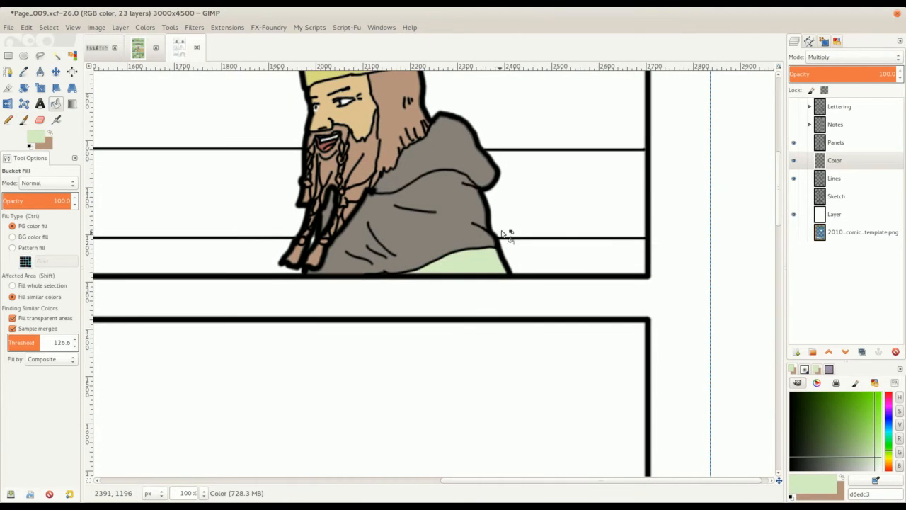
pyautogui.scroll(2, 400, 179)
pyautogui.scroll(-3, 400, 179)
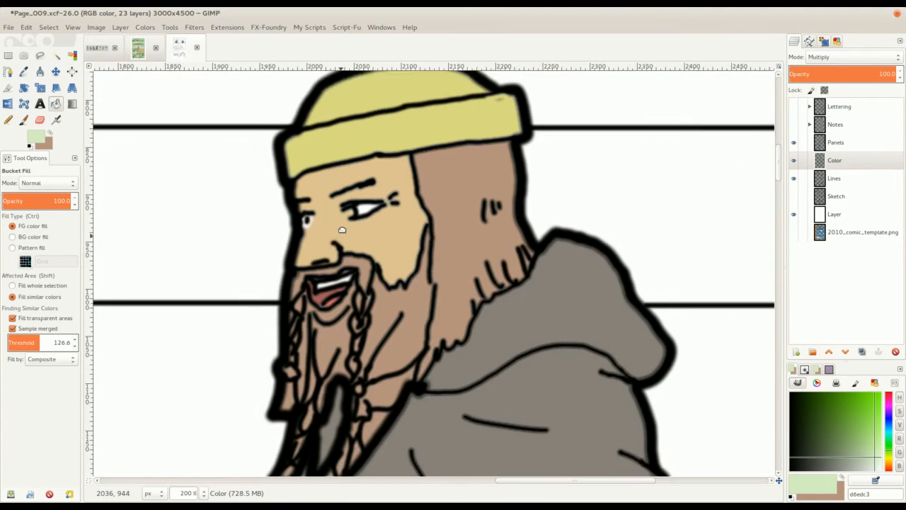
pyautogui.moveTo(309, 263); pyautogui.dragTo(429, 210)
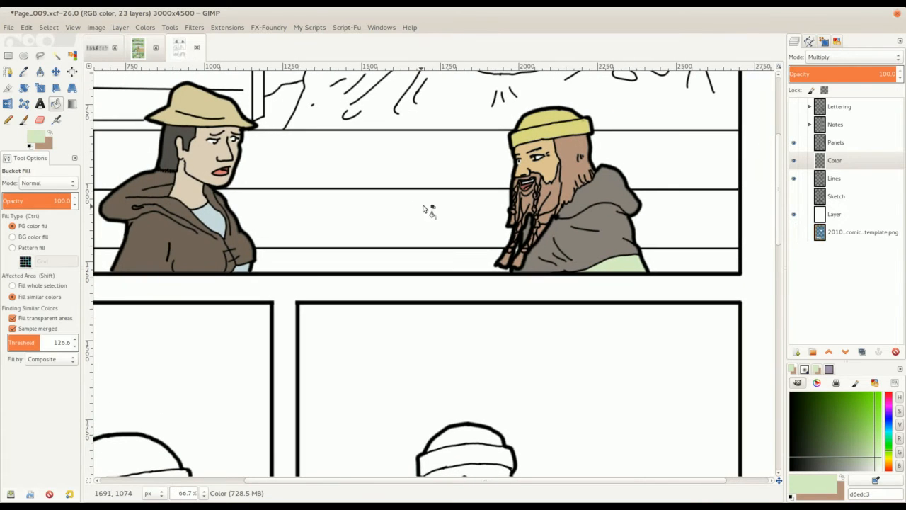
pyautogui.press('-')
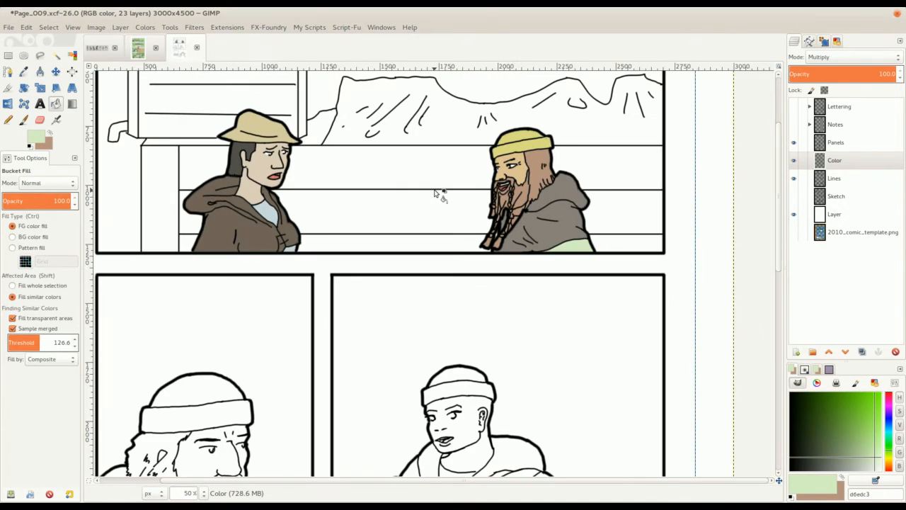
# Sample the cap's yellow dcda85 from the bearded man in the upper panel and bucket-fill his cap's crown and brim in the close-up panel
pyautogui.moveTo(435, 193); pyautogui.dragTo(425, 167)
pyautogui.moveTo(378, 273); pyautogui.dragTo(336, 311)
pyautogui.press('o')
pyautogui.click(598, 82)
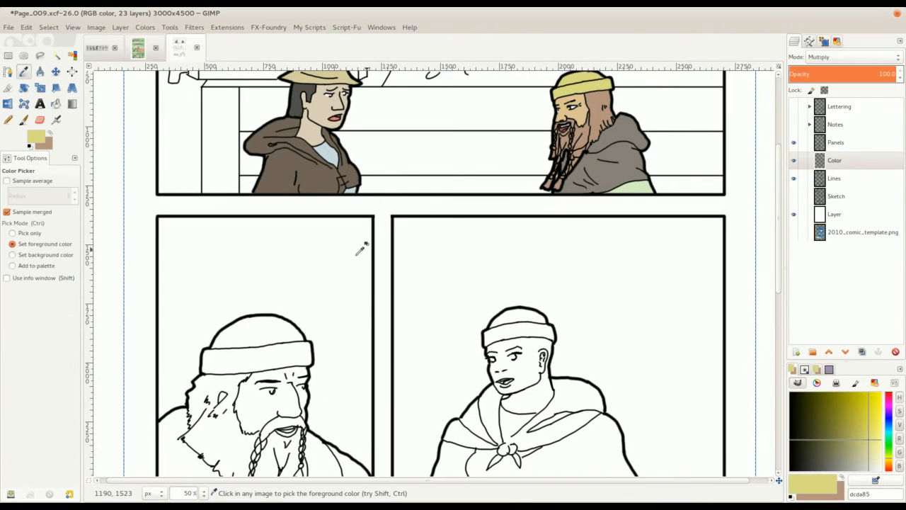
pyautogui.hotkey('shift', 'b')
pyautogui.moveTo(360, 249); pyautogui.dragTo(370, 178)
pyautogui.click(272, 268)
pyautogui.click(287, 295)
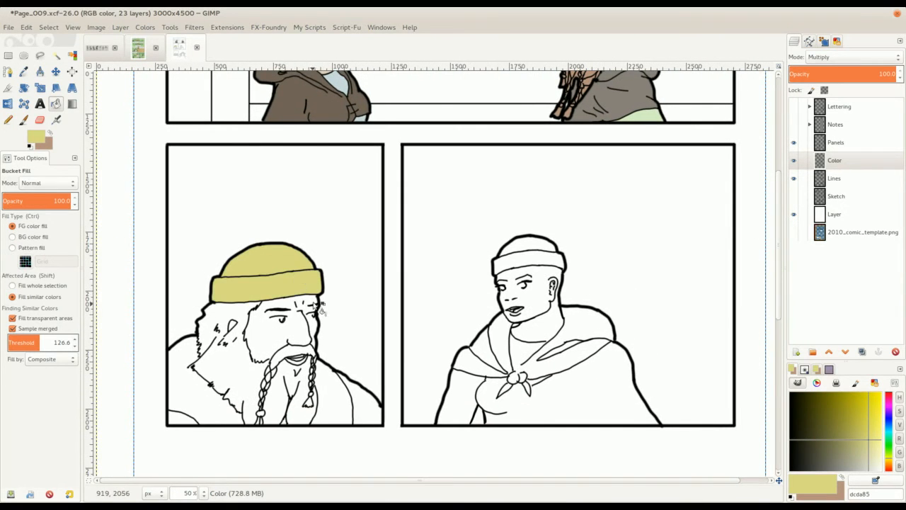
# Sample the skin tone dfc393 from the bearded man's face in the upper panel and try bucket-filling his close-up face with it
pyautogui.scroll(-2, 315, 304)
pyautogui.moveTo(334, 368); pyautogui.dragTo(275, 262)
pyautogui.scroll(2, 311, 349)
pyautogui.moveTo(315, 349); pyautogui.dragTo(302, 244)
pyautogui.scroll(-1, 302, 230)
pyautogui.moveTo(303, 196); pyautogui.dragTo(262, 425)
pyautogui.moveTo(355, 202); pyautogui.dragTo(318, 277)
pyautogui.moveTo(373, 240); pyautogui.dragTo(445, 216)
pyautogui.scroll(1, 402, 204)
pyautogui.press('o')
pyautogui.click(567, 108)
pyautogui.hotkey('shift', 'b')
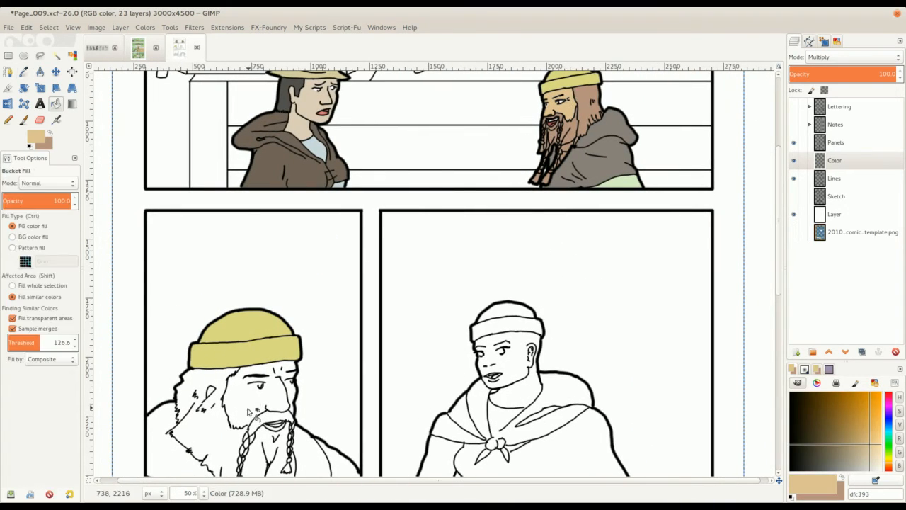
pyautogui.click(248, 406)
pyautogui.hotkey('ctrl', 'z')
# On the Lines layer, close the gap between the bearded man's beard edge and moustache with a size 5 Paintbrush in black 000000
pyautogui.scroll(2, 240, 409)
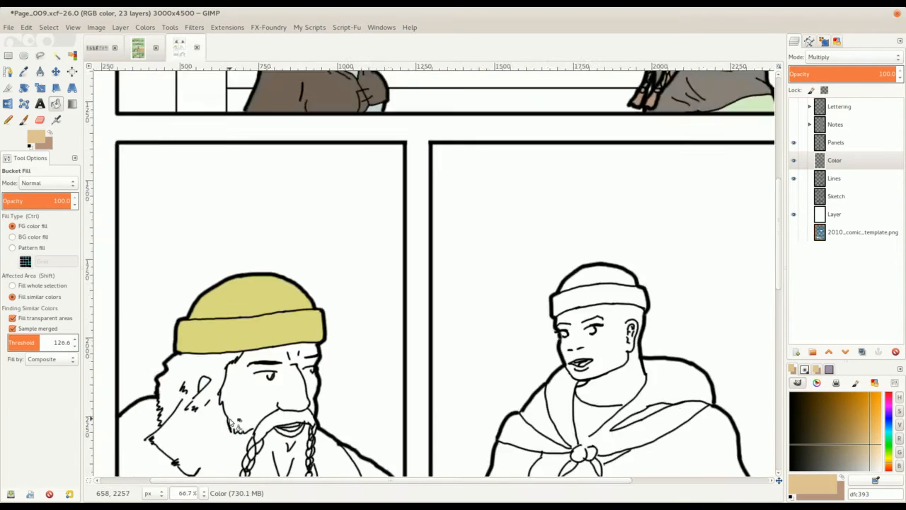
pyautogui.click(838, 183)
pyautogui.scroll(-2, 425, 305)
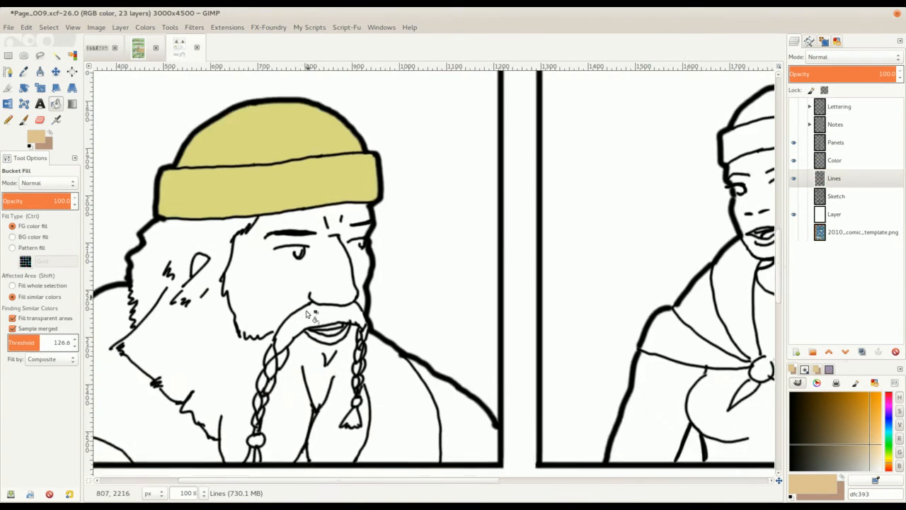
pyautogui.scroll(2, 264, 347)
pyautogui.click(50, 134)
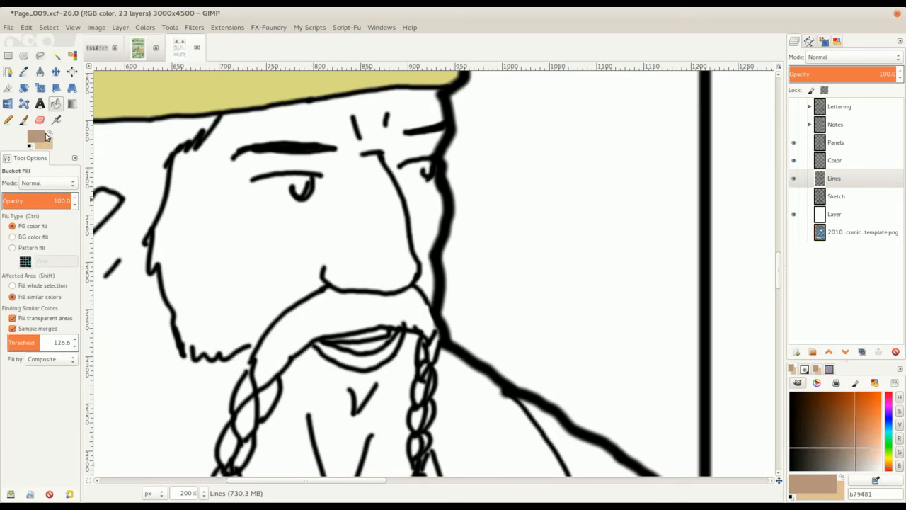
pyautogui.click(42, 134)
pyautogui.moveTo(214, 114); pyautogui.dragTo(189, 139)
pyautogui.click(361, 185)
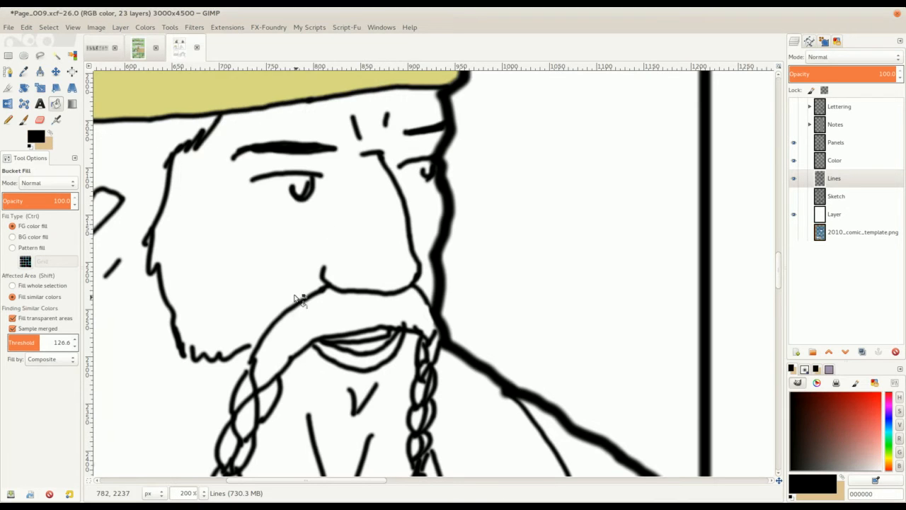
pyautogui.scroll(-1, 283, 305)
pyautogui.press('p')
pyautogui.hotkey('shift', '[')
pyautogui.moveTo(266, 306); pyautogui.dragTo(272, 308)
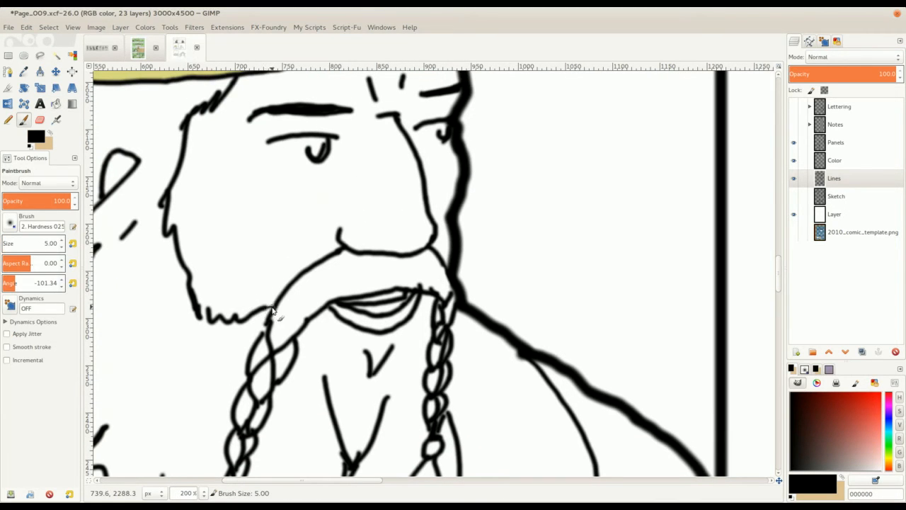
pyautogui.scroll(-2, 308, 211)
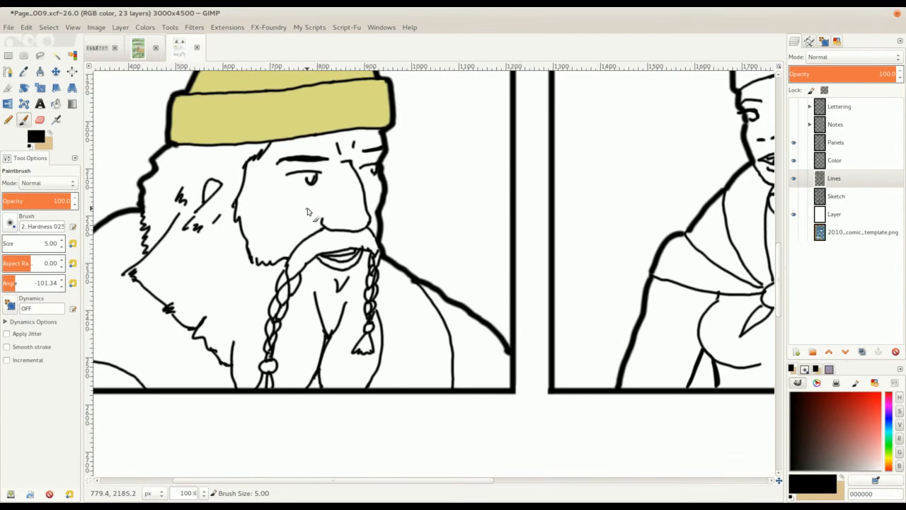
pyautogui.scroll(-2, 300, 183)
pyautogui.scroll(3, 319, 184)
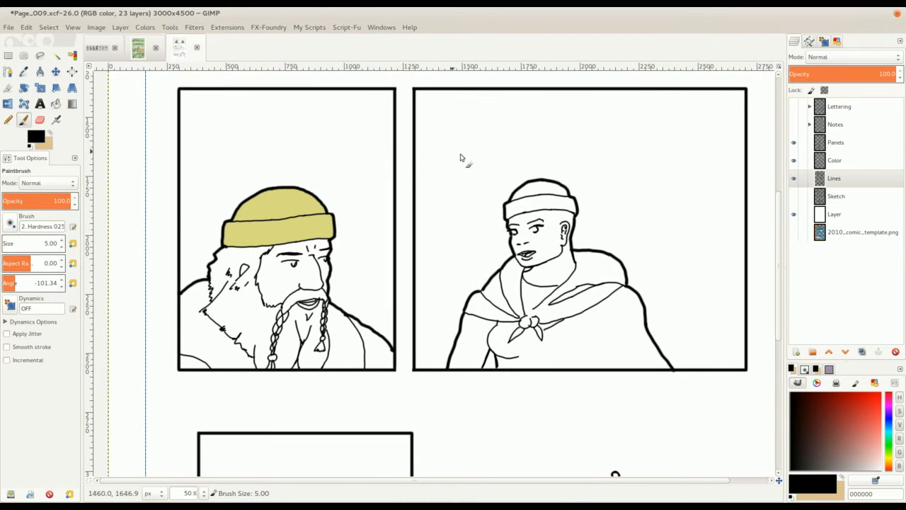
pyautogui.scroll(-1, 499, 160)
pyautogui.scroll(3, 488, 212)
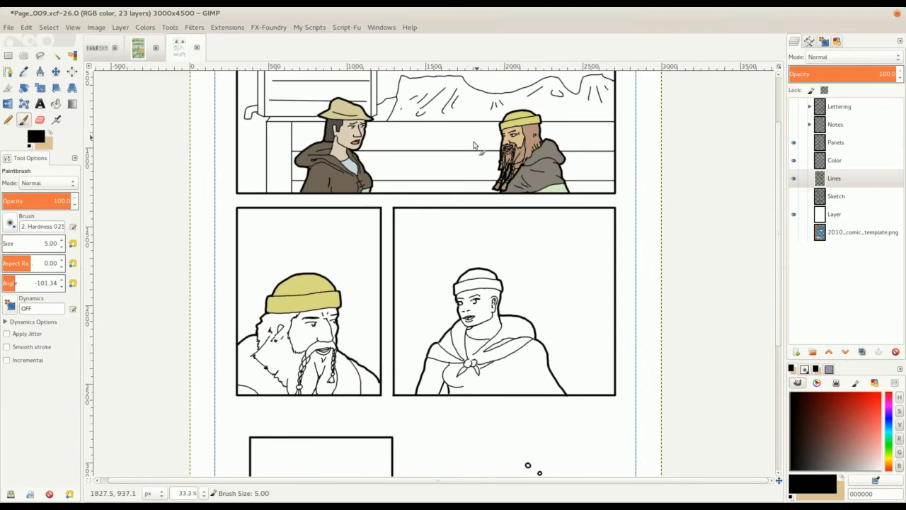
pyautogui.scroll(2, 476, 148)
pyautogui.scroll(1, 443, 272)
pyautogui.moveTo(443, 273); pyautogui.dragTo(488, 232)
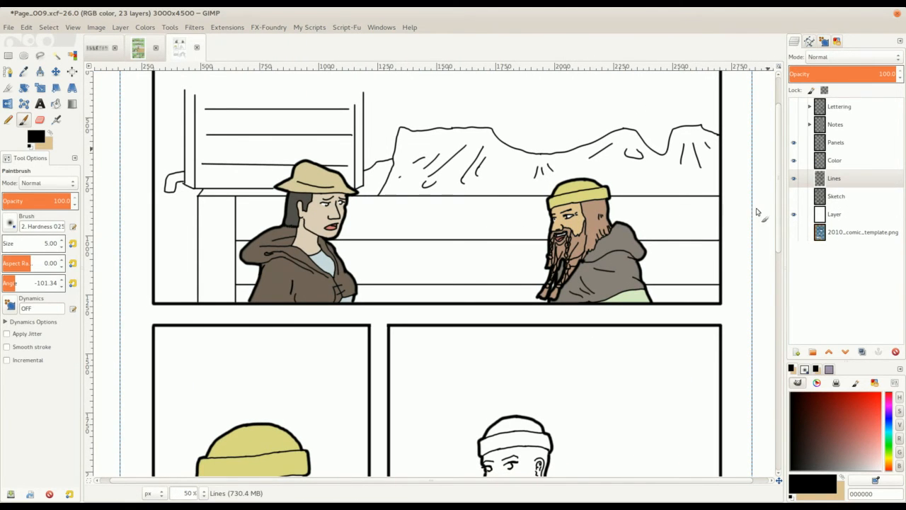
pyautogui.moveTo(633, 215); pyautogui.dragTo(664, 164)
pyautogui.scroll(-6, 638, 184)
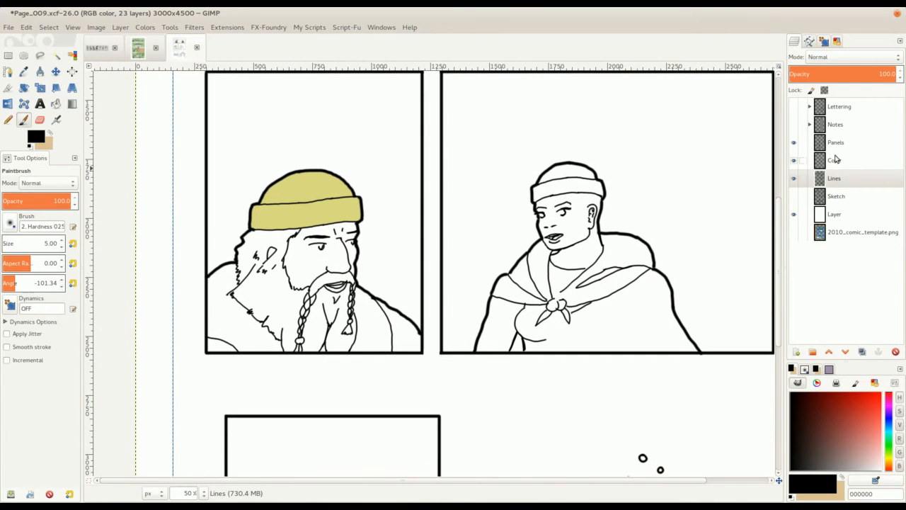
# Make the Color layer active and bring the skin tone dfc393 back as the foreground color
pyautogui.click(835, 161)
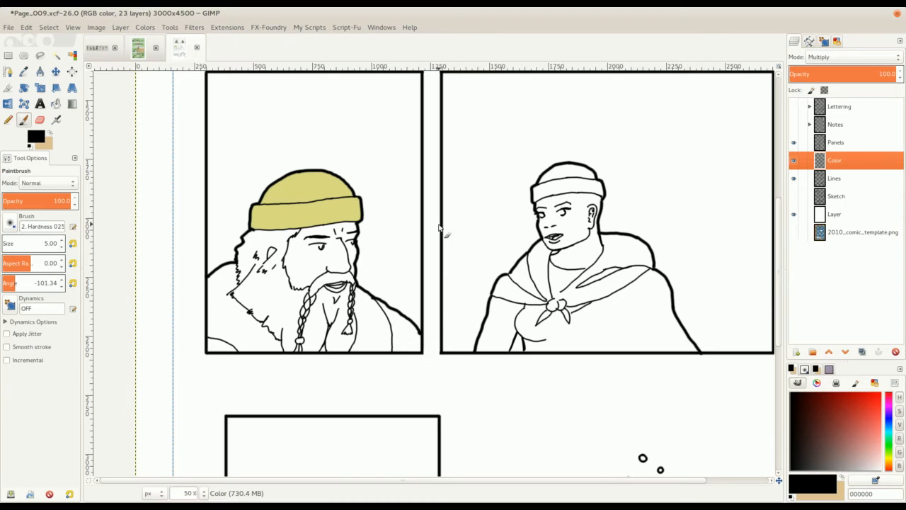
pyautogui.click(50, 133)
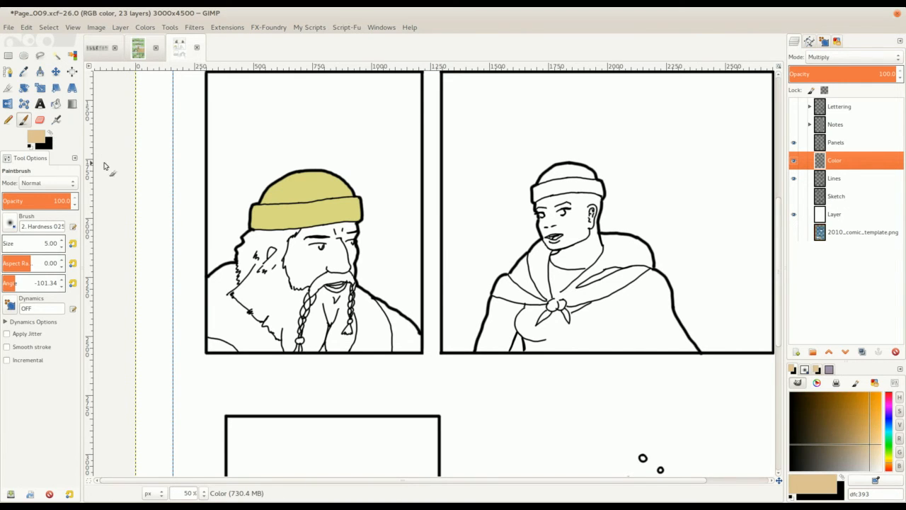
pyautogui.moveTo(395, 202); pyautogui.dragTo(390, 191)
# Try painting the skin tone loosely over the head of the character in the neighboring panel with the Paintbrush at size 85, and undo it
pyautogui.moveTo(573, 157)
pyautogui.mouseDown()
pyautogui.moveTo(554, 163)
pyautogui.moveTo(563, 170)
pyautogui.moveTo(506, 240)
pyautogui.mouseUp()
pyautogui.hotkey('shift', ']')
pyautogui.hotkey('shift', ']')
pyautogui.hotkey('shift', ']')
pyautogui.hotkey('shift', ']')
pyautogui.hotkey('shift', ']')
pyautogui.hotkey('shift', ']')
pyautogui.hotkey('shift', ']')
pyautogui.hotkey('shift', ']')
pyautogui.moveTo(529, 184)
pyautogui.mouseDown()
pyautogui.moveTo(550, 194)
pyautogui.moveTo(572, 185)
pyautogui.moveTo(567, 229)
pyautogui.moveTo(580, 189)
pyautogui.moveTo(545, 156)
pyautogui.moveTo(559, 138)
pyautogui.mouseUp()
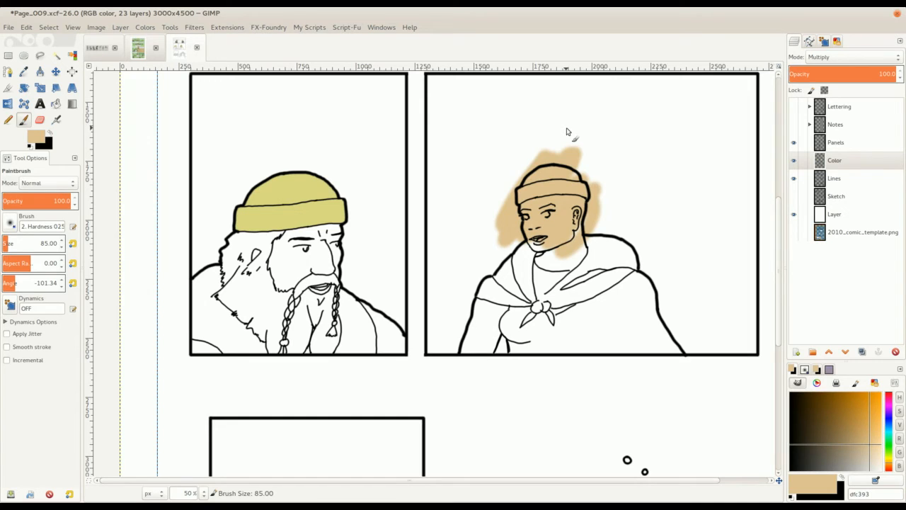
pyautogui.hotkey('ctrl', 'z')
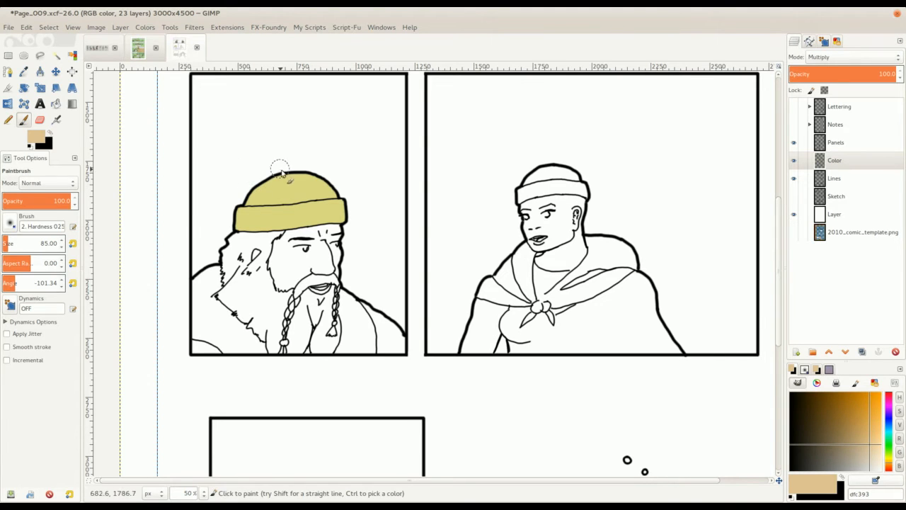
# Try bucket-filling the close-up bearded man's face with the skin tone, and undo the fill
pyautogui.scroll(-2, 332, 234)
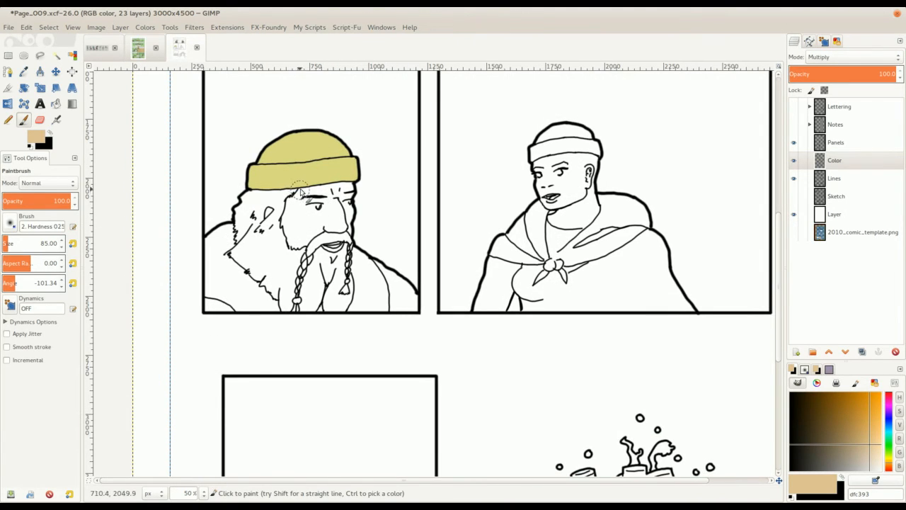
pyautogui.hotkey('shift', 'b')
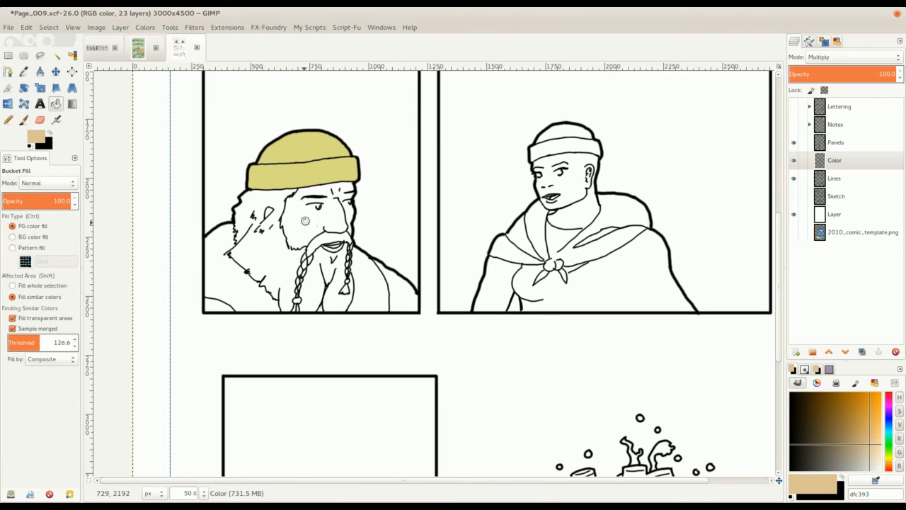
pyautogui.click(306, 221)
pyautogui.scroll(1, 306, 221)
pyautogui.scroll(1, 303, 204)
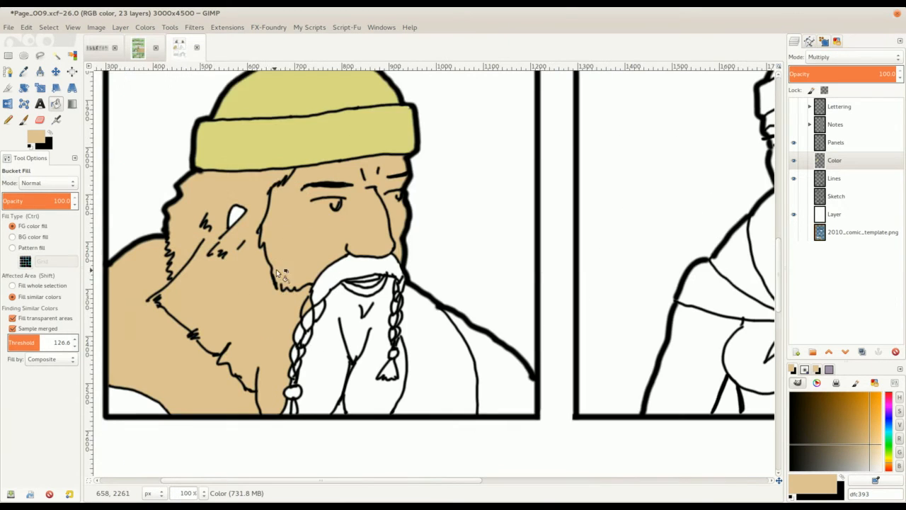
pyautogui.scroll(-1, 283, 248)
pyautogui.hotkey('ctrl', 'z')
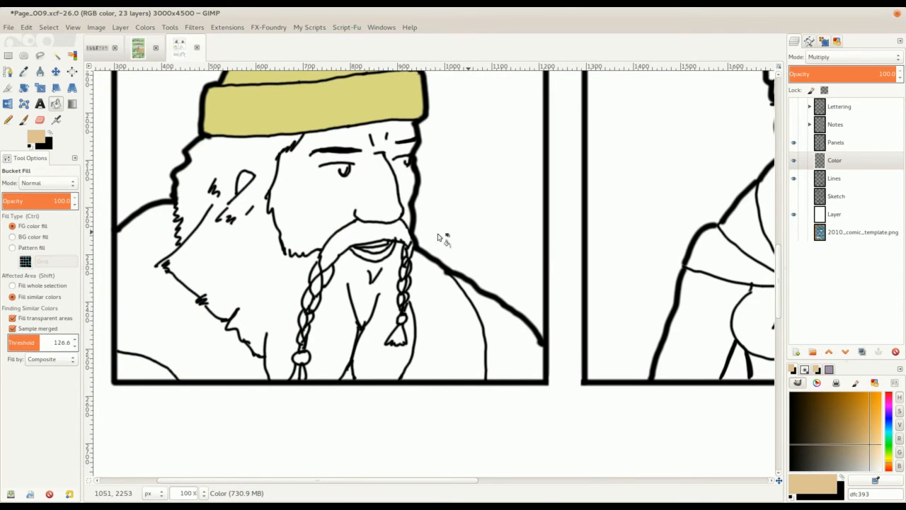
# Reduce the Paintbrush size to 35, try the skin-tone bucket fill on the close-up face again, and undo it
pyautogui.press('p')
pyautogui.press('[')
pyautogui.press('[')
pyautogui.press('[')
pyautogui.press('[')
pyautogui.press('[')
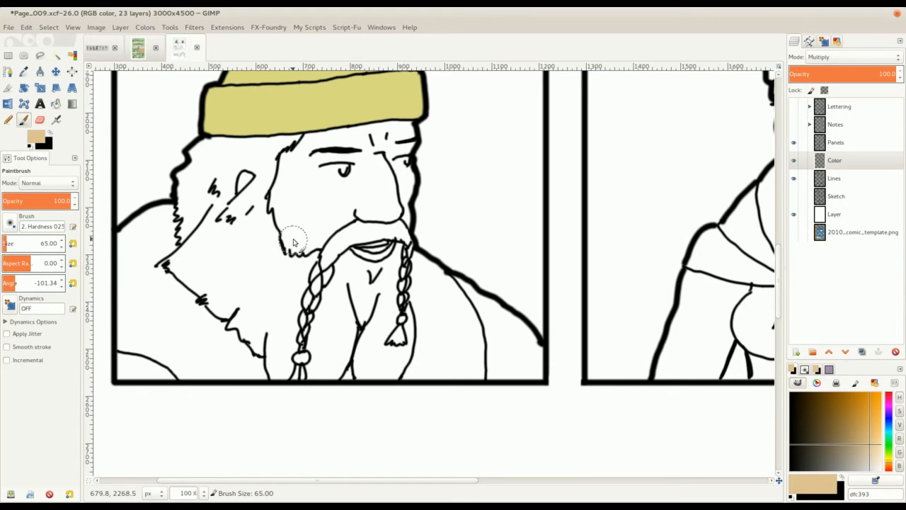
pyautogui.press('[')
pyautogui.press('[')
pyautogui.press('[')
pyautogui.press('[')
pyautogui.press('[')
pyautogui.press('[')
pyautogui.press('[')
pyautogui.press('[')
pyautogui.press('[')
pyautogui.press('[')
pyautogui.scroll(1, 292, 244)
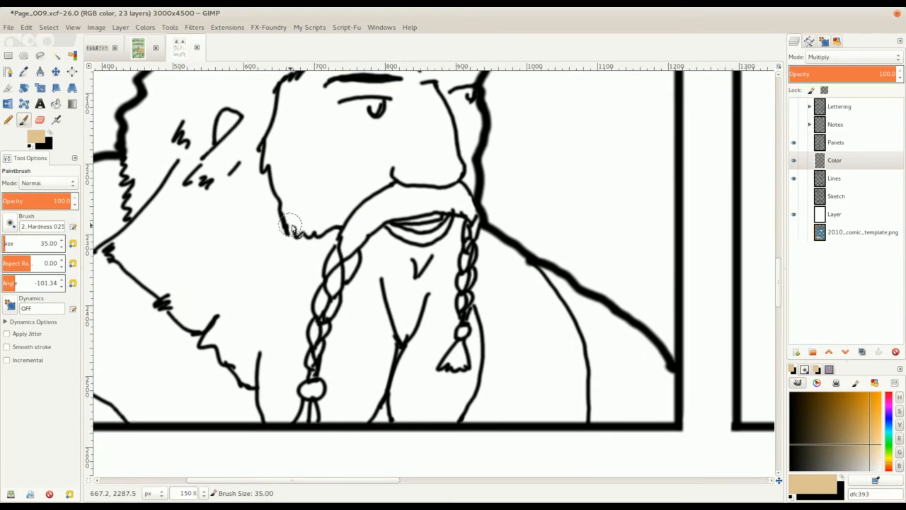
pyautogui.scroll(1, 300, 215)
pyautogui.scroll(1, 295, 227)
pyautogui.scroll(-1, 302, 214)
pyautogui.scroll(-2, 302, 214)
pyautogui.hotkey('shift', 'b')
pyautogui.click(306, 211)
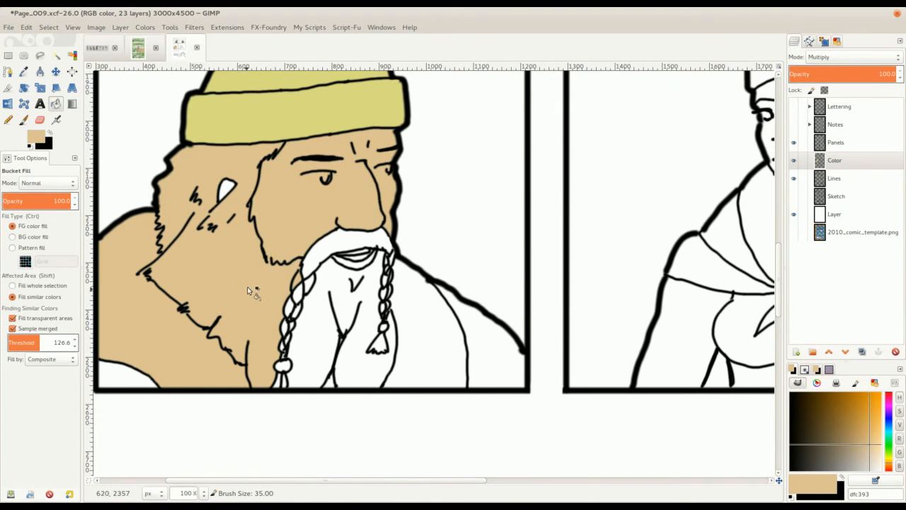
pyautogui.hotkey('ctrl', 'z')
# Dab the skin tone into the small notch at the corner of the close-up man's jagged beard edge with the Paintbrush at size 15
pyautogui.scroll(2, 282, 252)
pyautogui.press('p')
pyautogui.hotkey('shift', '[')
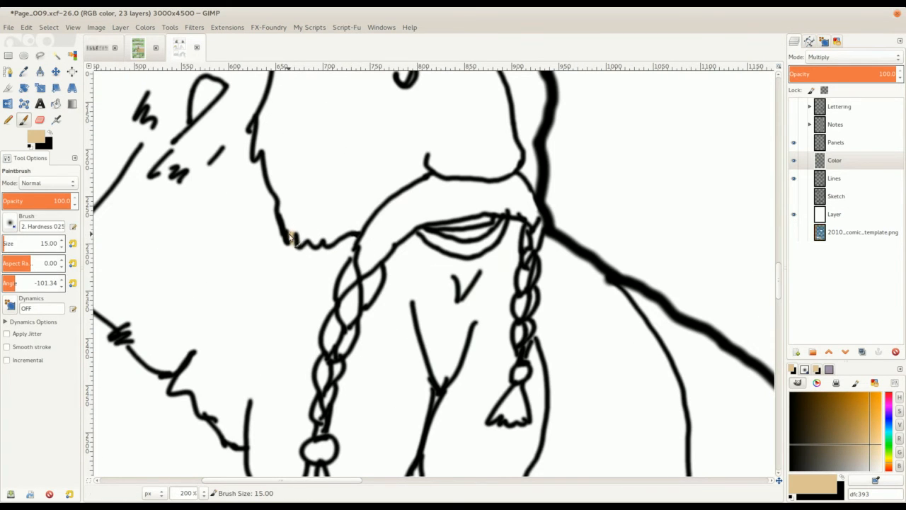
pyautogui.scroll(2, 304, 190)
# Test the bucket fill on the close-up face with the beard notch painted in, and undo it
pyautogui.hotkey('shift', 'b')
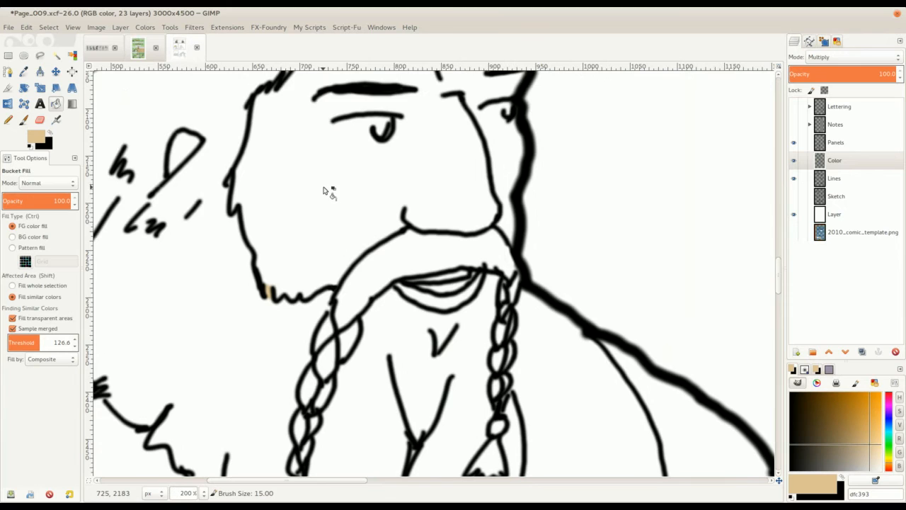
pyautogui.click(324, 190)
pyautogui.hotkey('ctrl', 'z')
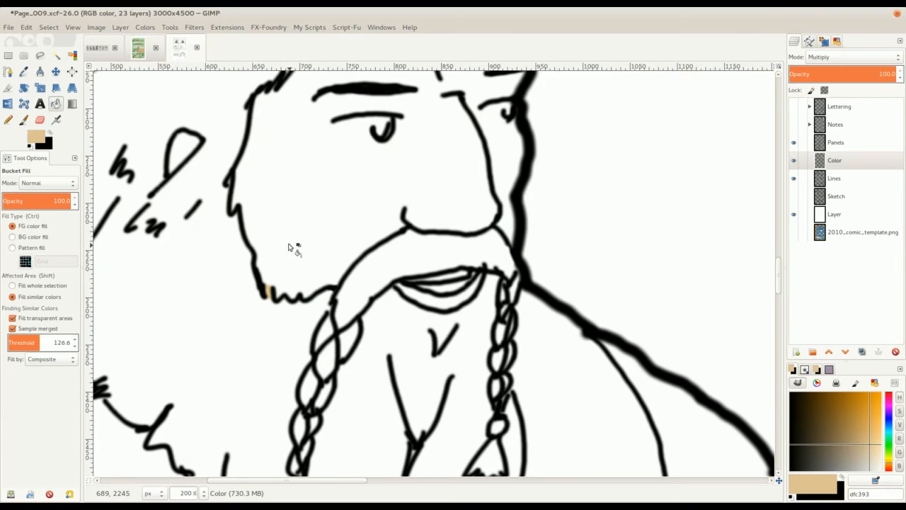
# Lower the Bucket Fill threshold to 49.1
pyautogui.moveTo(289, 245); pyautogui.dragTo(303, 230)
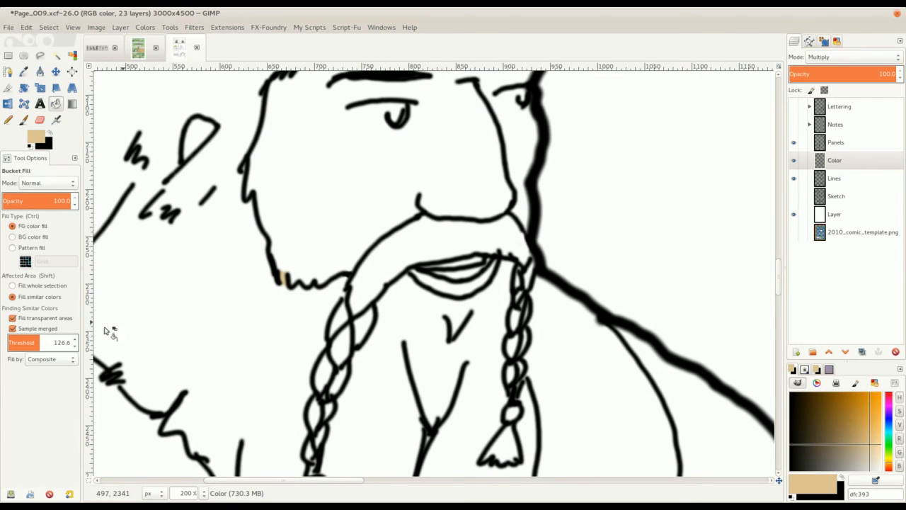
pyautogui.moveTo(332, 192); pyautogui.dragTo(321, 203)
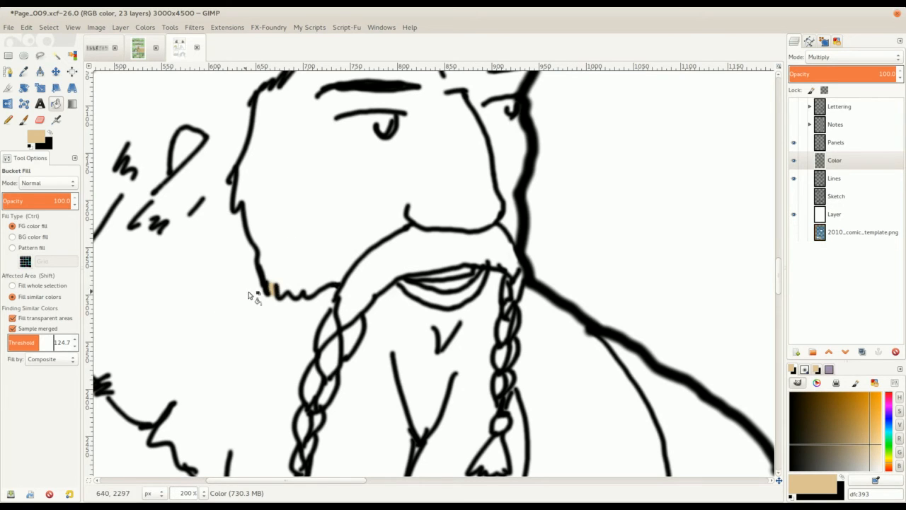
pyautogui.click(24, 343)
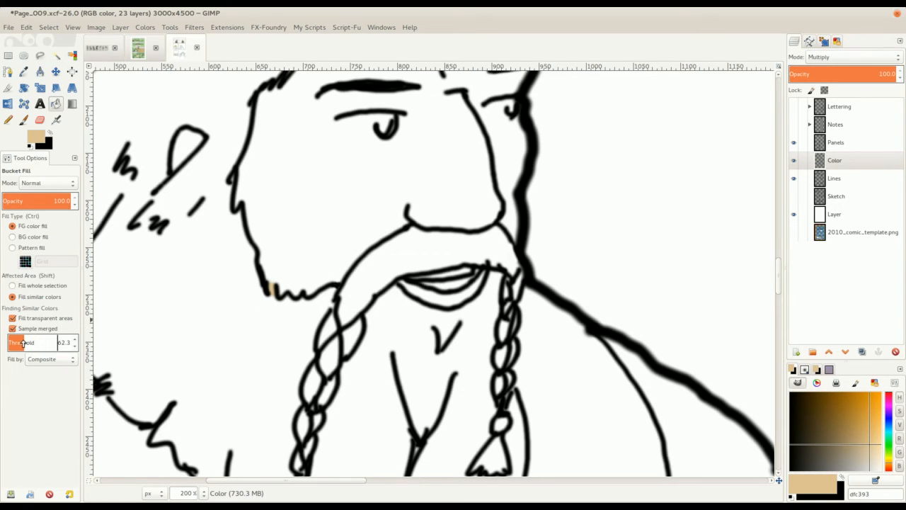
pyautogui.hscroll(1, 330, 202)
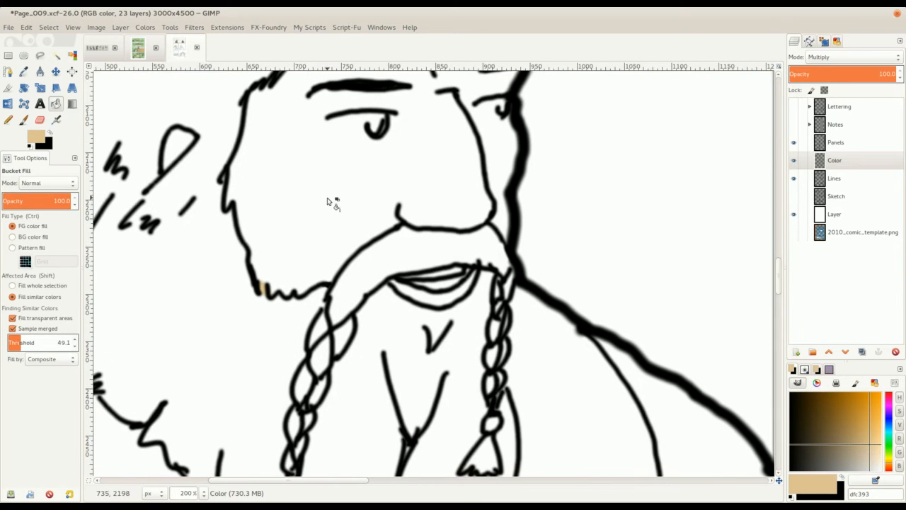
# Test the skin-tone bucket fill on the close-up face at the lowered threshold, check its edges, and undo it
pyautogui.click(330, 202)
pyautogui.scroll(3, 334, 199)
pyautogui.hscroll(2, 338, 195)
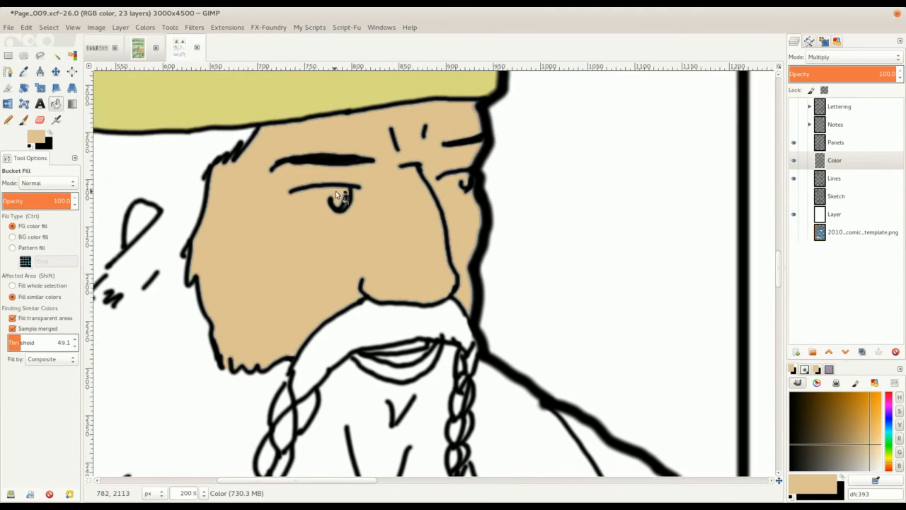
pyautogui.scroll(-4, 318, 216)
pyautogui.hscroll(-3, 312, 223)
pyautogui.hotkey('ctrl', 'z')
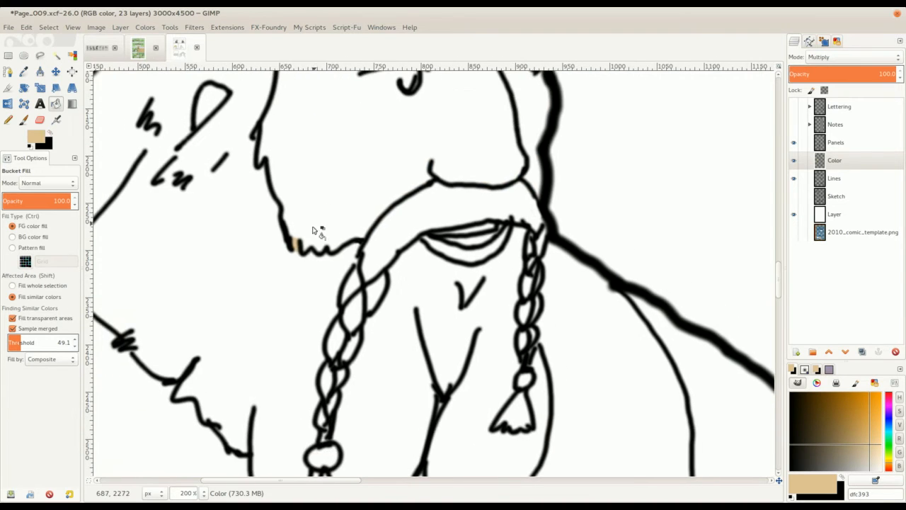
# Extend the skin-tone patch around the notch in the close-up man's beard edge on the Color layer with the size 15 Paintbrush
pyautogui.scroll(2, 294, 250)
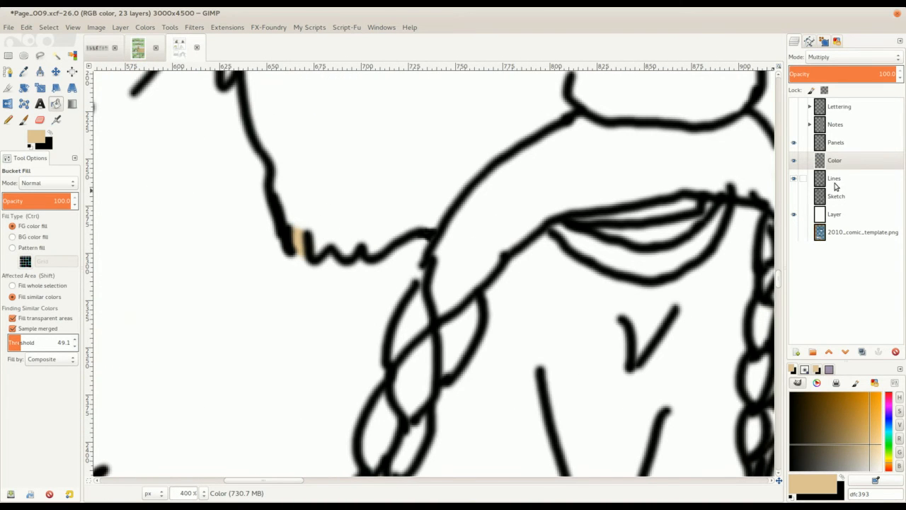
pyautogui.click(837, 180)
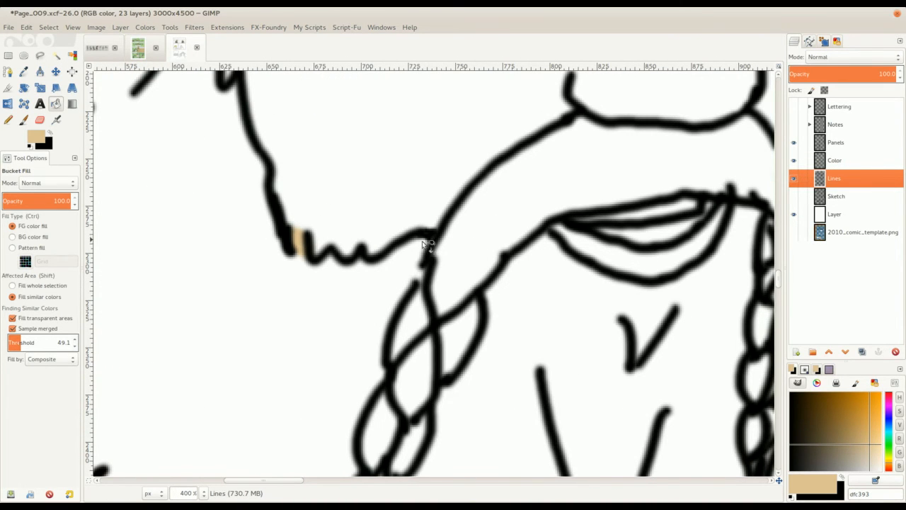
pyautogui.click(836, 163)
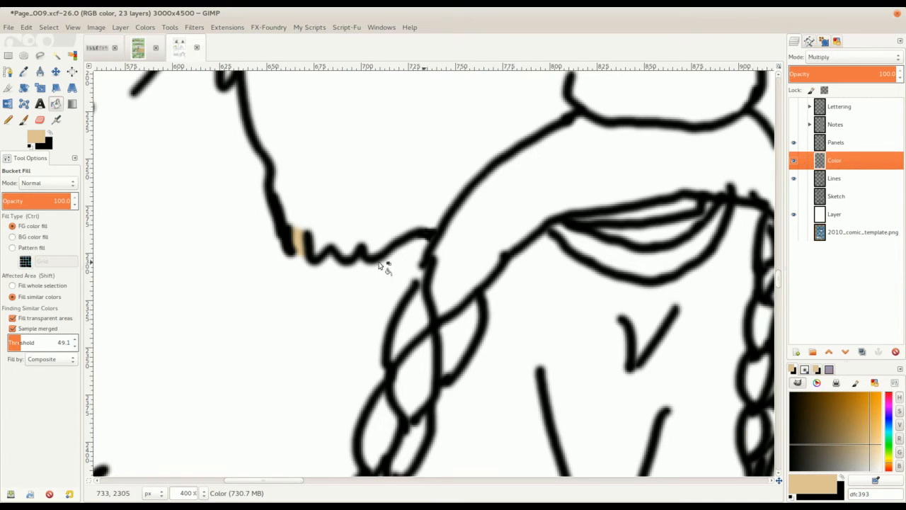
pyautogui.moveTo(320, 234); pyautogui.dragTo(277, 280)
pyautogui.moveTo(265, 242)
pyautogui.mouseDown()
pyautogui.moveTo(266, 228)
pyautogui.moveTo(259, 257)
pyautogui.moveTo(287, 273)
pyautogui.mouseUp()
pyautogui.press('p')
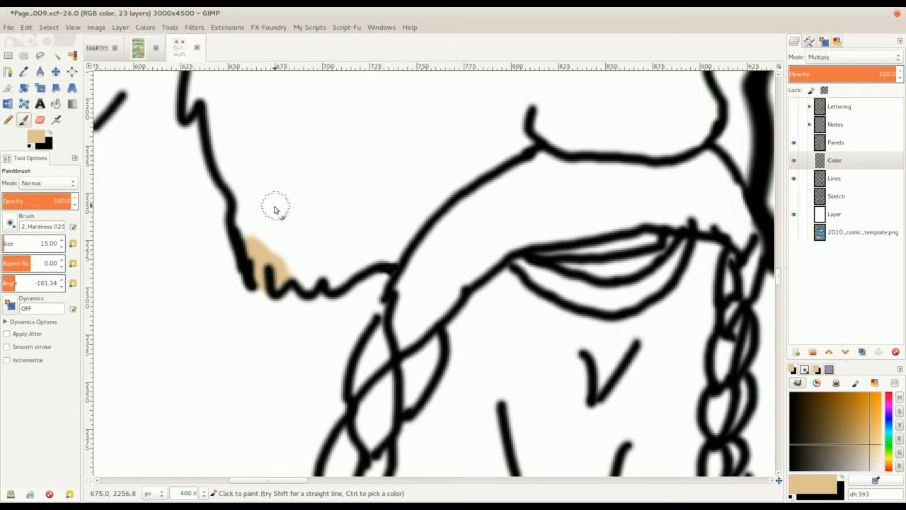
# Bucket-fill the close-up man's face with the skin tone
pyautogui.hotkey('shift', 'b')
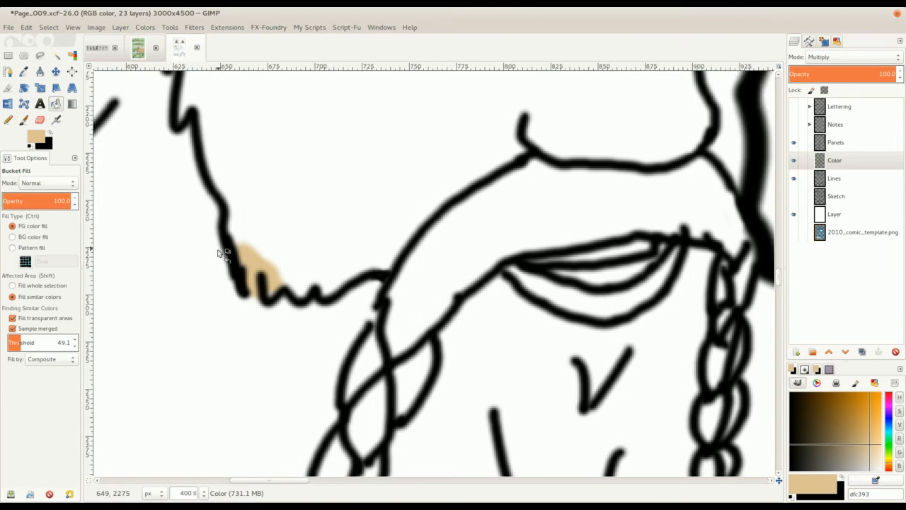
pyautogui.scroll(3, 326, 205)
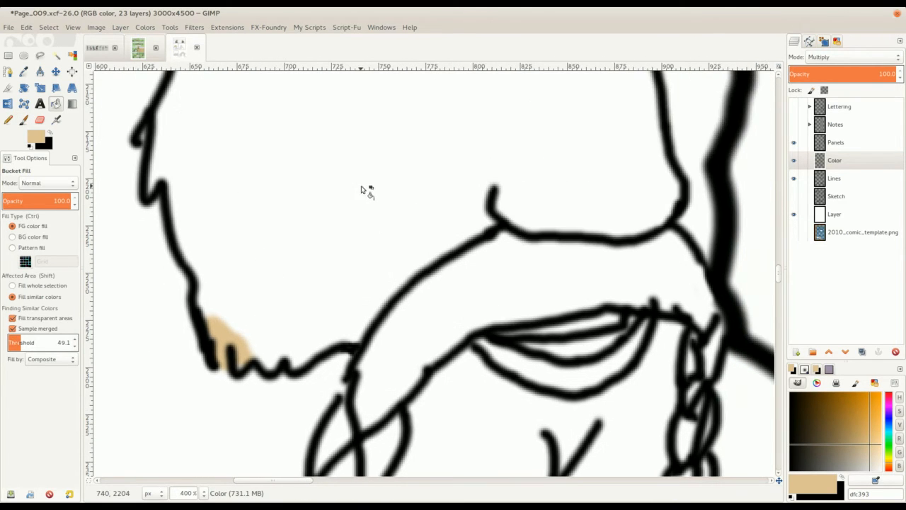
pyautogui.click(351, 190)
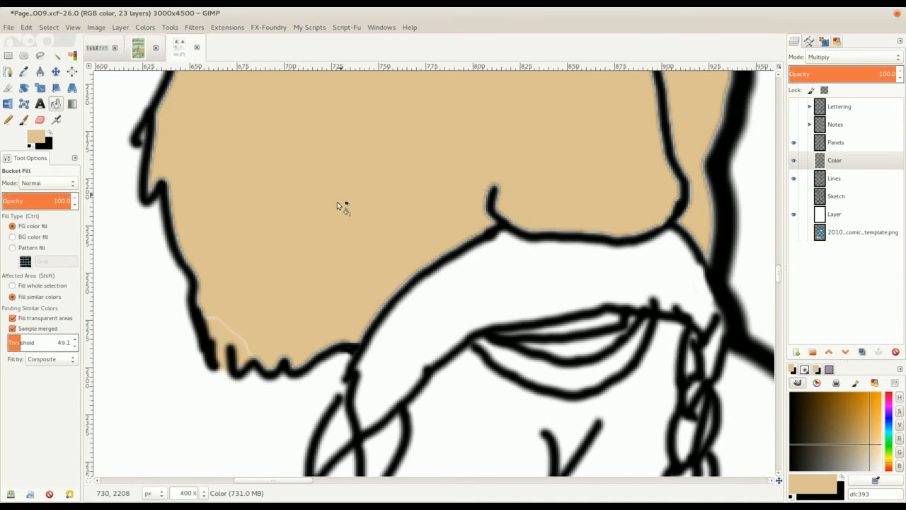
# Brush the skin tone over the unfilled edges along the beard, moustache and nose with the Paintbrush at size 35
pyautogui.moveTo(316, 243); pyautogui.dragTo(327, 235)
pyautogui.press('p')
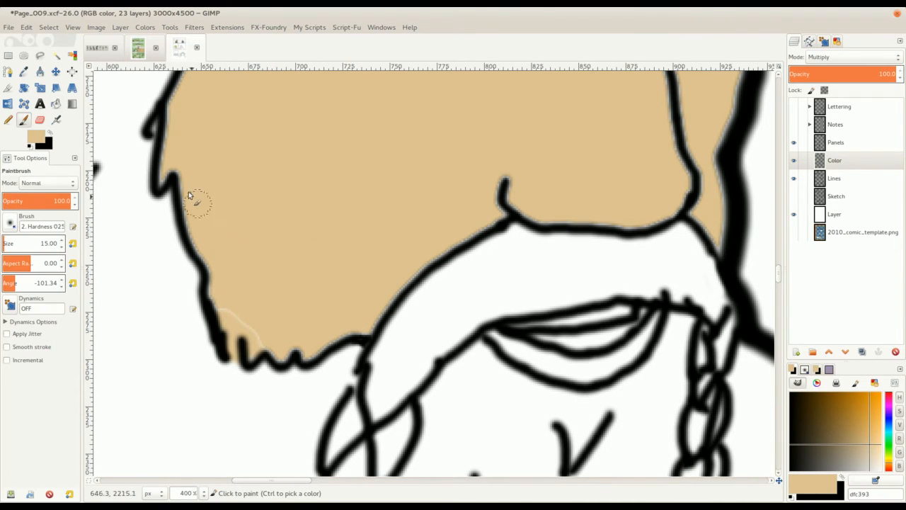
pyautogui.moveTo(183, 167); pyautogui.dragTo(189, 124)
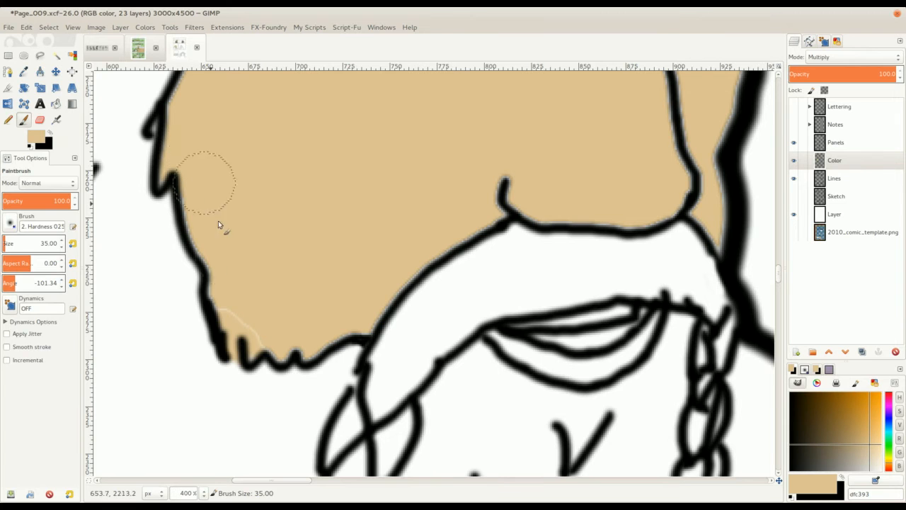
pyautogui.moveTo(236, 295); pyautogui.dragTo(269, 328)
pyautogui.moveTo(338, 320)
pyautogui.mouseDown()
pyautogui.moveTo(377, 301)
pyautogui.moveTo(428, 250)
pyautogui.moveTo(511, 185)
pyautogui.mouseUp()
pyautogui.moveTo(543, 210)
pyautogui.mouseDown()
pyautogui.moveTo(678, 162)
pyautogui.moveTo(698, 171)
pyautogui.moveTo(634, 247)
pyautogui.mouseUp()
pyautogui.moveTo(632, 212)
pyautogui.mouseDown()
pyautogui.moveTo(622, 193)
pyautogui.moveTo(649, 171)
pyautogui.moveTo(682, 175)
pyautogui.moveTo(684, 133)
pyautogui.mouseUp()
pyautogui.moveTo(670, 93)
pyautogui.mouseDown()
pyautogui.moveTo(639, 201)
pyautogui.moveTo(631, 151)
pyautogui.moveTo(552, 177)
pyautogui.mouseUp()
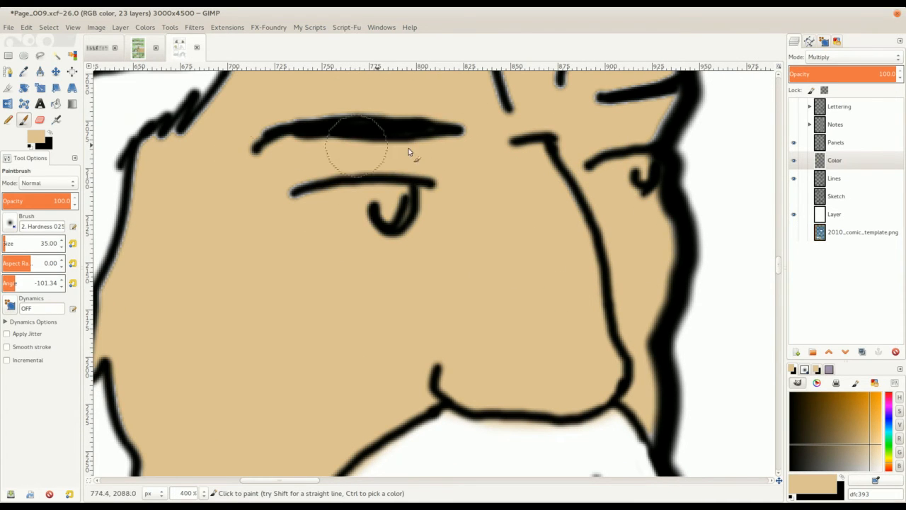
# Paint the skin tone into the light edges along the hairline, forehead and brows at size 35
pyautogui.moveTo(157, 160)
pyautogui.mouseDown()
pyautogui.moveTo(141, 274)
pyautogui.moveTo(227, 169)
pyautogui.moveTo(201, 220)
pyautogui.moveTo(198, 269)
pyautogui.mouseUp()
pyautogui.scroll(5, 239, 327)
pyautogui.hscroll(3, 238, 203)
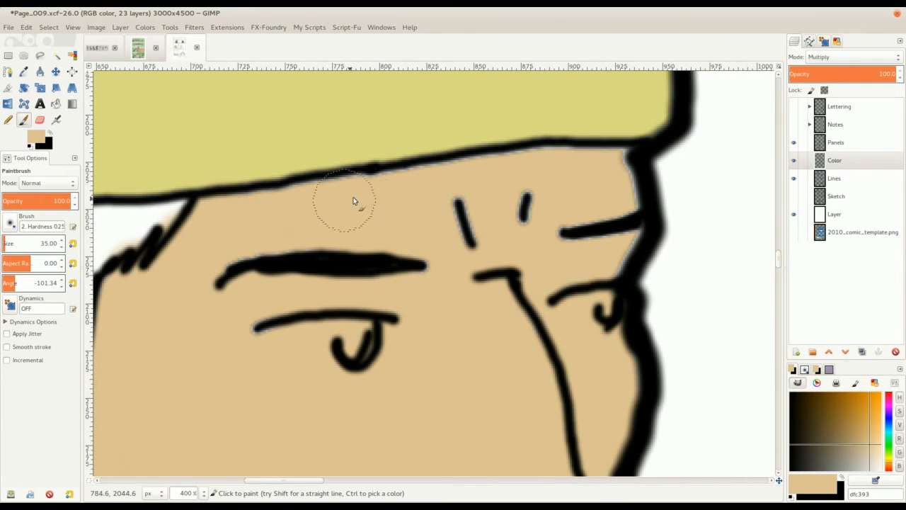
pyautogui.moveTo(354, 201)
pyautogui.mouseDown()
pyautogui.moveTo(479, 186)
pyautogui.moveTo(499, 166)
pyautogui.moveTo(635, 182)
pyautogui.moveTo(597, 235)
pyautogui.moveTo(493, 235)
pyautogui.moveTo(609, 232)
pyautogui.moveTo(597, 262)
pyautogui.mouseUp()
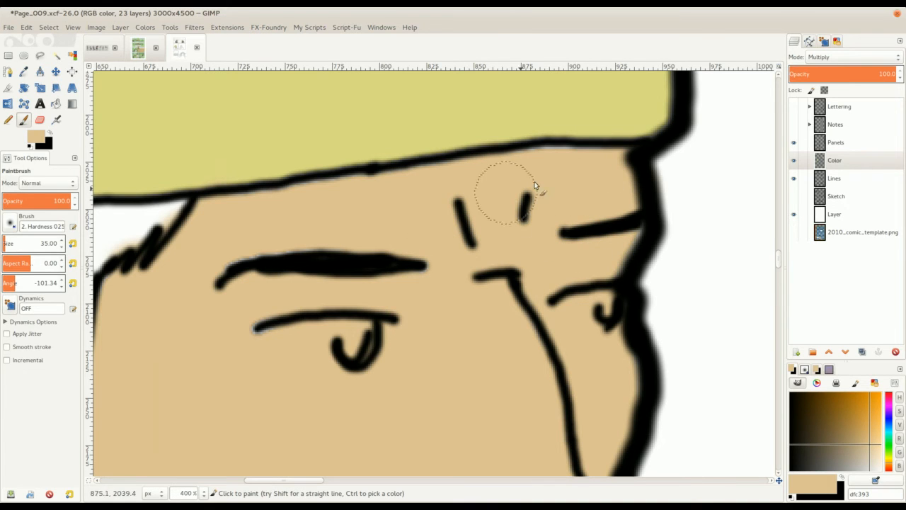
pyautogui.scroll(-2, 279, 280)
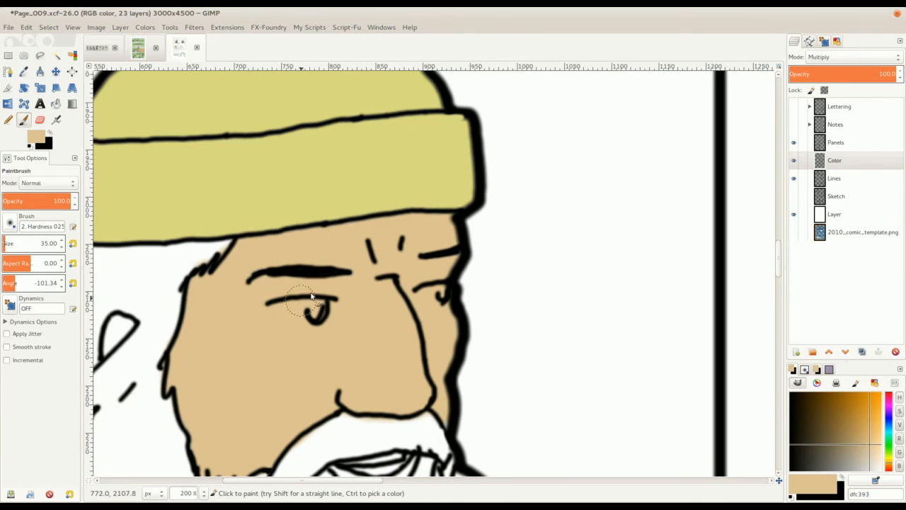
# Paint the close-up man's ear with the skin tone, reducing the Paintbrush to size 15
pyautogui.scroll(-3, 253, 303)
pyautogui.hscroll(-2, 284, 247)
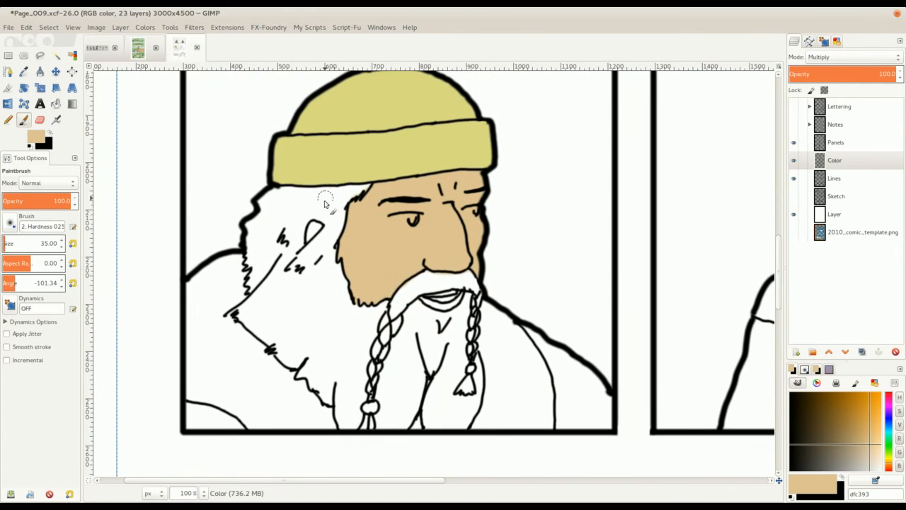
pyautogui.scroll(3, 290, 242)
pyautogui.moveTo(305, 234)
pyautogui.mouseDown()
pyautogui.moveTo(318, 220)
pyautogui.moveTo(309, 231)
pyautogui.mouseUp()
pyautogui.hotkey('shift', '[')
pyautogui.hotkey('shift', '[')
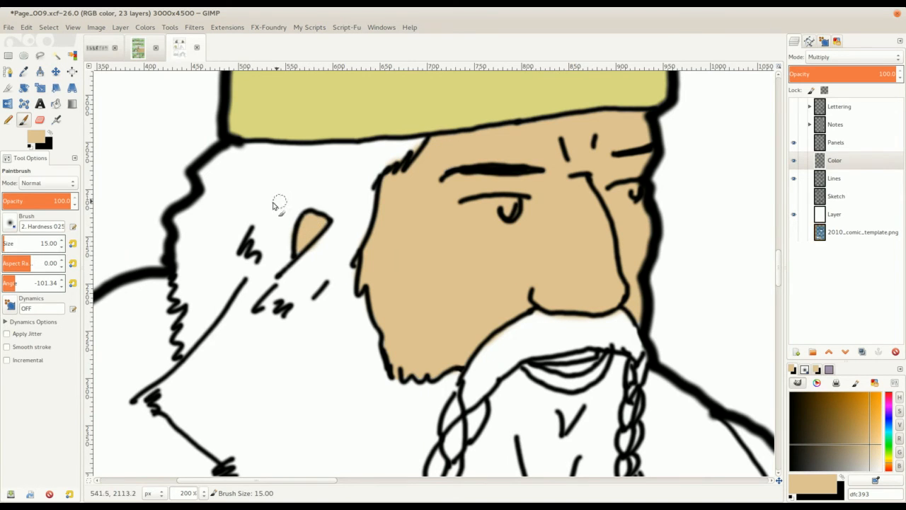
# Sample the beard brown b79481 from the bearded character in the Full_Team.jpg reference and return to the comic page
pyautogui.scroll(-2, 274, 205)
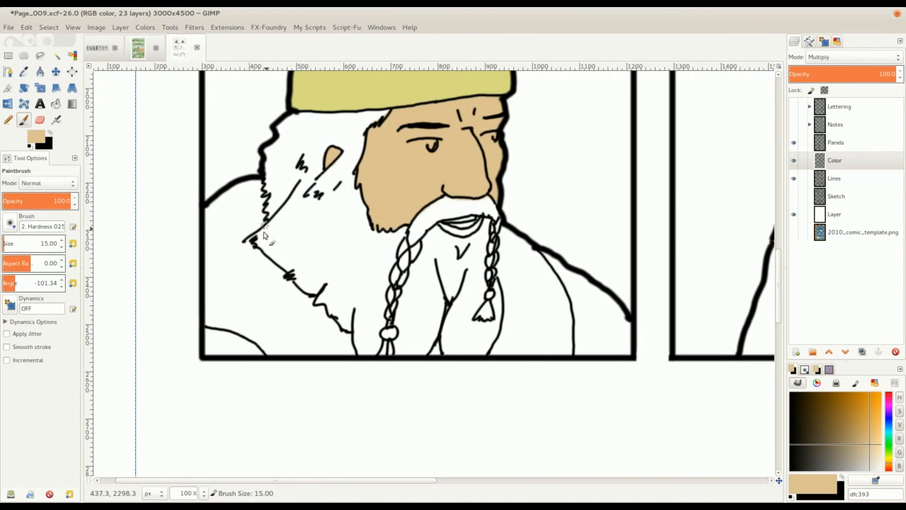
pyautogui.scroll(1, 250, 239)
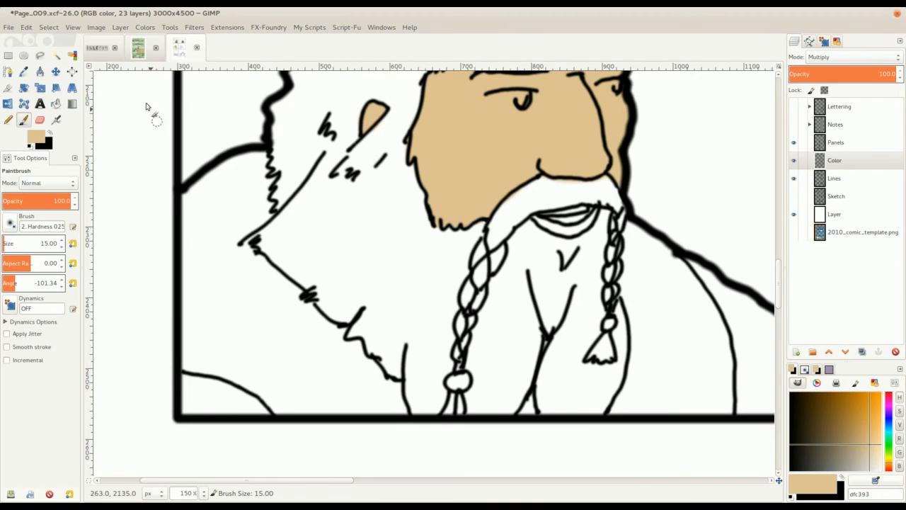
pyautogui.click(105, 55)
pyautogui.press('o')
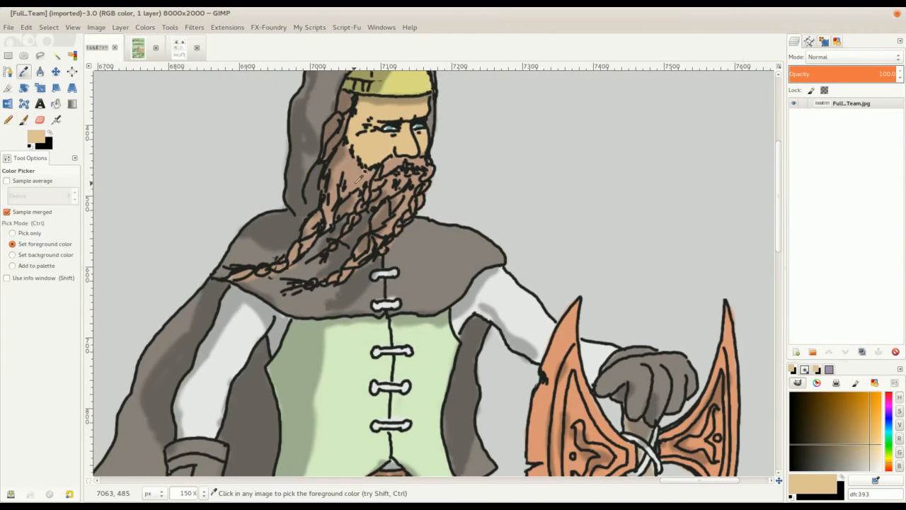
pyautogui.click(311, 148)
pyautogui.press('p')
pyautogui.click(181, 48)
pyautogui.moveTo(254, 237)
pyautogui.mouseDown()
pyautogui.moveTo(248, 228)
pyautogui.moveTo(248, 245)
pyautogui.mouseUp()
# Bucket-fill the close-up man's hair, side beard and chin beard with the sampled brown
pyautogui.hotkey('shift', 'b')
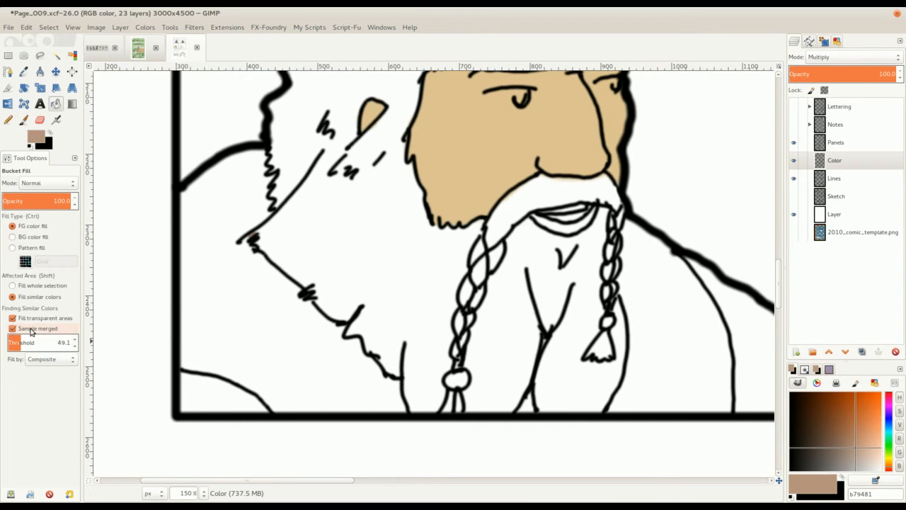
pyautogui.moveTo(388, 226); pyautogui.dragTo(350, 298)
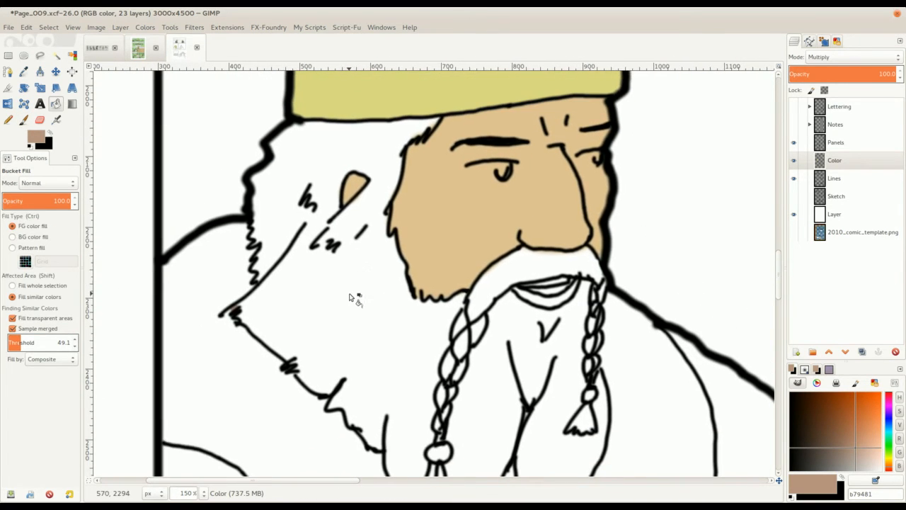
pyautogui.click(366, 259)
pyautogui.moveTo(437, 346); pyautogui.dragTo(385, 259)
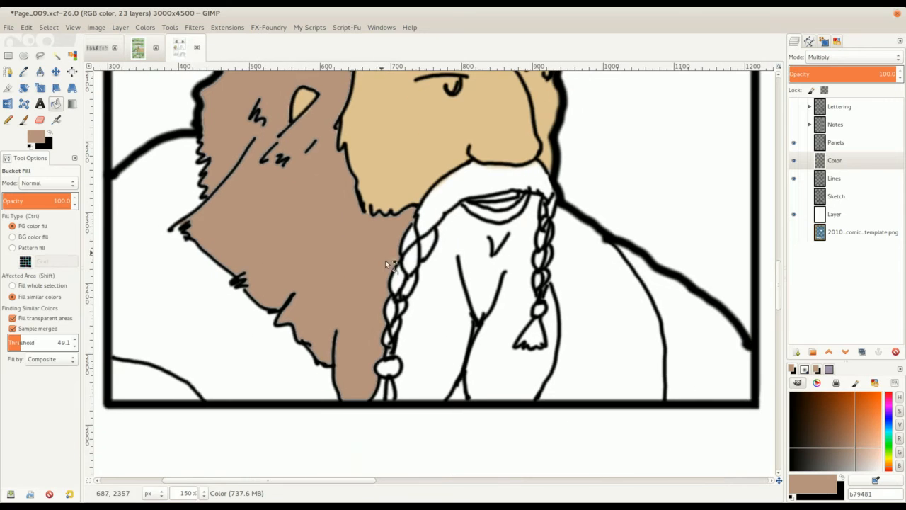
pyautogui.click(441, 289)
pyautogui.moveTo(226, 154); pyautogui.dragTo(262, 203)
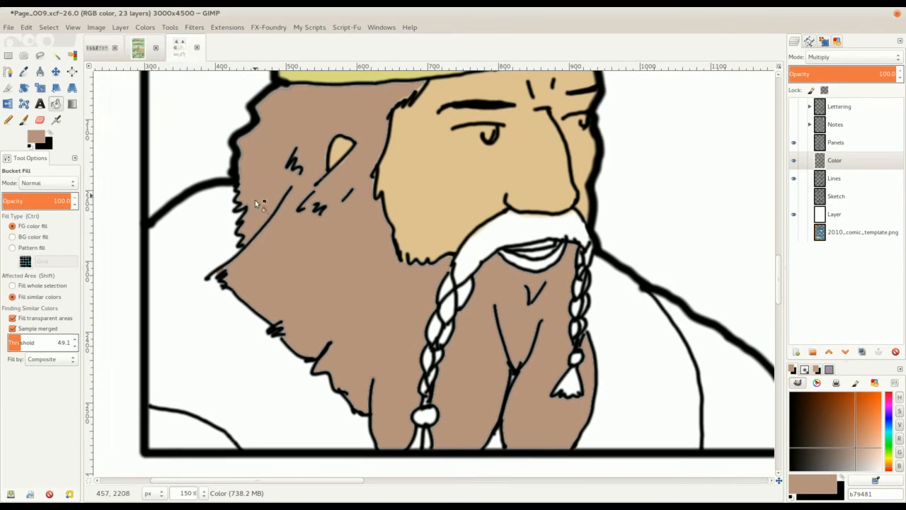
# Brush brown over the unfilled line edges of the hair and side beard with the Paintbrush at size 115
pyautogui.press('p')
pyautogui.press(']')
pyautogui.press(']')
pyautogui.press(']')
pyautogui.press(']')
pyautogui.moveTo(292, 162)
pyautogui.mouseDown()
pyautogui.moveTo(278, 228)
pyautogui.moveTo(306, 224)
pyautogui.moveTo(265, 191)
pyautogui.moveTo(281, 269)
pyautogui.mouseUp()
pyautogui.moveTo(360, 307); pyautogui.dragTo(318, 369)
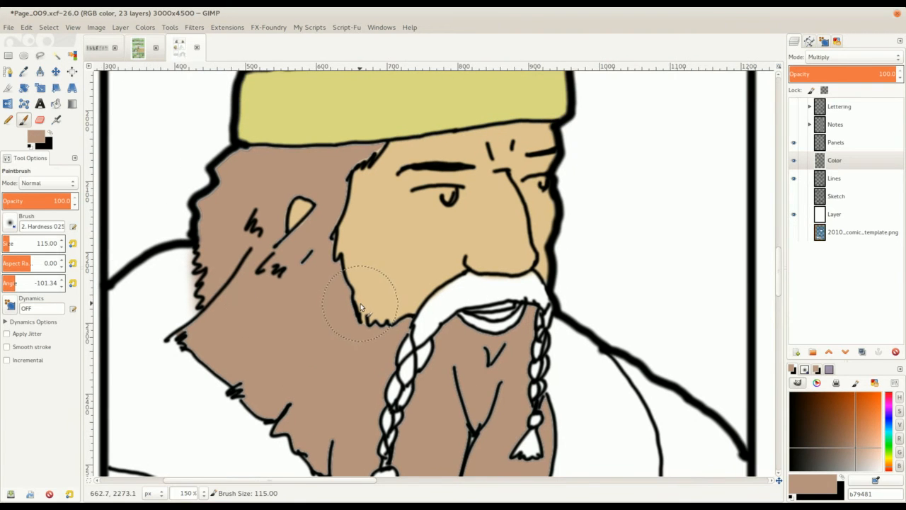
pyautogui.moveTo(232, 267); pyautogui.dragTo(243, 189)
# Try a size 115 brown stroke along the beard's lower outer edge, and undo it
pyautogui.moveTo(177, 243)
pyautogui.mouseDown()
pyautogui.moveTo(185, 234)
pyautogui.moveTo(274, 361)
pyautogui.moveTo(342, 398)
pyautogui.moveTo(344, 417)
pyautogui.mouseUp()
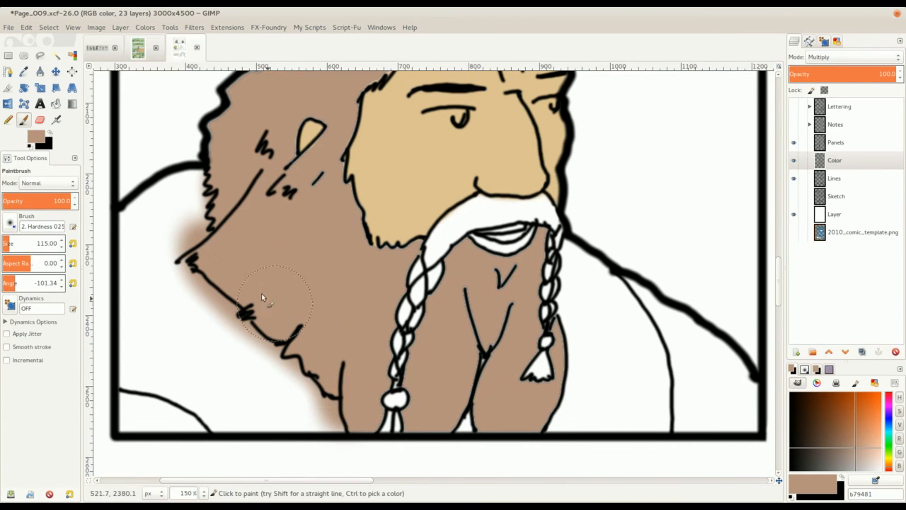
pyautogui.scroll(2, 220, 275)
pyautogui.moveTo(206, 281)
pyautogui.mouseDown()
pyautogui.moveTo(260, 238)
pyautogui.moveTo(268, 217)
pyautogui.mouseUp()
pyautogui.hotkey('ctrl', 'z')
# Paint brown along the jagged lower outer edge of the beard with the Paintbrush at size 95
pyautogui.press('[')
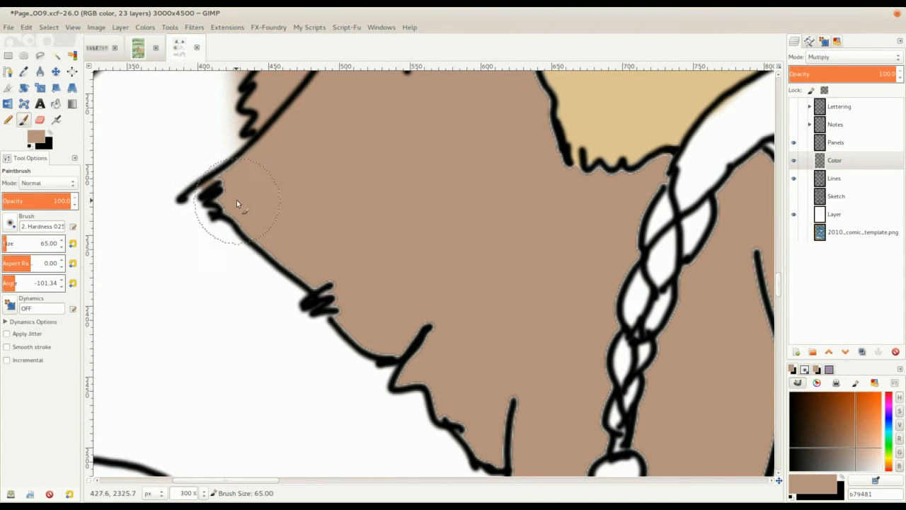
pyautogui.moveTo(337, 296)
pyautogui.mouseDown()
pyautogui.moveTo(411, 363)
pyautogui.moveTo(429, 408)
pyautogui.moveTo(439, 340)
pyautogui.mouseUp()
pyautogui.scroll(-2, 439, 336)
pyautogui.press(']')
pyautogui.press(']')
pyautogui.press(']')
pyautogui.press(']')
pyautogui.press(']')
pyautogui.moveTo(251, 194)
pyautogui.mouseDown()
pyautogui.moveTo(412, 358)
pyautogui.moveTo(414, 372)
pyautogui.mouseUp()
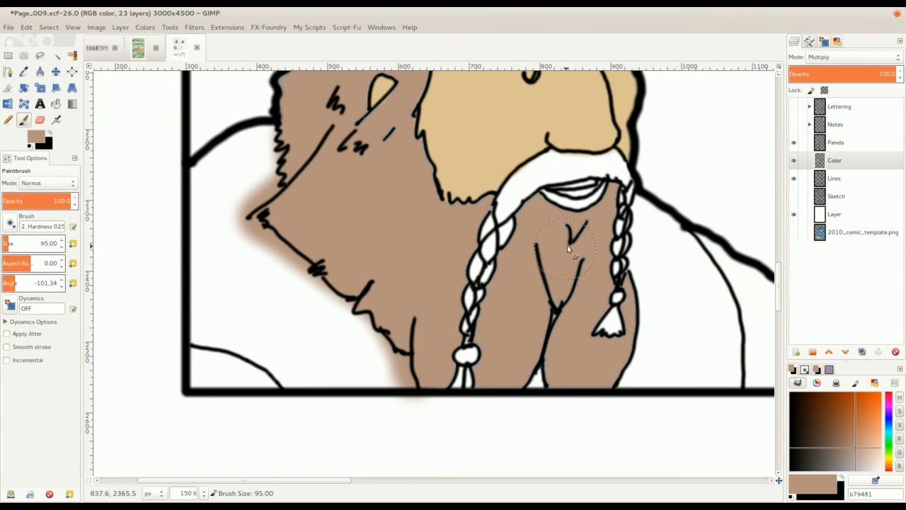
# Brush brown over the bottom and far edge of the chin beard and the back of the hair at size 95
pyautogui.moveTo(520, 349)
pyautogui.mouseDown()
pyautogui.moveTo(555, 303)
pyautogui.moveTo(550, 371)
pyautogui.mouseUp()
pyautogui.moveTo(607, 381)
pyautogui.mouseDown()
pyautogui.moveTo(646, 333)
pyautogui.moveTo(644, 293)
pyautogui.mouseUp()
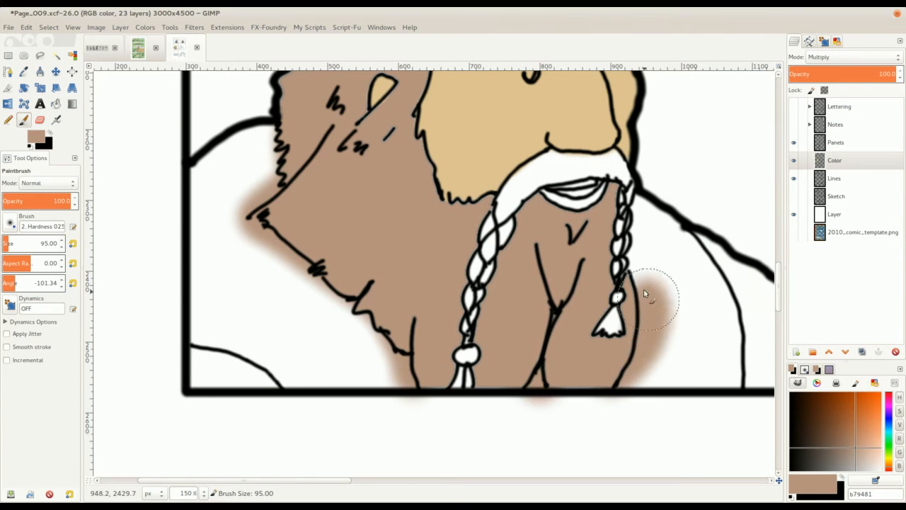
pyautogui.scroll(3, 296, 186)
pyautogui.moveTo(341, 197)
pyautogui.mouseDown()
pyautogui.moveTo(310, 186)
pyautogui.moveTo(301, 197)
pyautogui.moveTo(315, 136)
pyautogui.mouseUp()
# Erase the brown overspill outside the back of the hair and the beard's lower outer edge with the Eraser at size 35
pyautogui.hotkey('shift', '[')
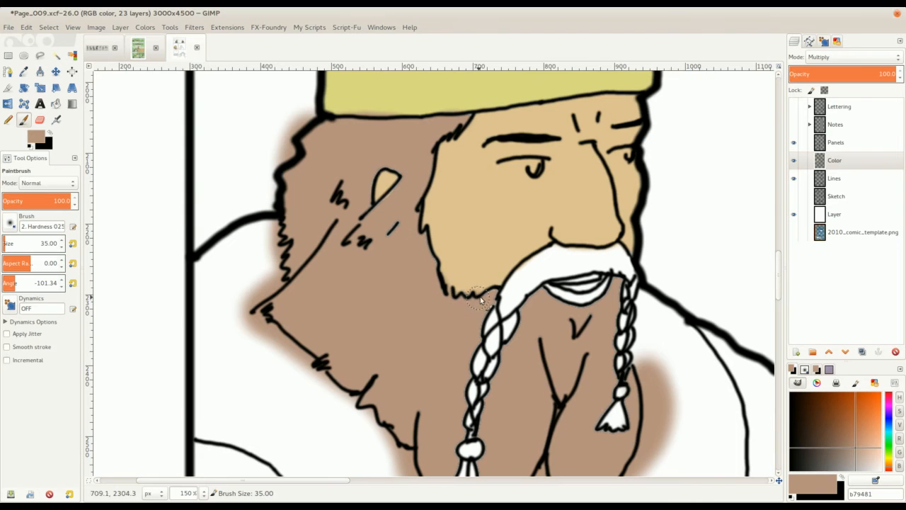
pyautogui.hotkey('shift', 'e')
pyautogui.moveTo(306, 106)
pyautogui.mouseDown()
pyautogui.moveTo(270, 152)
pyautogui.moveTo(288, 147)
pyautogui.moveTo(276, 169)
pyautogui.mouseUp()
pyautogui.moveTo(276, 212)
pyautogui.mouseDown()
pyautogui.moveTo(263, 238)
pyautogui.moveTo(275, 276)
pyautogui.moveTo(251, 301)
pyautogui.moveTo(281, 362)
pyautogui.moveTo(262, 323)
pyautogui.moveTo(263, 340)
pyautogui.moveTo(279, 348)
pyautogui.mouseUp()
pyautogui.scroll(-5, 279, 348)
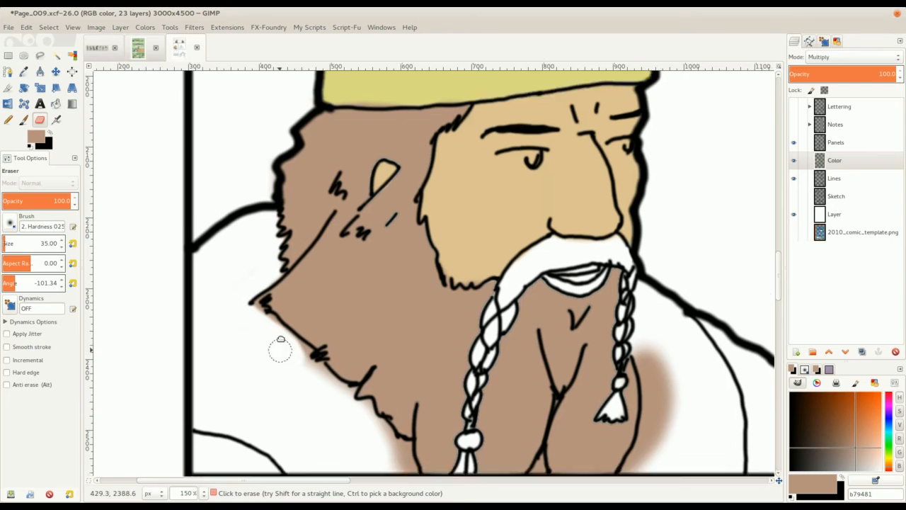
pyautogui.moveTo(262, 239)
pyautogui.mouseDown()
pyautogui.moveTo(304, 259)
pyautogui.moveTo(319, 285)
pyautogui.moveTo(400, 355)
pyautogui.moveTo(405, 373)
pyautogui.moveTo(404, 360)
pyautogui.mouseUp()
pyautogui.moveTo(550, 378); pyautogui.dragTo(545, 361)
# Erase the brown overspill beside the chin beard below the short braid with the size 35 Eraser
pyautogui.press('p')
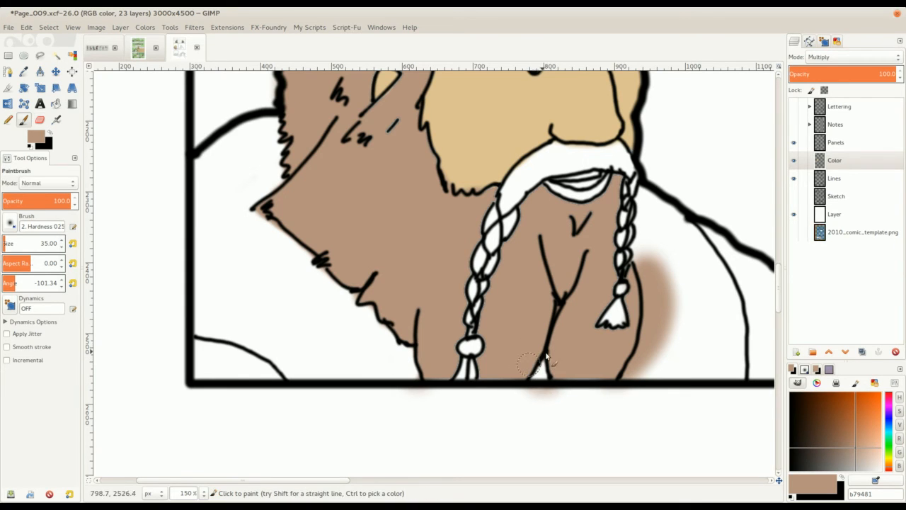
pyautogui.hotkey('shift', 'e')
pyautogui.moveTo(666, 252)
pyautogui.mouseDown()
pyautogui.moveTo(666, 323)
pyautogui.moveTo(682, 319)
pyautogui.moveTo(654, 257)
pyautogui.moveTo(644, 262)
pyautogui.moveTo(649, 335)
pyautogui.moveTo(656, 311)
pyautogui.moveTo(667, 326)
pyautogui.moveTo(631, 380)
pyautogui.moveTo(662, 342)
pyautogui.moveTo(650, 309)
pyautogui.moveTo(653, 332)
pyautogui.moveTo(664, 271)
pyautogui.moveTo(668, 364)
pyautogui.moveTo(659, 366)
pyautogui.moveTo(663, 303)
pyautogui.moveTo(652, 256)
pyautogui.moveTo(650, 283)
pyautogui.moveTo(645, 259)
pyautogui.moveTo(641, 334)
pyautogui.moveTo(653, 335)
pyautogui.moveTo(633, 348)
pyautogui.mouseUp()
pyautogui.hotkey('ctrl', 'z')
# Touch up the brown along the beard's jagged lower fringe and down the long braid with the size 35 Paintbrush
pyautogui.press('p')
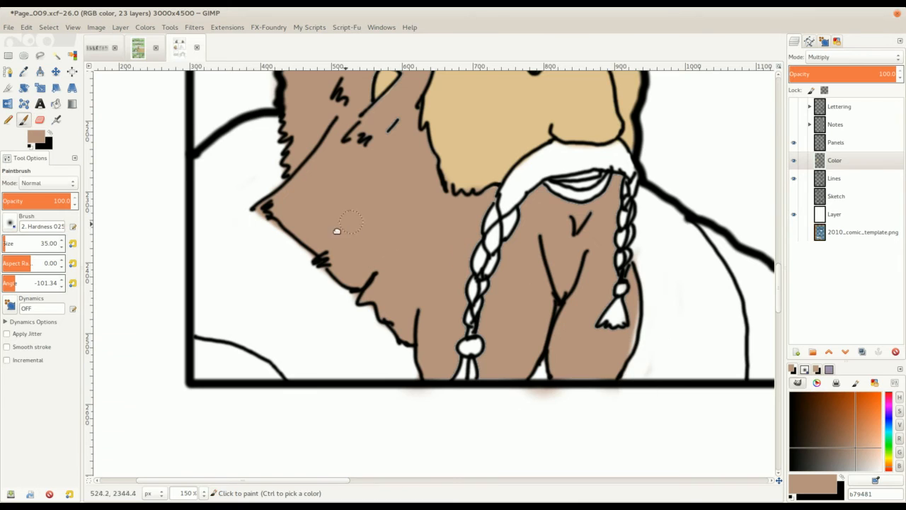
pyautogui.scroll(2, 297, 205)
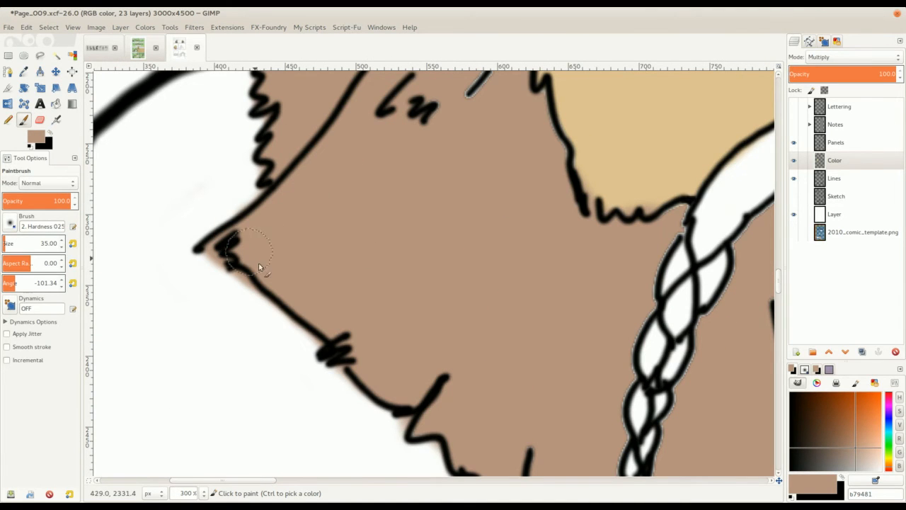
pyautogui.moveTo(450, 398); pyautogui.dragTo(463, 390)
pyautogui.moveTo(465, 390)
pyautogui.mouseDown()
pyautogui.moveTo(417, 325)
pyautogui.moveTo(421, 312)
pyautogui.moveTo(389, 283)
pyautogui.mouseUp()
pyautogui.scroll(-1, 388, 284)
pyautogui.scroll(-2, 389, 285)
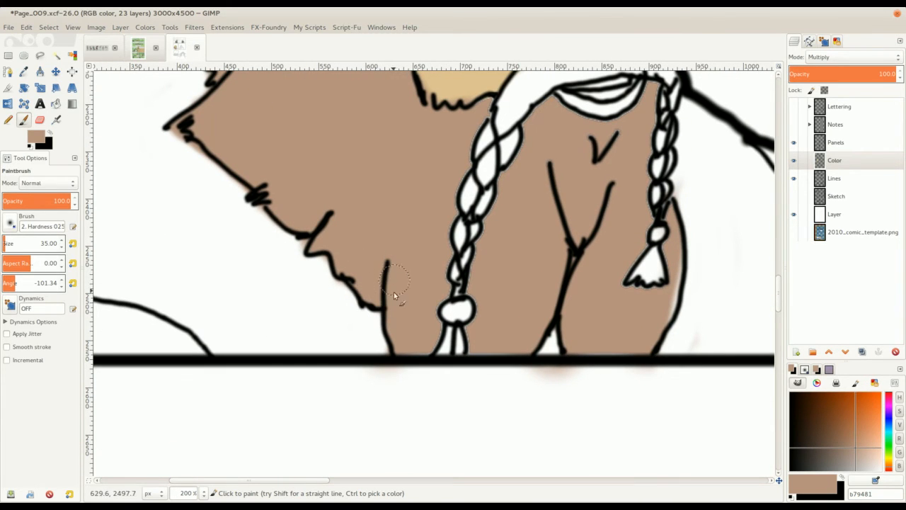
pyautogui.moveTo(482, 160)
pyautogui.mouseDown()
pyautogui.moveTo(439, 201)
pyautogui.moveTo(465, 203)
pyautogui.moveTo(453, 181)
pyautogui.moveTo(414, 318)
pyautogui.moveTo(419, 351)
pyautogui.mouseUp()
# Erase the remaining brown overspill around the lower beard and panel border with the Eraser at size 55
pyautogui.hotkey('shift', ']')
pyautogui.hotkey('shift', ']')
pyautogui.hotkey('shift', 'e')
pyautogui.moveTo(439, 432)
pyautogui.mouseDown()
pyautogui.moveTo(531, 432)
pyautogui.moveTo(360, 433)
pyautogui.moveTo(390, 375)
pyautogui.mouseUp()
pyautogui.moveTo(433, 225); pyautogui.dragTo(318, 352)
pyautogui.scroll(-1, 389, 259)
pyautogui.scroll(1, 387, 258)
# Paint the close-up man's moustache brown with the Paintbrush at size 55
pyautogui.press('p')
pyautogui.moveTo(390, 237)
pyautogui.mouseDown()
pyautogui.moveTo(371, 261)
pyautogui.moveTo(388, 241)
pyautogui.moveTo(439, 225)
pyautogui.moveTo(495, 234)
pyautogui.moveTo(490, 227)
pyautogui.mouseUp()
pyautogui.scroll(-2, 394, 232)
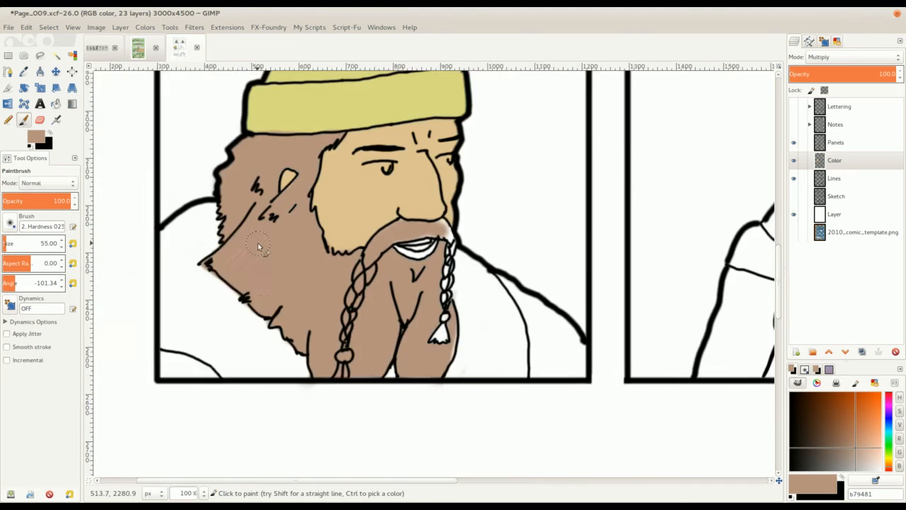
# Fill the light streak in the brown beard below the ear, enlarging the Paintbrush to size 75
pyautogui.moveTo(229, 249); pyautogui.dragTo(292, 202)
pyautogui.press(']')
pyautogui.press(']')
pyautogui.press(']')
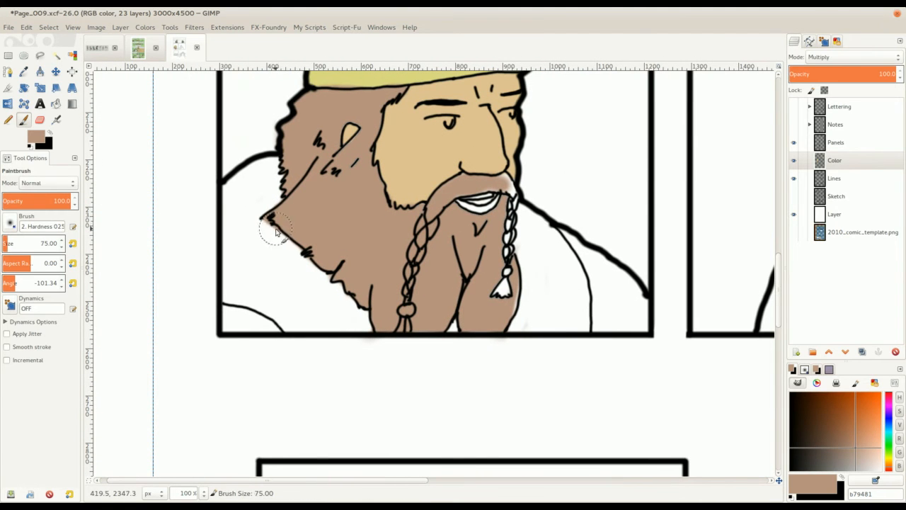
# Erase the brown overspill outside the beard's pointed side and jagged lower edge with the size 25 Eraser
pyautogui.press('+')
pyautogui.scroll(-1, 276, 248)
pyautogui.hscroll(-2, 276, 248)
pyautogui.hotkey('shift', 'e')
pyautogui.moveTo(275, 195); pyautogui.dragTo(340, 243)
pyautogui.moveTo(296, 223)
pyautogui.mouseDown()
pyautogui.moveTo(333, 240)
pyautogui.moveTo(441, 338)
pyautogui.mouseUp()
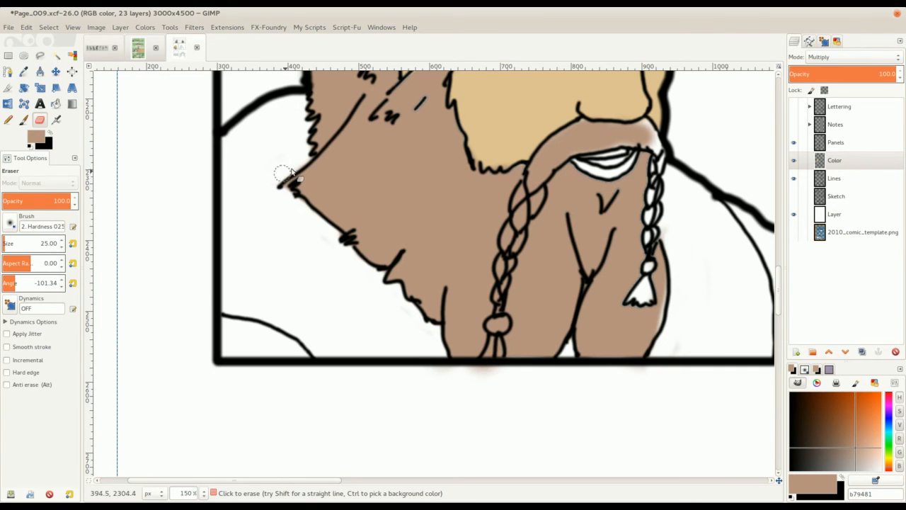
# Sample the hat's yellow and paint over the brown overspill along the brim's lower edge with the size 25 Paintbrush
pyautogui.scroll(3, 303, 180)
pyautogui.hscroll(1, 303, 181)
pyautogui.scroll(3, 347, 253)
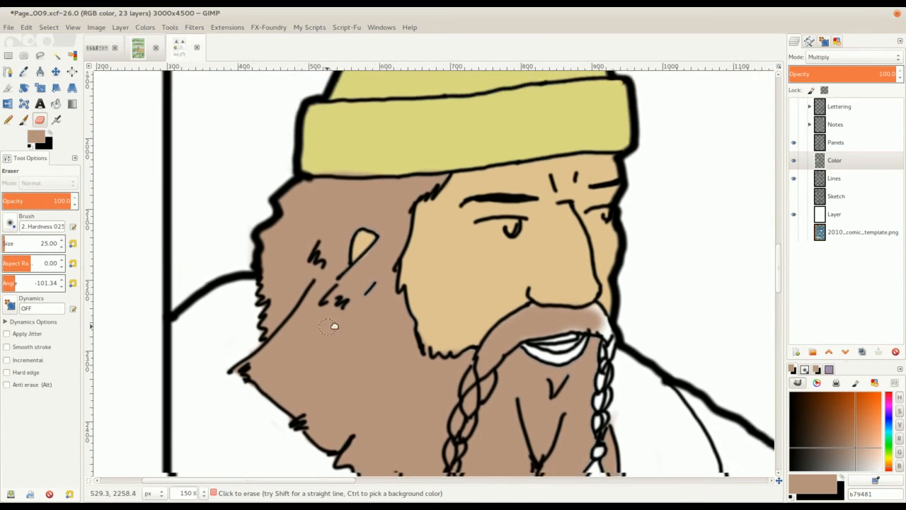
pyautogui.press('p')
pyautogui.keyDown('ctrl'); pyautogui.click(372, 147); pyautogui.keyUp('ctrl')
pyautogui.moveTo(349, 167); pyautogui.dragTo(427, 157)
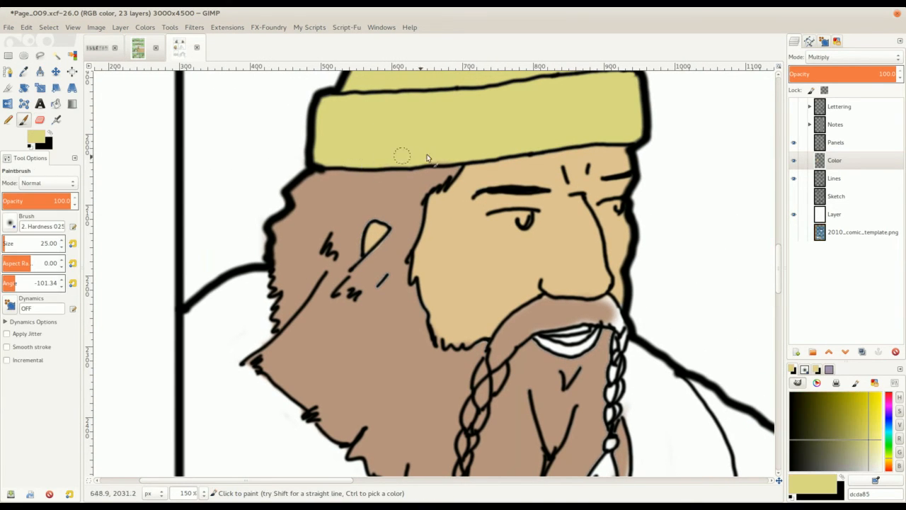
# Sample the hair's brown and fill the unpainted end of the moustache near the short braid with the Paintbrush at size 45
pyautogui.keyDown('ctrl'); pyautogui.click(400, 191); pyautogui.keyUp('ctrl')
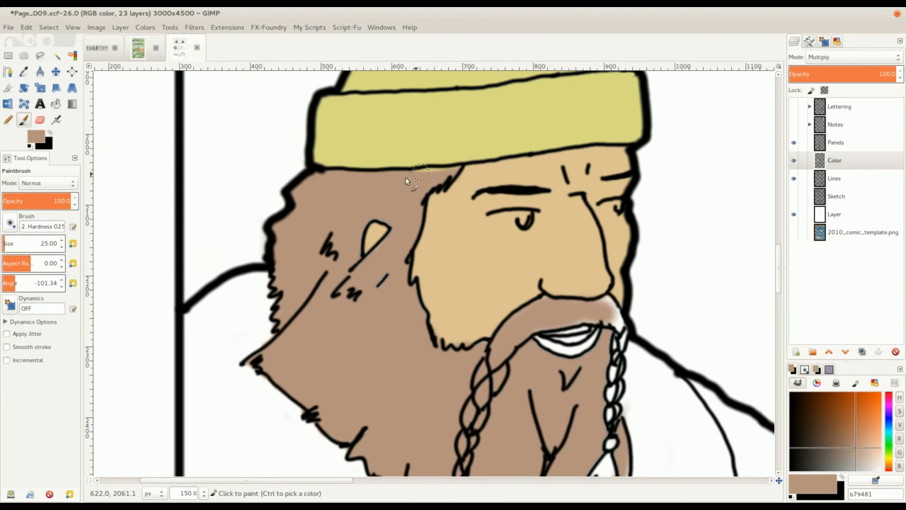
pyautogui.scroll(-3, 395, 206)
pyautogui.hscroll(2, 395, 206)
pyautogui.hscroll(2, 395, 206)
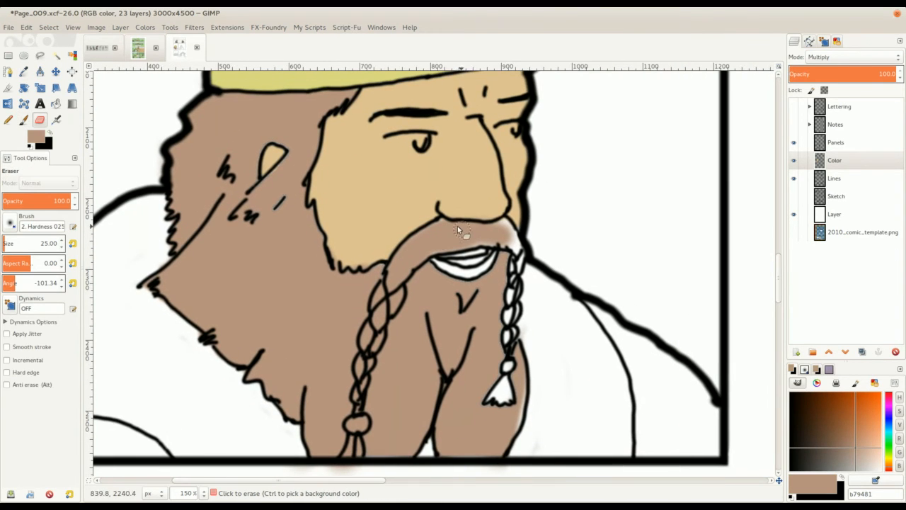
pyautogui.press('o')
pyautogui.press('p')
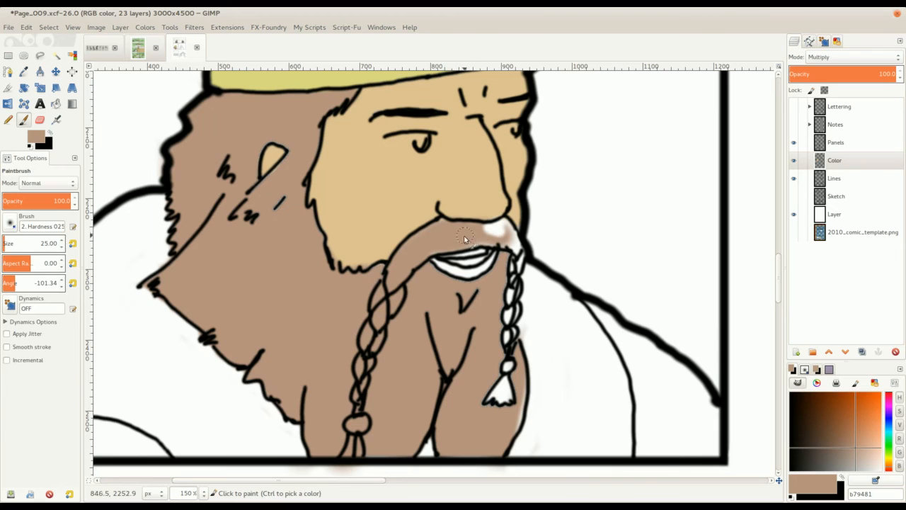
pyautogui.hotkey('shift', ']')
pyautogui.hotkey('shift', ']')
pyautogui.moveTo(506, 232); pyautogui.dragTo(511, 278)
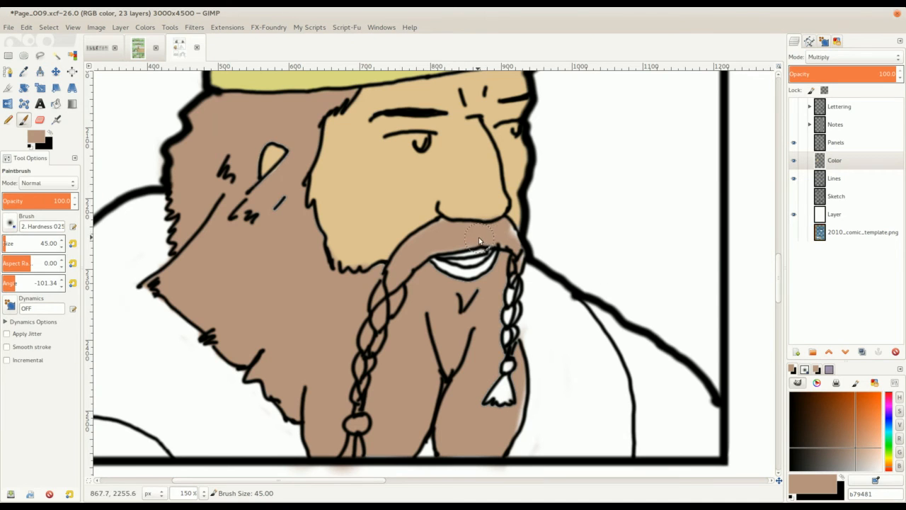
# Paint the short braid and its tip brown with the Paintbrush at size 35, and touch up the hair around the ear
pyautogui.hotkey('shift', '[')
pyautogui.moveTo(515, 270); pyautogui.dragTo(500, 349)
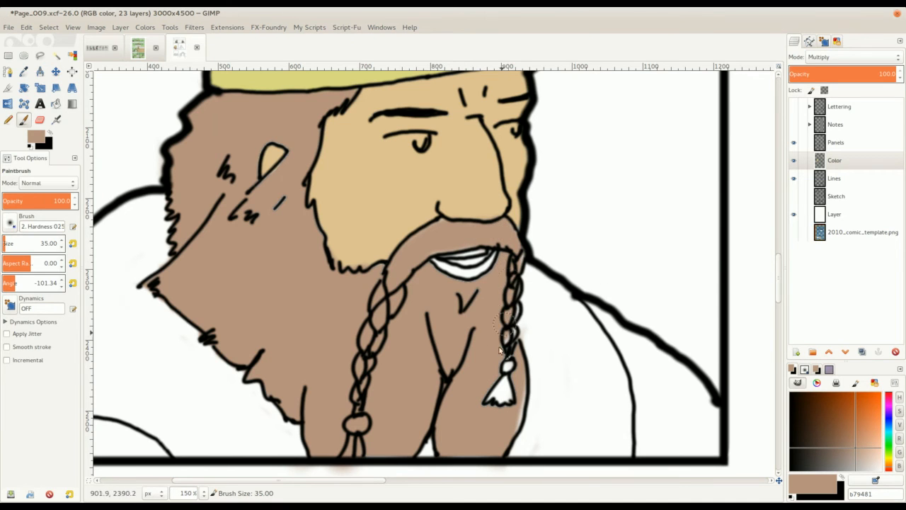
pyautogui.moveTo(509, 300)
pyautogui.mouseDown()
pyautogui.moveTo(507, 328)
pyautogui.moveTo(510, 281)
pyautogui.mouseUp()
pyautogui.moveTo(501, 375)
pyautogui.mouseDown()
pyautogui.moveTo(496, 398)
pyautogui.moveTo(507, 379)
pyautogui.moveTo(512, 412)
pyautogui.moveTo(520, 388)
pyautogui.moveTo(511, 428)
pyautogui.moveTo(513, 354)
pyautogui.mouseUp()
pyautogui.hotkey('shift', 'e')
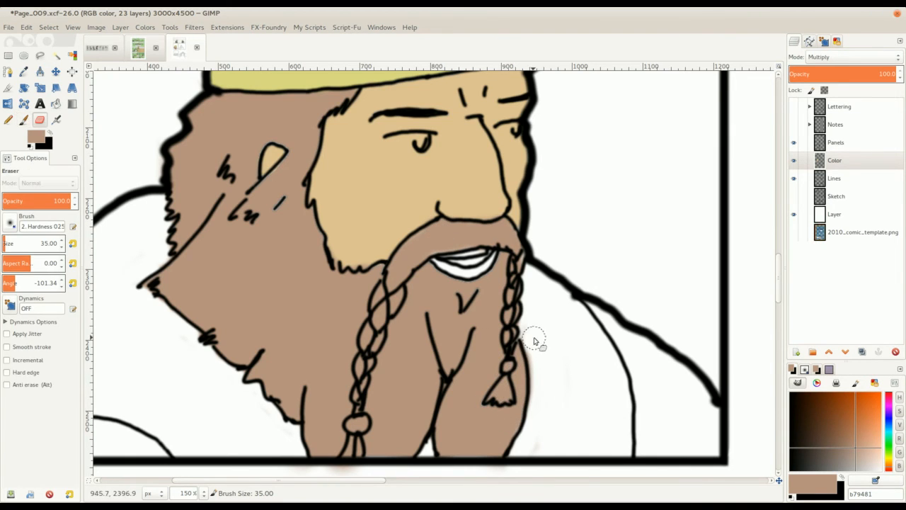
pyautogui.press('p')
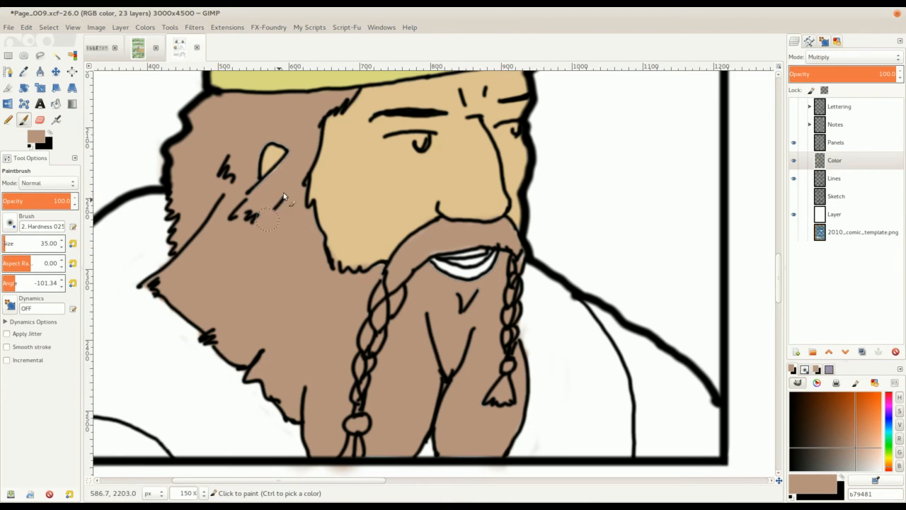
pyautogui.moveTo(259, 157); pyautogui.dragTo(242, 172)
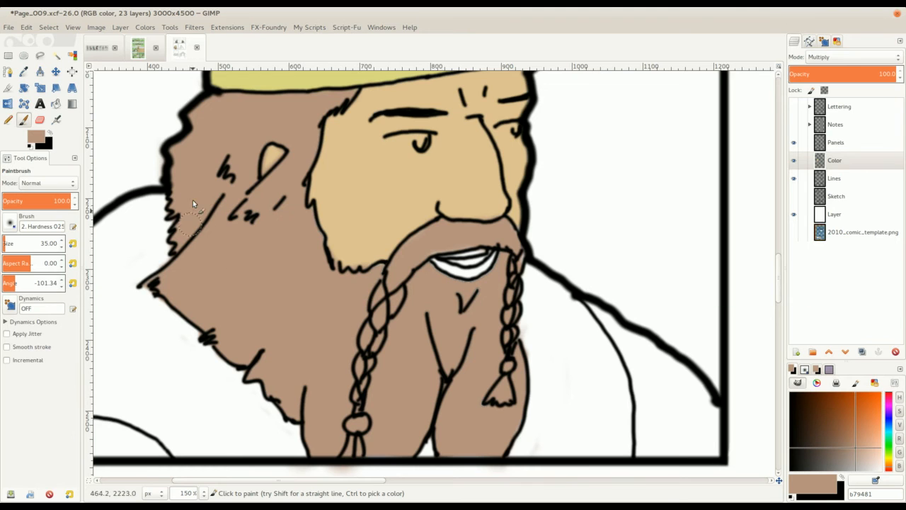
# Try broad brown strokes over the hair and beard with the Paintbrush enlarged to size 135, and undo the stroke
pyautogui.press('}')
pyautogui.press('}')
pyautogui.press('}')
pyautogui.press('}')
pyautogui.press('}')
pyautogui.press('}')
pyautogui.press('}')
pyautogui.press('}')
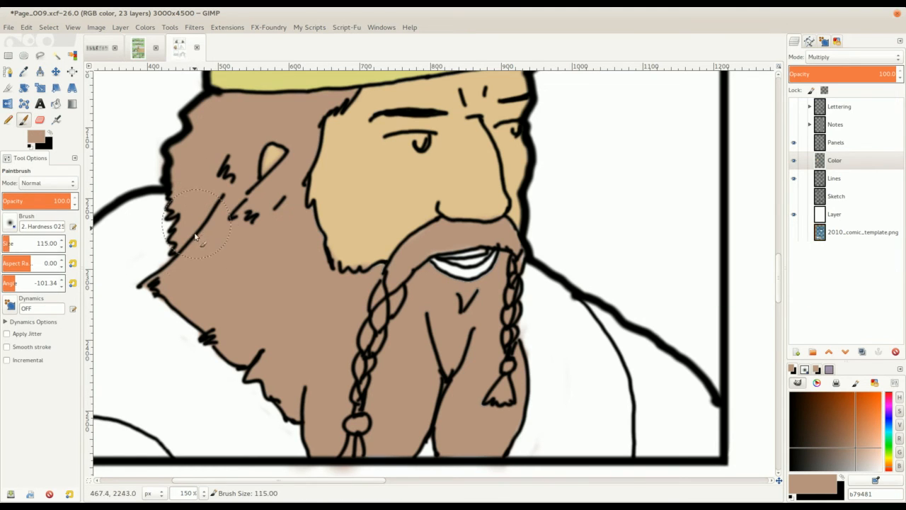
pyautogui.press('}')
pyautogui.press('}')
pyautogui.moveTo(196, 235)
pyautogui.mouseDown()
pyautogui.moveTo(278, 201)
pyautogui.moveTo(298, 177)
pyautogui.mouseUp()
pyautogui.moveTo(243, 146)
pyautogui.mouseDown()
pyautogui.moveTo(424, 367)
pyautogui.moveTo(378, 291)
pyautogui.mouseUp()
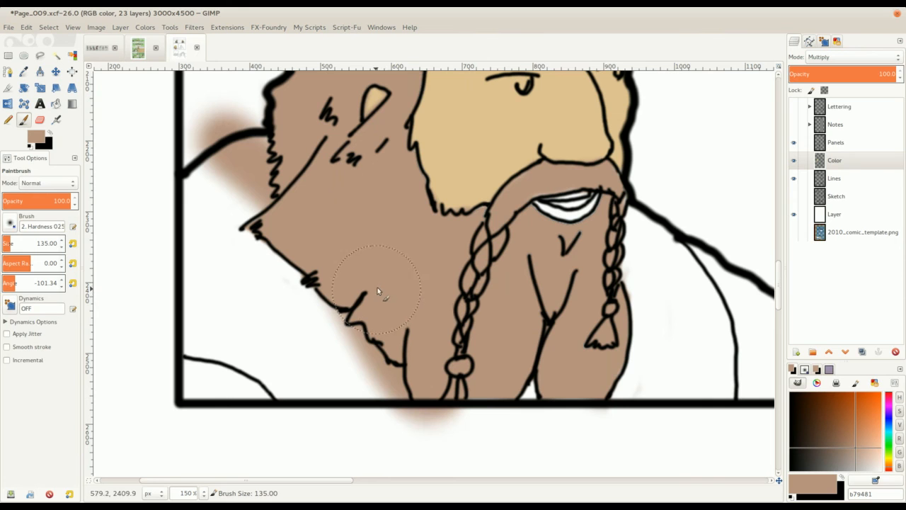
pyautogui.hotkey('ctrl', 'z')
# Reduce the Paintbrush size to 31
pyautogui.moveTo(244, 193)
pyautogui.mouseDown()
pyautogui.moveTo(239, 251)
pyautogui.moveTo(250, 267)
pyautogui.mouseUp()
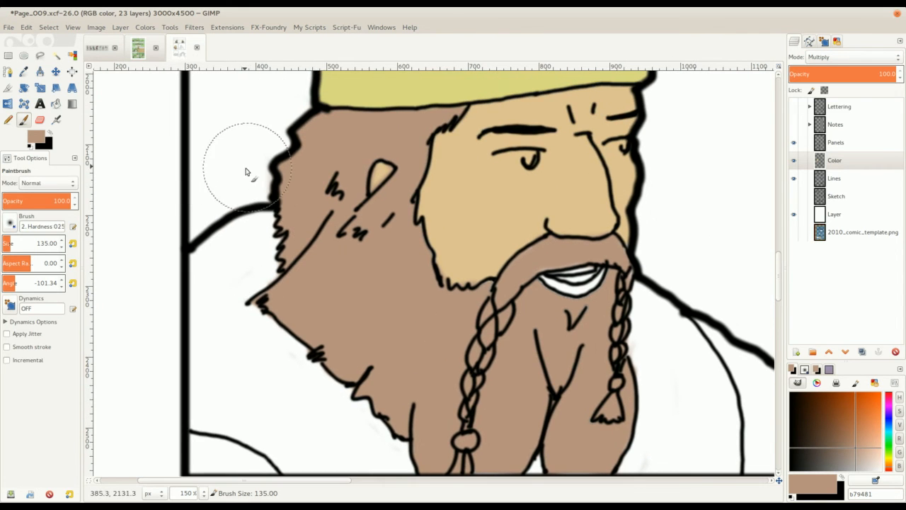
pyautogui.moveTo(283, 236); pyautogui.dragTo(246, 227)
pyautogui.press('-')
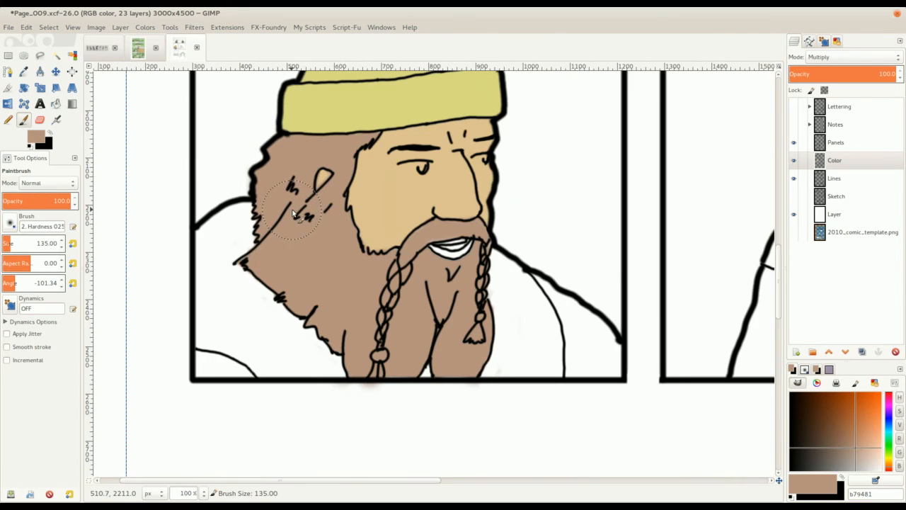
pyautogui.press('+')
pyautogui.press('+')
pyautogui.press('{')
pyautogui.press('{')
pyautogui.press('{')
pyautogui.press('{')
pyautogui.press('{')
pyautogui.press('{')
pyautogui.press('{')
pyautogui.press('{')
pyautogui.press('{')
pyautogui.press('{')
pyautogui.press('{')
pyautogui.press('{')
pyautogui.press('{')
pyautogui.press('{')
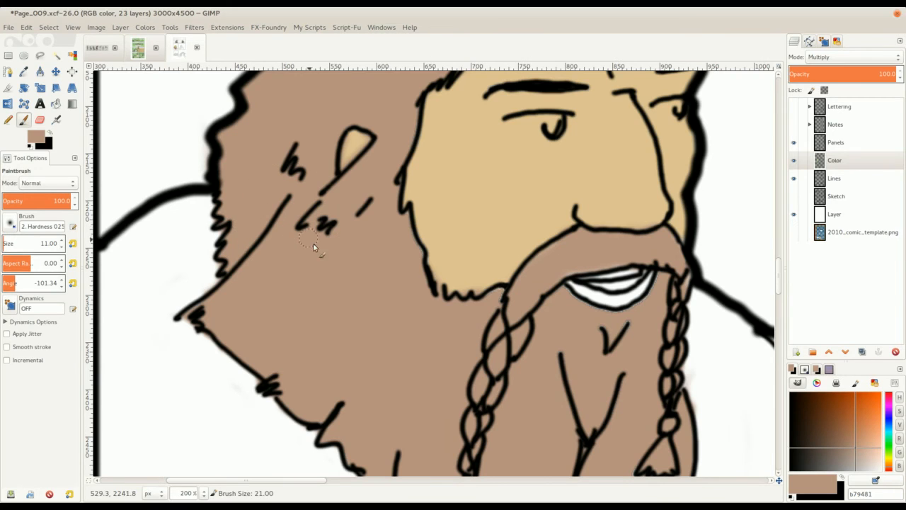
pyautogui.press('}')
pyautogui.moveTo(384, 323); pyautogui.dragTo(268, 206)
# Set the foreground color to dusky red ae6d6d and paint the inside of the mouth below the teeth with the Paintbrush at size 11
pyautogui.click(41, 136)
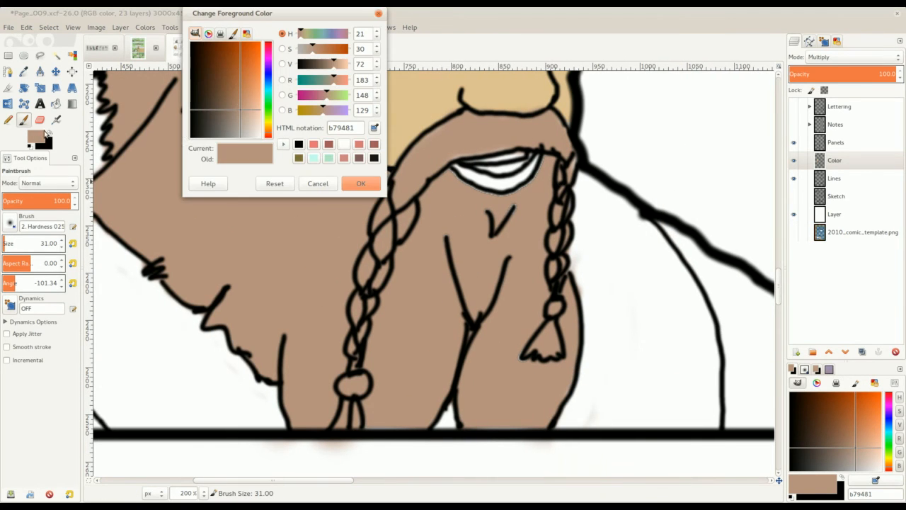
pyautogui.moveTo(269, 133); pyautogui.dragTo(269, 139)
pyautogui.moveTo(236, 94); pyautogui.dragTo(238, 102)
pyautogui.click(361, 184)
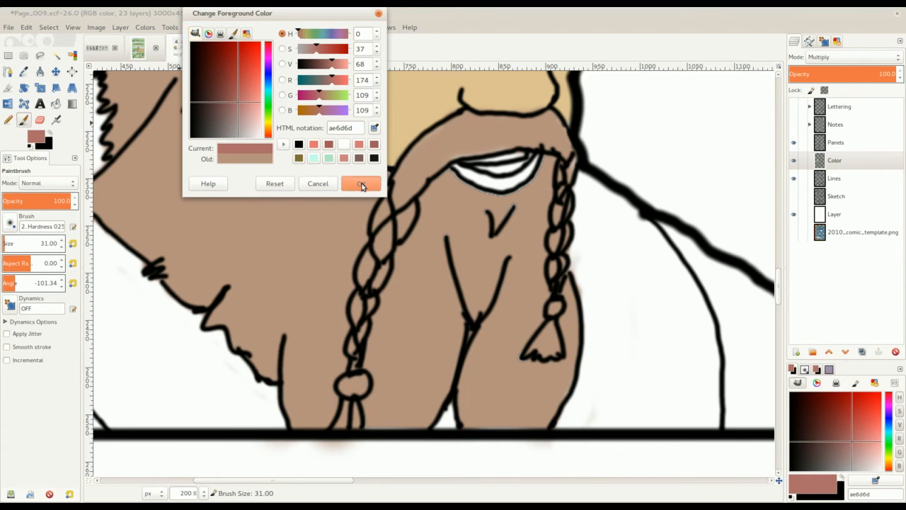
pyautogui.moveTo(420, 174); pyautogui.dragTo(347, 206)
pyautogui.press('{')
pyautogui.moveTo(428, 203)
pyautogui.mouseDown()
pyautogui.moveTo(456, 186)
pyautogui.moveTo(414, 204)
pyautogui.mouseUp()
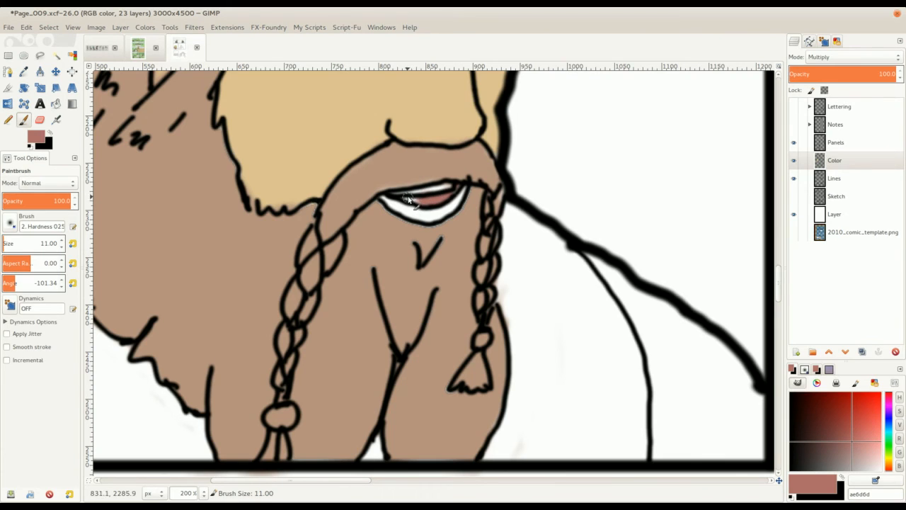
# Change the foreground color to pink f38686 and paint the lower lip
pyautogui.click(37, 137)
pyautogui.click(243, 104)
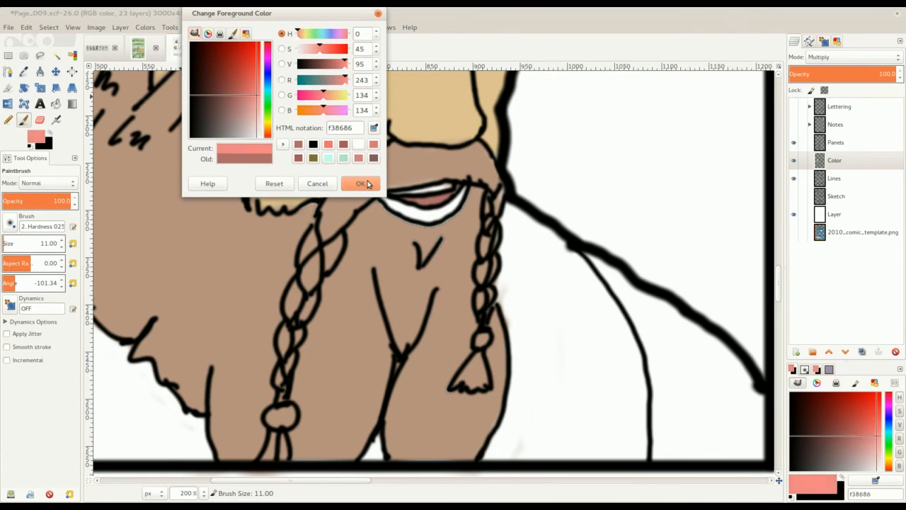
pyautogui.click(361, 183)
pyautogui.moveTo(357, 225)
pyautogui.mouseDown()
pyautogui.moveTo(387, 237)
pyautogui.moveTo(411, 228)
pyautogui.moveTo(429, 205)
pyautogui.moveTo(409, 232)
pyautogui.mouseUp()
# Sample the beard's brown and touch up the beard along the underside of the lower lip with the size 11 Paintbrush
pyautogui.keyDown('ctrl'); pyautogui.click(342, 224); pyautogui.keyUp('ctrl')
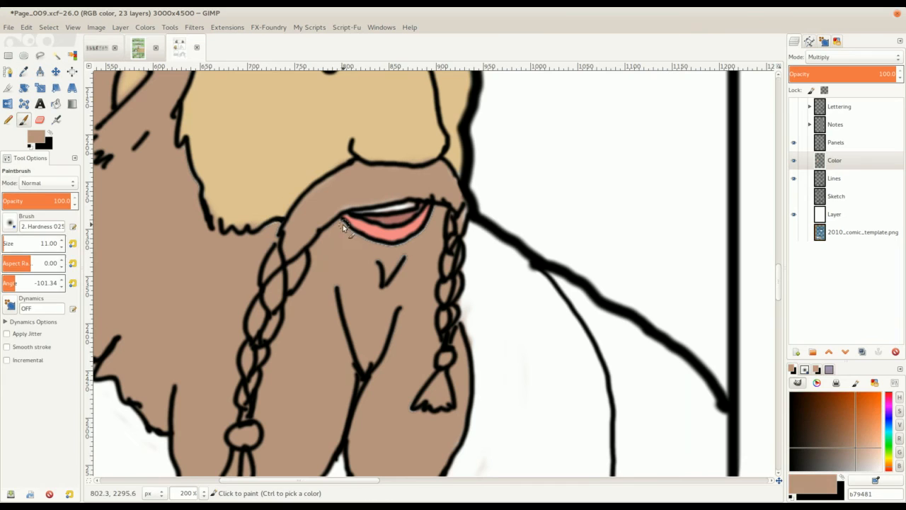
pyautogui.moveTo(354, 237); pyautogui.dragTo(398, 248)
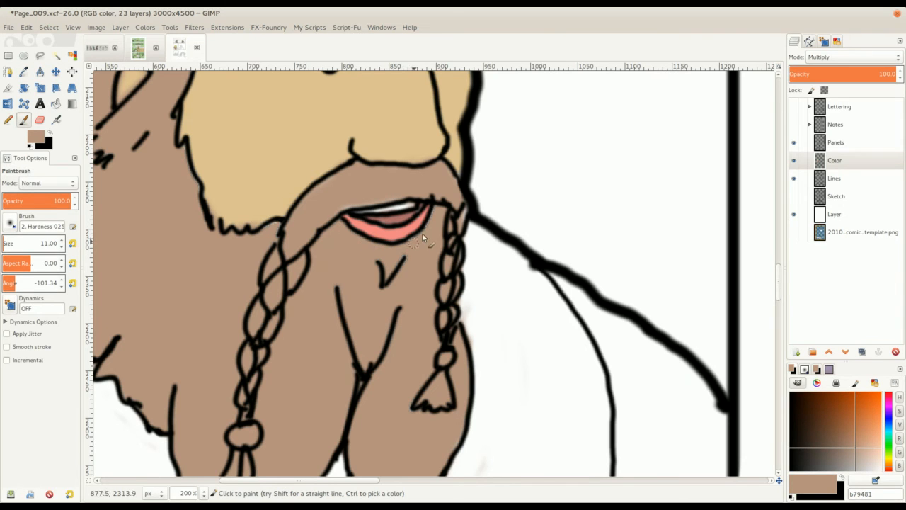
# Try painting brown along the cheek's beard line with the Paintbrush enlarged to size 71, and undo the stroke
pyautogui.moveTo(287, 232)
pyautogui.mouseDown()
pyautogui.moveTo(295, 202)
pyautogui.moveTo(252, 256)
pyautogui.moveTo(258, 286)
pyautogui.mouseUp()
pyautogui.moveTo(209, 176)
pyautogui.mouseDown()
pyautogui.moveTo(281, 168)
pyautogui.moveTo(305, 244)
pyautogui.moveTo(357, 245)
pyautogui.mouseUp()
pyautogui.hotkey('shift', ']')
pyautogui.hotkey('shift', ']')
pyautogui.hotkey('shift', ']')
pyautogui.hotkey('shift', ']')
pyautogui.hotkey('shift', ']')
pyautogui.hotkey('shift', ']')
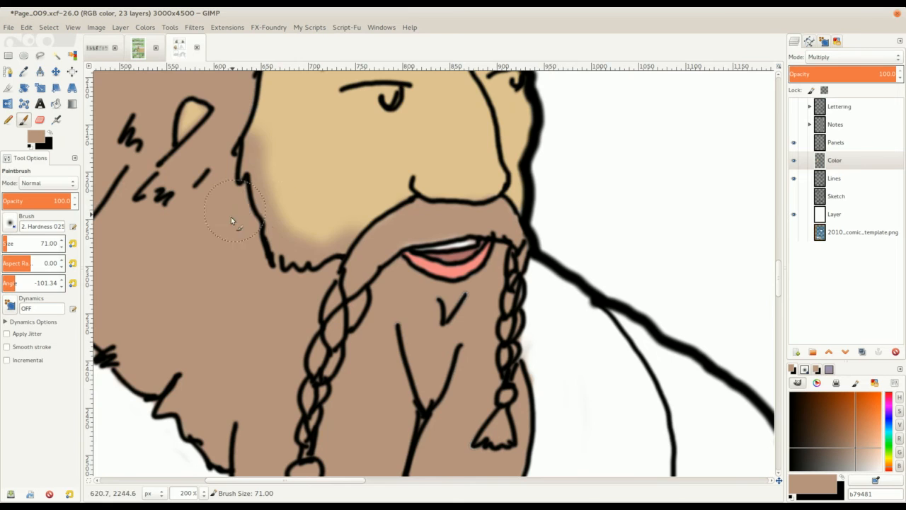
pyautogui.hotkey('ctrl', 'z')
# Brush brown along the border between cheek and beard with the Paintbrush enlarged to size 91
pyautogui.moveTo(236, 210); pyautogui.dragTo(263, 187)
pyautogui.scroll(2, 263, 184)
pyautogui.hotkey('shift', '[')
pyautogui.moveTo(283, 143)
pyautogui.mouseDown()
pyautogui.moveTo(358, 307)
pyautogui.moveTo(455, 304)
pyautogui.mouseUp()
pyautogui.scroll(3, 312, 263)
pyautogui.hotkey('shift', '[')
pyautogui.scroll(-3, 293, 205)
pyautogui.hotkey('shift', ']')
pyautogui.scroll(2, 290, 199)
pyautogui.scroll(-2, 292, 208)
pyautogui.hotkey('shift', ']')
pyautogui.hotkey('shift', ']')
pyautogui.hotkey('shift', ']')
pyautogui.hotkey('shift', ']')
pyautogui.hotkey('shift', ']')
pyautogui.hotkey('shift', ']')
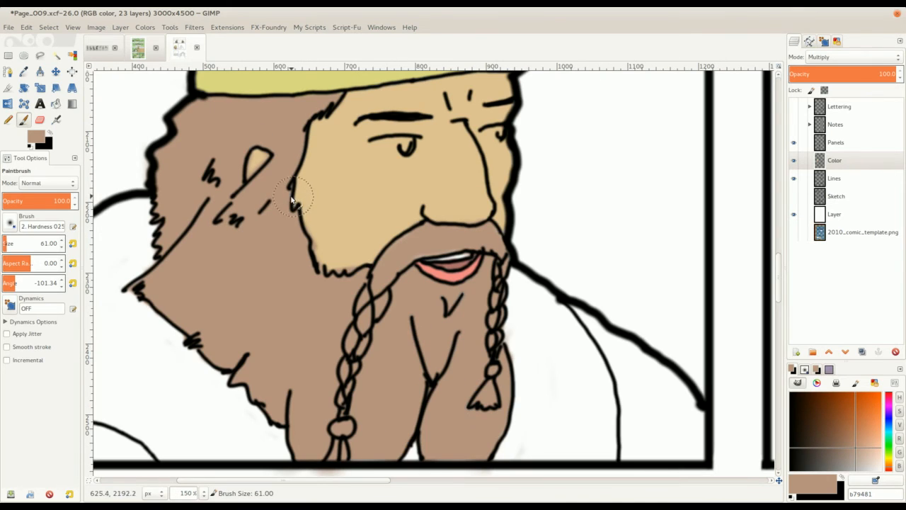
pyautogui.moveTo(289, 195)
pyautogui.mouseDown()
pyautogui.moveTo(306, 279)
pyautogui.moveTo(375, 280)
pyautogui.moveTo(296, 233)
pyautogui.mouseUp()
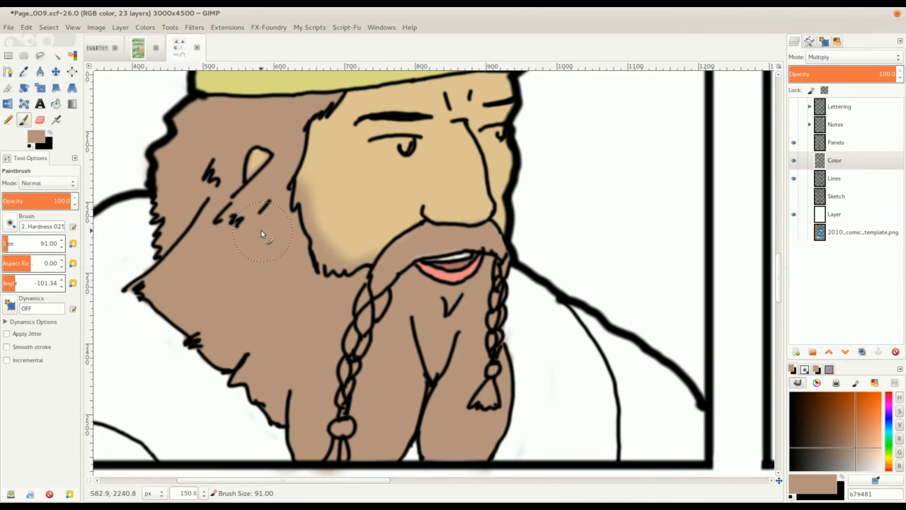
# Sample the face's skin tone and paint over the brown overspill on the cheek, reducing the Paintbrush to size 41
pyautogui.press('o')
pyautogui.click(351, 190)
pyautogui.press('p')
pyautogui.hotkey('shift', '[')
pyautogui.hotkey('shift', '[')
pyautogui.hotkey('shift', '[')
pyautogui.hotkey('shift', '[')
pyautogui.hotkey('shift', '[')
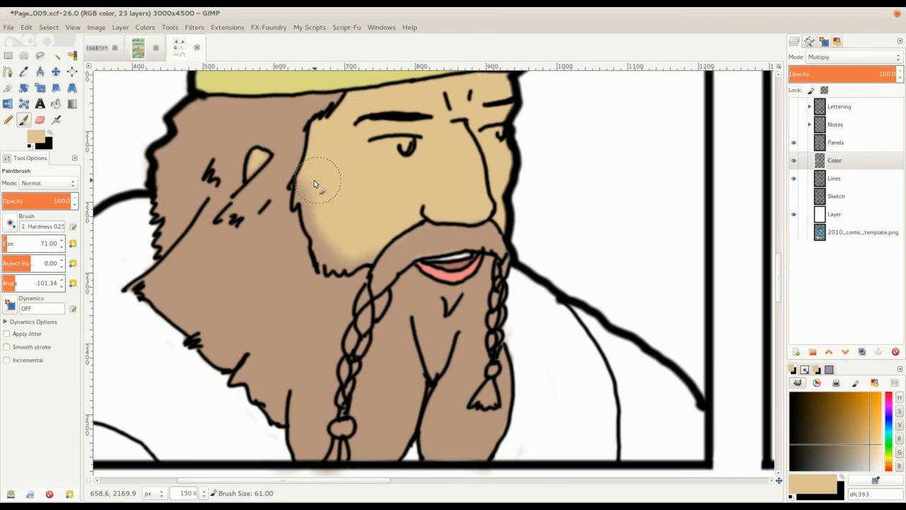
pyautogui.moveTo(320, 237); pyautogui.dragTo(332, 260)
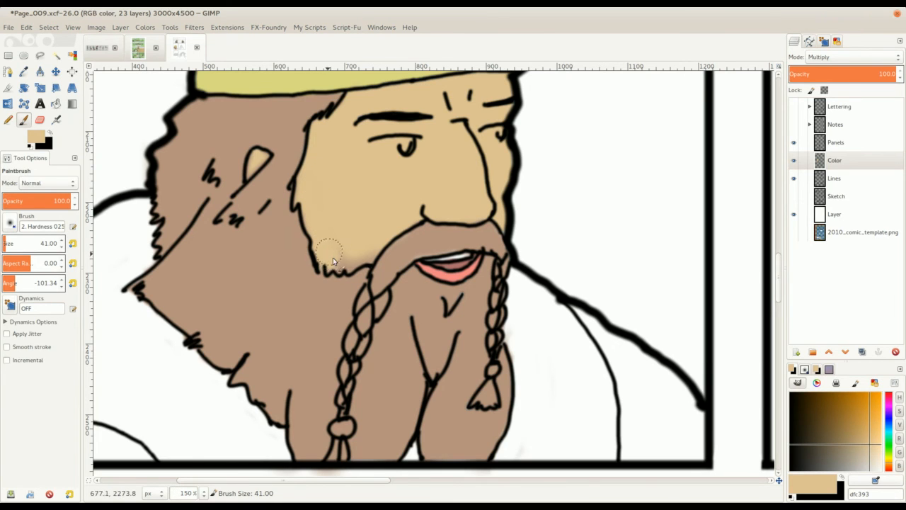
pyautogui.moveTo(353, 197); pyautogui.dragTo(327, 214)
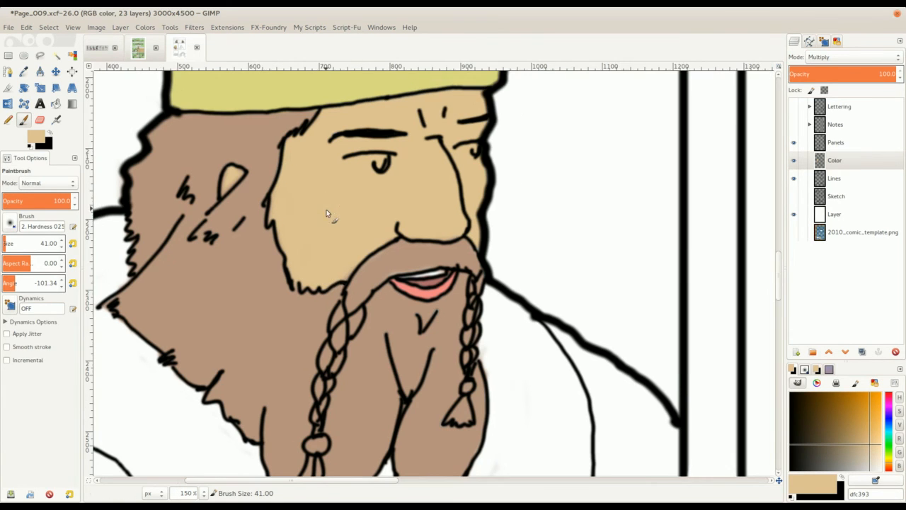
# Paint the inside of the ear with the skin tone and resample the hair's brown
pyautogui.moveTo(237, 175); pyautogui.dragTo(229, 181)
pyautogui.keyDown('ctrl'); pyautogui.click(209, 167); pyautogui.keyUp('ctrl')
pyautogui.scroll(-2, 233, 150)
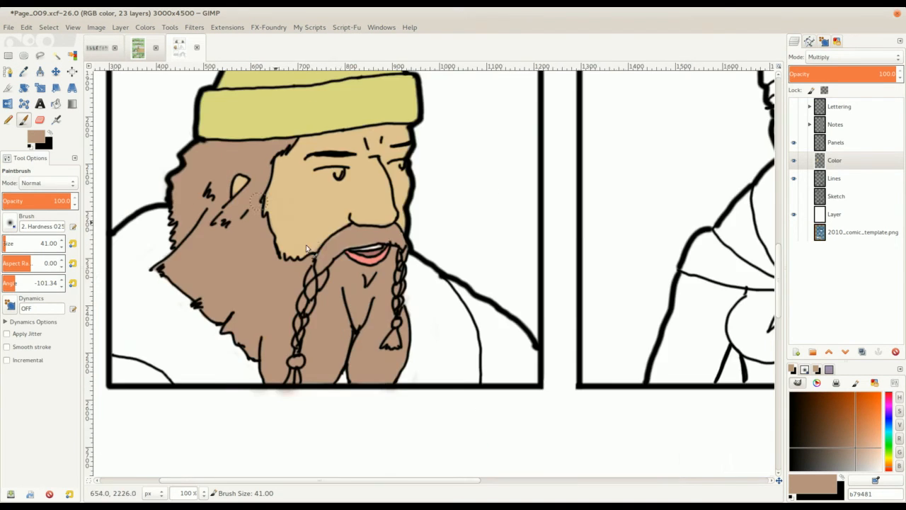
pyautogui.scroll(1, 346, 246)
pyautogui.hscroll(1, 333, 195)
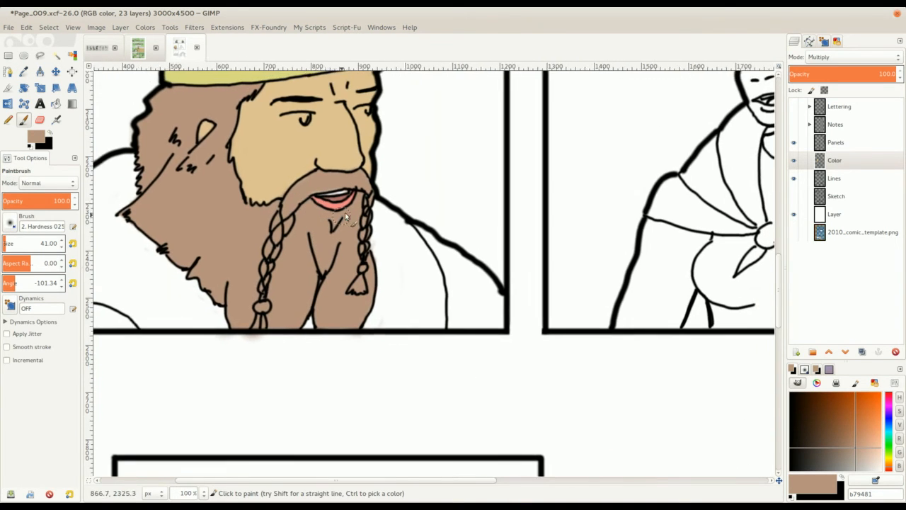
pyautogui.scroll(1, 345, 212)
# Sample the lower lip's pink and paint the long braid's bead with the Paintbrush at size 21
pyautogui.keyDown('ctrl'); pyautogui.click(347, 195); pyautogui.keyUp('ctrl')
pyautogui.hotkey('shift', '[')
pyautogui.scroll(-2, 262, 268)
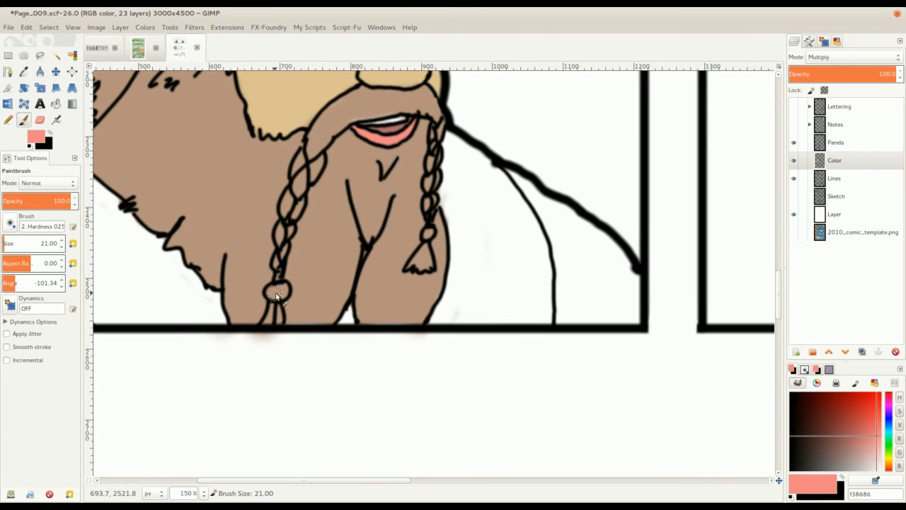
# Change the foreground color to red cd5353, repaint the long braid's bead and paint the short braid's bead
pyautogui.click(40, 133)
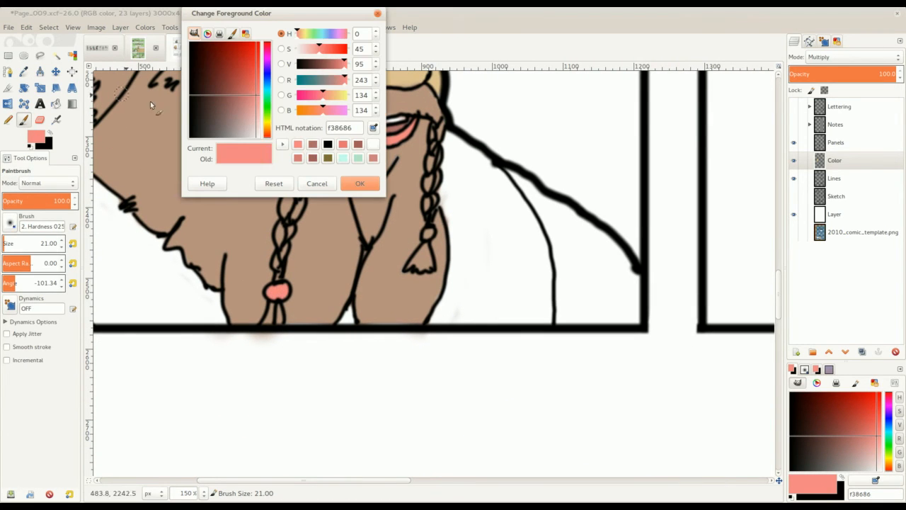
pyautogui.click(247, 82)
pyautogui.click(359, 184)
pyautogui.moveTo(272, 291); pyautogui.dragTo(286, 294)
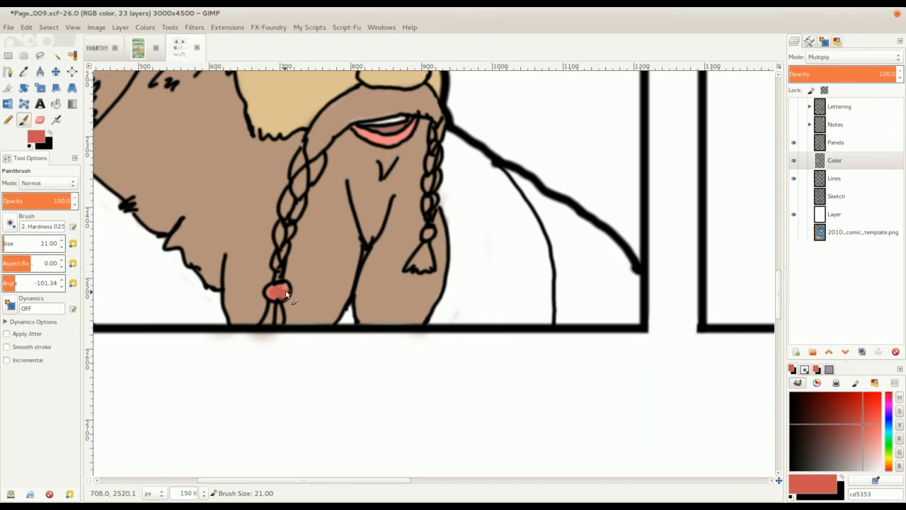
pyautogui.moveTo(424, 237); pyautogui.dragTo(432, 235)
pyautogui.scroll(-3, 425, 214)
pyautogui.moveTo(373, 161); pyautogui.dragTo(336, 155)
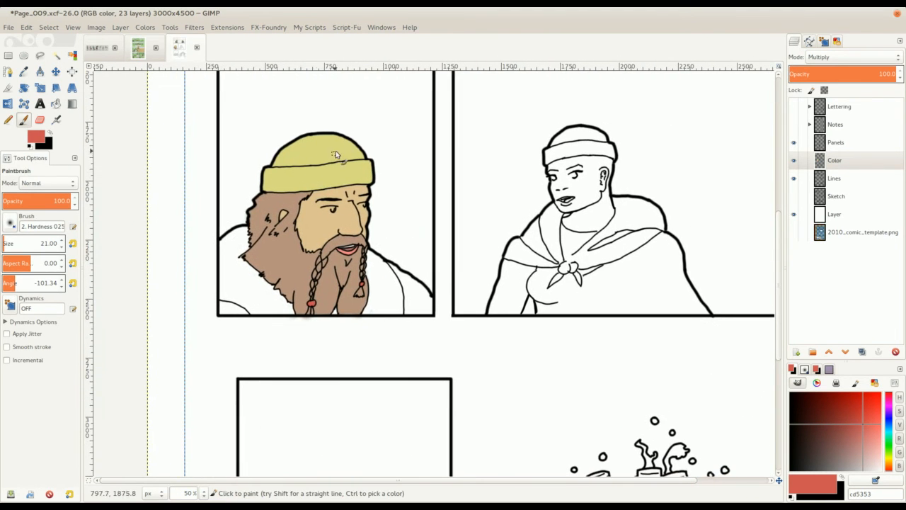
# Paint the whites of the close-up man's eyes with the Paintbrush at size 31 and trim their edges with the sampled skin tone
pyautogui.keyDown('ctrl'); pyautogui.click(354, 106); pyautogui.keyUp('ctrl')
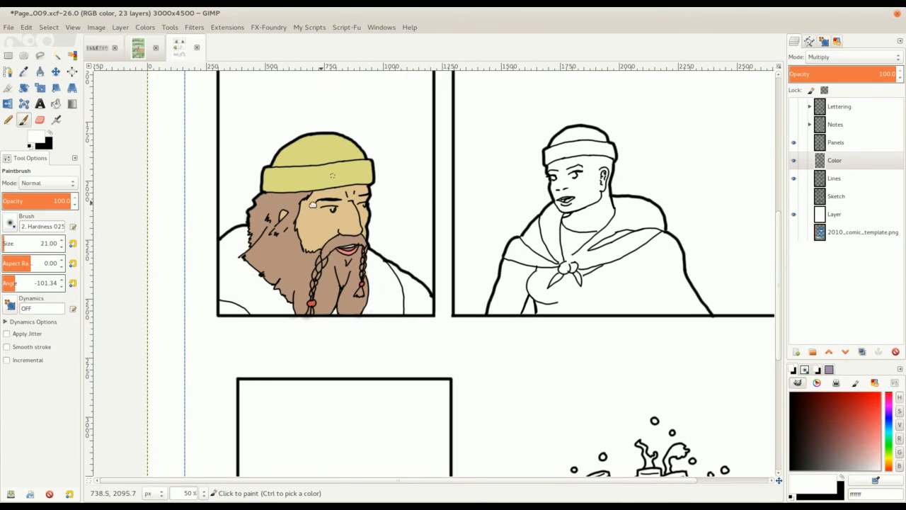
pyautogui.scroll(3, 325, 214)
pyautogui.moveTo(320, 218)
pyautogui.mouseDown()
pyautogui.moveTo(306, 214)
pyautogui.moveTo(330, 219)
pyautogui.mouseUp()
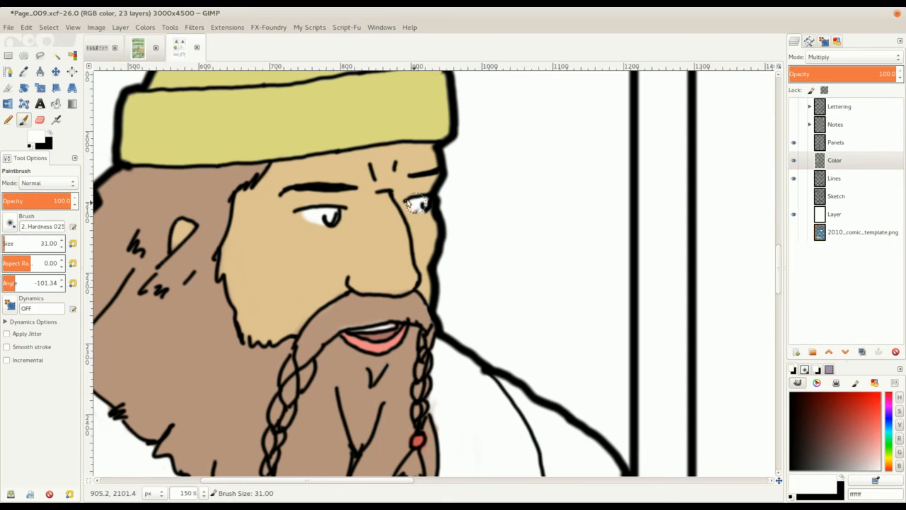
pyautogui.keyDown('ctrl'); pyautogui.click(408, 220); pyautogui.keyUp('ctrl')
pyautogui.moveTo(407, 219); pyautogui.dragTo(426, 227)
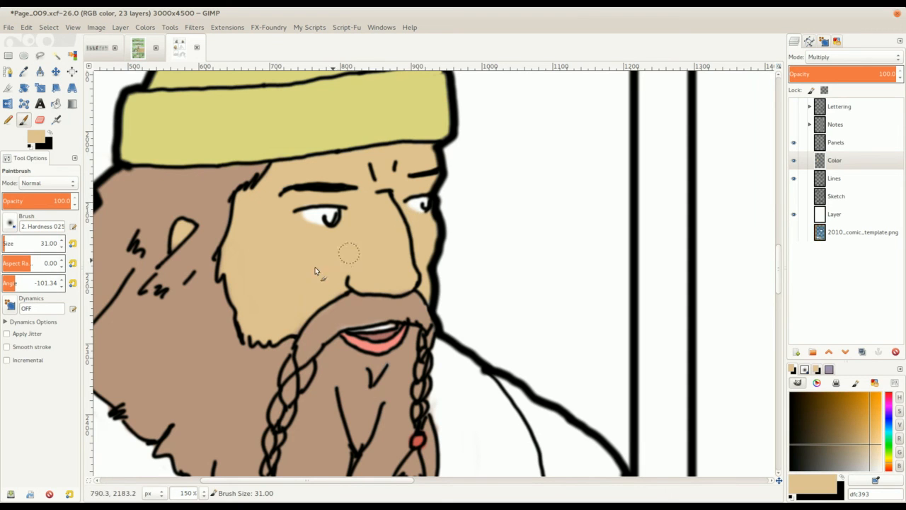
# Touch up the near eye's outer corner with white and paint over the overspill with the skin tone dfc393
pyautogui.keyDown('ctrl'); pyautogui.click(302, 218); pyautogui.keyUp('ctrl')
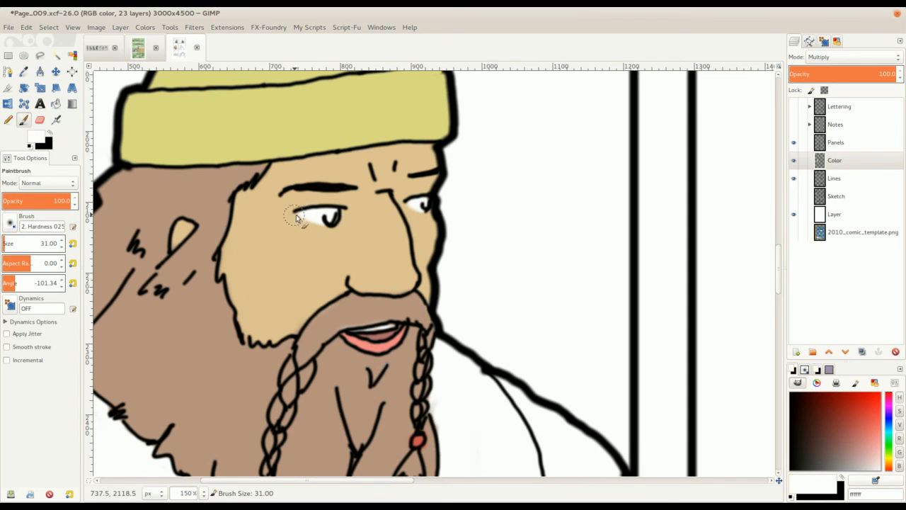
pyautogui.moveTo(285, 223)
pyautogui.mouseDown()
pyautogui.moveTo(300, 235)
pyautogui.moveTo(284, 217)
pyautogui.mouseUp()
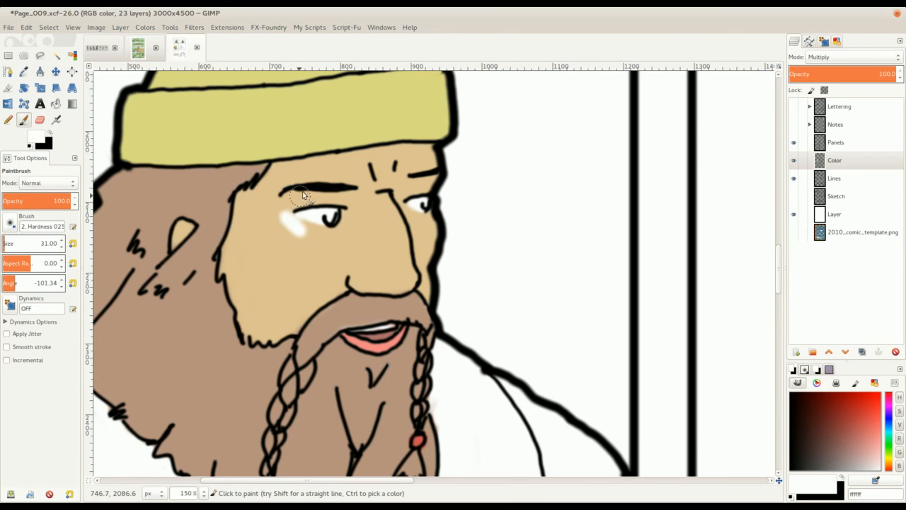
pyautogui.keyDown('ctrl'); pyautogui.click(302, 239); pyautogui.keyUp('ctrl')
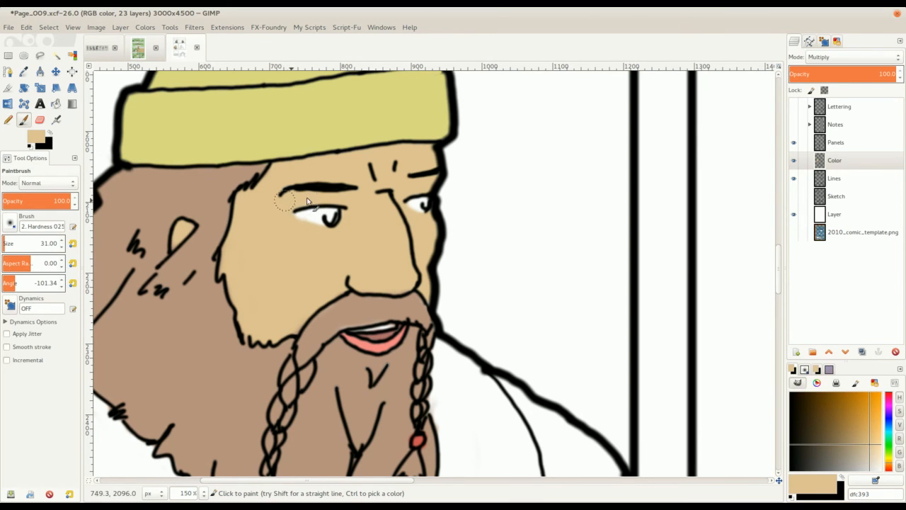
pyautogui.scroll(-3, 318, 194)
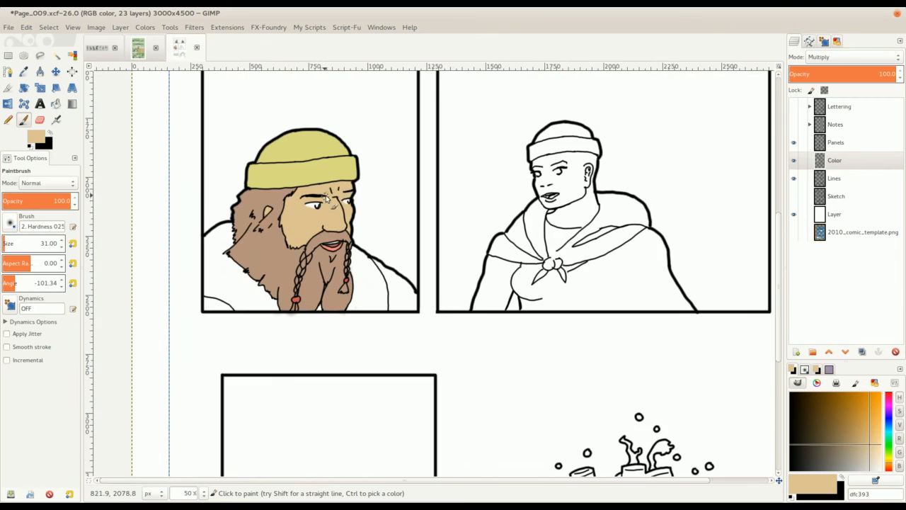
# Sample the bearded man's cloak gray 8a817a from the Full_Team reference and return to Page_009 with the Bucket Fill tool
pyautogui.click(99, 47)
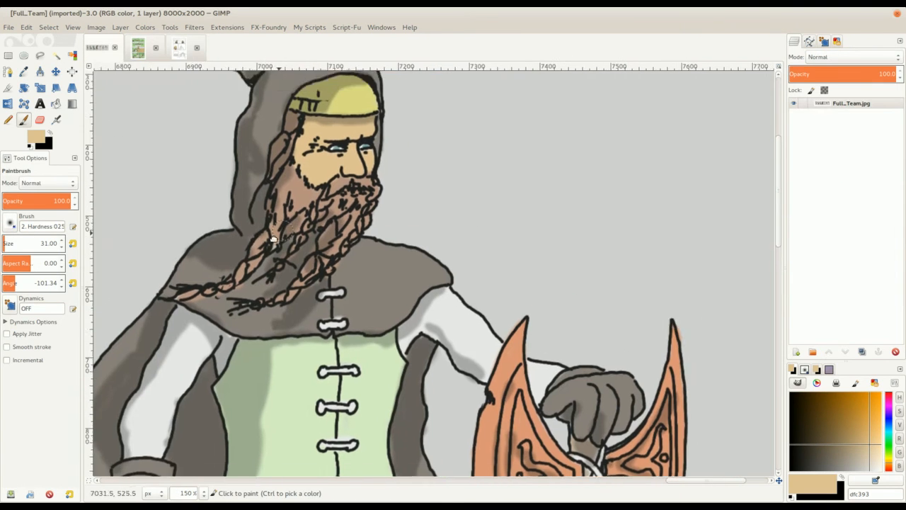
pyautogui.press('o')
pyautogui.keyDown('ctrl'); pyautogui.click(381, 279); pyautogui.keyUp('ctrl')
pyautogui.click(181, 51)
pyautogui.moveTo(218, 295)
pyautogui.mouseDown()
pyautogui.moveTo(226, 238)
pyautogui.moveTo(185, 262)
pyautogui.mouseUp()
pyautogui.hotkey('shift', 'b')
pyautogui.click(226, 241)
pyautogui.click(206, 260)
pyautogui.hotkey('ctrl', 'z')
pyautogui.hotkey('ctrl', 'z')
pyautogui.moveTo(140, 242); pyautogui.dragTo(219, 182)
pyautogui.click(39, 342)
pyautogui.moveTo(281, 169); pyautogui.dragTo(267, 195)
pyautogui.click(270, 204)
pyautogui.hotkey('ctrl', 'z')
# Set the Bucket Fill threshold to 64.2 and fill the sections of the close-up man's cloak with the sampled gray
pyautogui.click(24, 342)
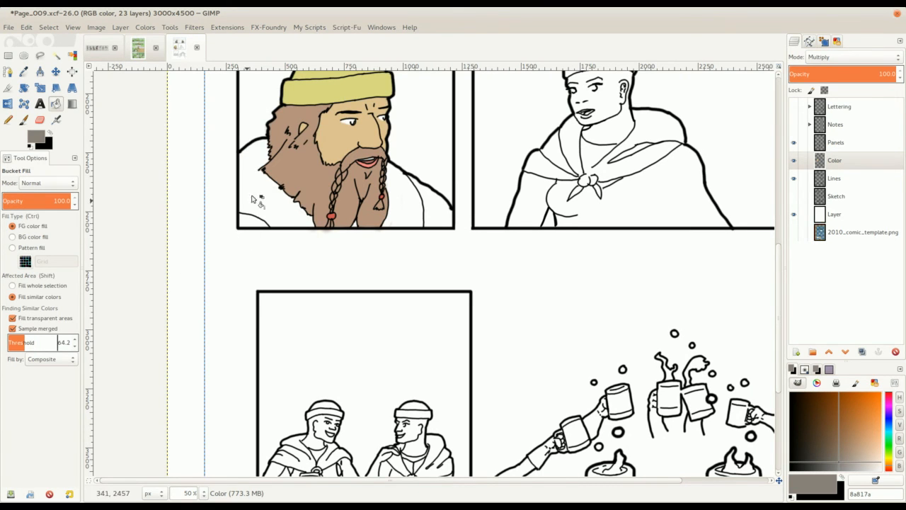
pyautogui.click(248, 227)
pyautogui.click(246, 226)
pyautogui.moveTo(401, 211); pyautogui.dragTo(373, 216)
pyautogui.click(378, 215)
pyautogui.click(402, 216)
# Paint the unfilled gaps along the close-up man's cloak outlines with the gray, using the Paintbrush at size 31
pyautogui.scroll(1, 349, 239)
pyautogui.scroll(1, 350, 239)
pyautogui.press('p')
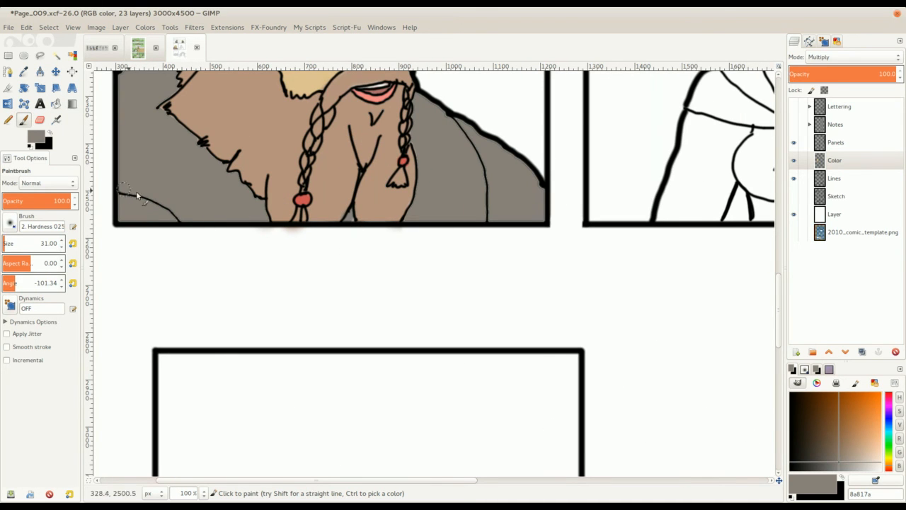
pyautogui.moveTo(146, 144); pyautogui.dragTo(194, 288)
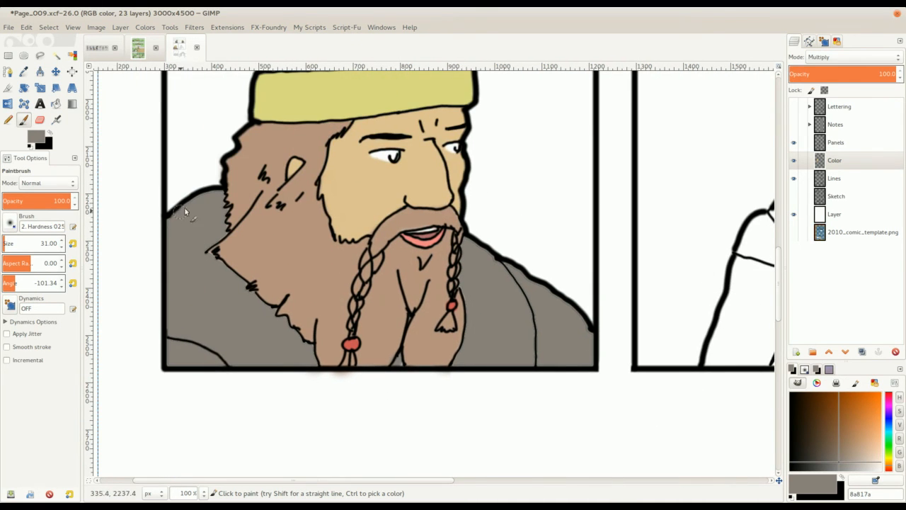
pyautogui.moveTo(484, 299); pyautogui.dragTo(424, 268)
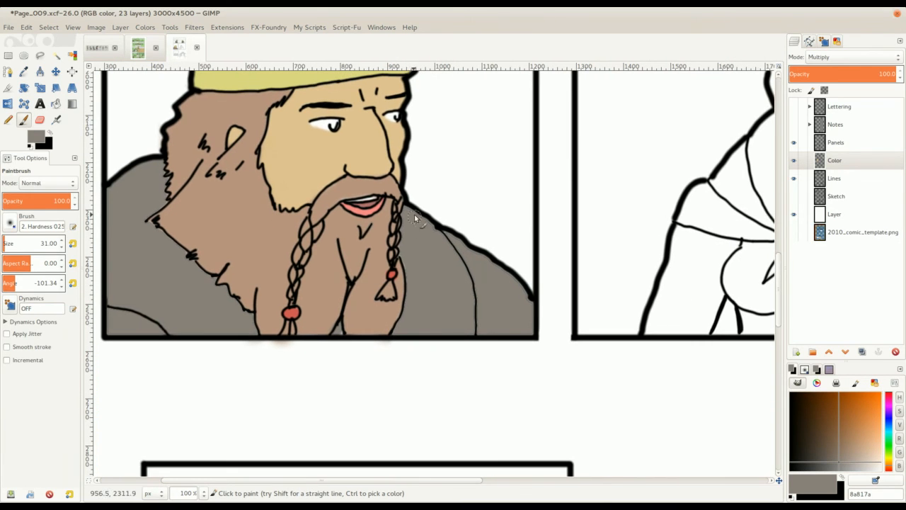
pyautogui.moveTo(425, 225); pyautogui.dragTo(468, 286)
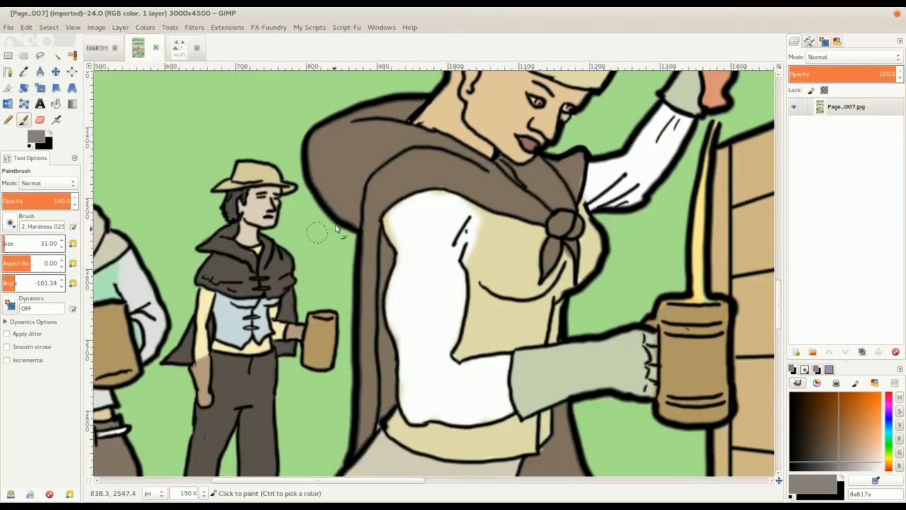
# Examine how the characters, cart and background are colored in the upper panels of the finished Page_007
pyautogui.scroll(-3, 333, 237)
pyautogui.scroll(-1, 351, 241)
pyautogui.moveTo(345, 187); pyautogui.dragTo(311, 307)
pyautogui.scroll(3, 365, 206)
pyautogui.moveTo(271, 186); pyautogui.dragTo(302, 203)
pyautogui.scroll(1, 299, 202)
pyautogui.moveTo(225, 180); pyautogui.dragTo(312, 206)
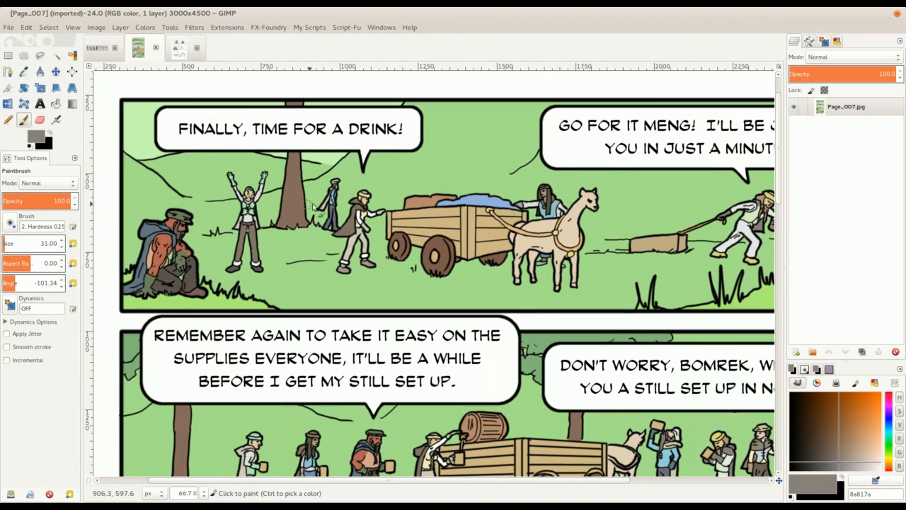
pyautogui.scroll(1, 339, 186)
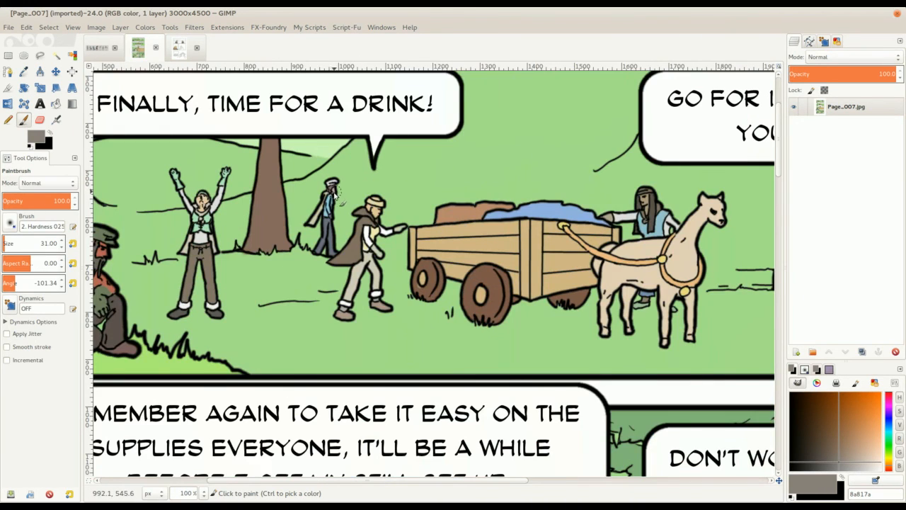
pyautogui.scroll(-1, 335, 197)
pyautogui.hscroll(4, 354, 212)
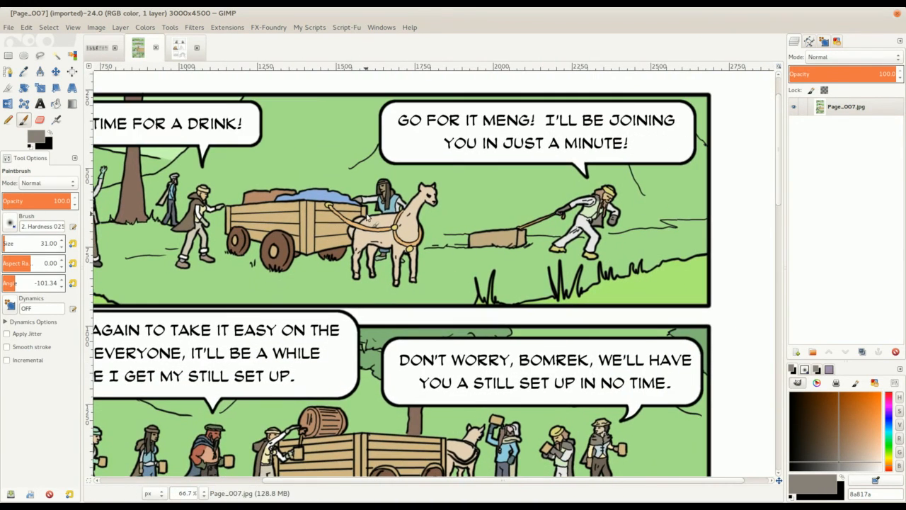
pyautogui.scroll(-1, 367, 218)
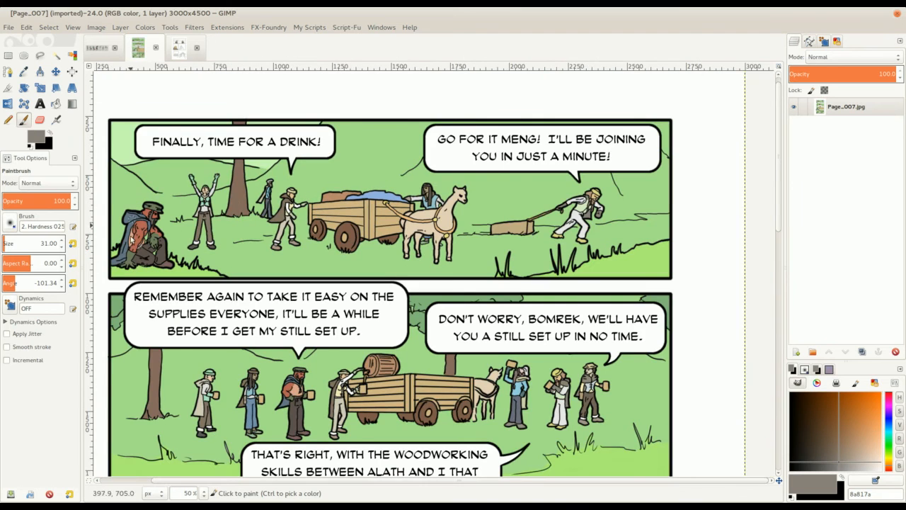
pyautogui.scroll(2, 131, 241)
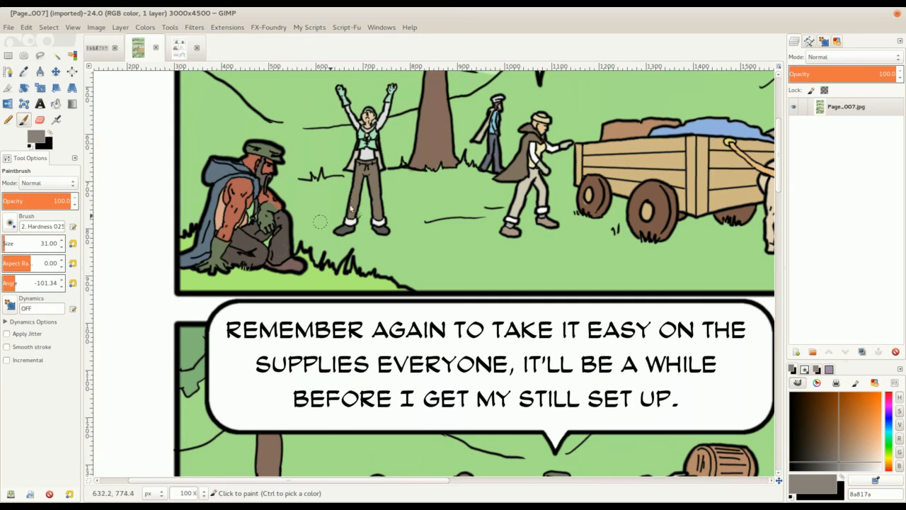
pyautogui.hscroll(6, 497, 165)
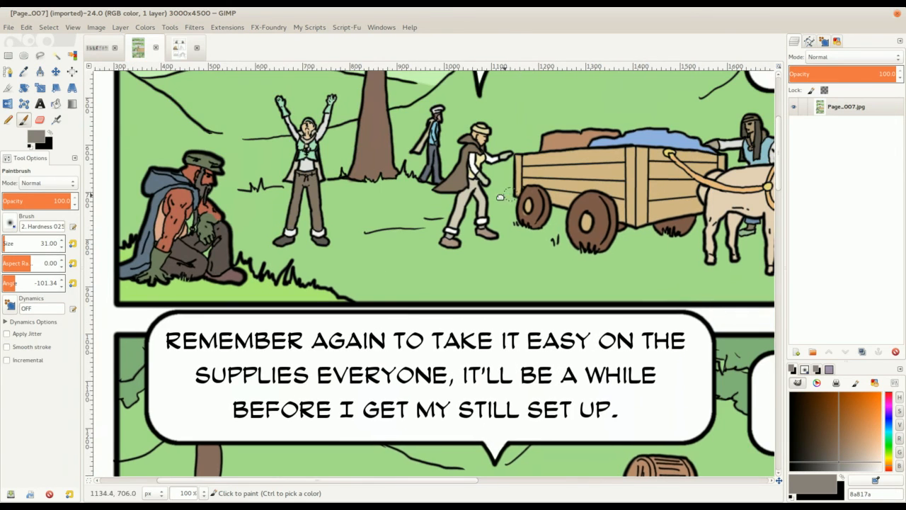
pyautogui.scroll(-1, 487, 225)
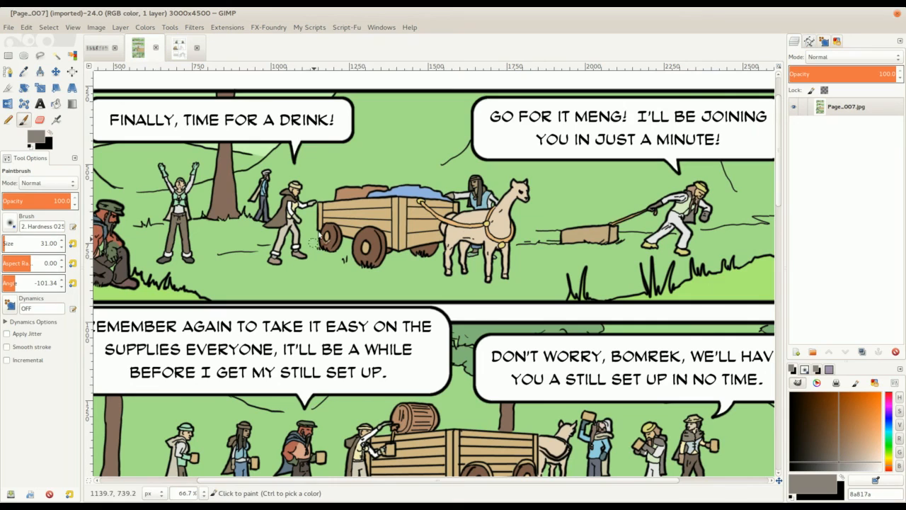
# Look through the remaining panels of Page_007, comparing the coloring of the close-up figures with the small distant ones
pyautogui.scroll(-11, 322, 237)
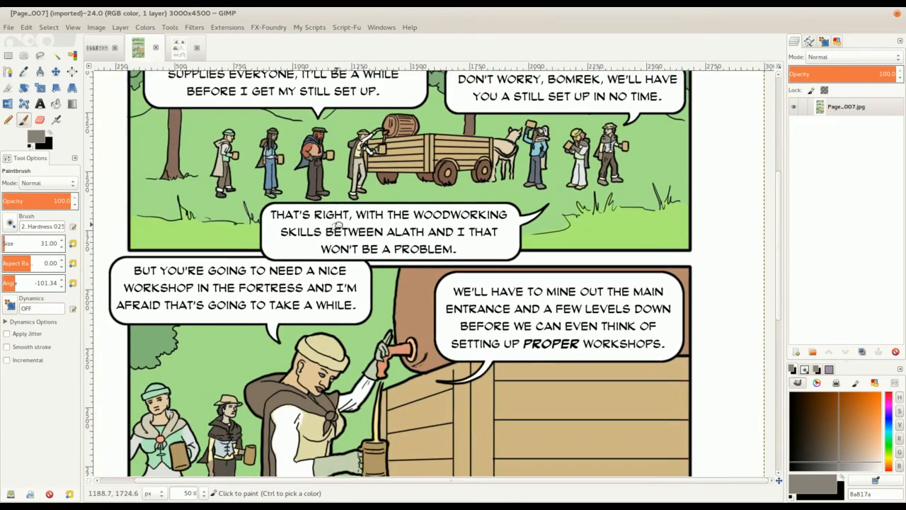
pyautogui.scroll(-2, 323, 245)
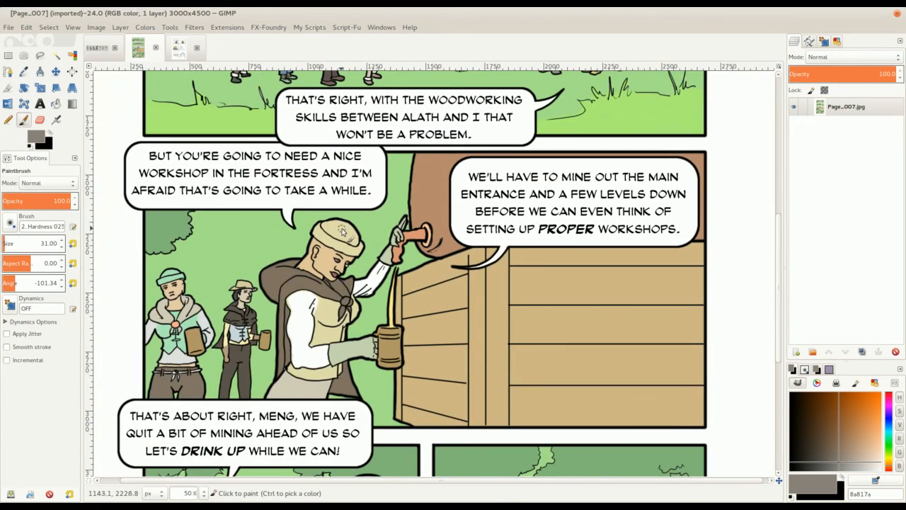
pyautogui.scroll(-4, 343, 233)
pyautogui.scroll(3, 262, 179)
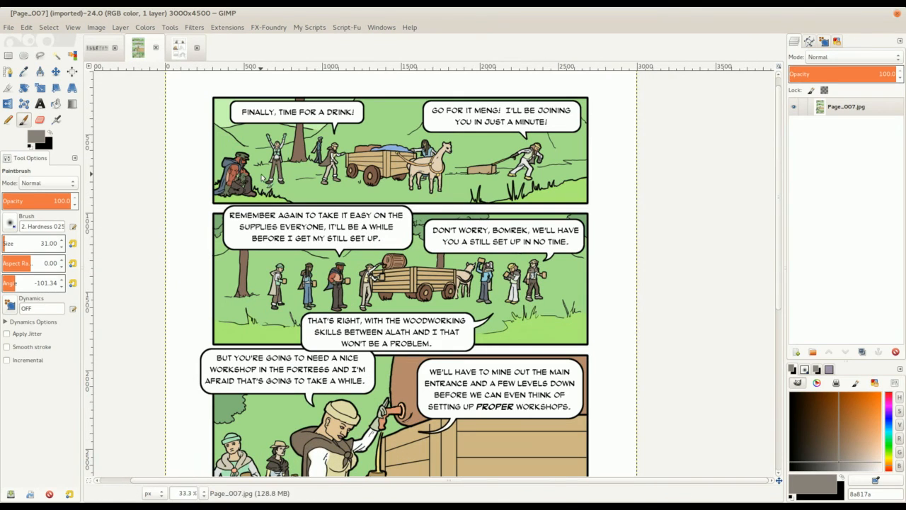
pyautogui.scroll(-3, 319, 234)
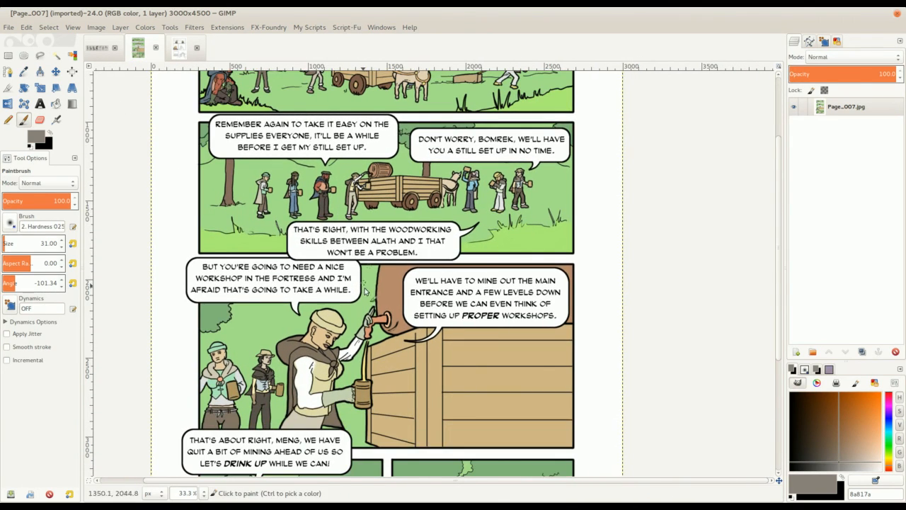
pyautogui.scroll(-6, 365, 290)
pyautogui.scroll(1, 384, 301)
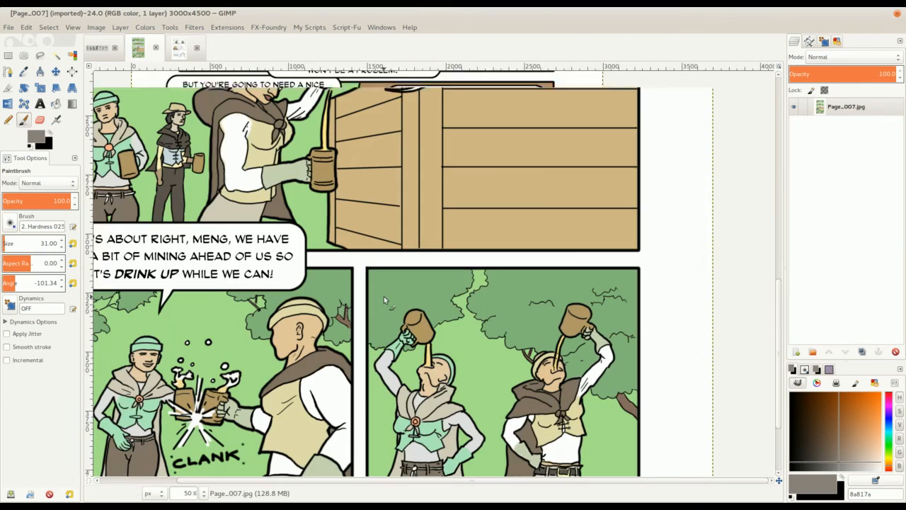
pyautogui.scroll(-3, 345, 314)
pyautogui.keyDown('ctrl'); pyautogui.scroll(-1, 396, 237); pyautogui.keyUp('ctrl')
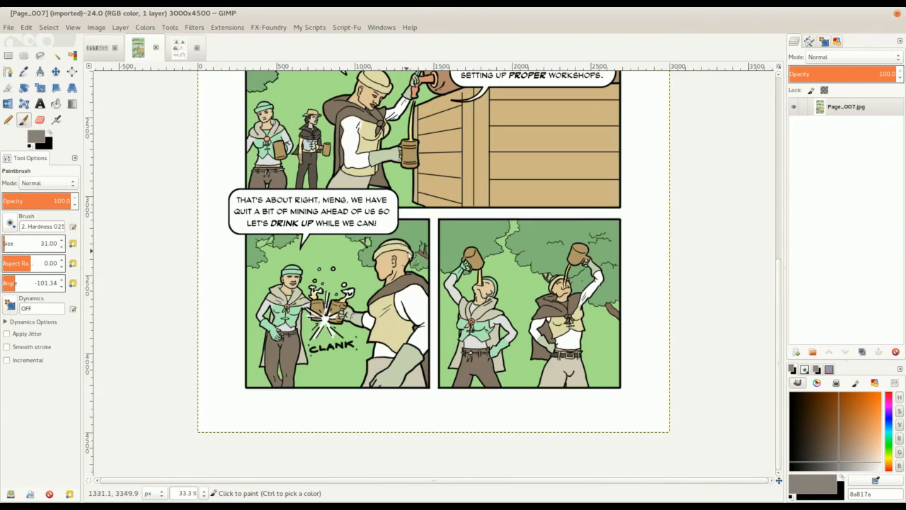
pyautogui.scroll(5, 504, 217)
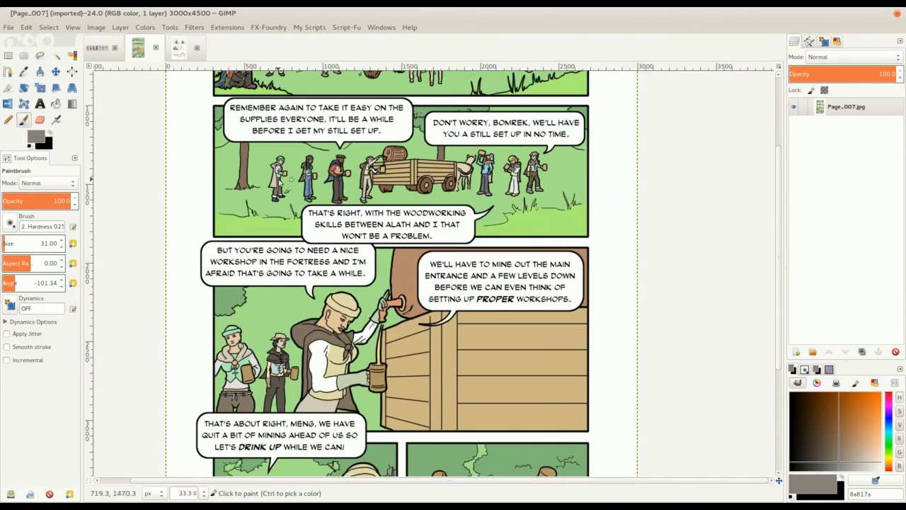
pyautogui.scroll(3, 225, 121)
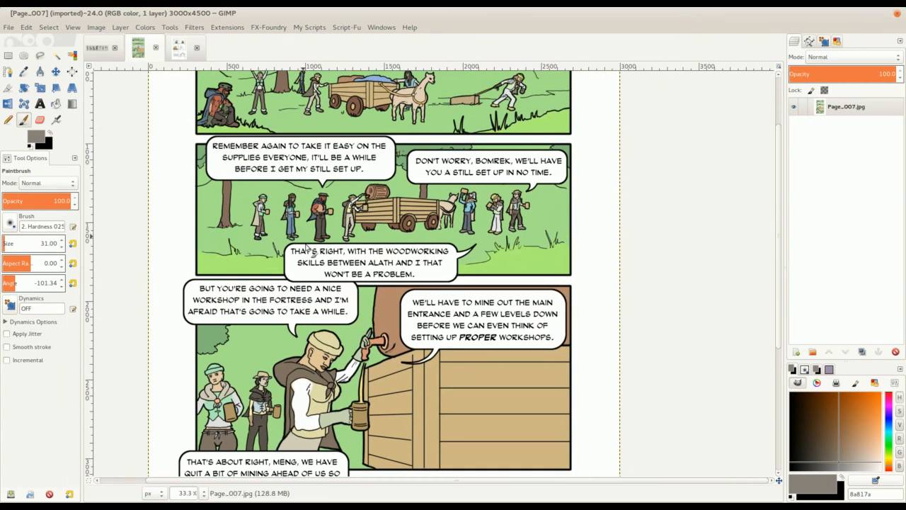
pyautogui.scroll(-3, 252, 150)
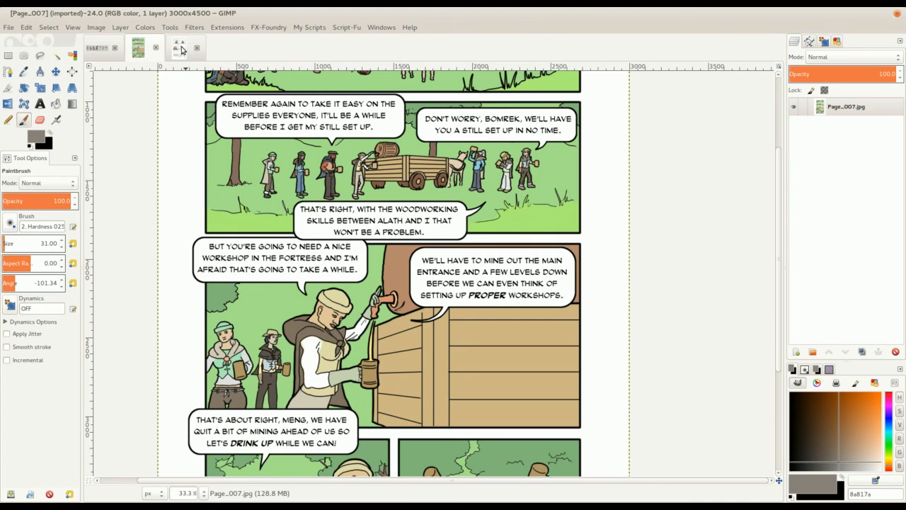
pyautogui.scroll(-2, 264, 191)
pyautogui.scroll(1, 257, 168)
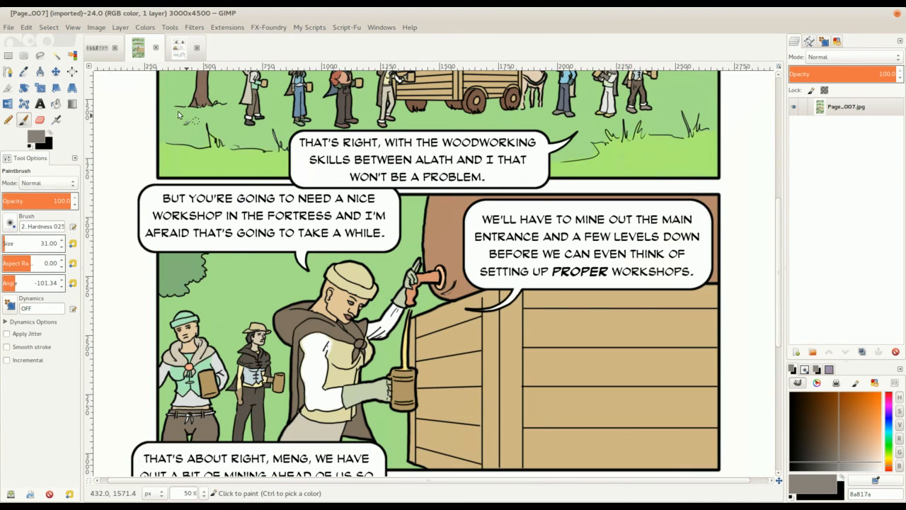
# Review the colored panels of Page_009 and compare them with the finished Page_007
pyautogui.click(187, 49)
pyautogui.scroll(-3, 304, 239)
pyautogui.scroll(2, 342, 220)
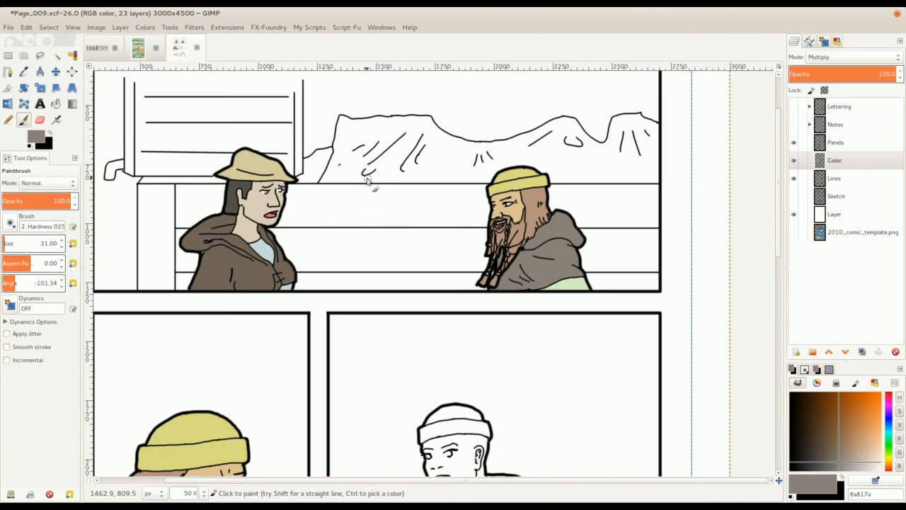
pyautogui.scroll(-1, 342, 220)
pyautogui.scroll(-5, 311, 219)
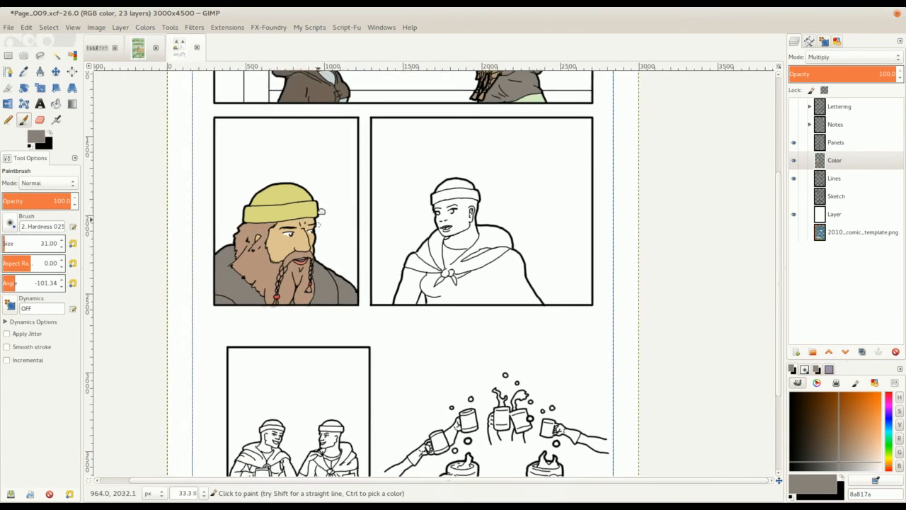
pyautogui.scroll(3, 360, 199)
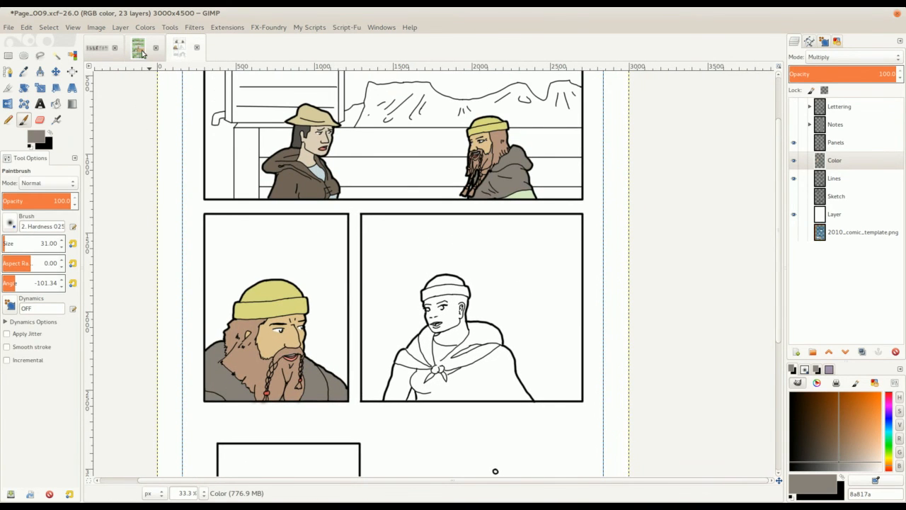
pyautogui.click(143, 49)
pyautogui.scroll(4, 334, 167)
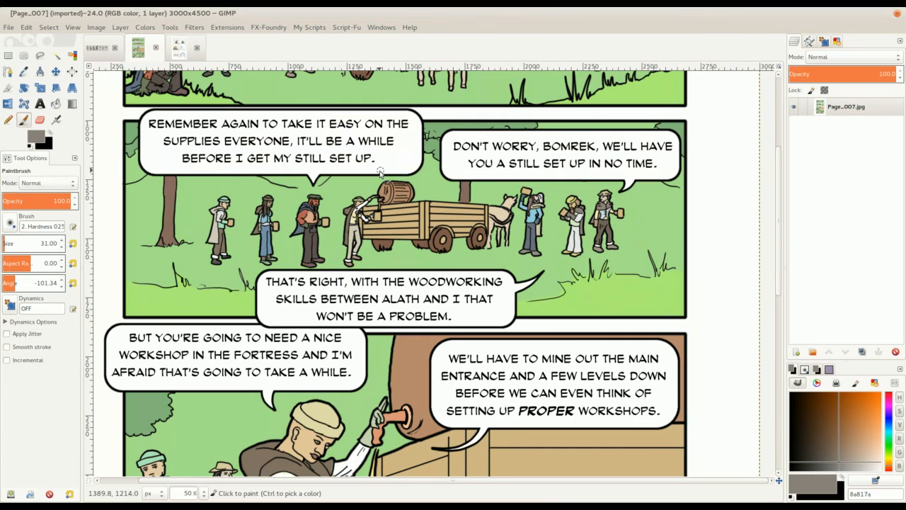
pyautogui.click(179, 47)
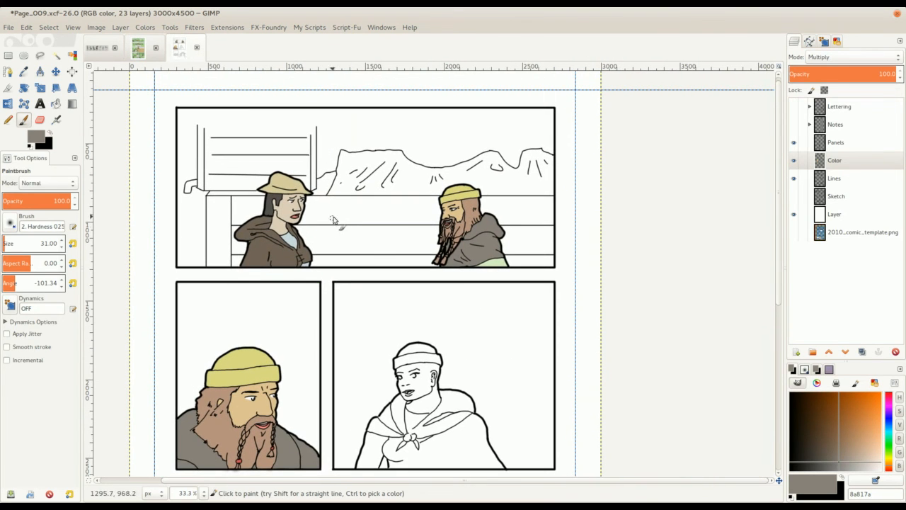
# Set the Bucket Fill threshold to 115.2, keeping Fill transparent areas and Sample merged enabled
pyautogui.scroll(2, 269, 211)
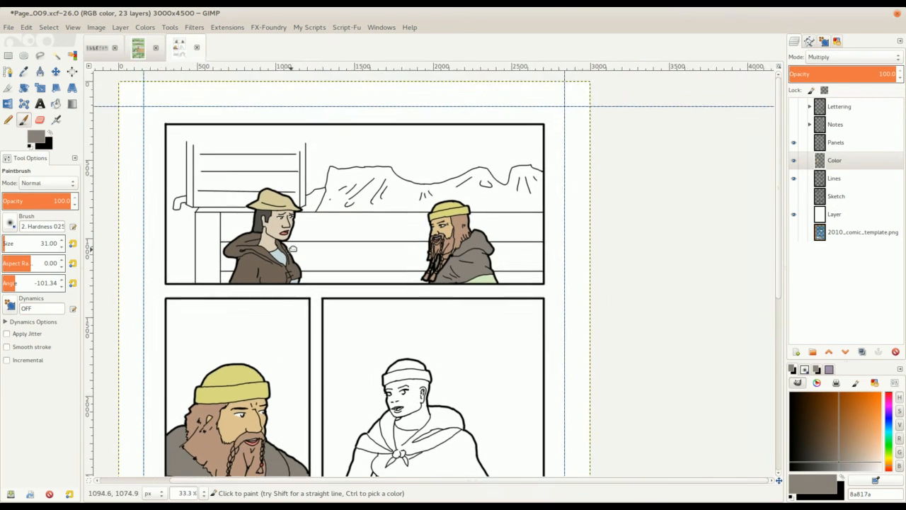
pyautogui.scroll(-2, 269, 211)
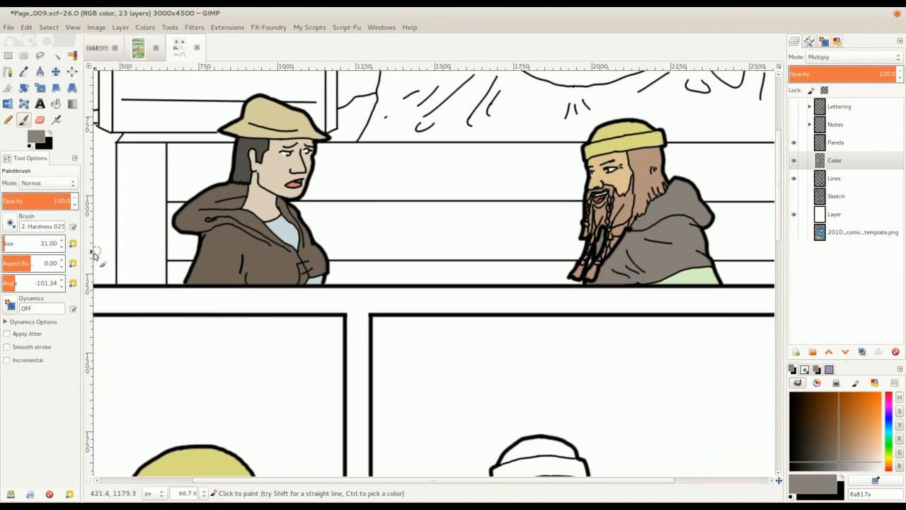
pyautogui.hotkey('shift', 'b')
pyautogui.hscroll(-1, 190, 239)
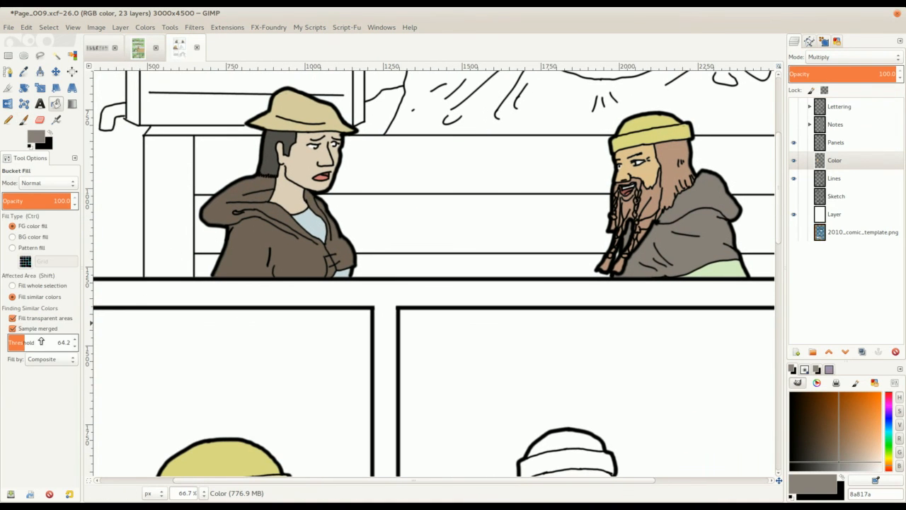
pyautogui.click(12, 330)
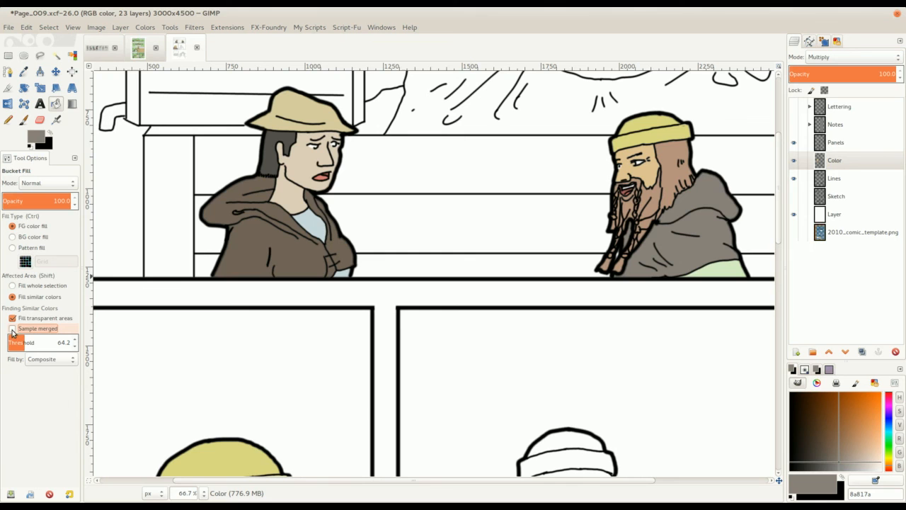
pyautogui.scroll(2, 429, 173)
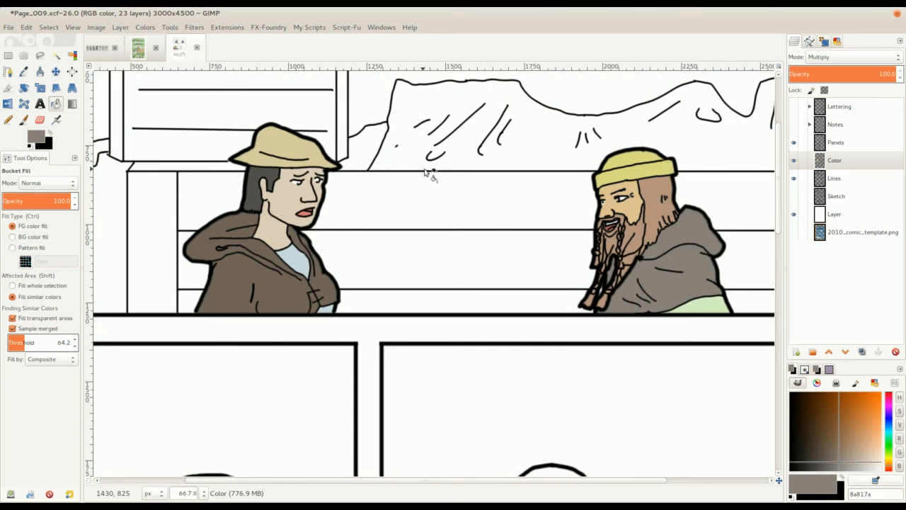
pyautogui.scroll(3, 453, 151)
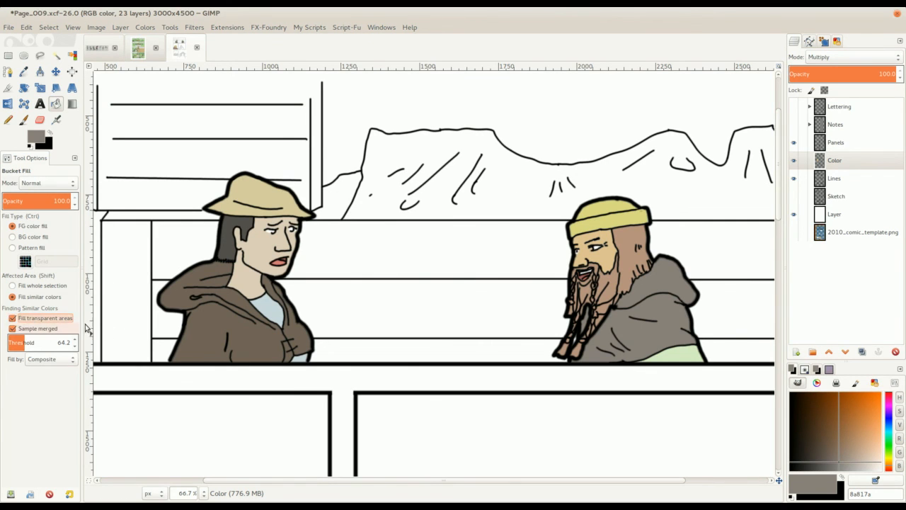
pyautogui.click(37, 344)
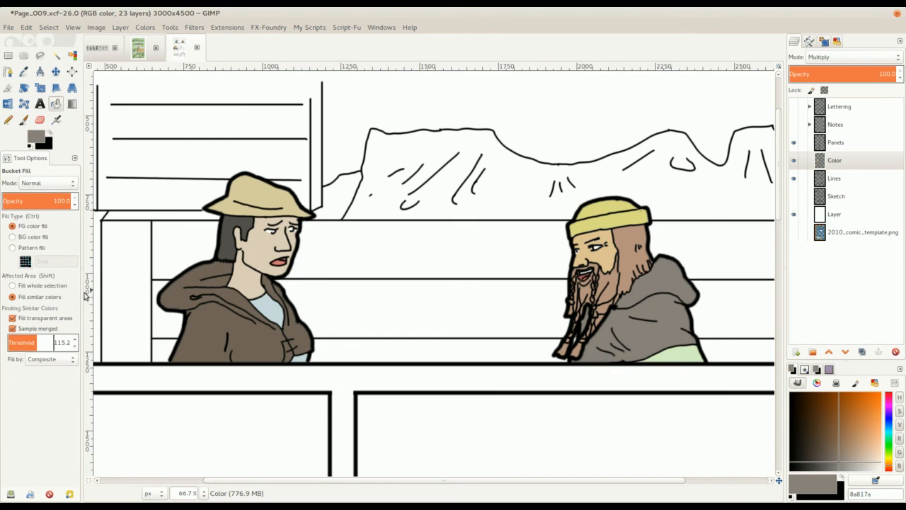
# Review the colored panels of Page_009 and examine the uncolored capped figure beside the close-up bearded man
pyautogui.scroll(3, 279, 350)
pyautogui.scroll(-1, 445, 274)
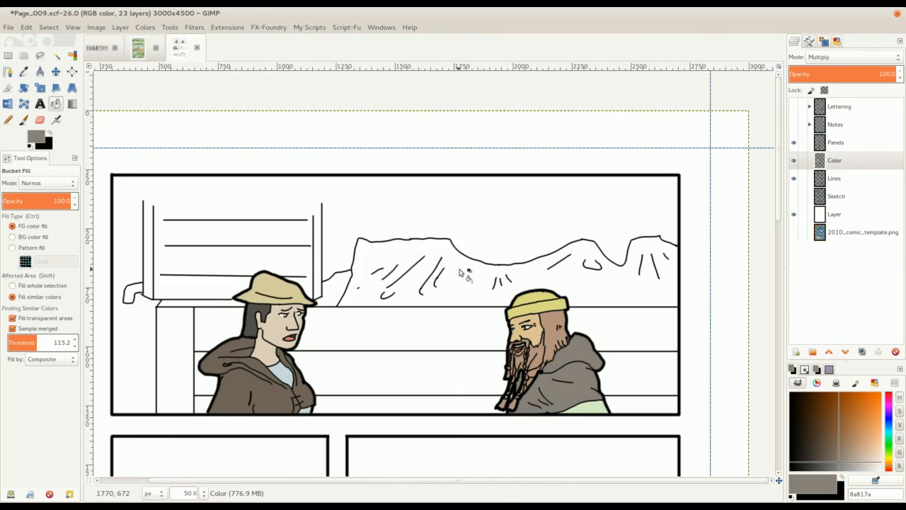
pyautogui.scroll(-2, 422, 241)
pyautogui.scroll(-8, 422, 242)
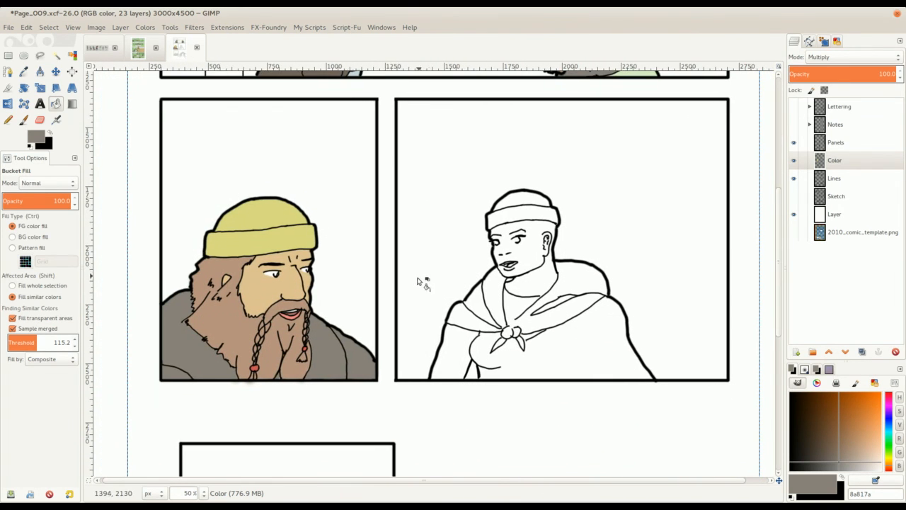
pyautogui.moveTo(331, 249); pyautogui.dragTo(347, 185)
pyautogui.scroll(1, 478, 199)
pyautogui.moveTo(507, 186); pyautogui.dragTo(417, 235)
pyautogui.moveTo(312, 235); pyautogui.dragTo(364, 201)
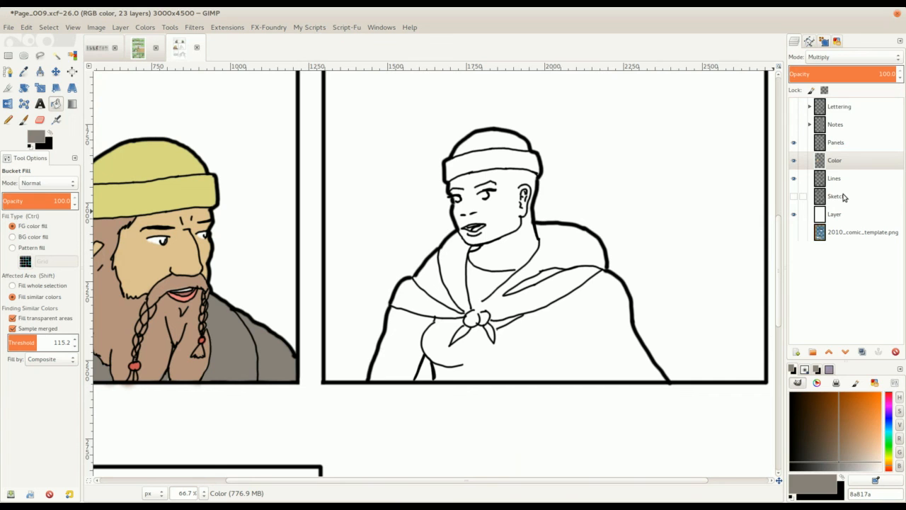
pyautogui.moveTo(455, 167); pyautogui.dragTo(393, 207)
pyautogui.scroll(1, 393, 207)
pyautogui.moveTo(321, 177); pyautogui.dragTo(313, 228)
pyautogui.moveTo(343, 257); pyautogui.dragTo(346, 163)
pyautogui.scroll(-1, 314, 220)
pyautogui.moveTo(315, 227); pyautogui.dragTo(313, 194)
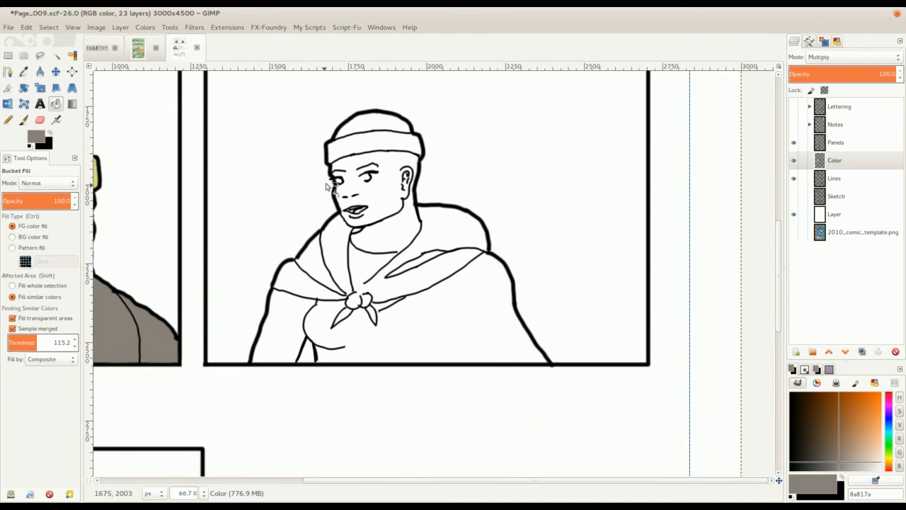
pyautogui.moveTo(271, 153); pyautogui.dragTo(303, 169)
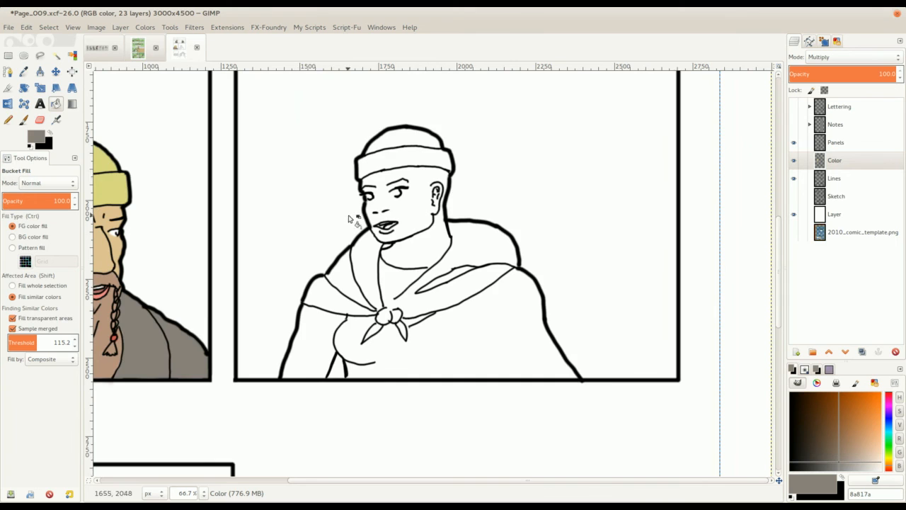
pyautogui.moveTo(351, 216); pyautogui.dragTo(369, 229)
pyautogui.moveTo(301, 238); pyautogui.dragTo(358, 189)
# Sample the skin tone e2c59b from the yellow-vested, brown-cloaked miner in Full_Team as the foreground color and return to Page_009
pyautogui.press('o')
pyautogui.click(207, 221)
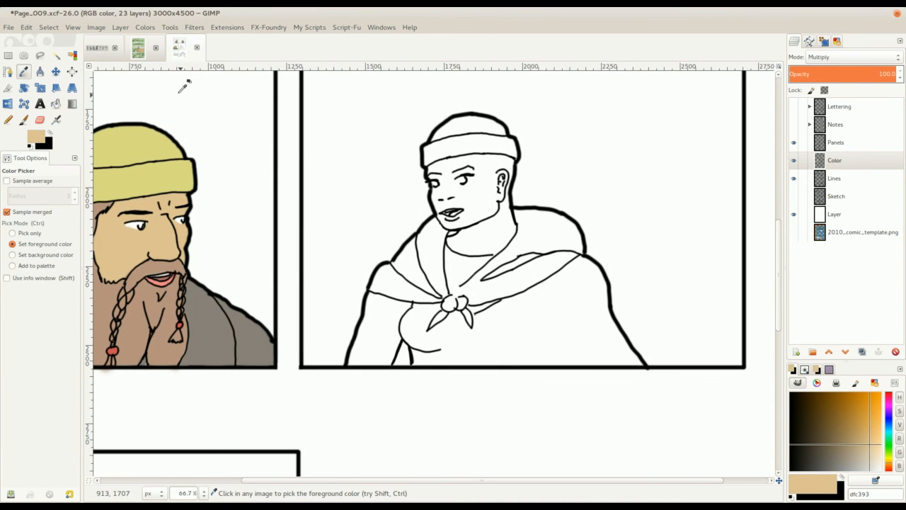
pyautogui.click(138, 47)
pyautogui.click(97, 47)
pyautogui.moveTo(253, 203); pyautogui.dragTo(286, 238)
pyautogui.scroll(-2, 286, 238)
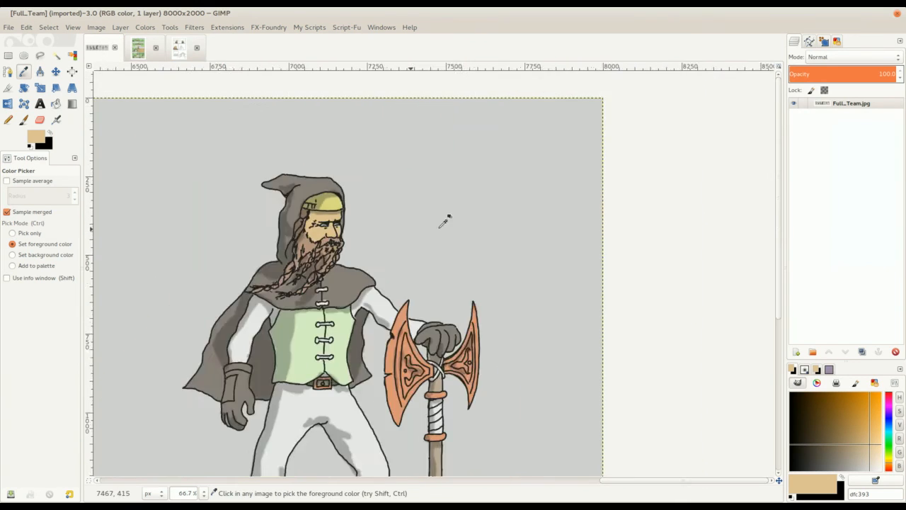
pyautogui.scroll(-1, 495, 227)
pyautogui.moveTo(275, 289); pyautogui.dragTo(490, 245)
pyautogui.scroll(1, 286, 180)
pyautogui.scroll(-2, 312, 185)
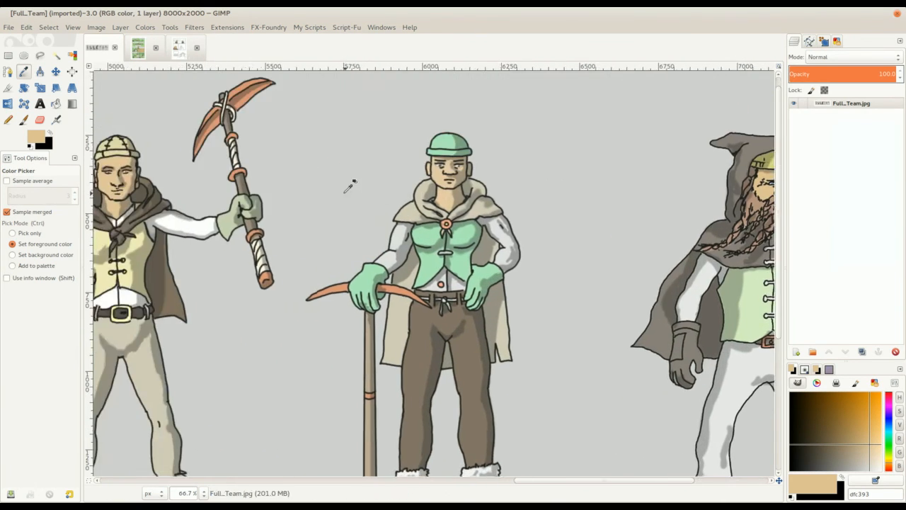
pyautogui.moveTo(235, 214); pyautogui.dragTo(322, 191)
pyautogui.moveTo(261, 198); pyautogui.dragTo(374, 195)
pyautogui.moveTo(271, 212); pyautogui.dragTo(401, 218)
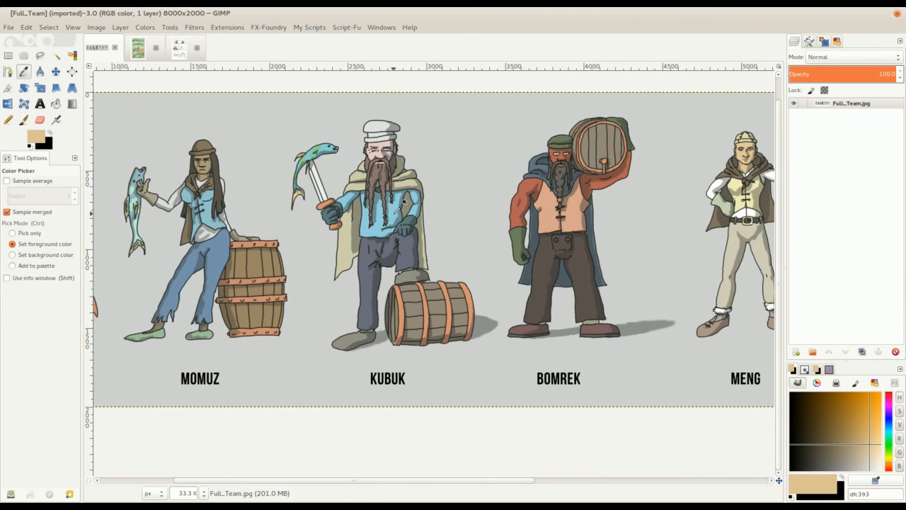
pyautogui.moveTo(294, 230); pyautogui.dragTo(404, 204)
pyautogui.moveTo(535, 208); pyautogui.dragTo(426, 240)
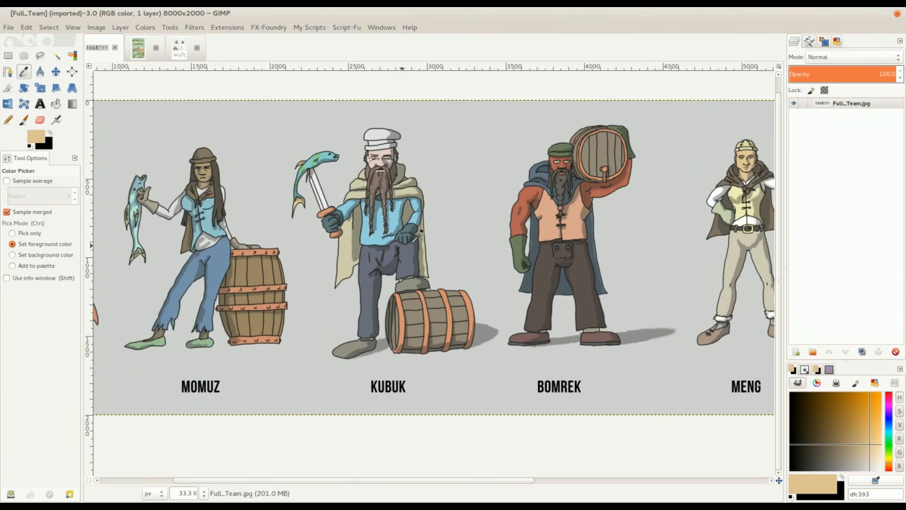
pyautogui.moveTo(521, 222); pyautogui.dragTo(330, 233)
pyautogui.moveTo(499, 232); pyautogui.dragTo(395, 243)
pyautogui.scroll(1, 477, 204)
pyautogui.scroll(1, 477, 158)
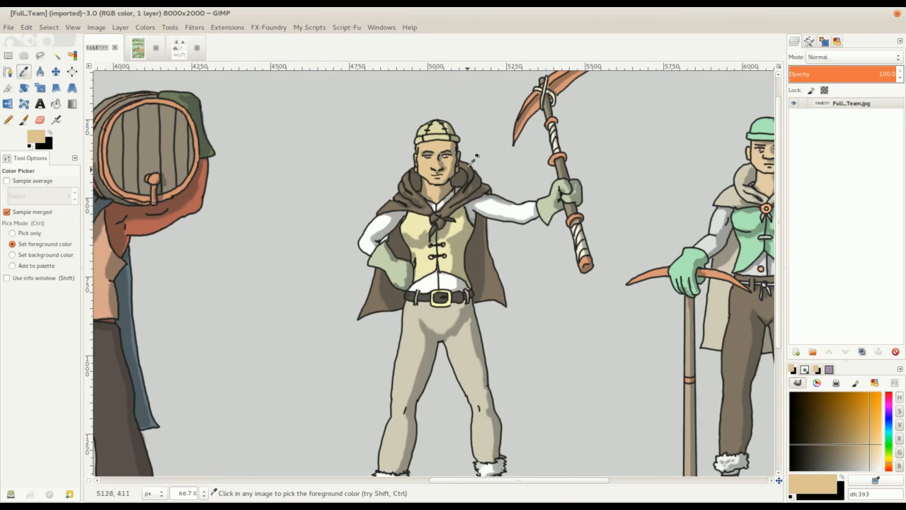
pyautogui.click(448, 134)
pyautogui.press('p')
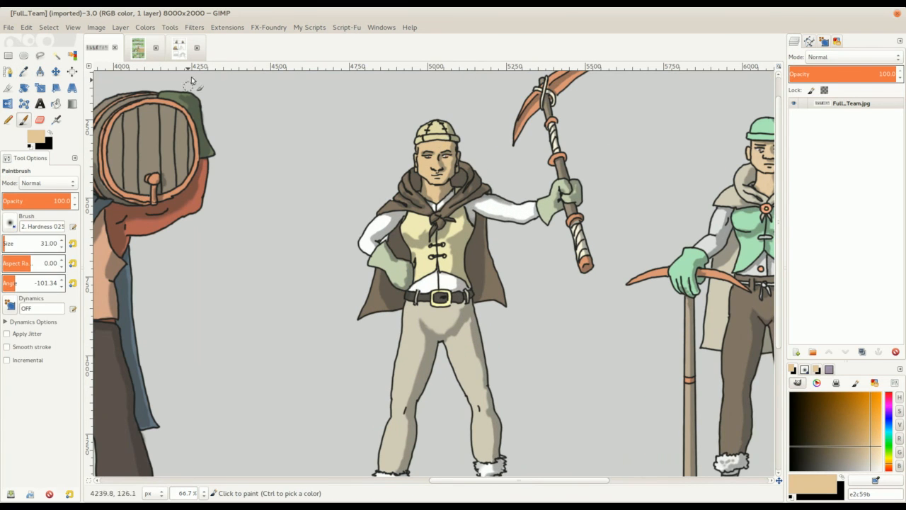
pyautogui.click(180, 48)
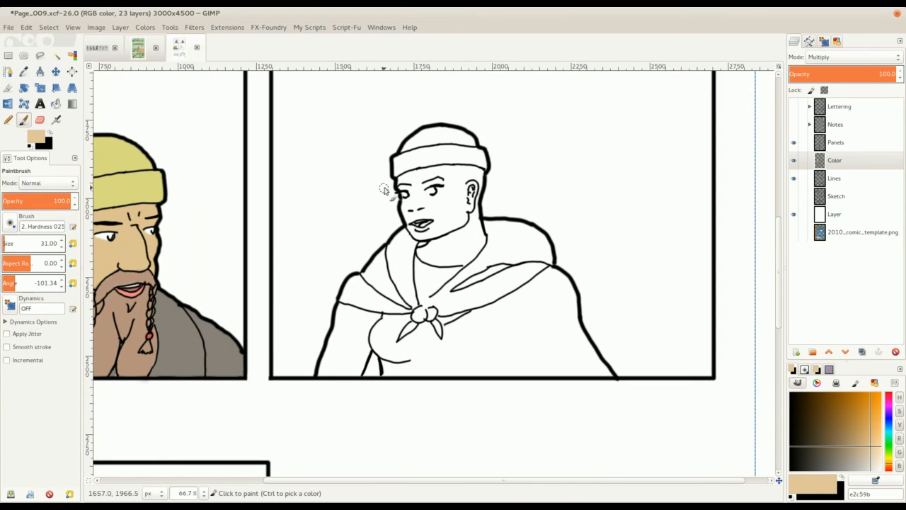
# Activate Bucket Fill and check how the capped figures are colored in the panels of the finished Page_007
pyautogui.hotkey('shift', 'b')
pyautogui.click(140, 48)
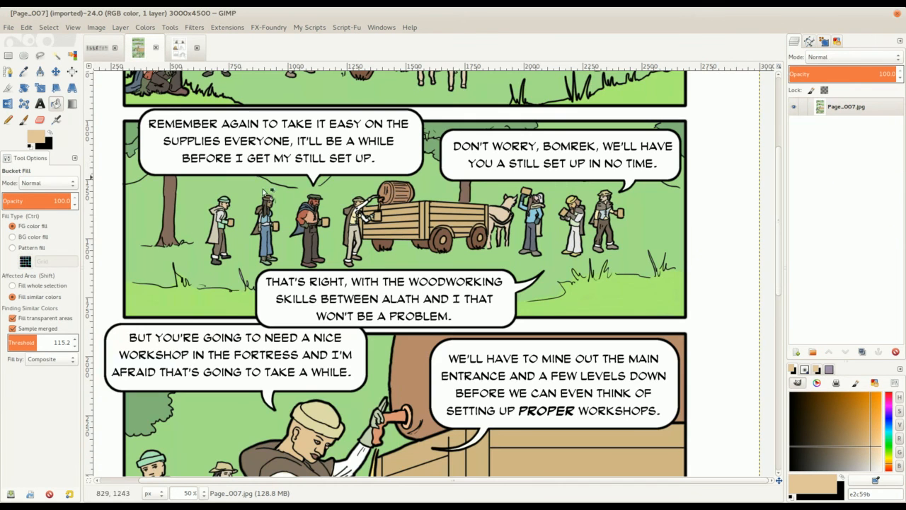
pyautogui.scroll(3, 290, 290)
pyautogui.scroll(3, 312, 158)
pyautogui.scroll(-4, 308, 205)
pyautogui.scroll(-5, 303, 222)
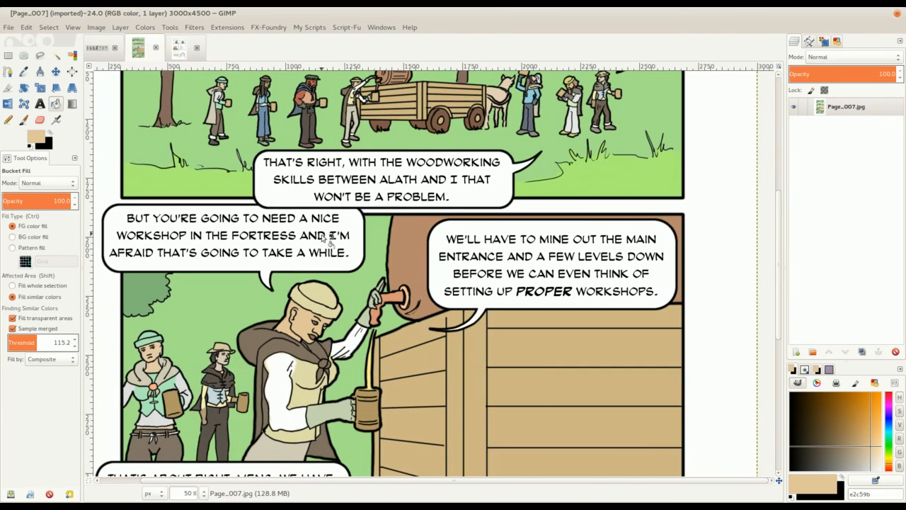
# Examine the clothing and skin colors of the characters in Full_Team, comparing the yellow-vested miner with the neighboring figures
pyautogui.click(98, 47)
pyautogui.scroll(2, 333, 248)
pyautogui.scroll(1, 381, 198)
pyautogui.moveTo(383, 198); pyautogui.dragTo(304, 178)
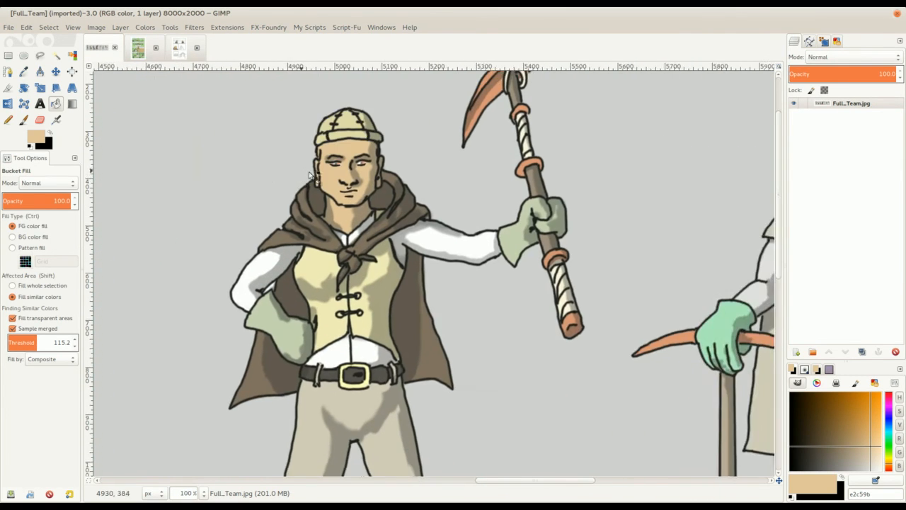
pyautogui.scroll(-3, 322, 177)
pyautogui.moveTo(352, 269); pyautogui.dragTo(316, 243)
pyautogui.scroll(1, 371, 227)
pyautogui.moveTo(376, 224); pyautogui.dragTo(390, 295)
pyautogui.moveTo(311, 189); pyautogui.dragTo(378, 125)
pyautogui.moveTo(256, 208); pyautogui.dragTo(369, 222)
pyautogui.moveTo(245, 221); pyautogui.dragTo(345, 237)
pyautogui.moveTo(196, 229); pyautogui.dragTo(343, 230)
pyautogui.moveTo(287, 230); pyautogui.dragTo(404, 205)
pyautogui.moveTo(237, 242); pyautogui.dragTo(389, 246)
pyautogui.moveTo(313, 253); pyautogui.dragTo(421, 234)
pyautogui.moveTo(325, 245); pyautogui.dragTo(289, 273)
pyautogui.moveTo(535, 263); pyautogui.dragTo(311, 259)
pyautogui.moveTo(488, 257); pyautogui.dragTo(342, 270)
pyautogui.moveTo(518, 280); pyautogui.dragTo(400, 234)
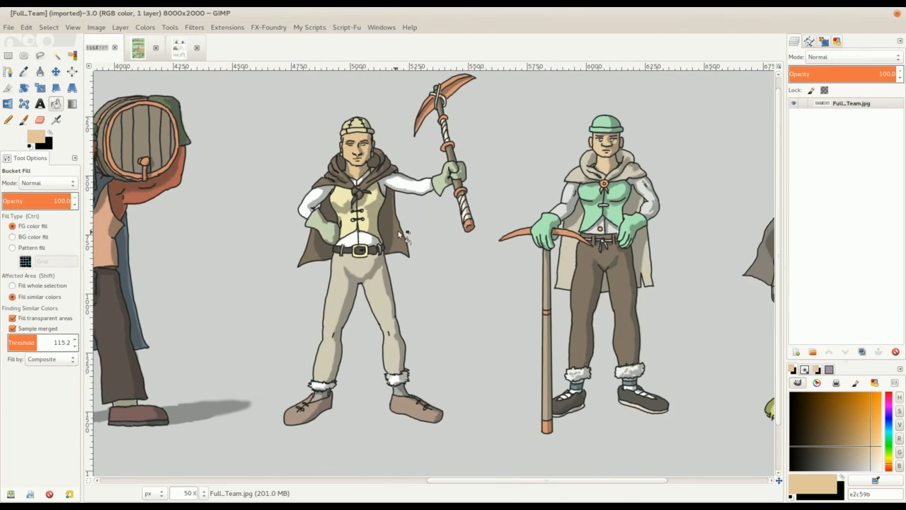
pyautogui.press('-')
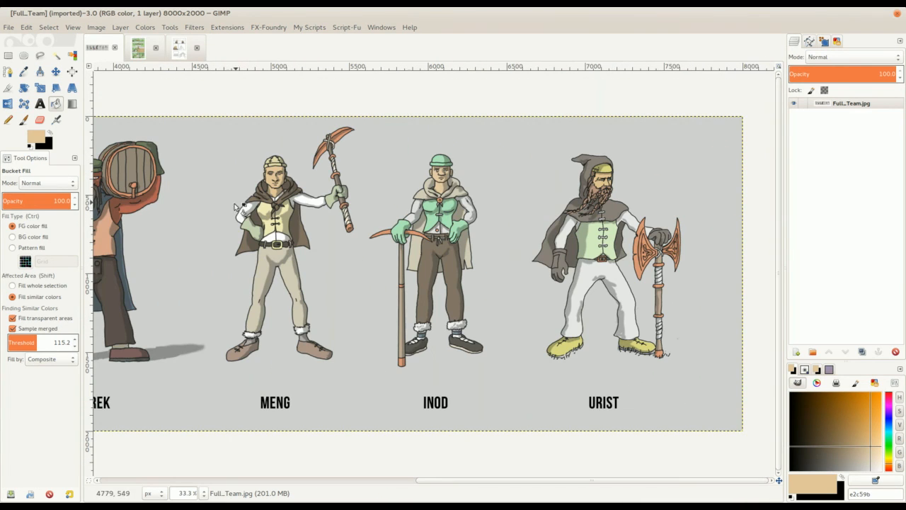
# Return to Page_009 and compare the colored figures in the upper panels with the uncolored capped figure
pyautogui.click(182, 55)
pyautogui.moveTo(282, 221); pyautogui.dragTo(437, 303)
pyautogui.moveTo(256, 241); pyautogui.dragTo(297, 202)
pyautogui.scroll(1, 370, 233)
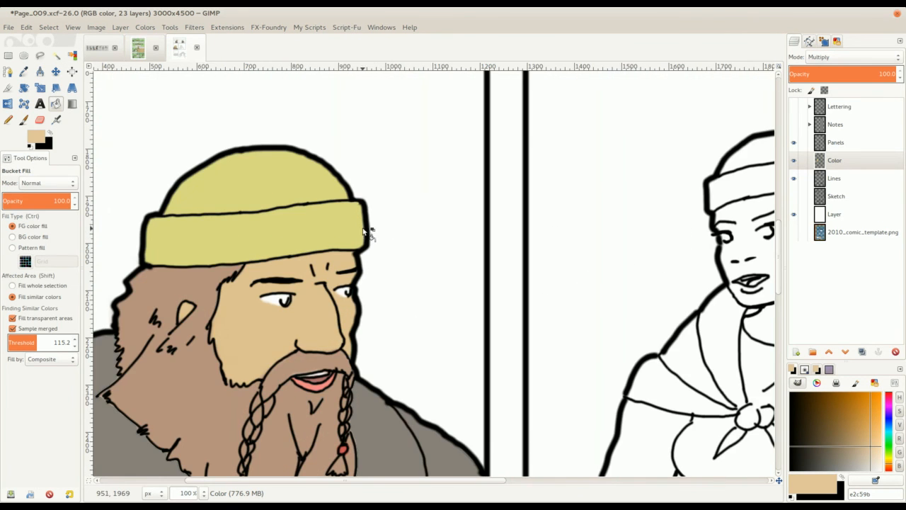
pyautogui.scroll(-3, 368, 228)
pyautogui.moveTo(407, 132); pyautogui.dragTo(378, 212)
pyautogui.scroll(2, 378, 211)
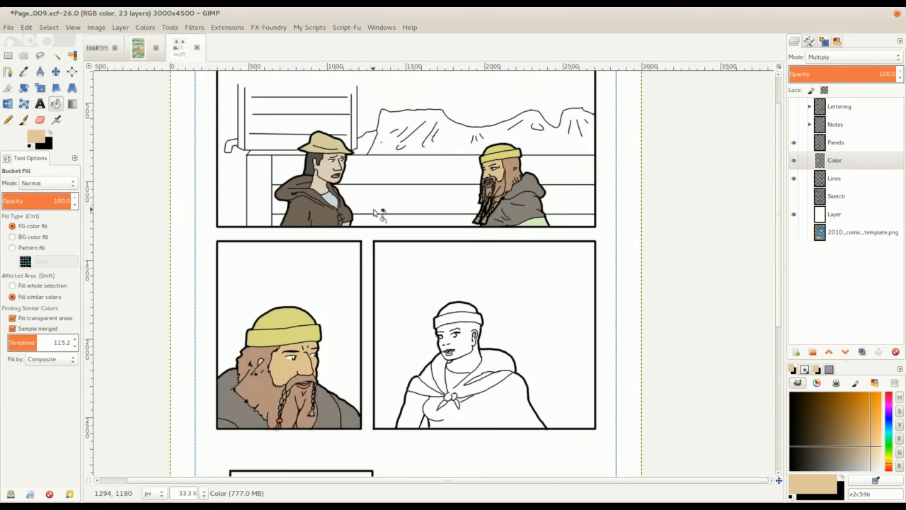
pyautogui.moveTo(317, 304); pyautogui.dragTo(340, 209)
pyautogui.scroll(-1, 338, 235)
pyautogui.scroll(-5, 347, 212)
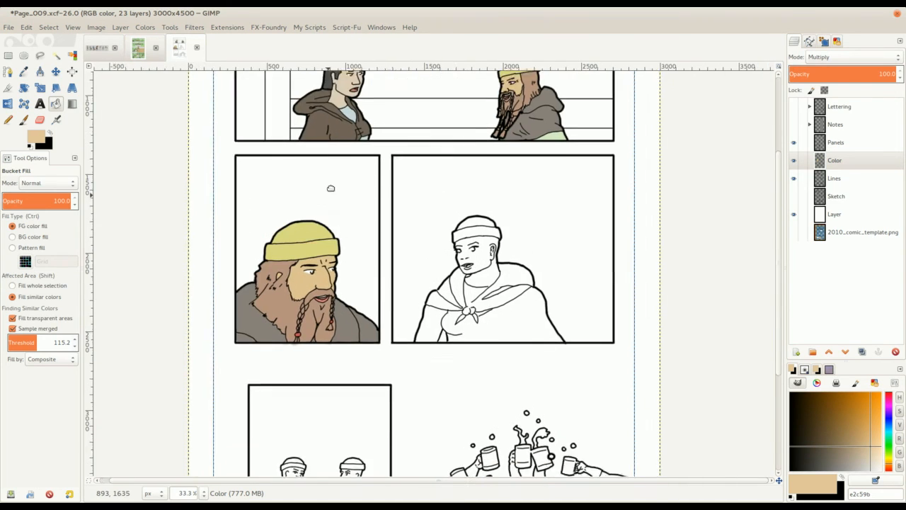
pyautogui.scroll(6, 370, 176)
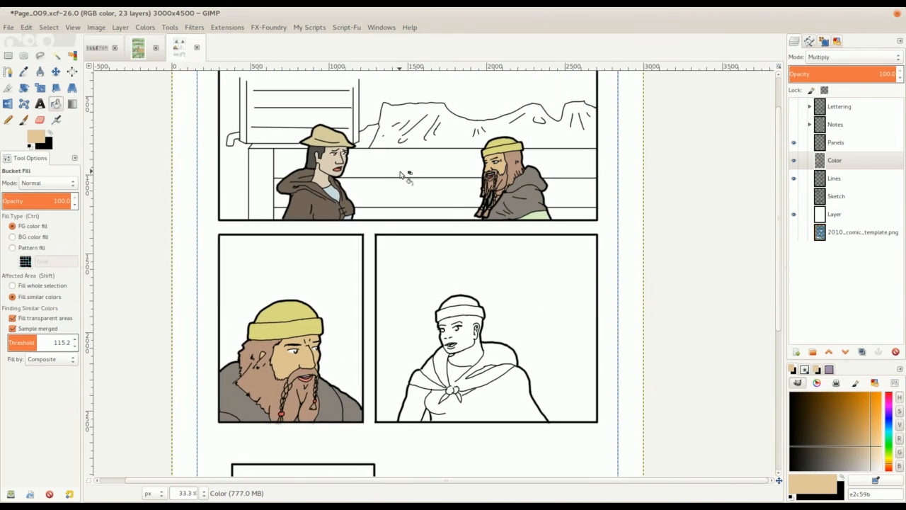
pyautogui.scroll(1, 366, 220)
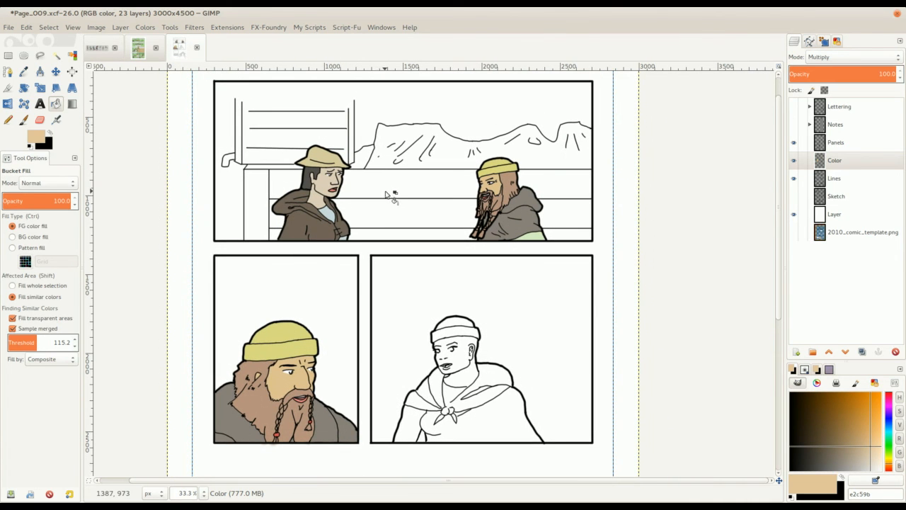
pyautogui.scroll(-3, 339, 273)
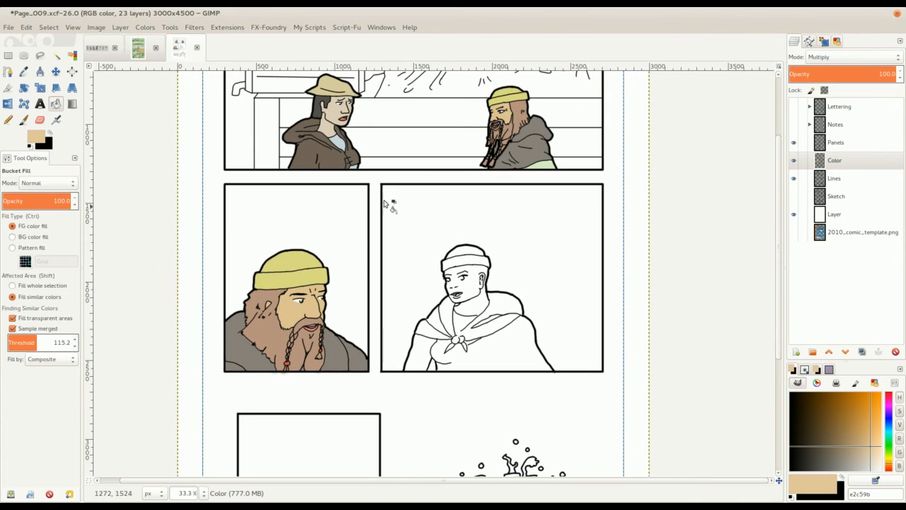